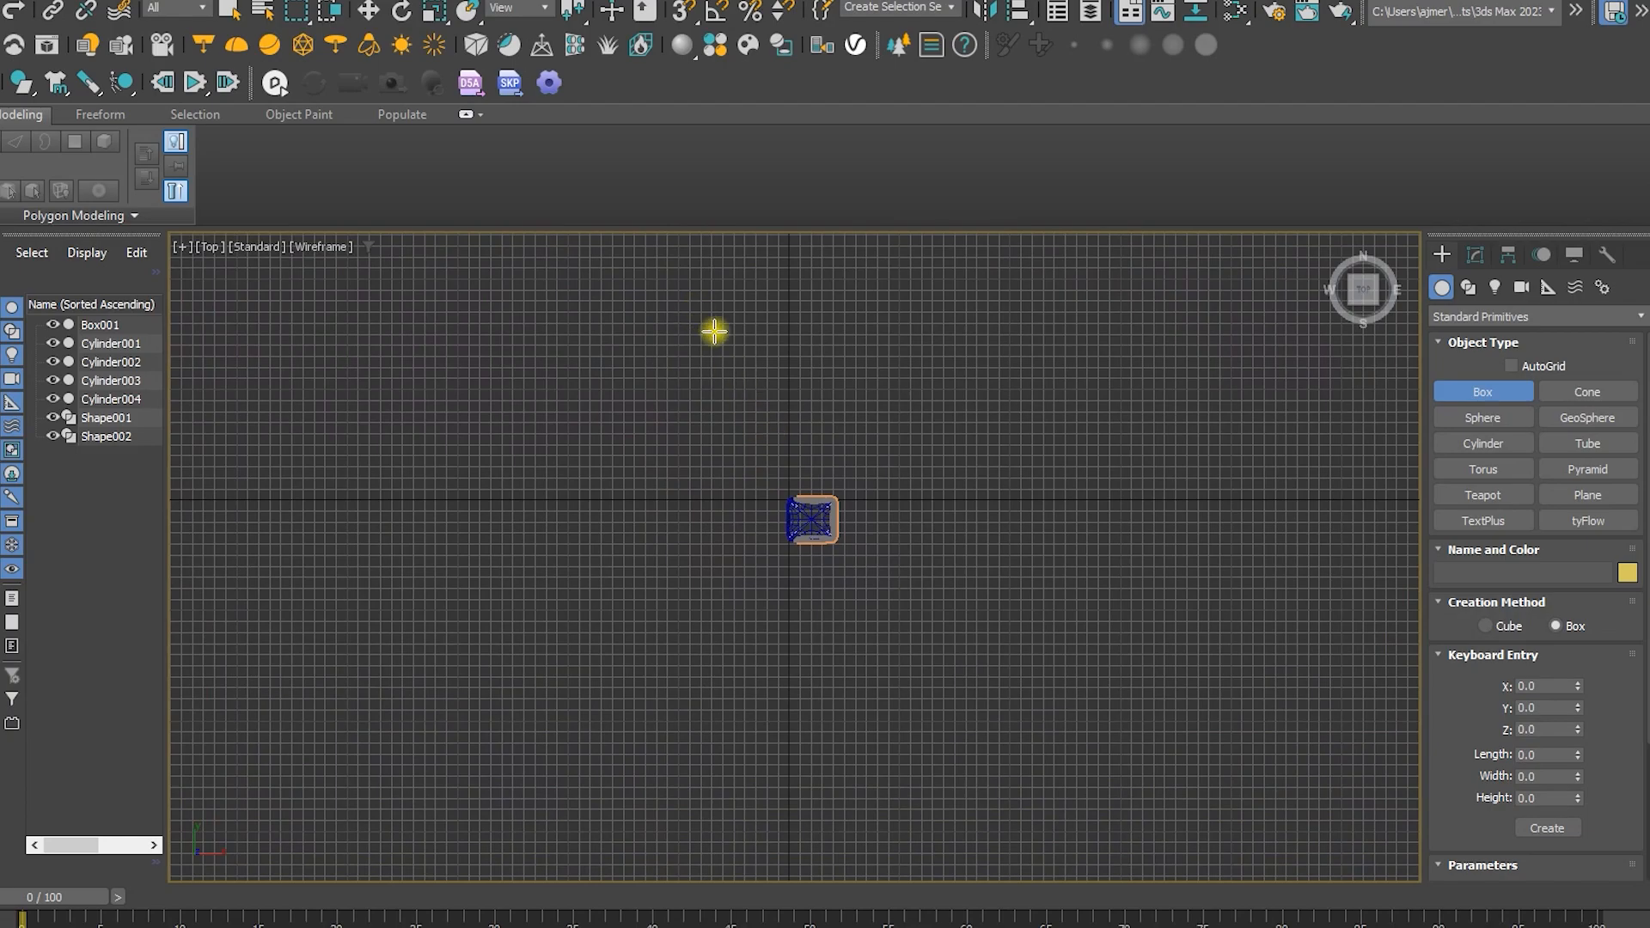
Create a box about 299 long, 154 wide and 156 high around the chair, with length and width segments set to 1
{"action": "left_click_drag", "start_coordinate": [731, 339], "coordinate": [911, 673]}
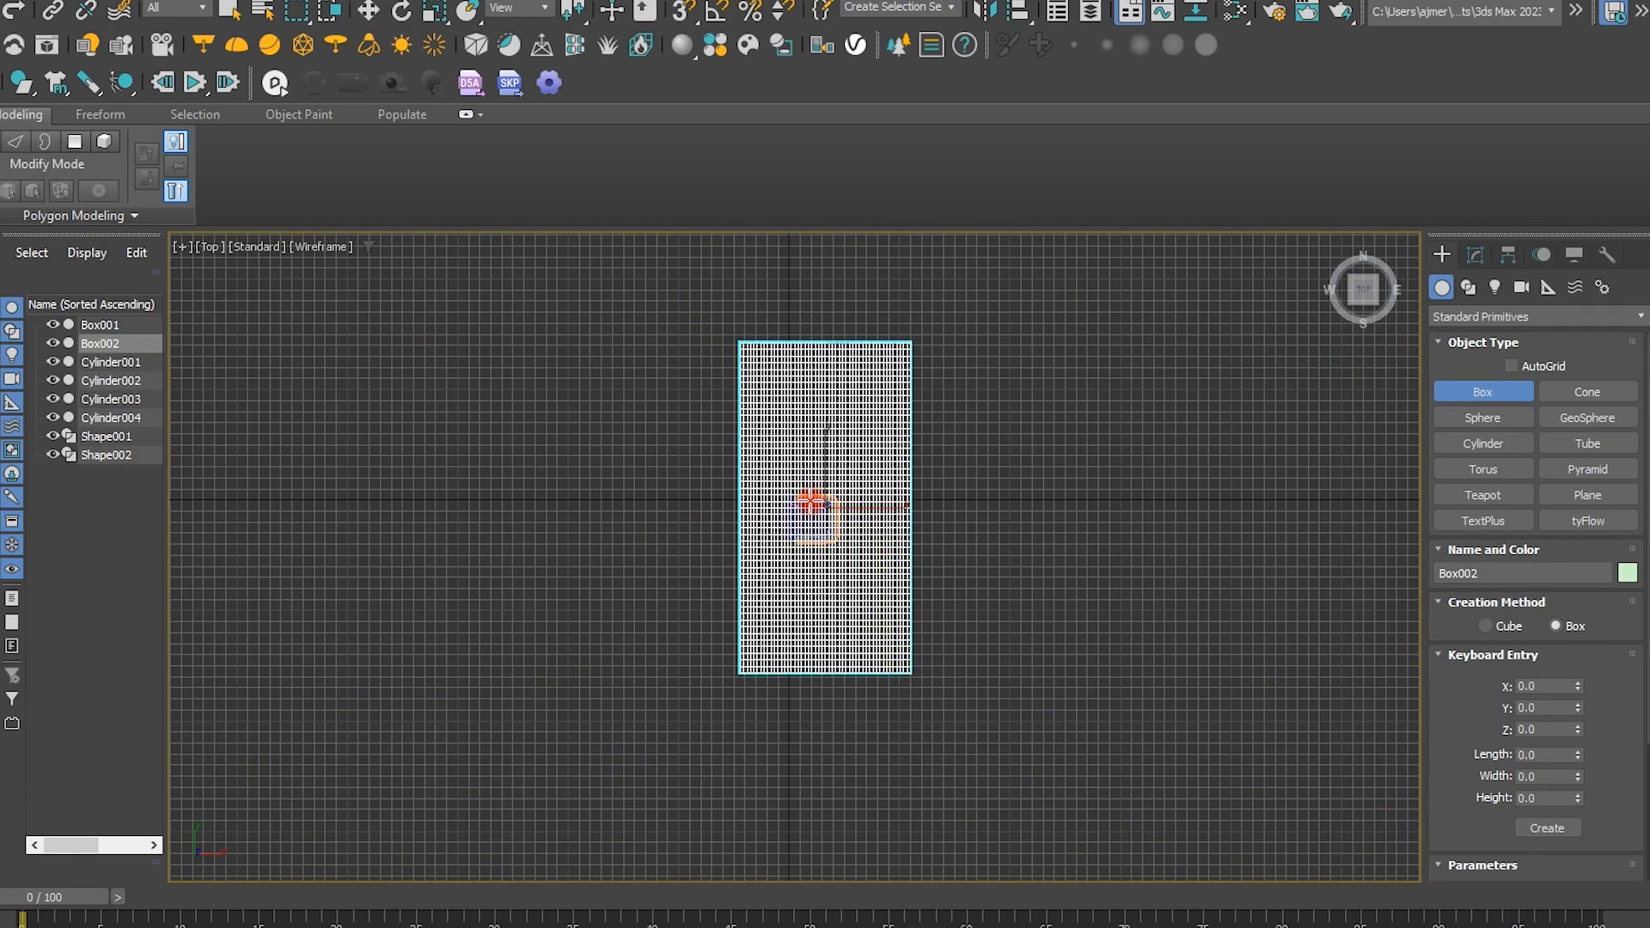
{"action": "key", "text": "p"}
{"action": "left_click", "coordinate": [1476, 254]}
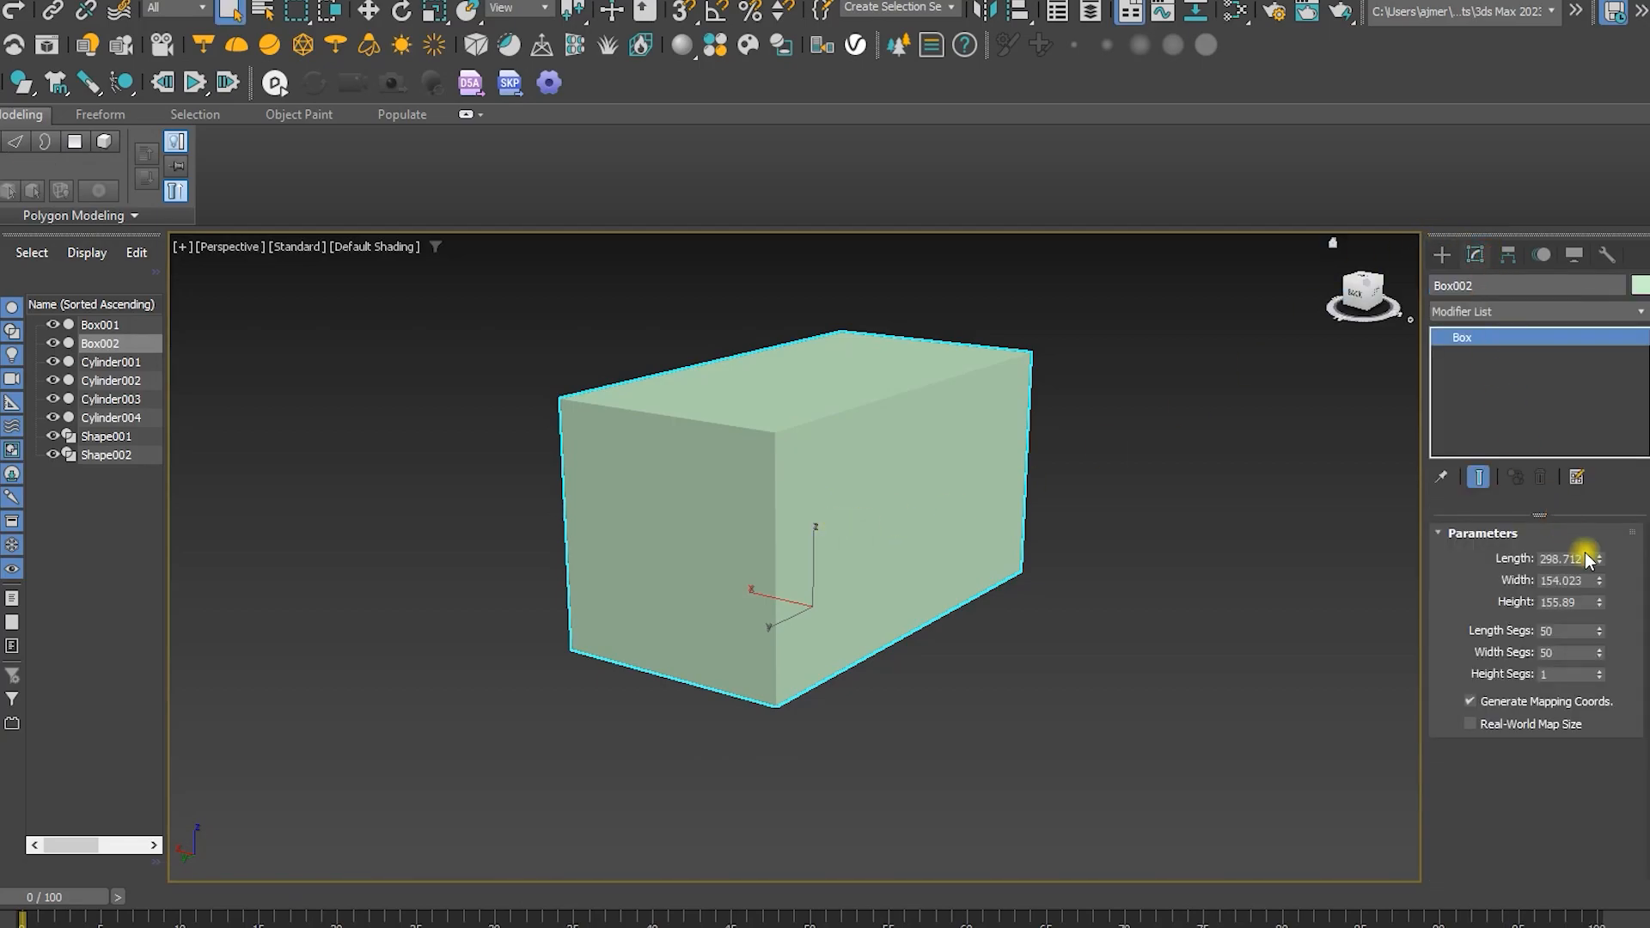
{"action": "type", "text": "1"}
{"action": "key", "text": "Tab"}
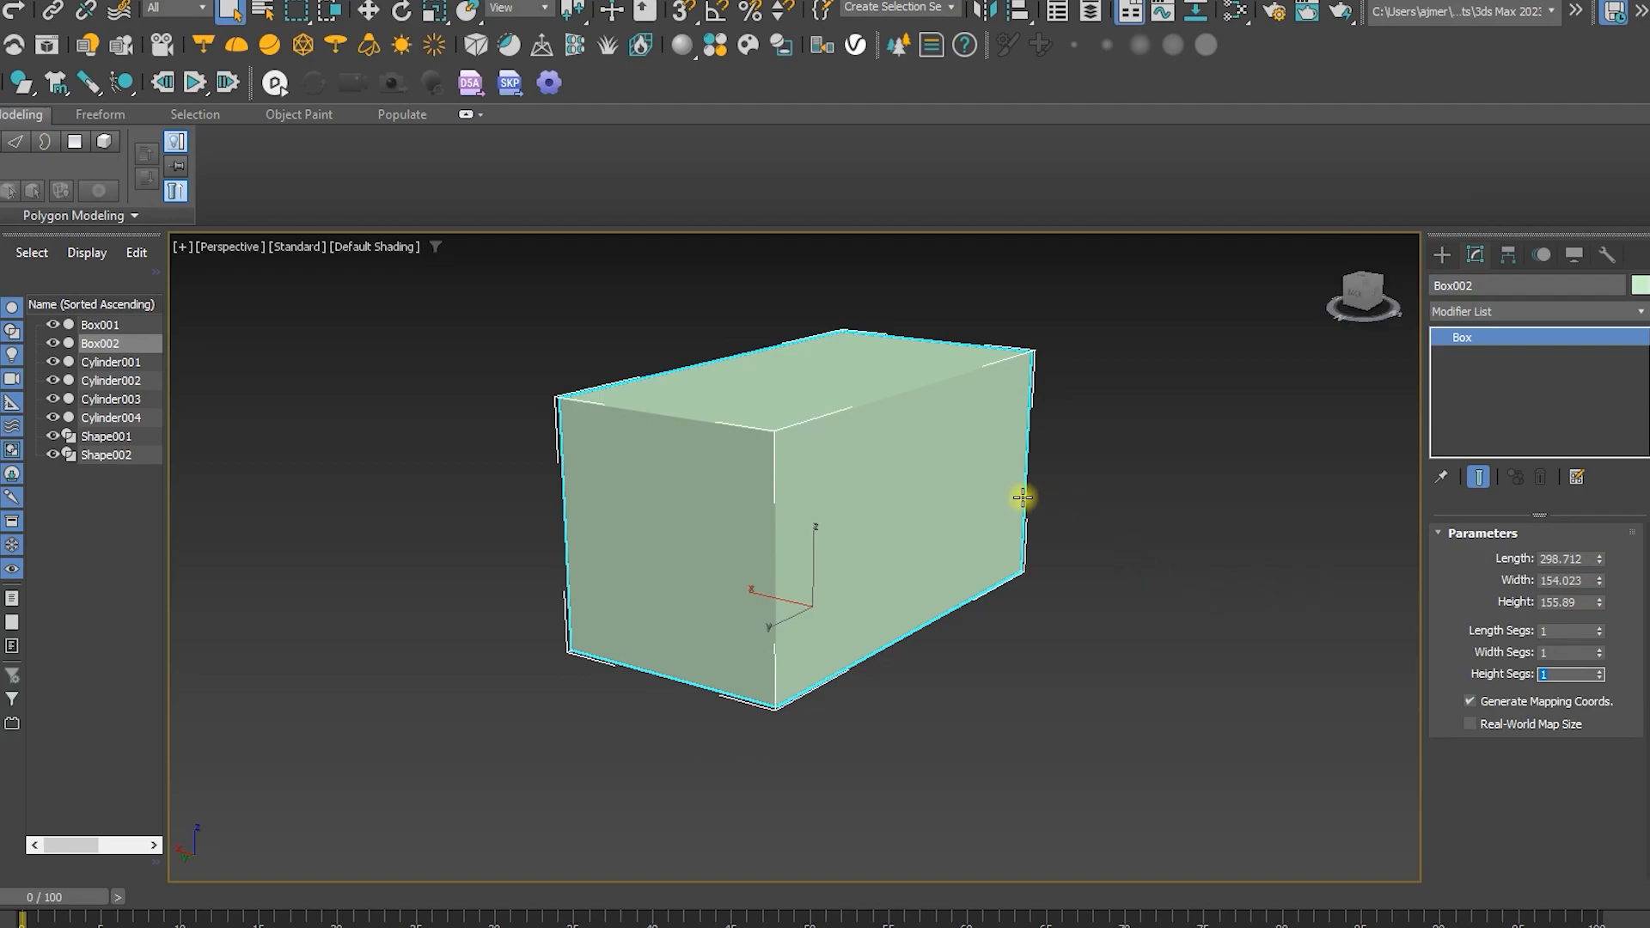
Align the new box centre to centre with the chair seat in X and Y only, excluding the Z position
{"action": "right_click", "coordinate": [833, 489]}
{"action": "left_click", "coordinate": [834, 507]}
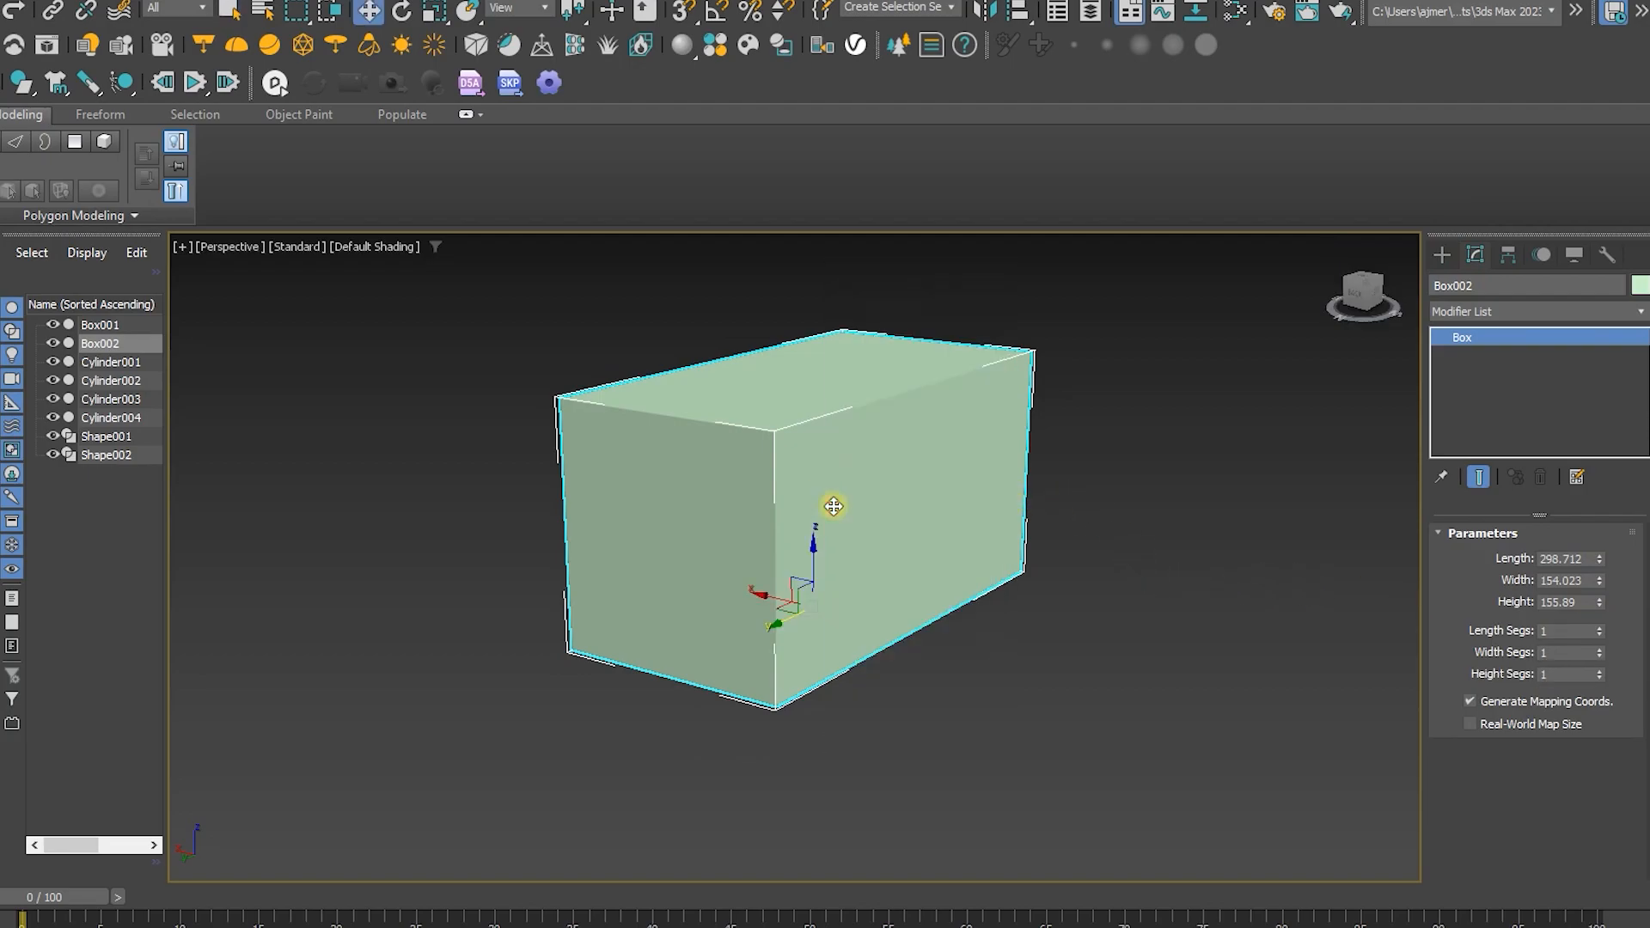
{"action": "key", "text": "F3"}
{"action": "scroll", "coordinate": [838, 507], "scroll_direction": "up", "scroll_amount": 2}
{"action": "middle_click_drag", "start_coordinate": [838, 506], "coordinate": [717, 439]}
{"action": "key", "text": "alt+a"}
{"action": "left_click", "coordinate": [758, 488]}
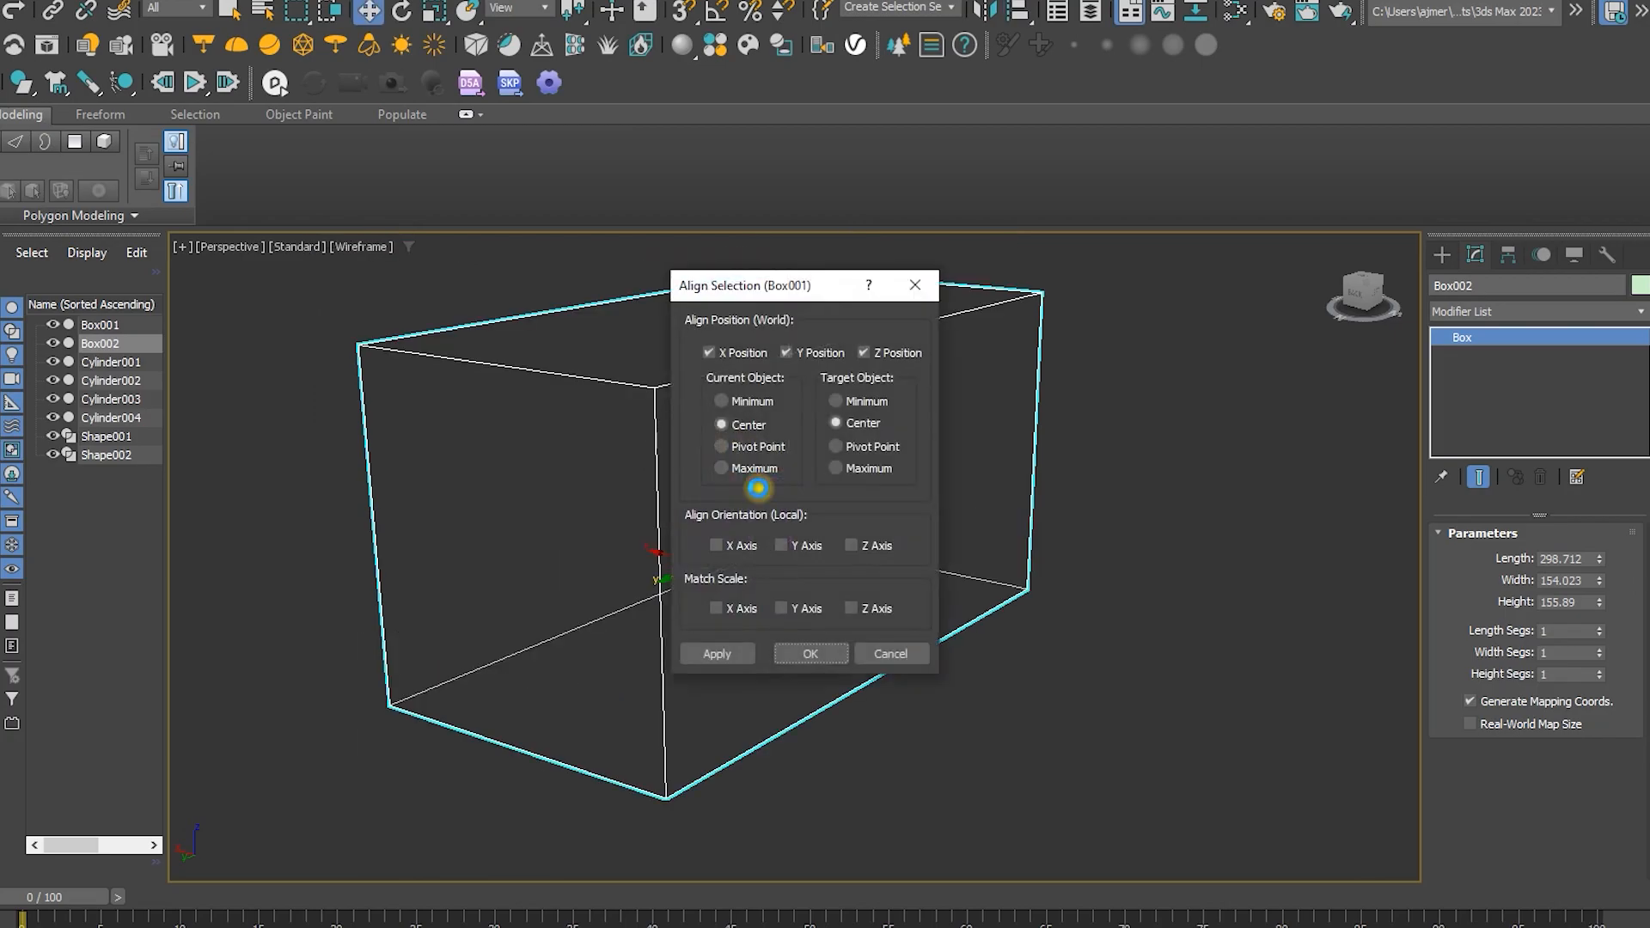
{"action": "left_click", "coordinate": [887, 352]}
{"action": "left_click", "coordinate": [804, 655]}
Add an Edit Poly modifier to the large box
{"action": "scroll", "coordinate": [816, 545], "scroll_direction": "up", "scroll_amount": 3}
{"action": "middle_click_drag", "start_coordinate": [817, 545], "coordinate": [729, 546], "text": "alt"}
{"action": "scroll", "coordinate": [730, 546], "scroll_direction": "down", "scroll_amount": 3}
{"action": "left_click", "coordinate": [1460, 311]}
{"action": "key", "text": "e"}
{"action": "left_click", "coordinate": [1476, 387]}
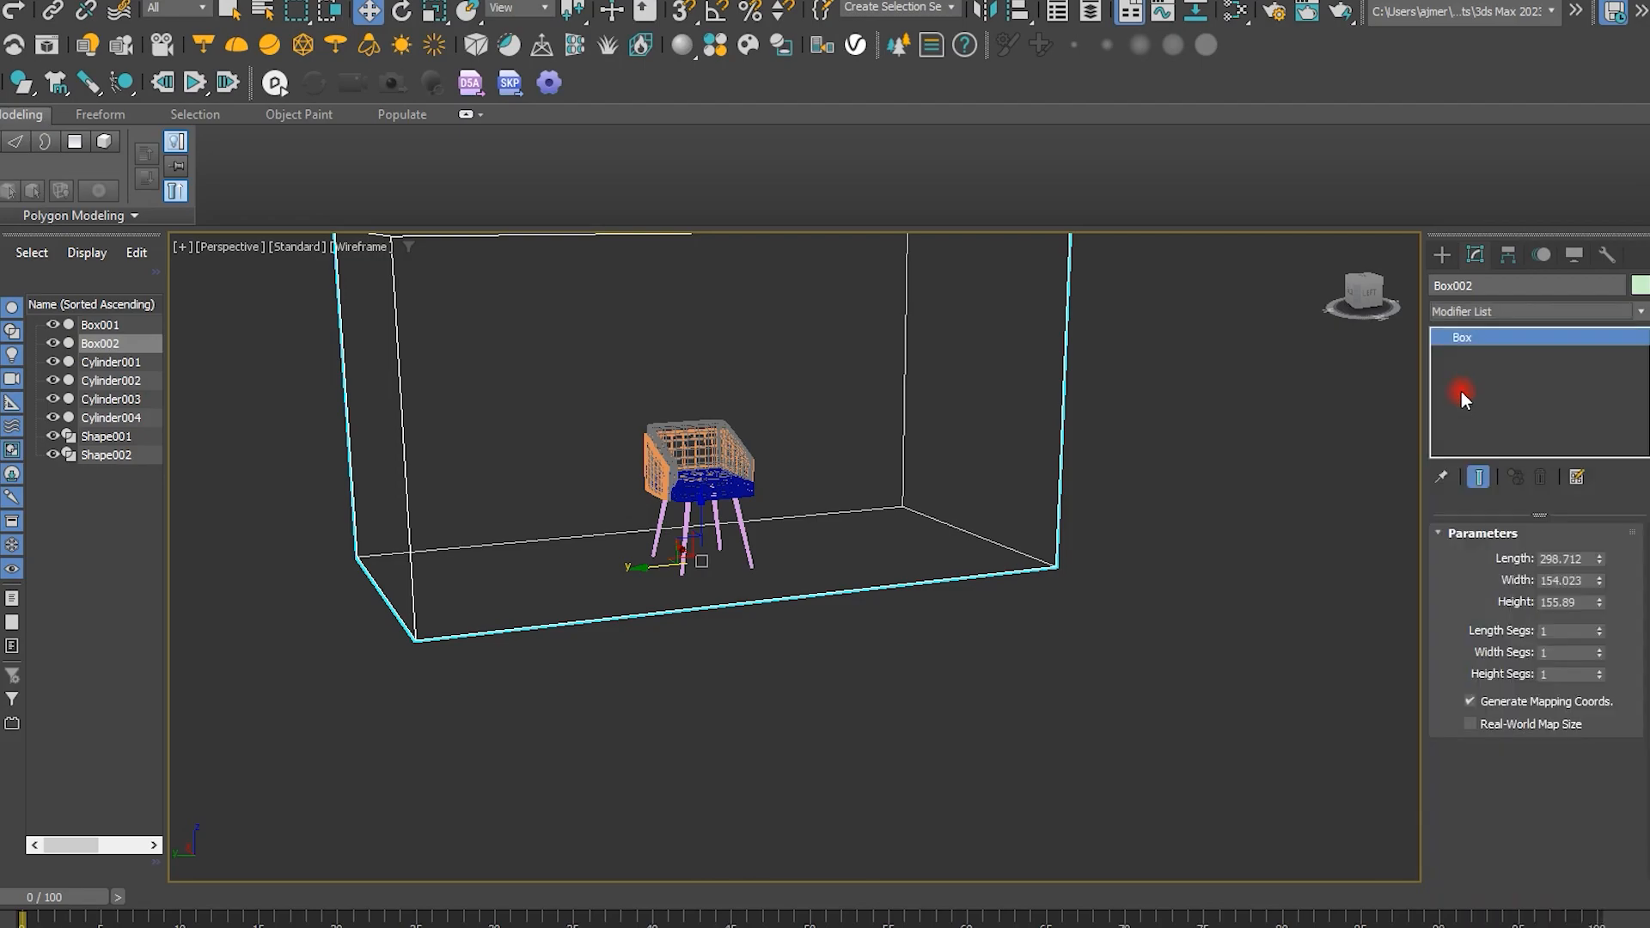
Delete the large box's front and two side polygons, leaving the floor, back and ceiling
{"action": "key", "text": "4"}
{"action": "left_click", "coordinate": [615, 494]}
{"action": "middle_click_drag", "start_coordinate": [615, 494], "coordinate": [770, 564], "text": "alt"}
{"action": "key", "text": "Delete"}
{"action": "left_click", "coordinate": [430, 470]}
{"action": "key", "text": "Delete"}
{"action": "left_click", "coordinate": [969, 515]}
{"action": "key", "text": "Delete"}
Chamfer the backdrop's two horizontal back edges, at floor and ceiling, by about 39
{"action": "key", "text": "2"}
{"action": "left_click", "coordinate": [456, 620]}
{"action": "middle_click_drag", "start_coordinate": [457, 621], "coordinate": [528, 380], "text": "alt"}
{"action": "right_click", "coordinate": [527, 379]}
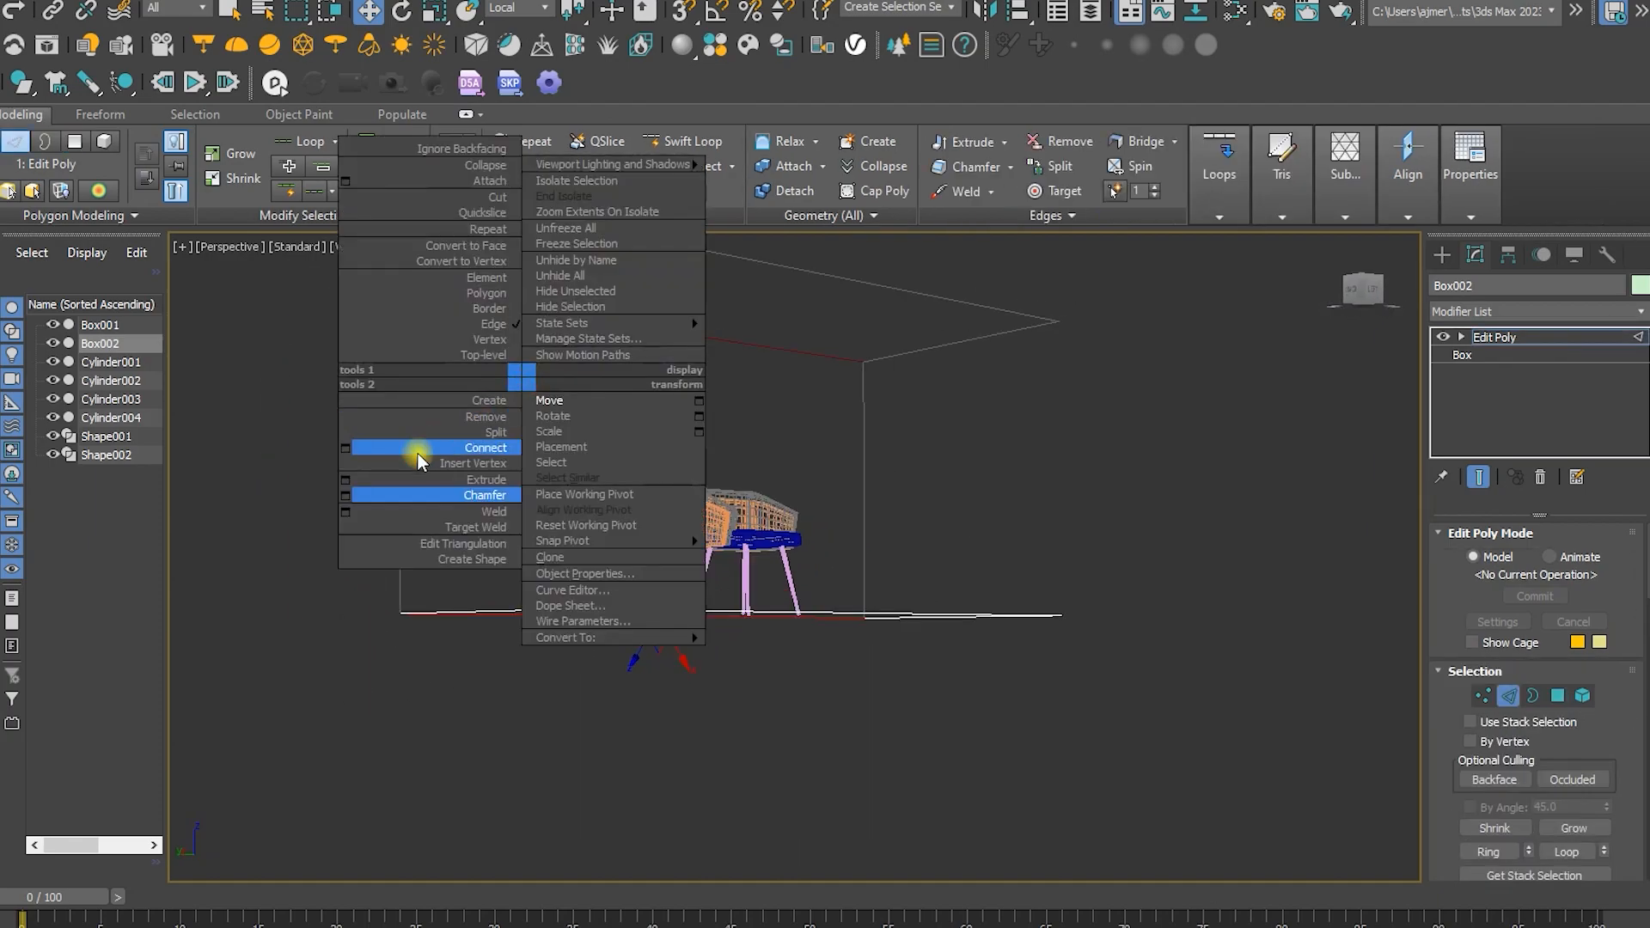
{"action": "left_click", "coordinate": [349, 490]}
{"action": "middle_click_drag", "start_coordinate": [350, 490], "coordinate": [460, 524], "text": "alt"}
{"action": "left_click_drag", "start_coordinate": [809, 599], "coordinate": [679, 296]}
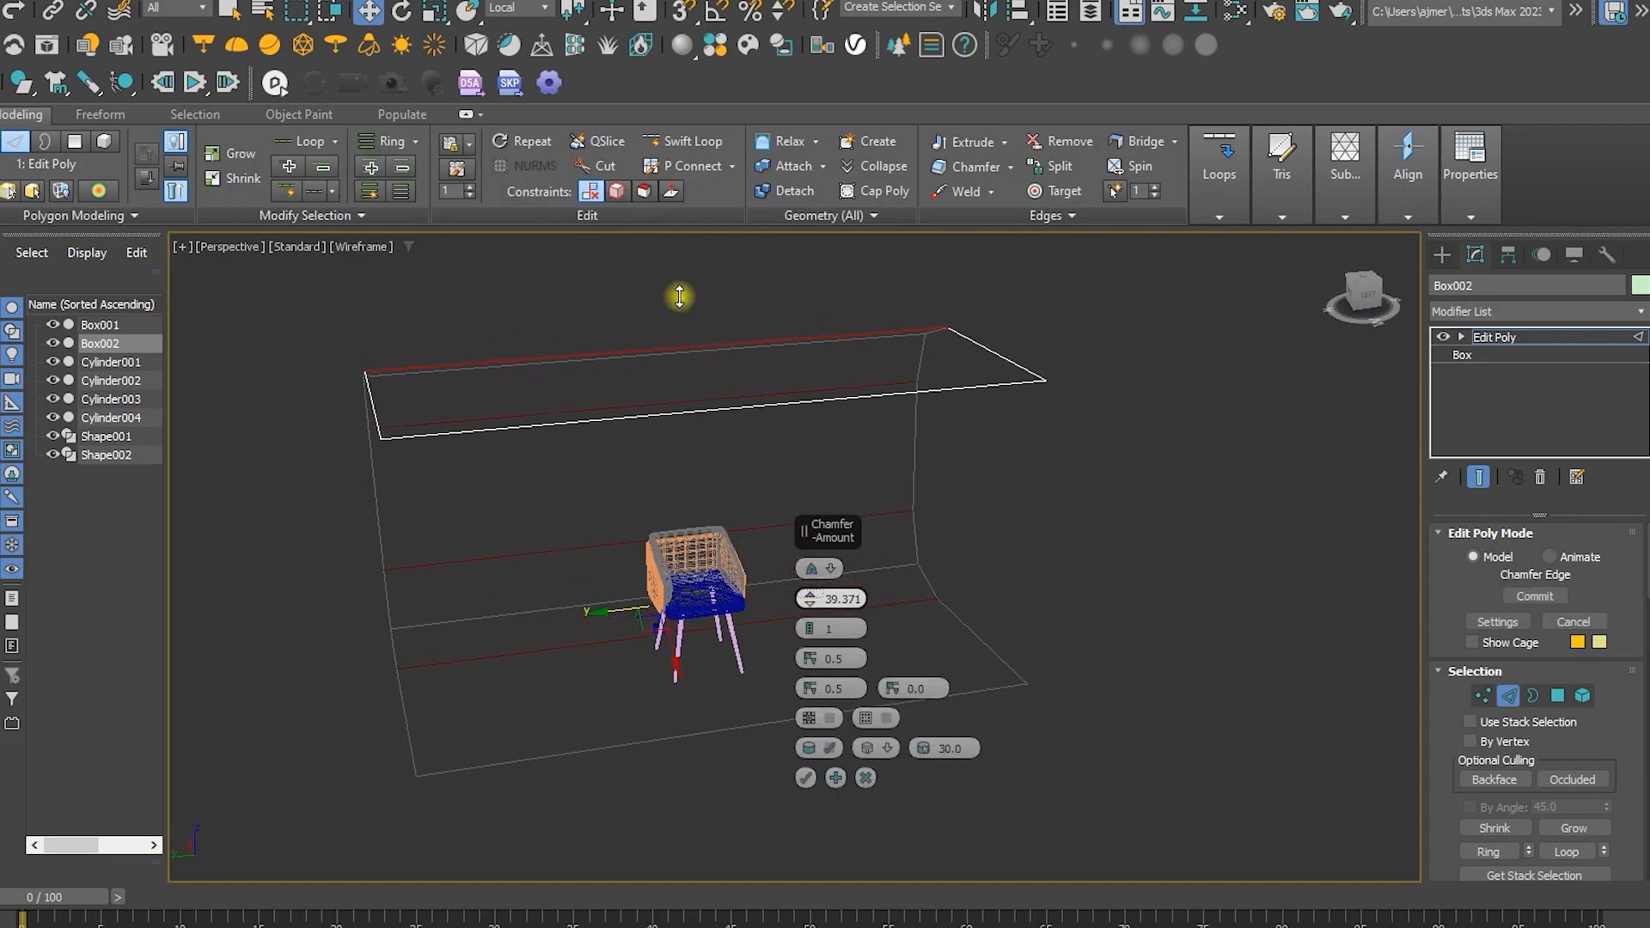
Smooth the chamfer with more segments, reduce its amount to about 35, apply it and leave edge editing
{"action": "left_click", "coordinate": [805, 627]}
{"action": "left_click", "coordinate": [806, 629]}
{"action": "scroll", "coordinate": [524, 577], "scroll_direction": "up", "scroll_amount": 5}
{"action": "middle_click_drag", "start_coordinate": [524, 580], "coordinate": [655, 546], "text": "alt"}
{"action": "left_click_drag", "start_coordinate": [809, 607], "coordinate": [811, 624]}
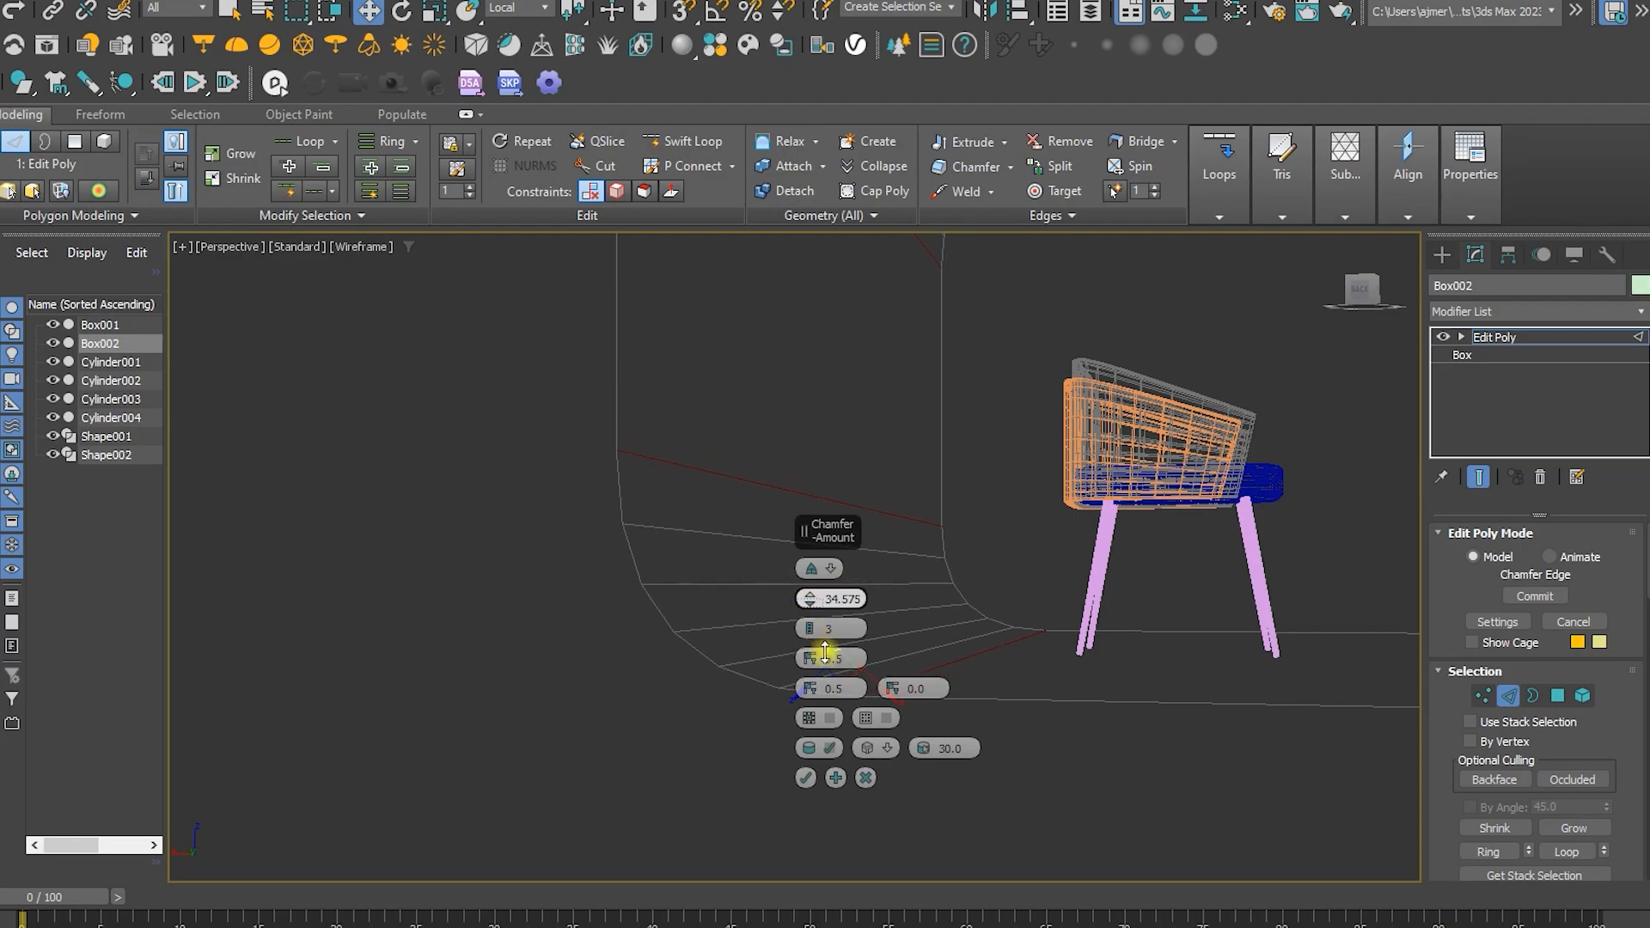
{"action": "left_click", "coordinate": [812, 630]}
{"action": "left_click", "coordinate": [805, 778]}
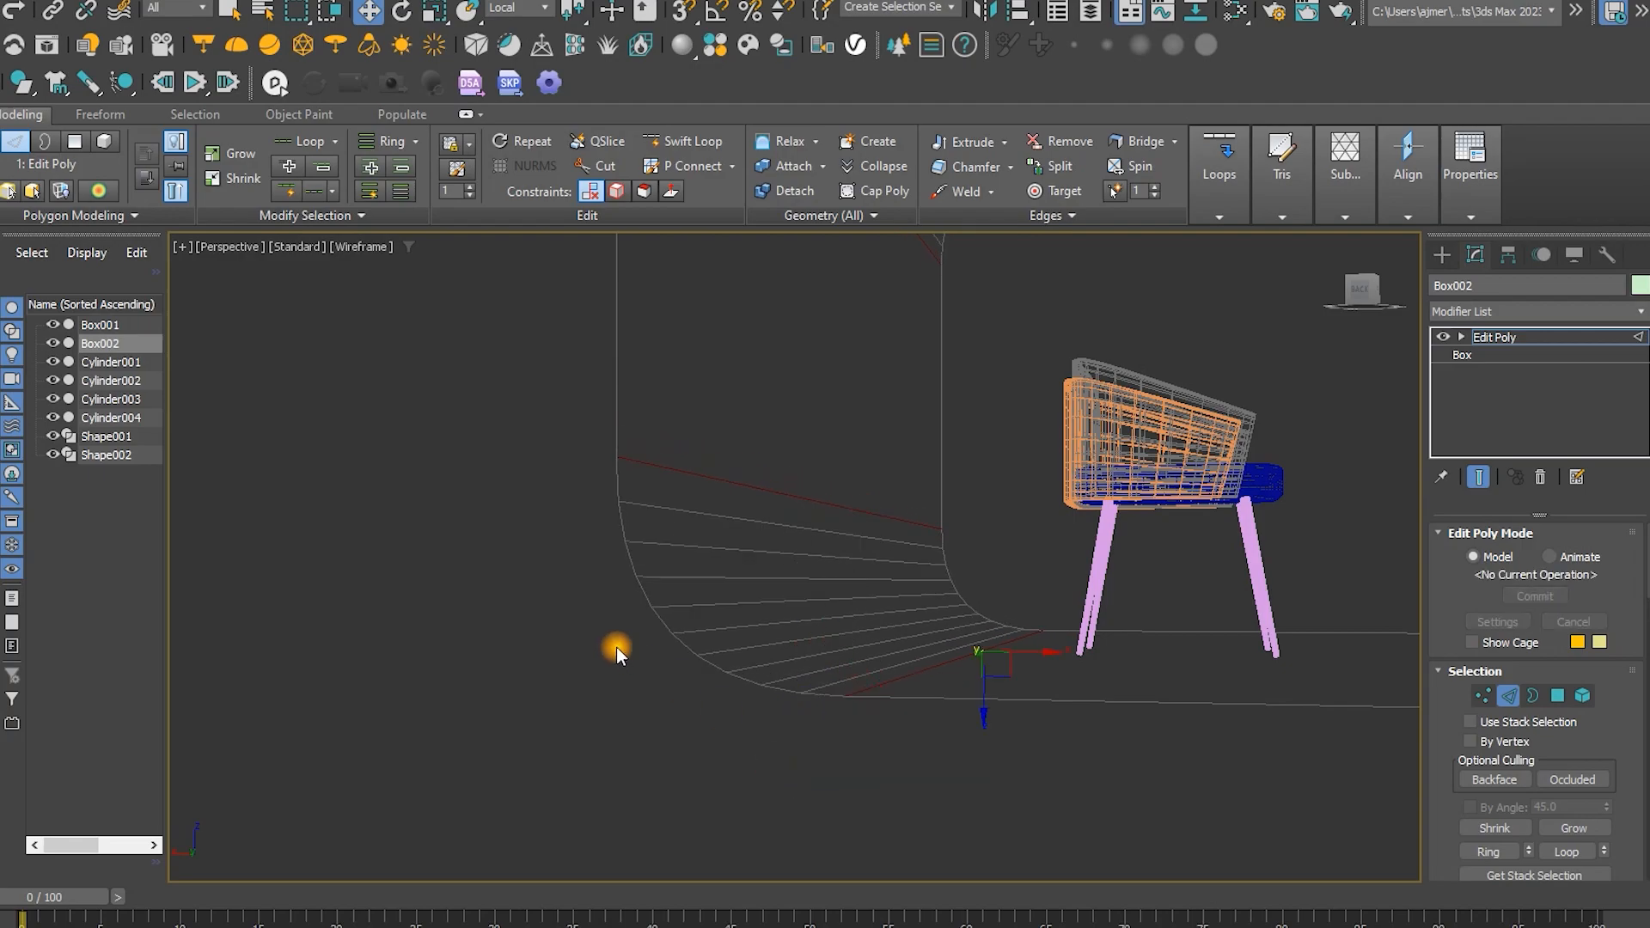
{"action": "scroll", "coordinate": [618, 648], "scroll_direction": "down", "scroll_amount": 5}
{"action": "middle_click_drag", "start_coordinate": [671, 667], "coordinate": [521, 701], "text": "alt"}
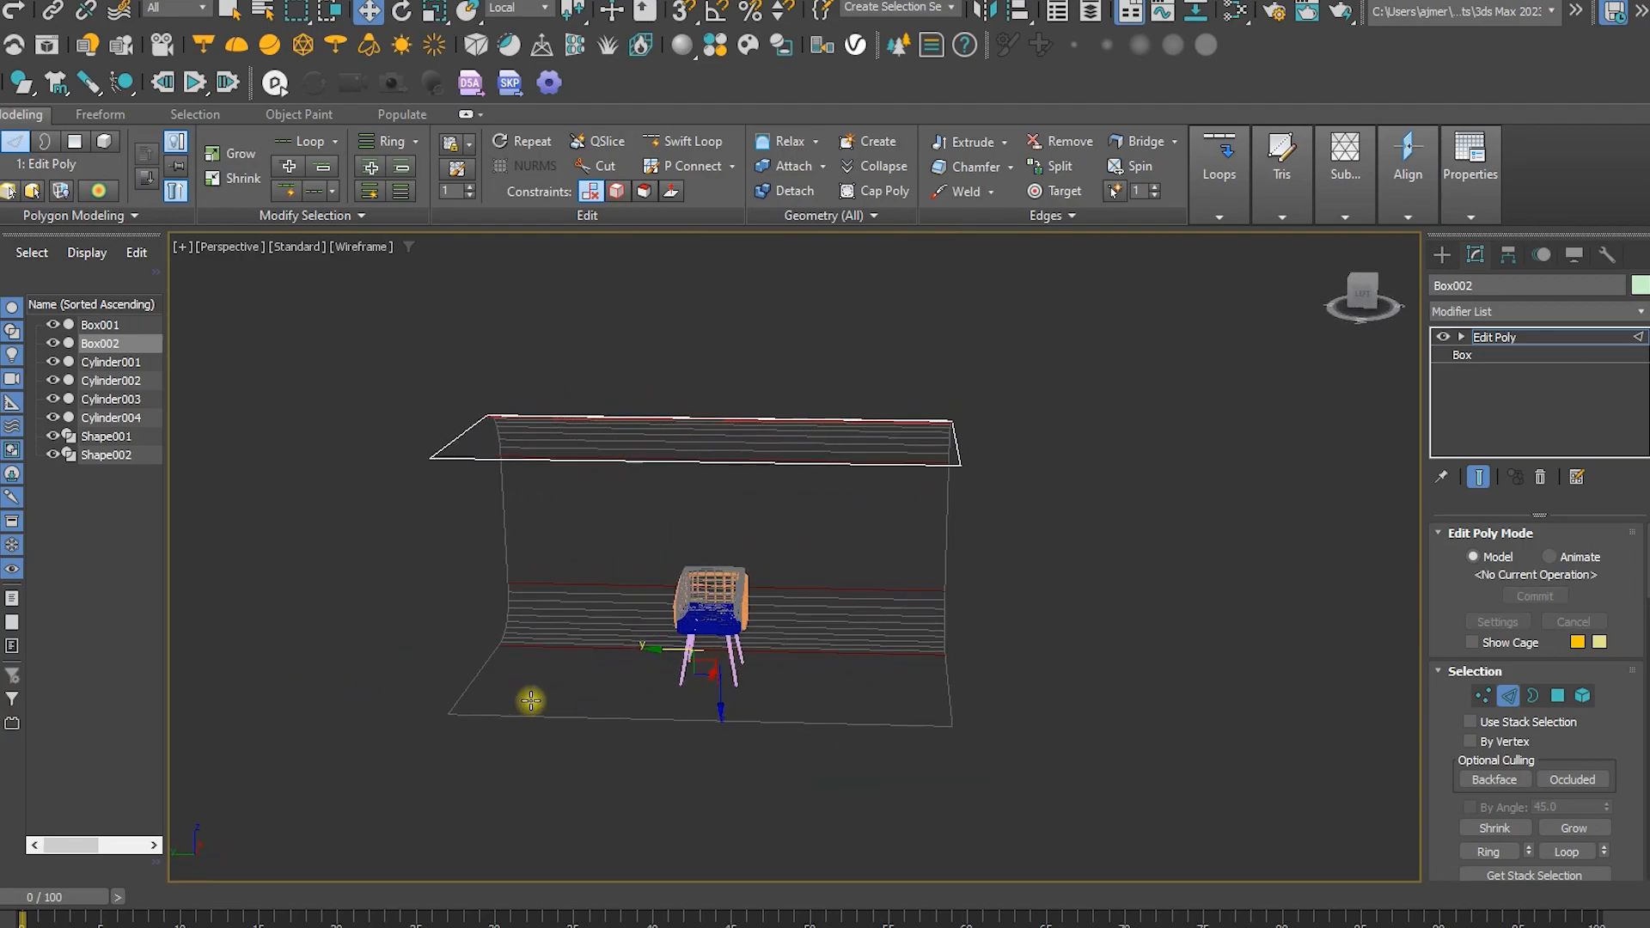
{"action": "left_click", "coordinate": [1629, 332]}
Draw a VRayLight plane about 76 long and 118 wide in front of the backdrop
{"action": "left_click", "coordinate": [1442, 252]}
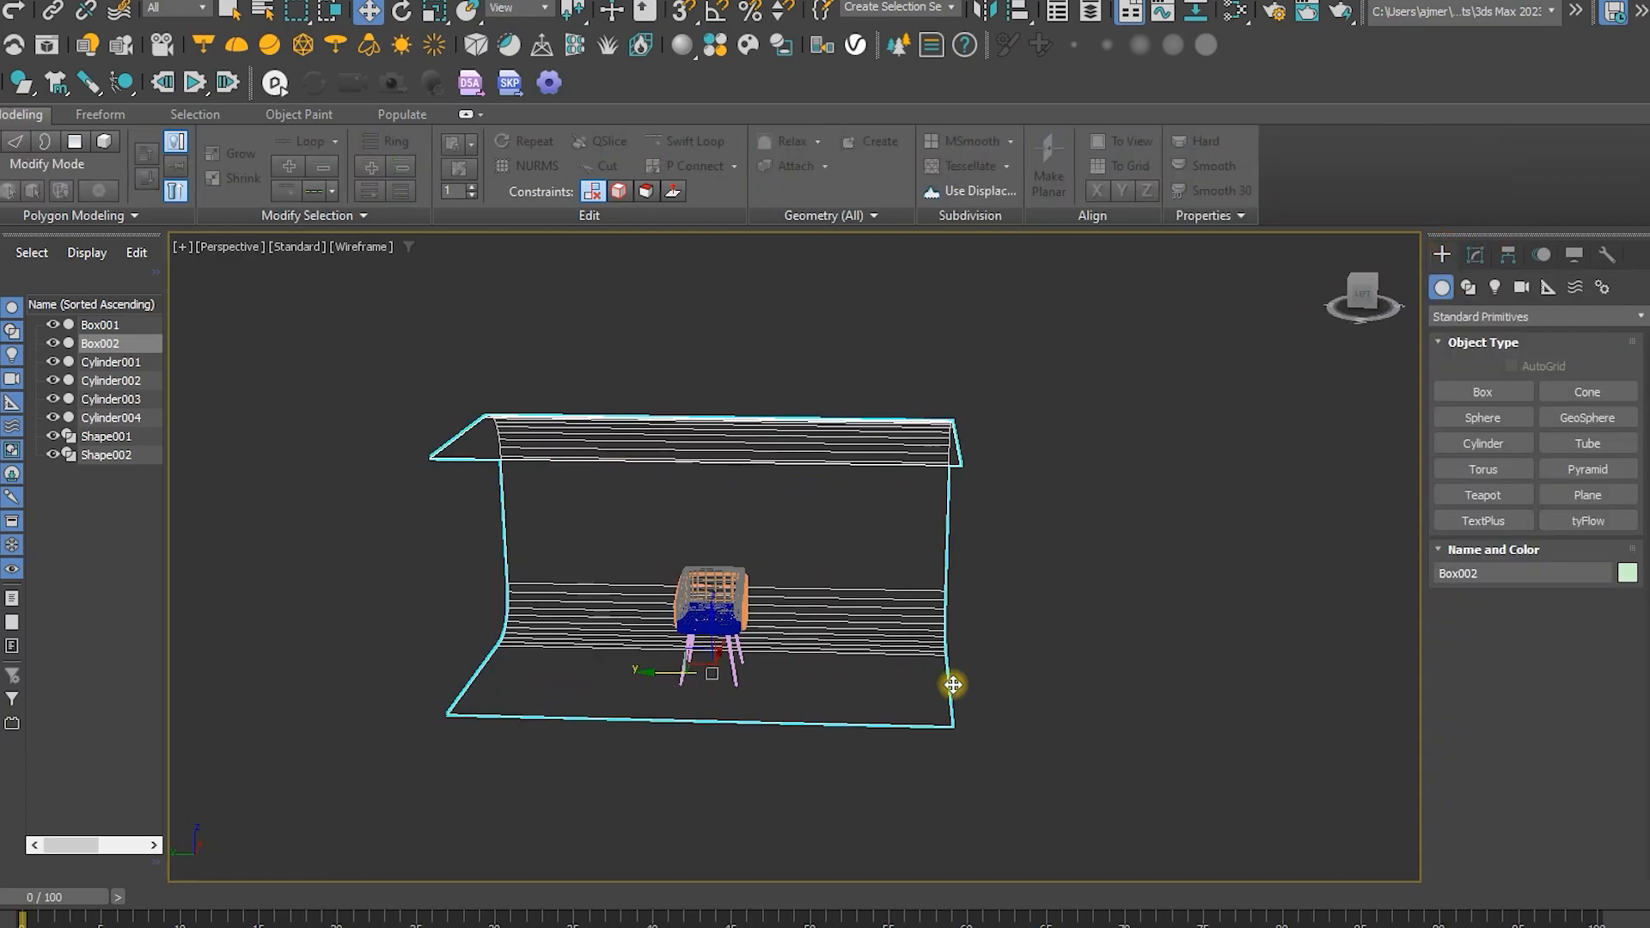
{"action": "left_click", "coordinate": [1497, 287]}
{"action": "left_click", "coordinate": [1480, 390]}
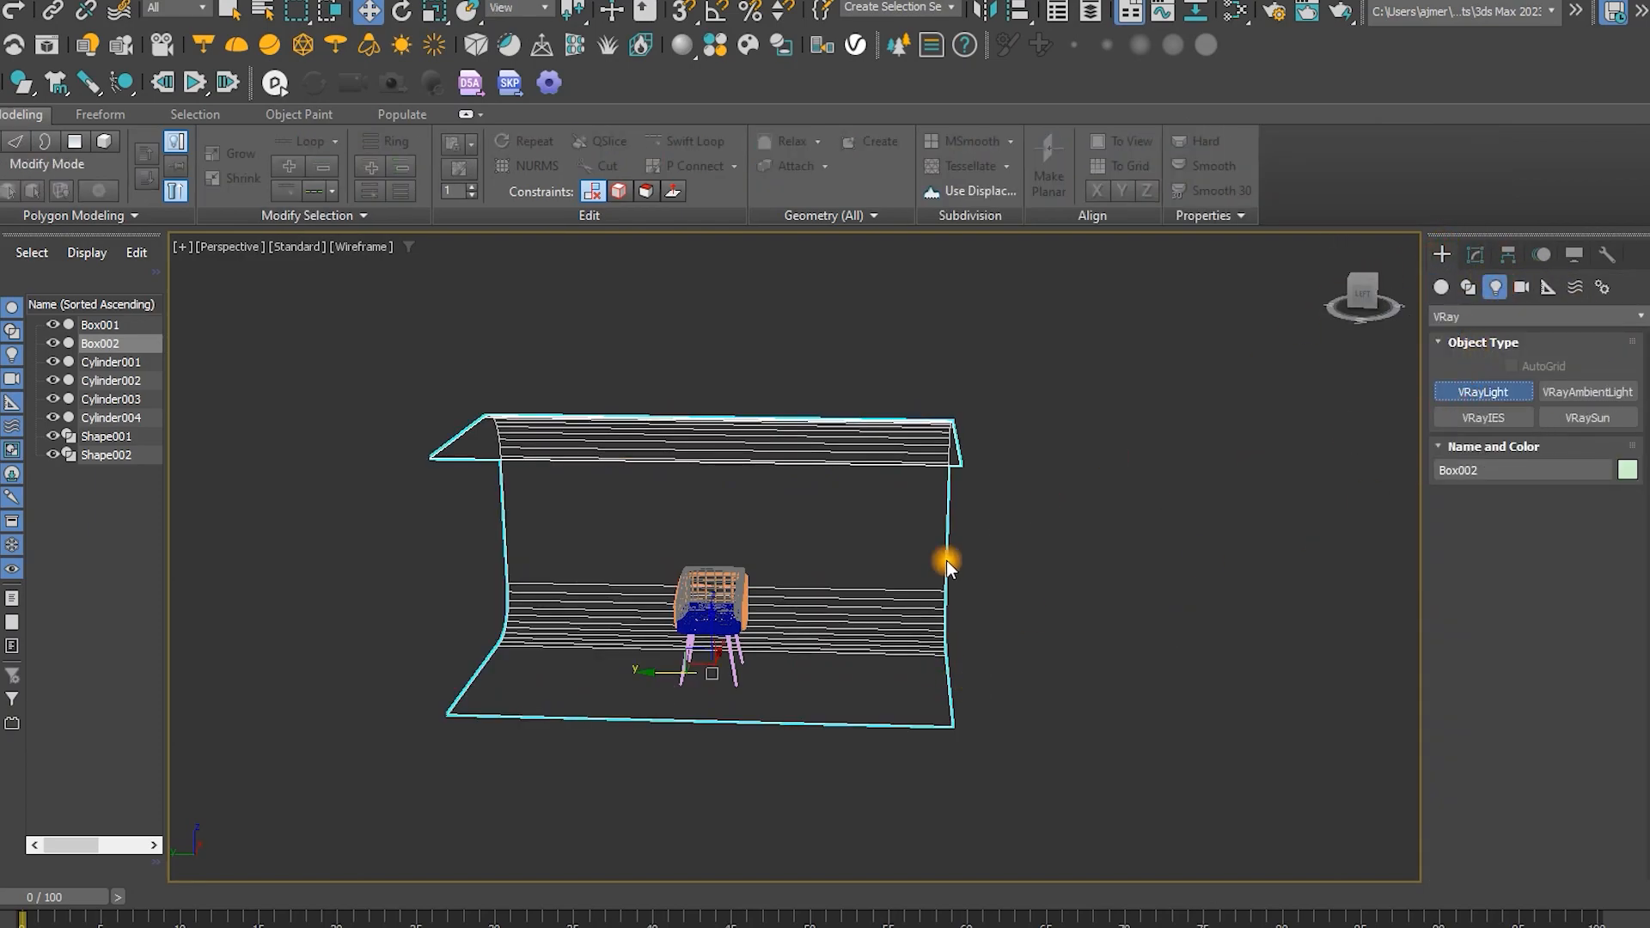
{"action": "left_click_drag", "start_coordinate": [620, 764], "coordinate": [828, 836]}
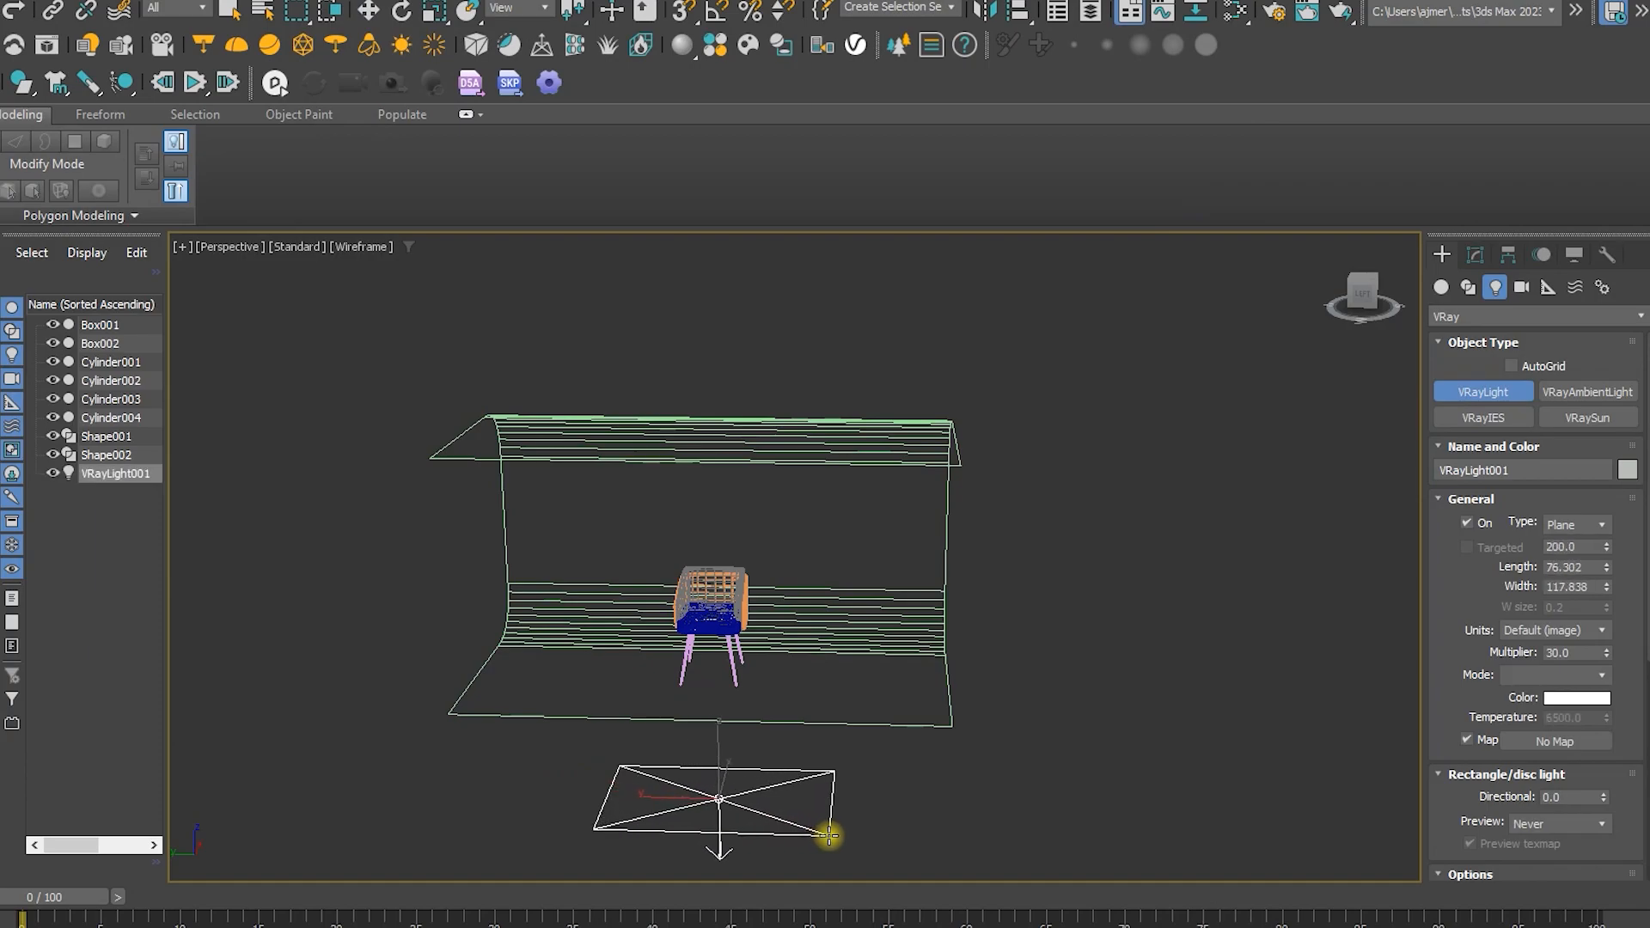
Raise the plane light above the chair's height and rotate it to shine down towards the chair
{"action": "right_click", "coordinate": [750, 765]}
{"action": "left_click_drag", "start_coordinate": [721, 756], "coordinate": [750, 454]}
{"action": "key", "text": "s"}
{"action": "middle_click_drag", "start_coordinate": [753, 453], "coordinate": [902, 467], "text": "alt"}
{"action": "key", "text": "e"}
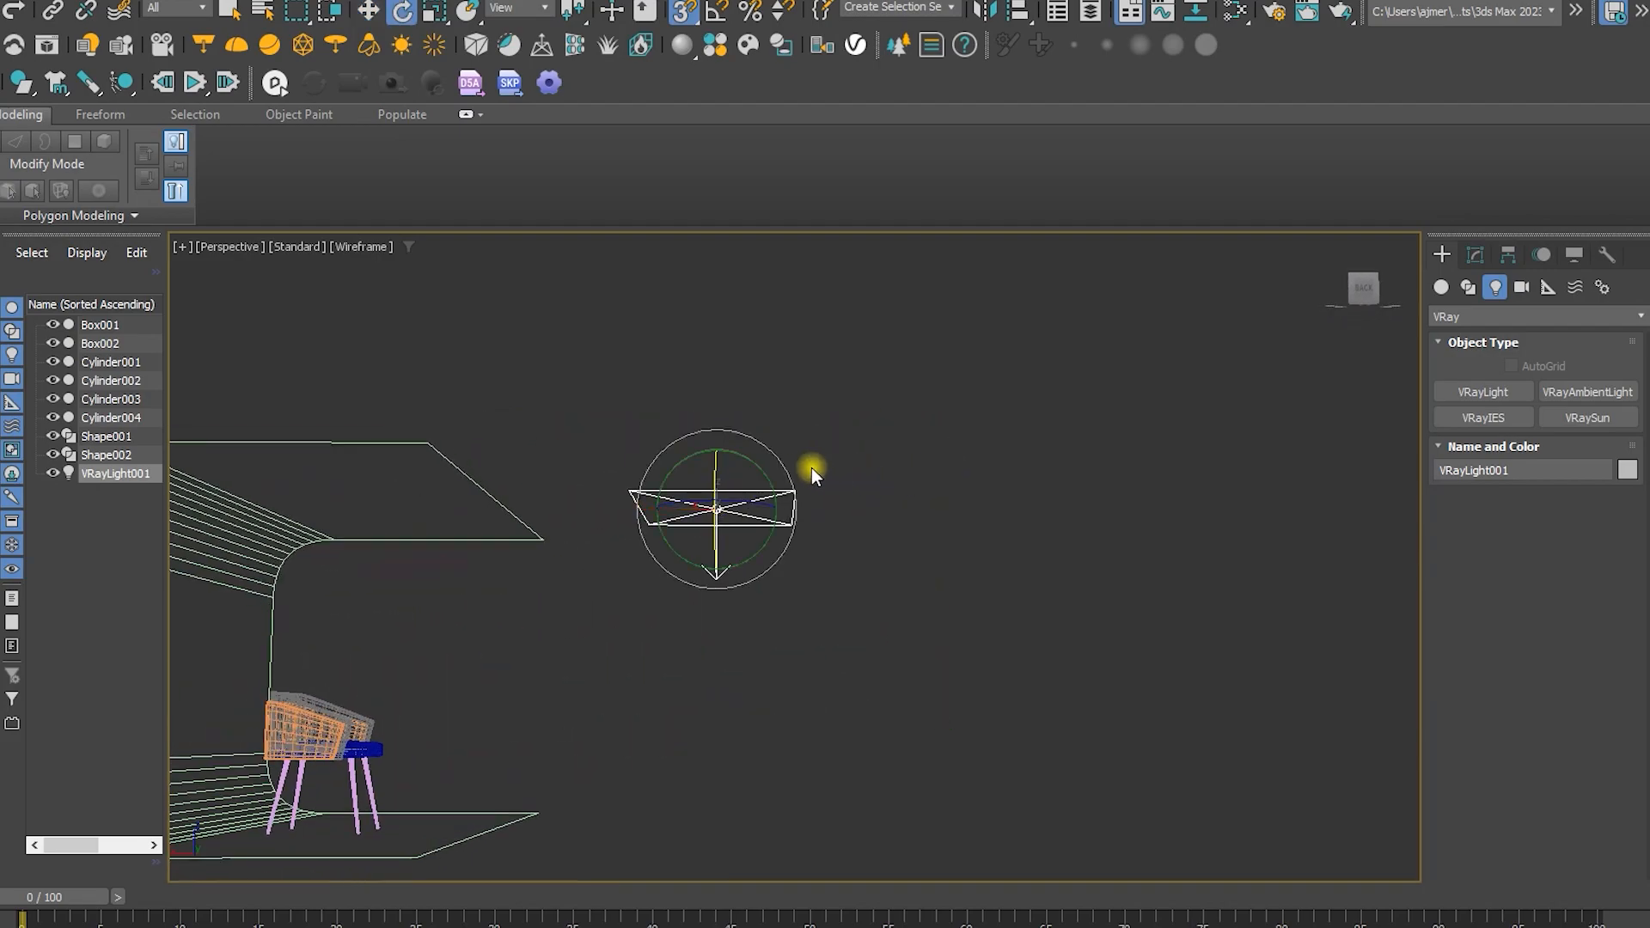
{"action": "left_click_drag", "start_coordinate": [759, 458], "coordinate": [812, 574]}
Scale up the backdrop so it extends further around the chair
{"action": "middle_click_drag", "start_coordinate": [741, 631], "coordinate": [739, 634]}
{"action": "scroll", "coordinate": [739, 634], "scroll_direction": "down", "scroll_amount": 5}
{"action": "left_click", "coordinate": [539, 557]}
{"action": "key", "text": "w"}
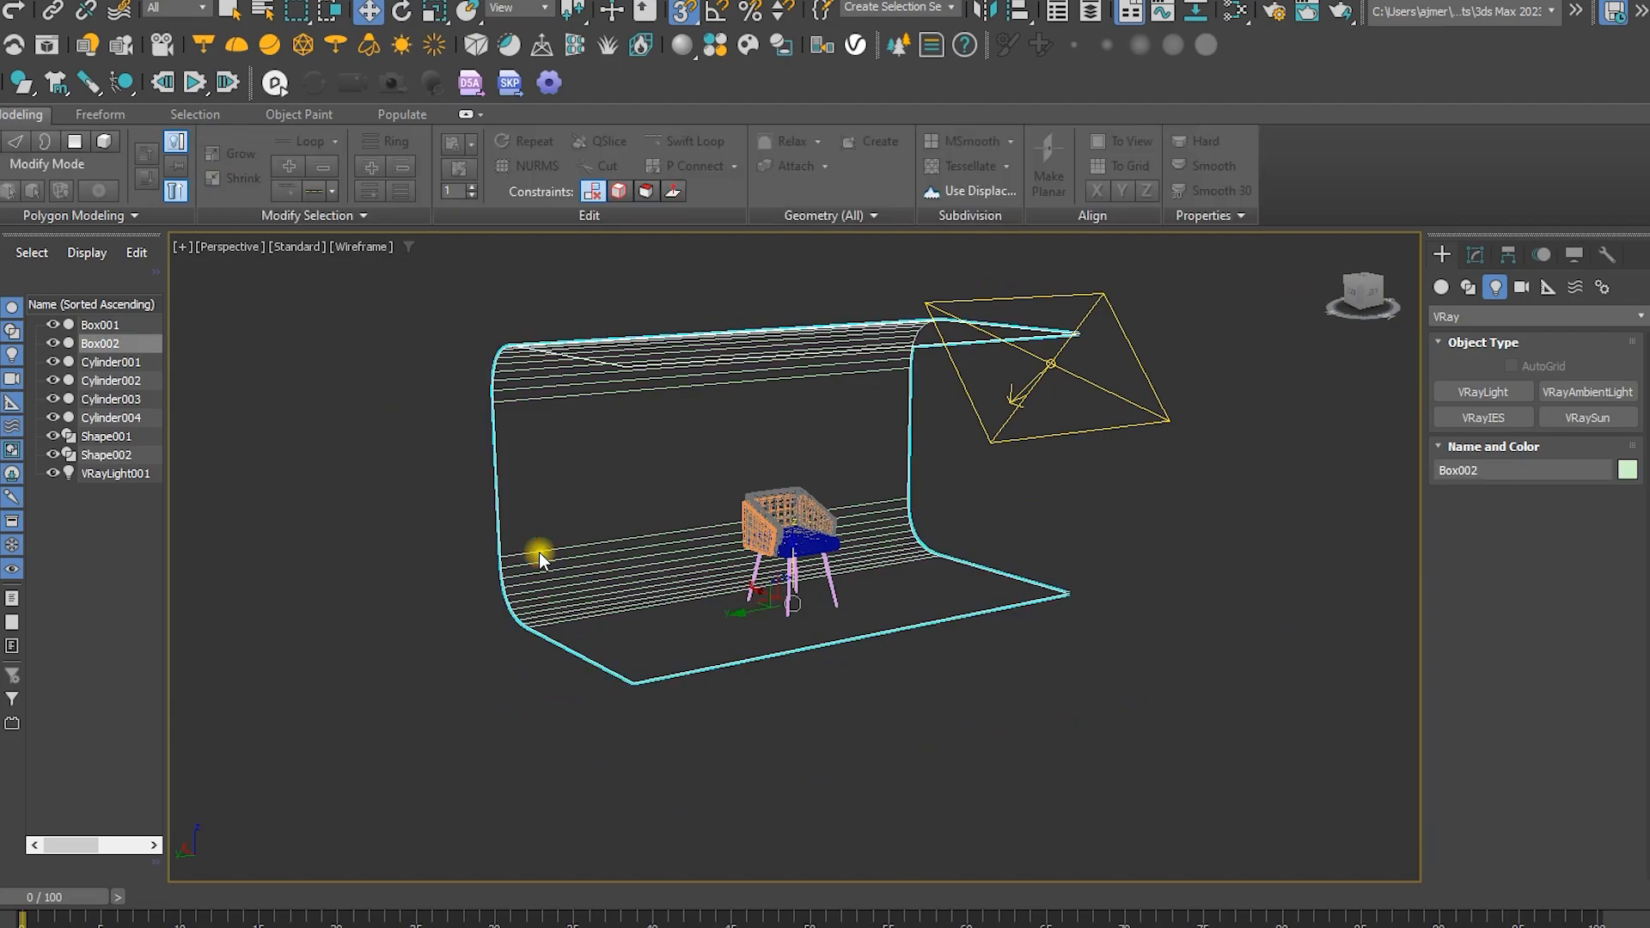
{"action": "key", "text": "r"}
{"action": "left_click_drag", "start_coordinate": [650, 587], "coordinate": [684, 604]}
{"action": "left_click_drag", "start_coordinate": [839, 612], "coordinate": [885, 623]}
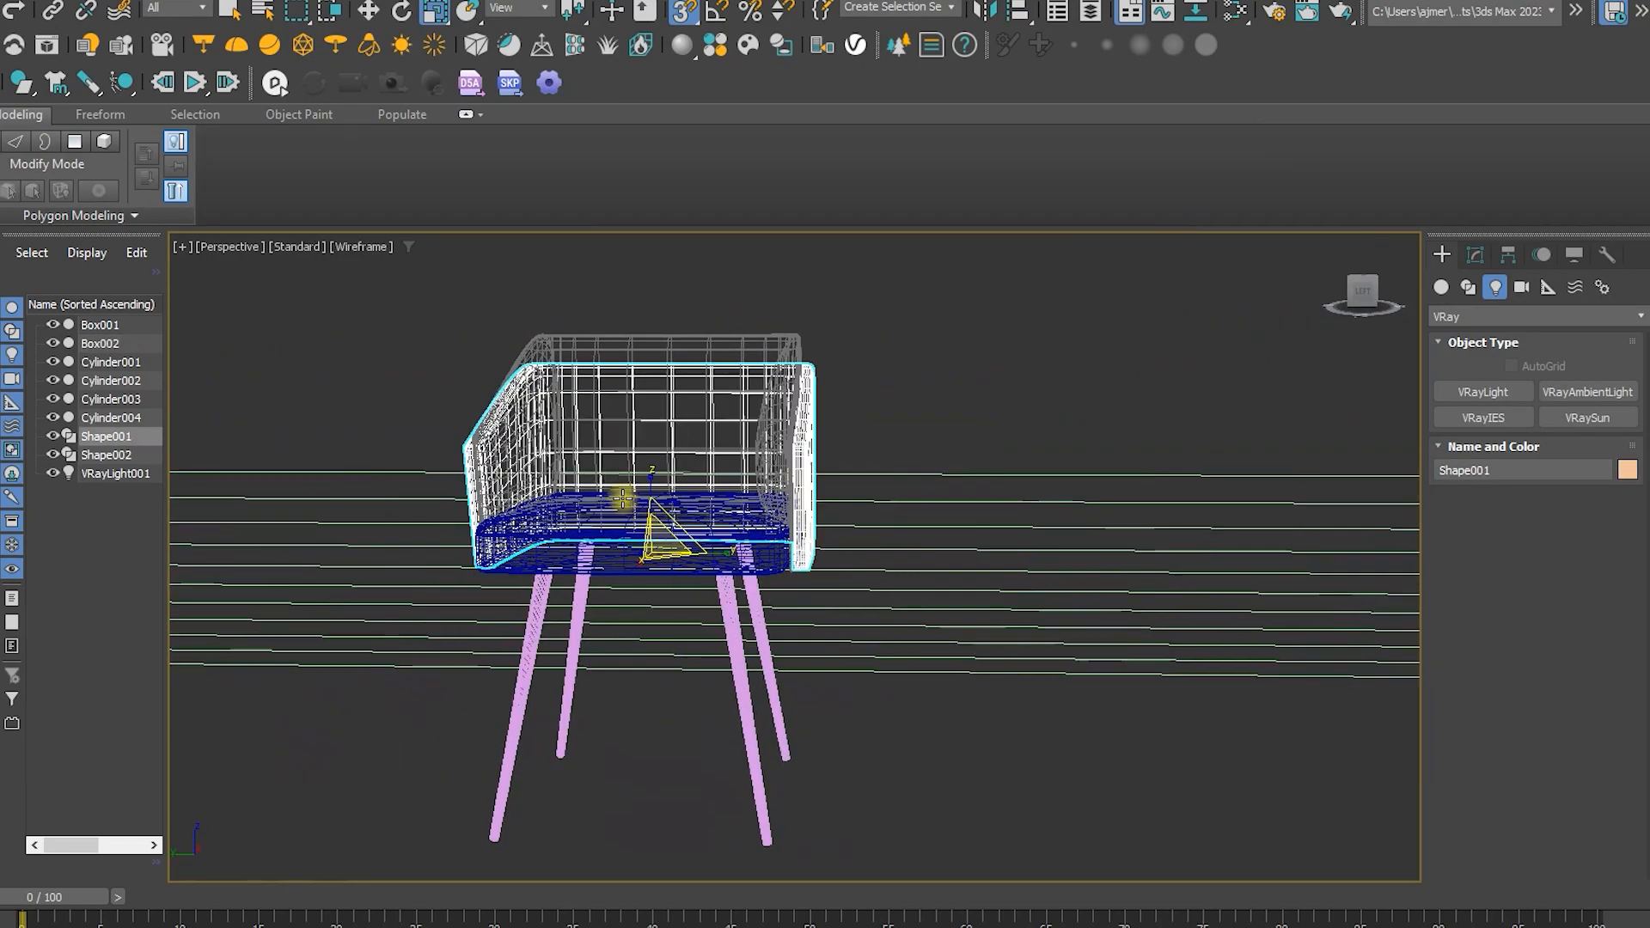
Frame the chair from the front, create a physical camera from this view and show it shaded
{"action": "middle_click_drag", "start_coordinate": [622, 498], "coordinate": [600, 489], "text": "alt"}
{"action": "middle_click_drag", "start_coordinate": [724, 531], "coordinate": [844, 524]}
{"action": "key", "text": "ctrl+c"}
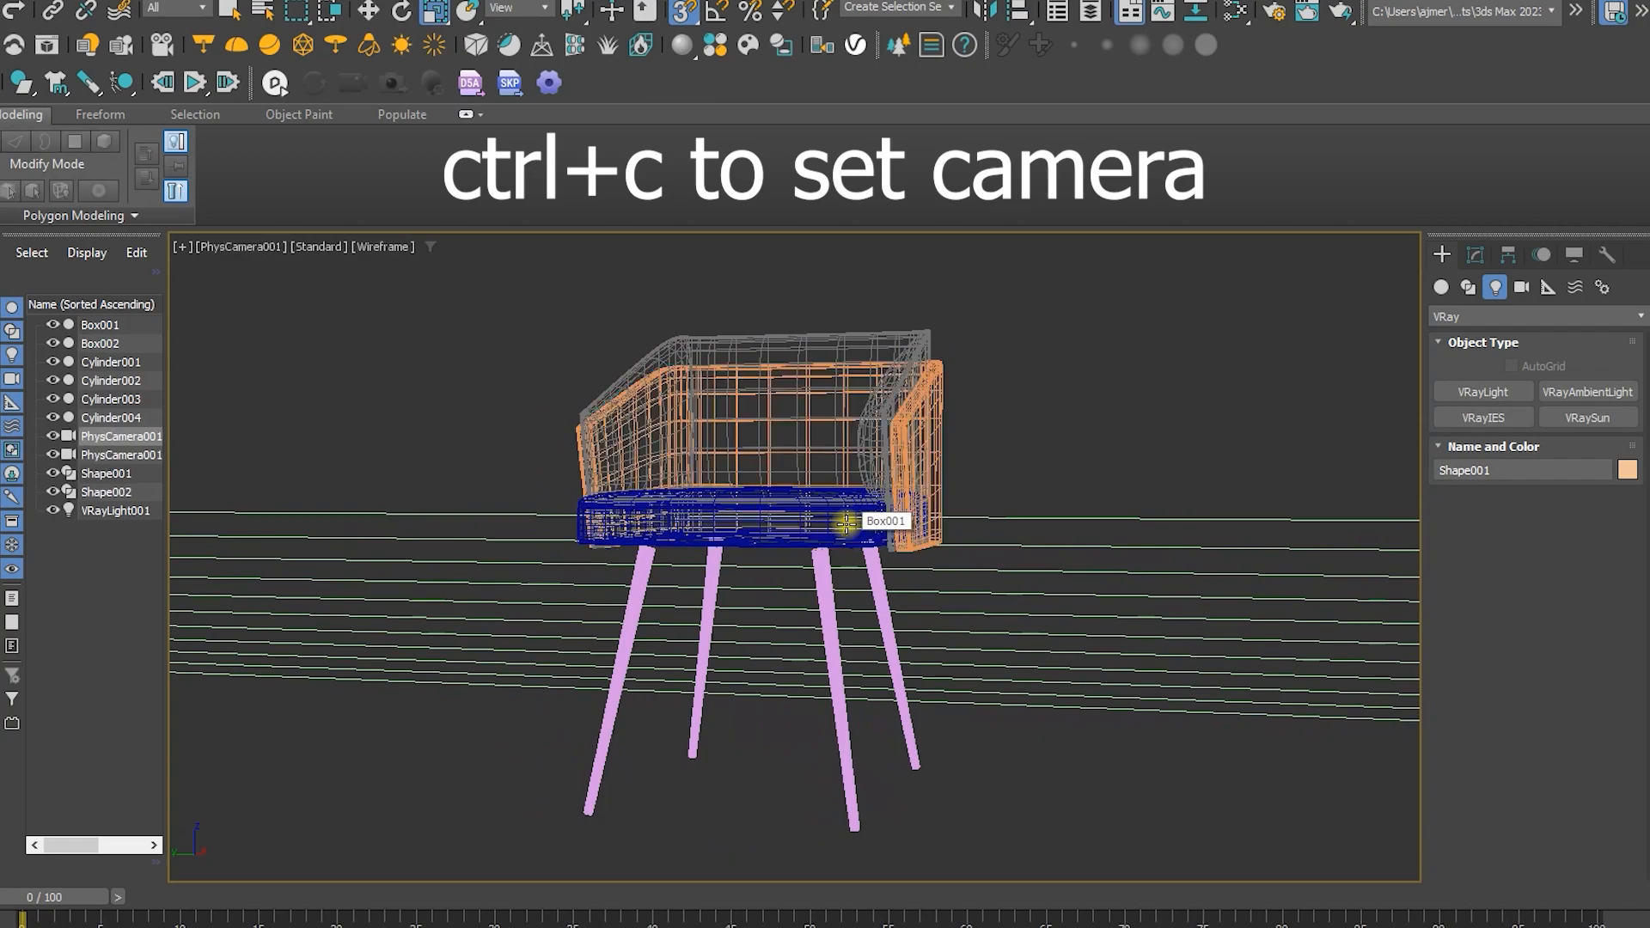
{"action": "key", "text": "F3"}
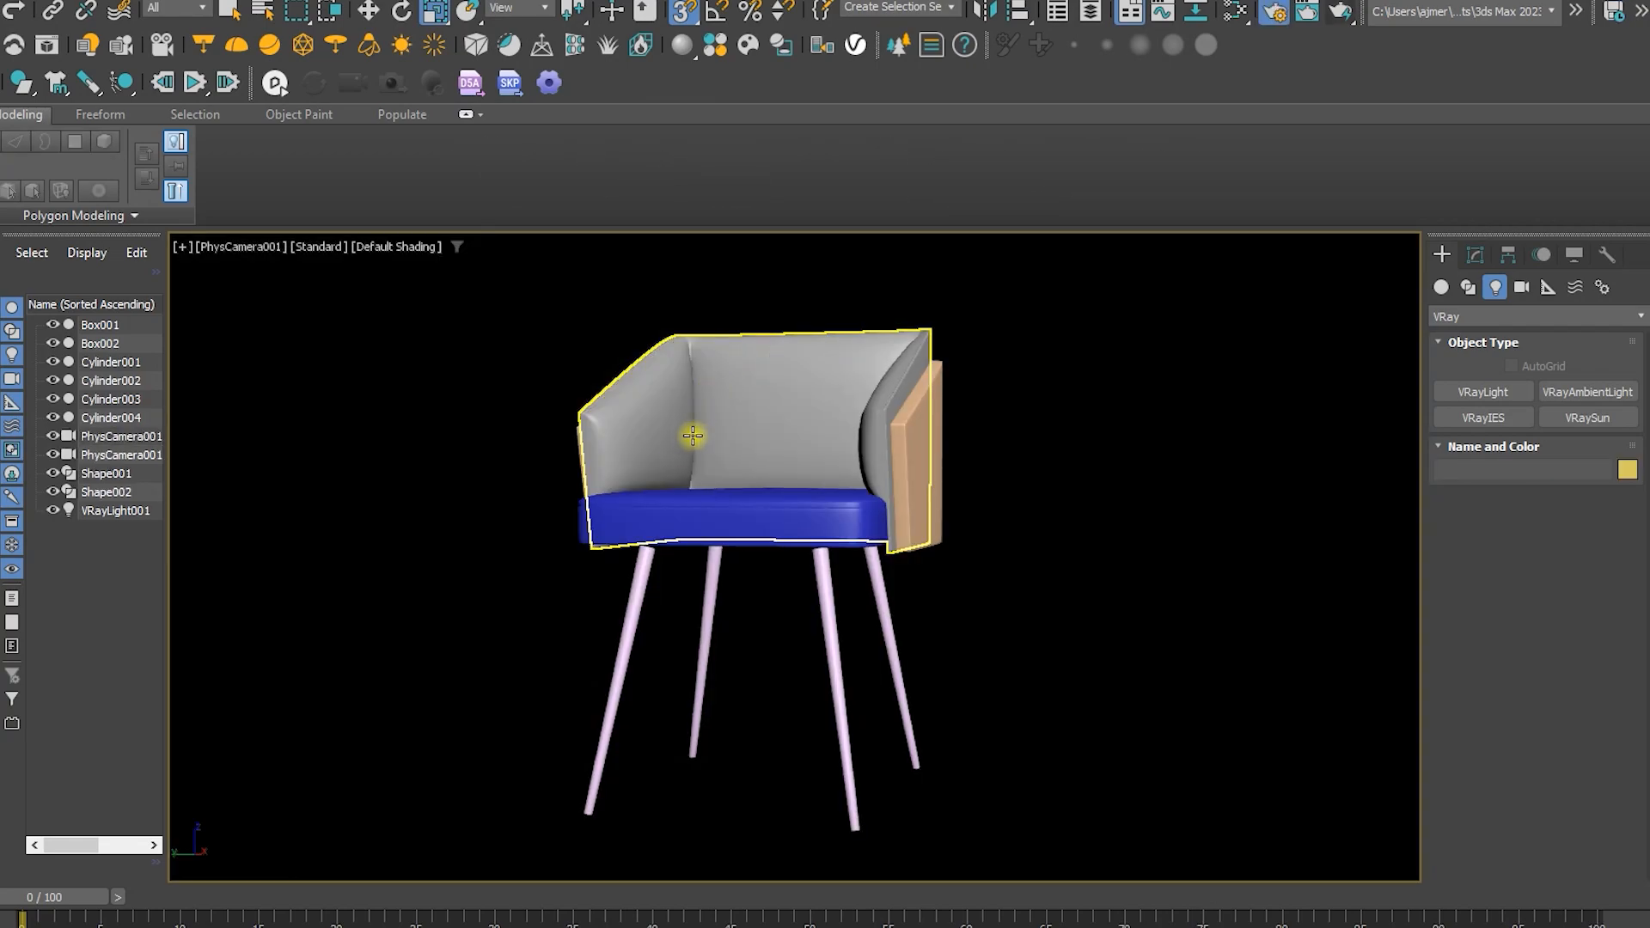
Flip all of the backdrop's polygons so its surface faces inward towards the chair
{"action": "left_click", "coordinate": [450, 553]}
{"action": "key", "text": "p"}
{"action": "scroll", "coordinate": [452, 553], "scroll_direction": "down", "scroll_amount": 3}
{"action": "middle_click_drag", "start_coordinate": [409, 608], "coordinate": [629, 630], "text": "alt"}
{"action": "scroll", "coordinate": [629, 630], "scroll_direction": "down", "scroll_amount": 3}
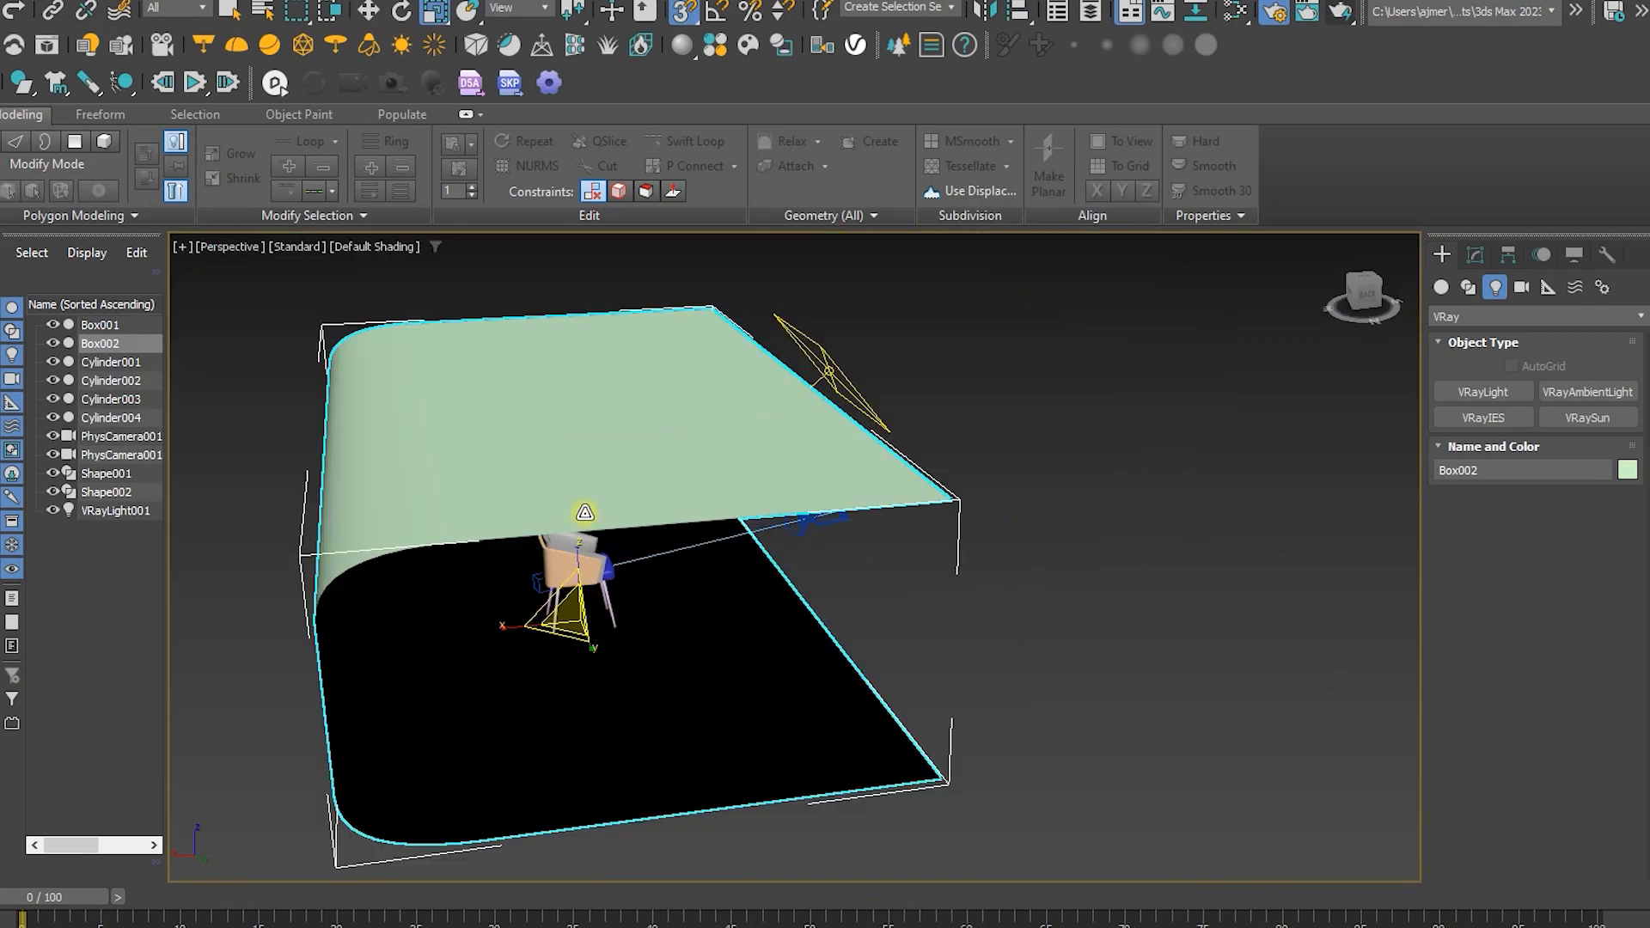
{"action": "key", "text": "4"}
{"action": "left_click", "coordinate": [581, 464]}
{"action": "key", "text": "ctrl+a"}
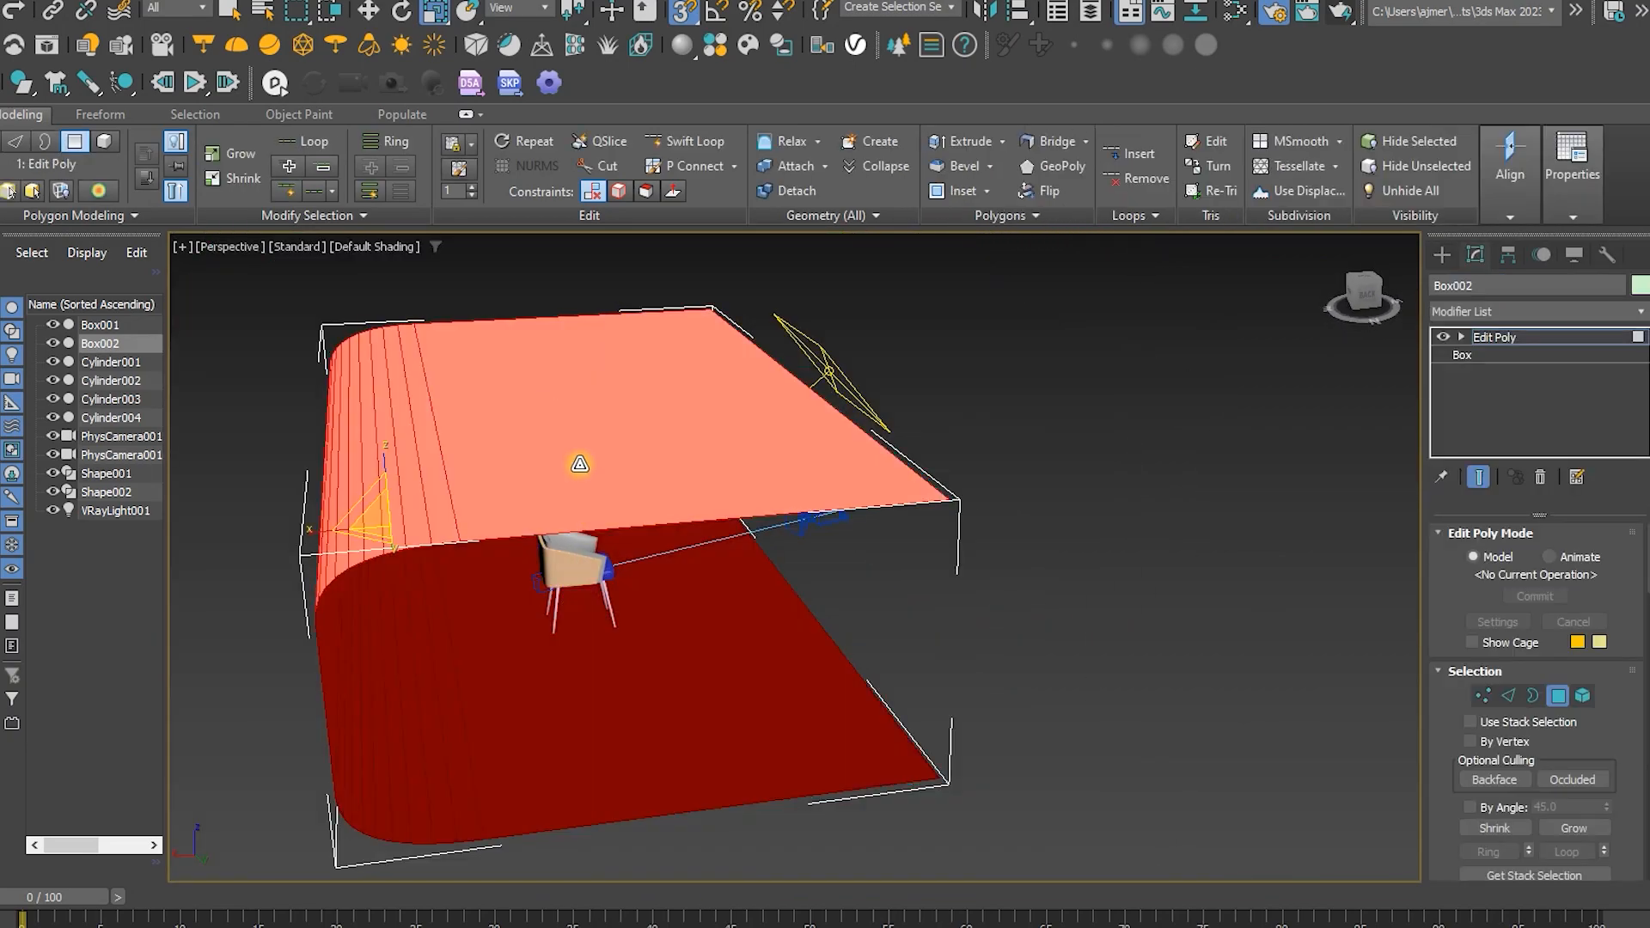
{"action": "scroll", "coordinate": [1630, 726], "scroll_direction": "down", "scroll_amount": 5}
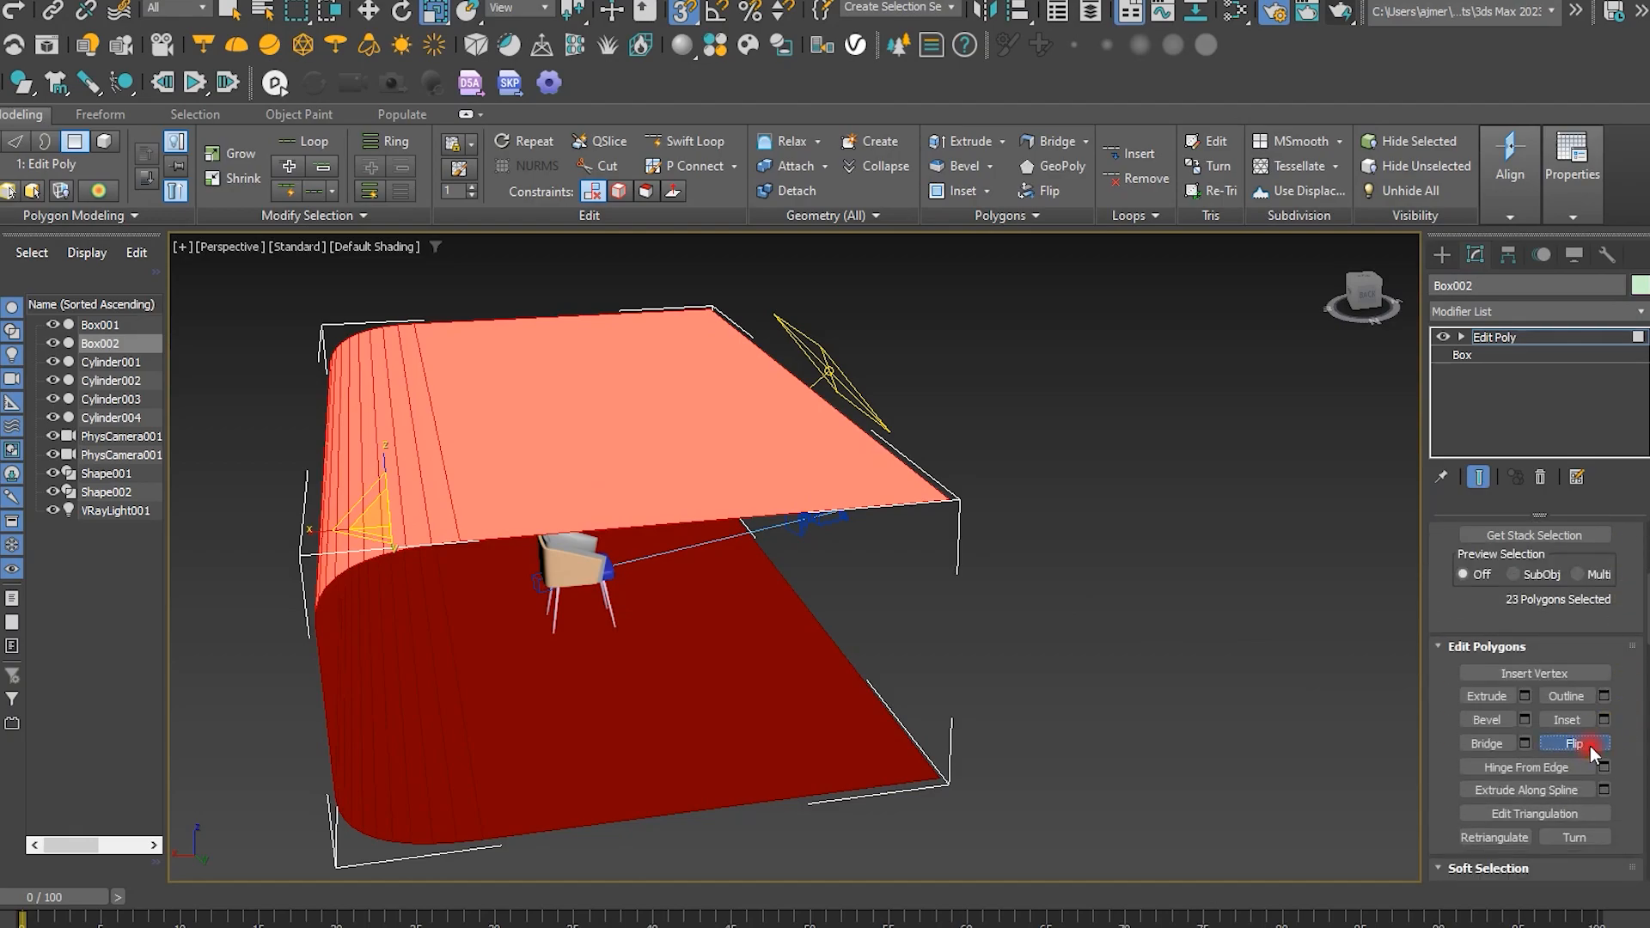
{"action": "left_click", "coordinate": [1574, 744]}
{"action": "middle_click_drag", "start_coordinate": [791, 633], "coordinate": [663, 596], "text": "alt"}
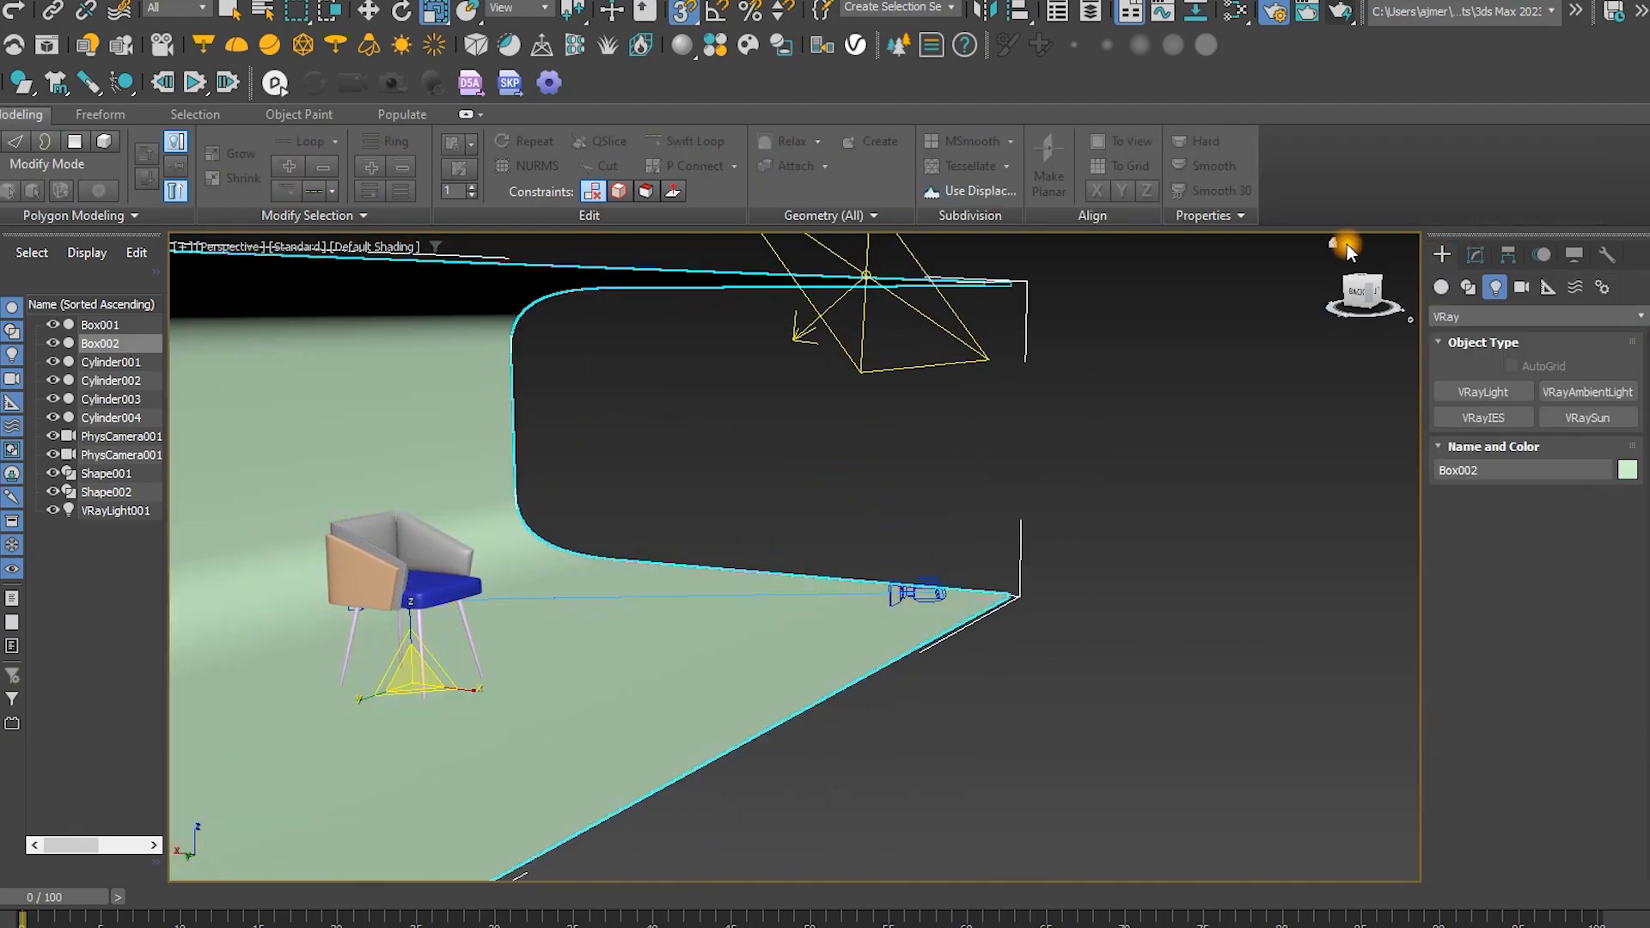
Lower the plane light below the backdrop's ceiling and return to the camera view
{"action": "left_click", "coordinate": [860, 276]}
{"action": "middle_click_drag", "start_coordinate": [861, 277], "coordinate": [949, 326], "text": "alt"}
{"action": "key", "text": "w"}
{"action": "left_click_drag", "start_coordinate": [864, 238], "coordinate": [877, 415]}
{"action": "key", "text": "c"}
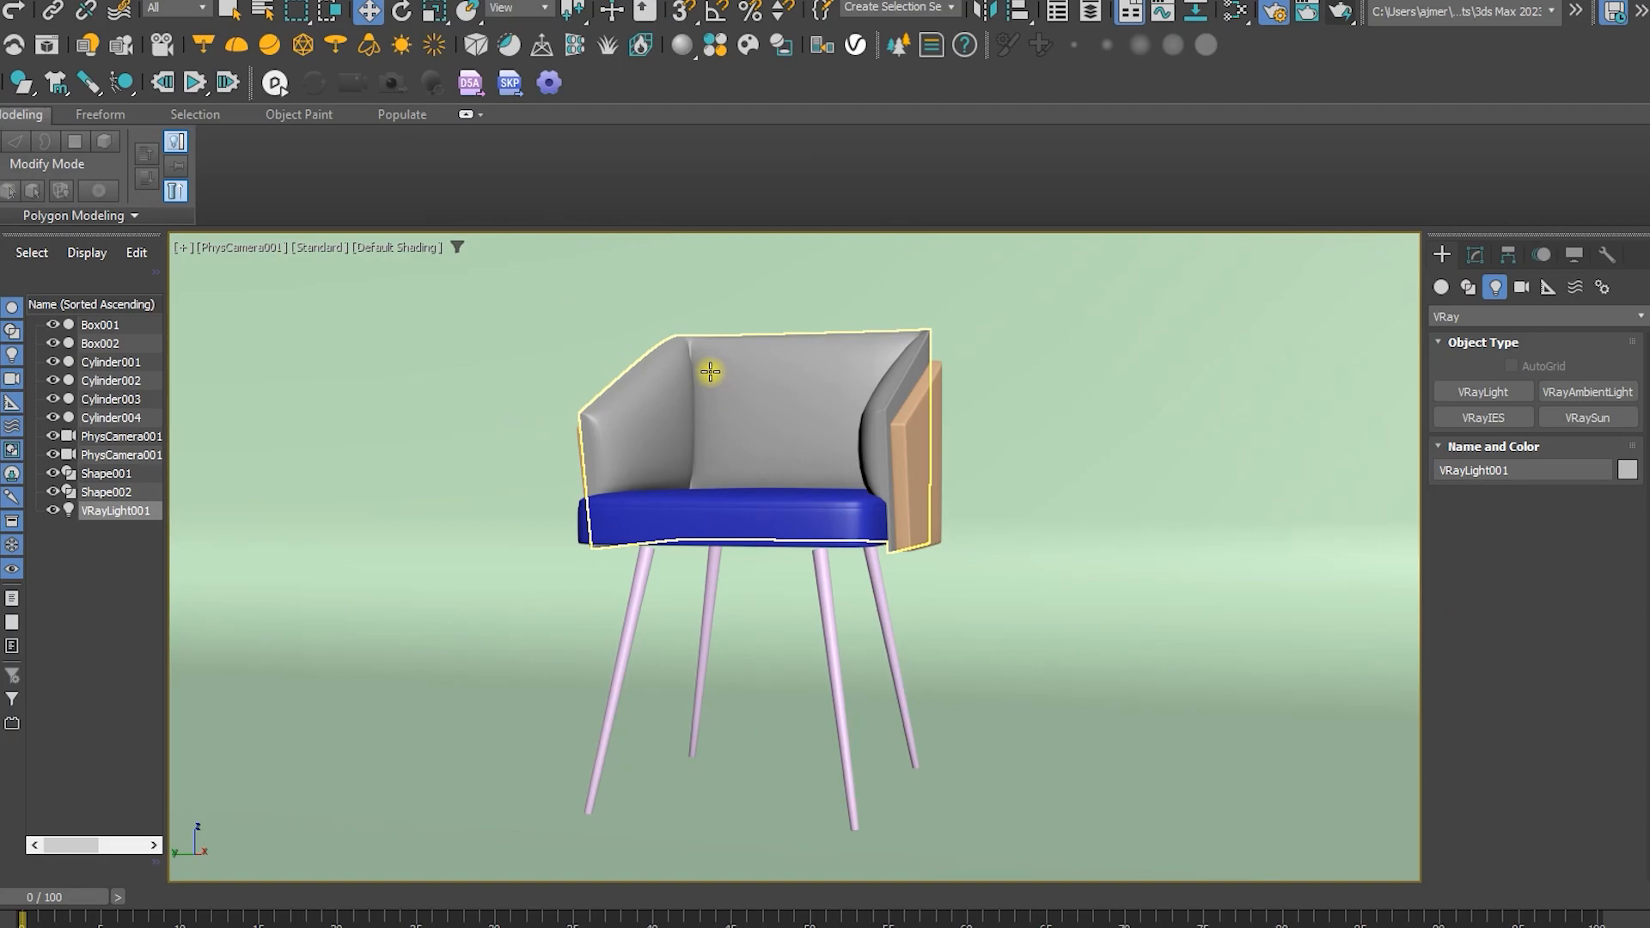
Create two VRayMtl materials and assign one of them to every object in the scene
{"action": "key", "text": "m"}
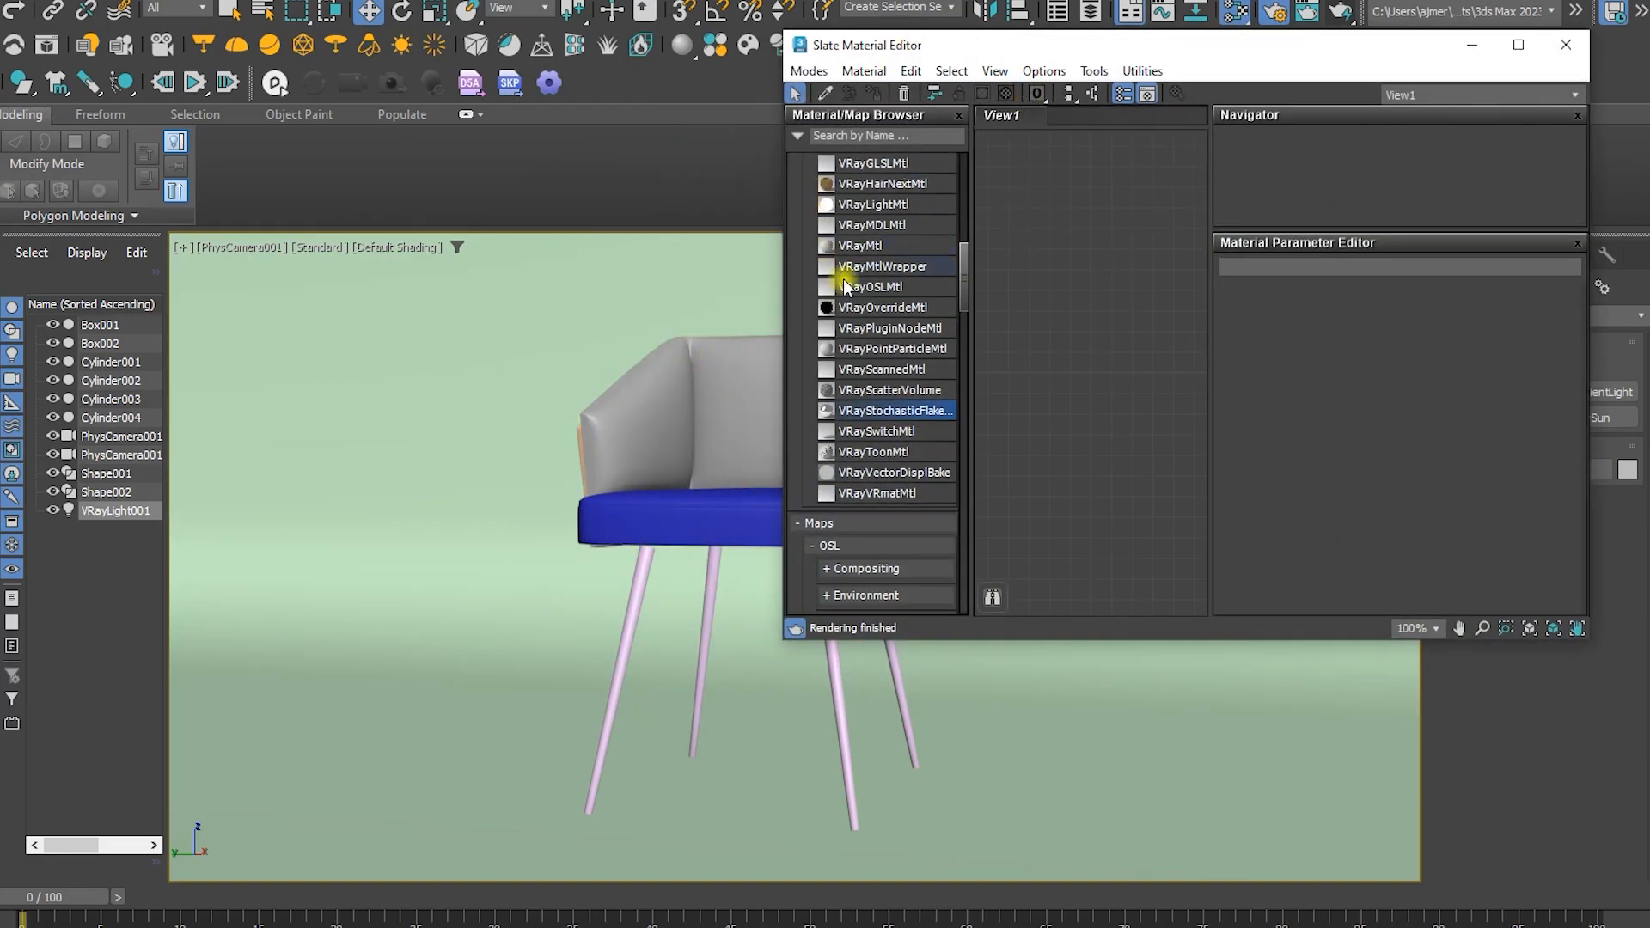
{"action": "scroll", "coordinate": [880, 409], "scroll_direction": "up", "scroll_amount": 4}
{"action": "mouse_move", "coordinate": [860, 472]}
{"action": "left_mouse_down"}
{"action": "mouse_move", "coordinate": [1123, 295]}
{"action": "mouse_move", "coordinate": [1074, 438]}
{"action": "left_mouse_up"}
{"action": "key", "text": "ctrl+a"}
{"action": "left_click", "coordinate": [1179, 287]}
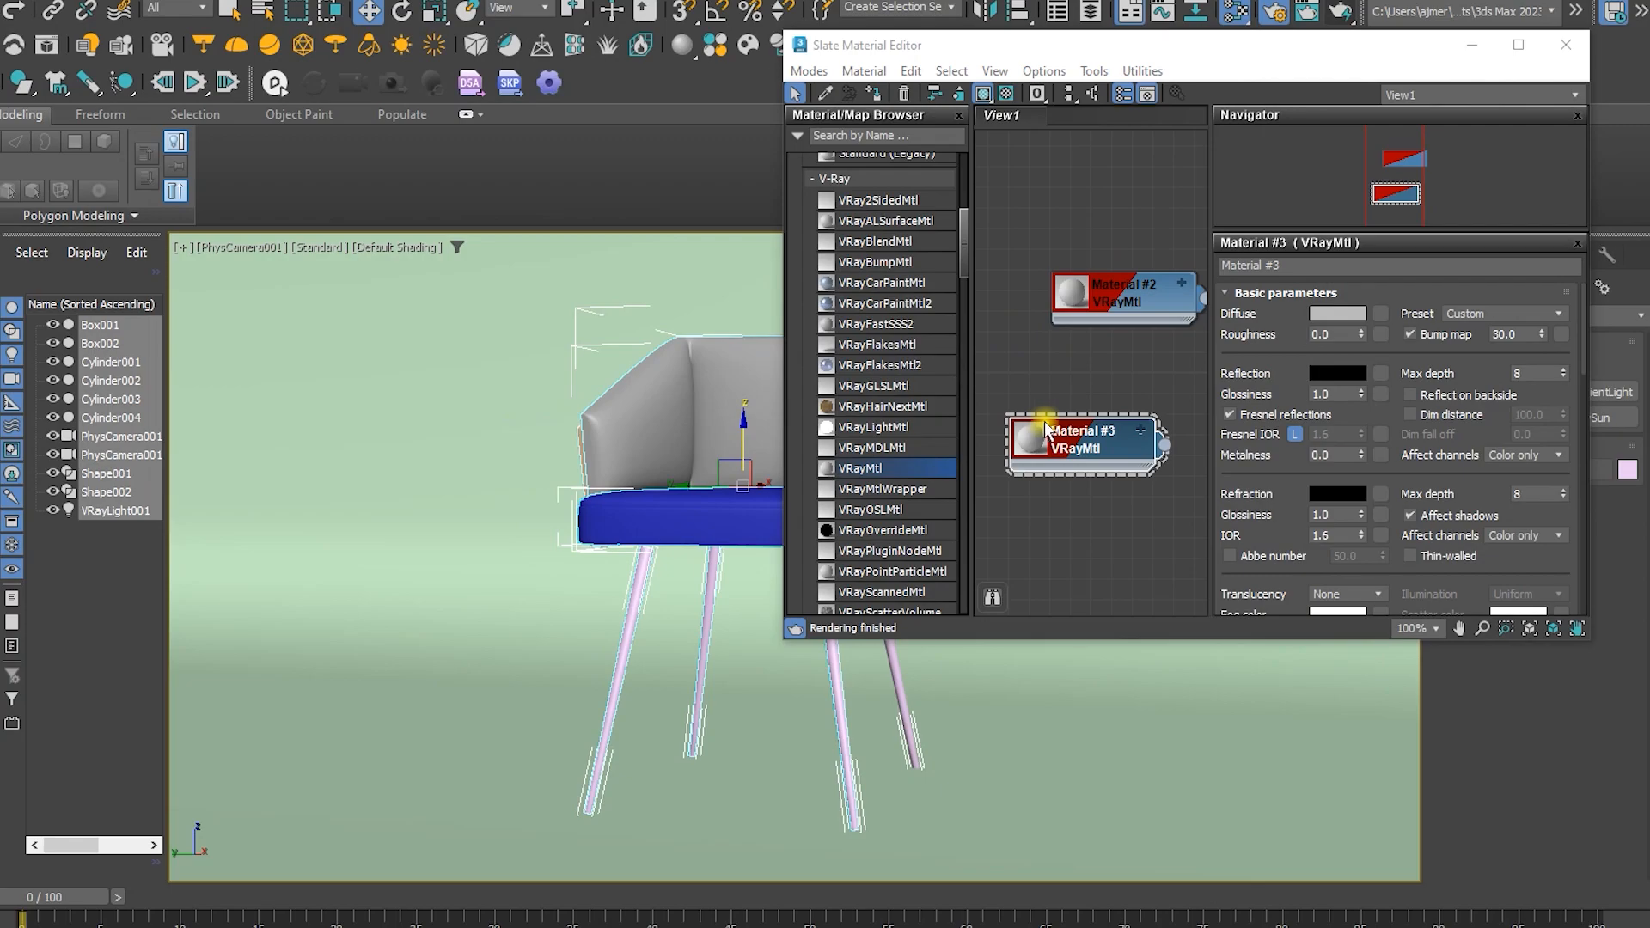
{"action": "right_click", "coordinate": [1047, 430]}
{"action": "left_click", "coordinate": [1117, 468]}
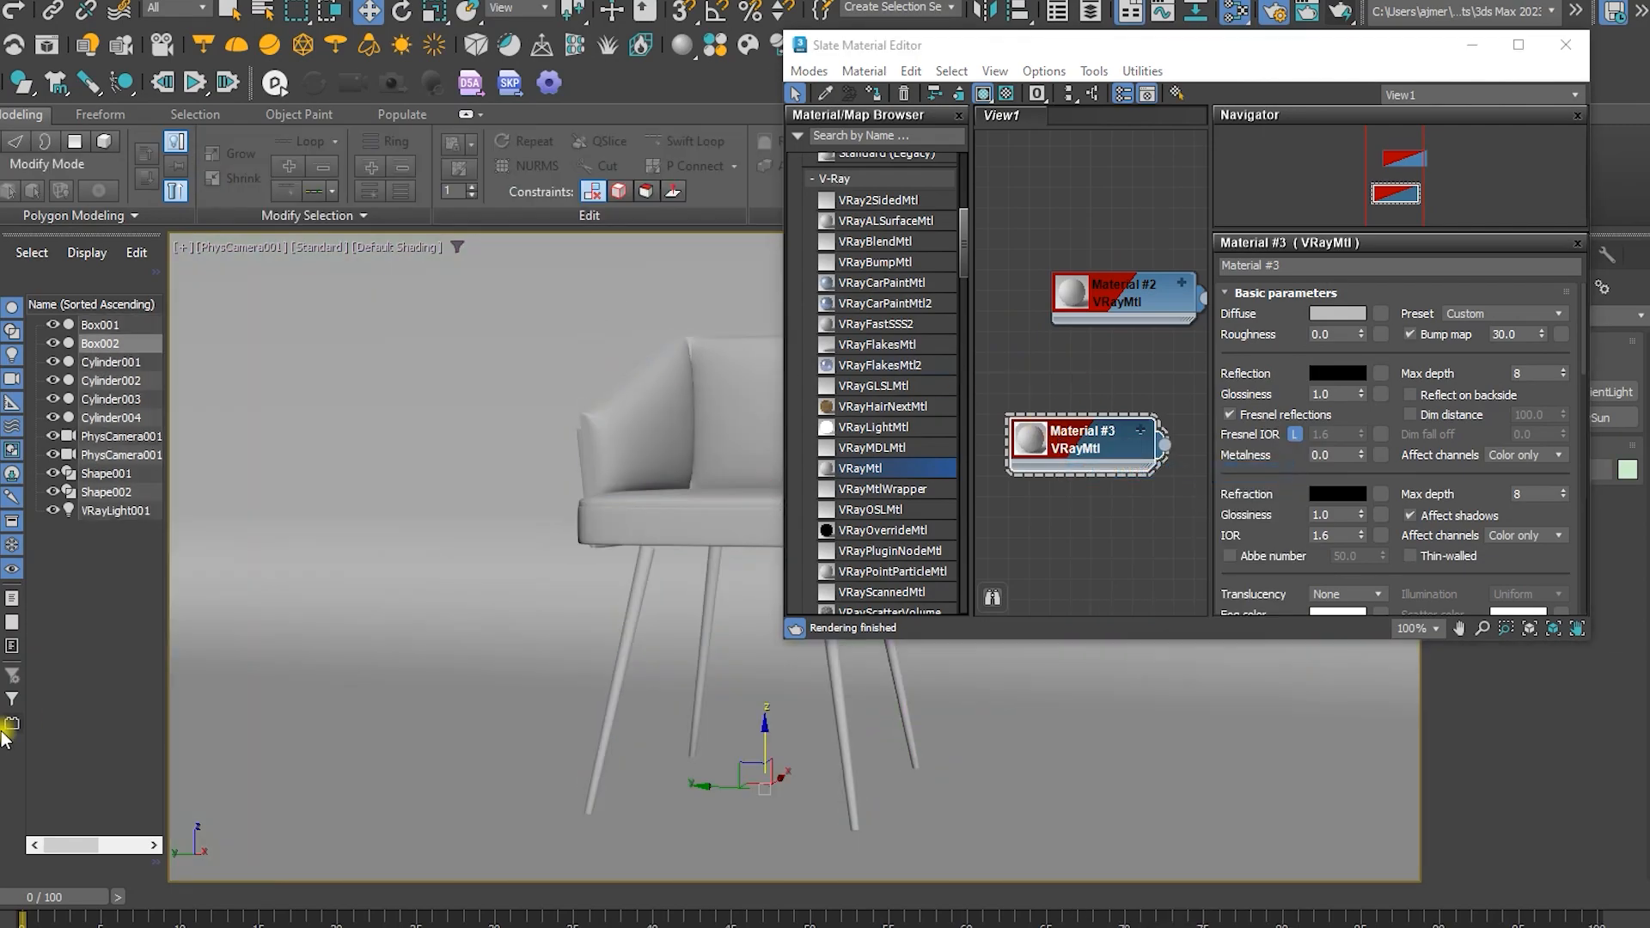
Assign the other VRayMtl to the backdrop and start a V-Ray test render of the camera view
{"action": "left_click", "coordinate": [442, 351]}
{"action": "right_click", "coordinate": [1106, 283]}
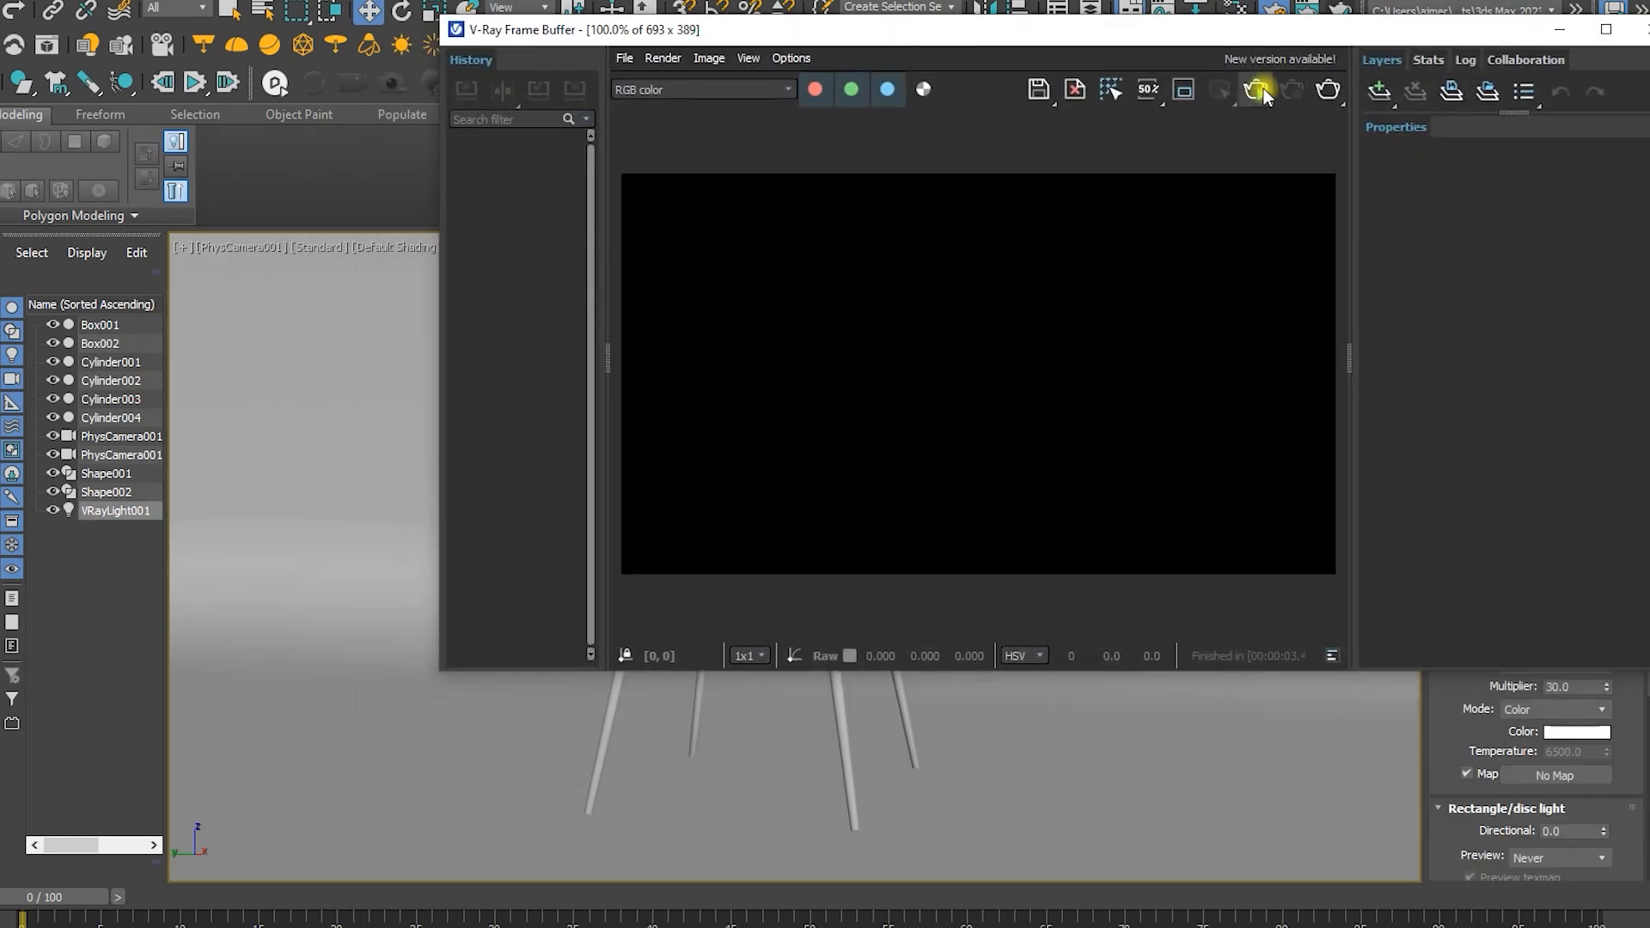
{"action": "left_click", "coordinate": [1260, 91]}
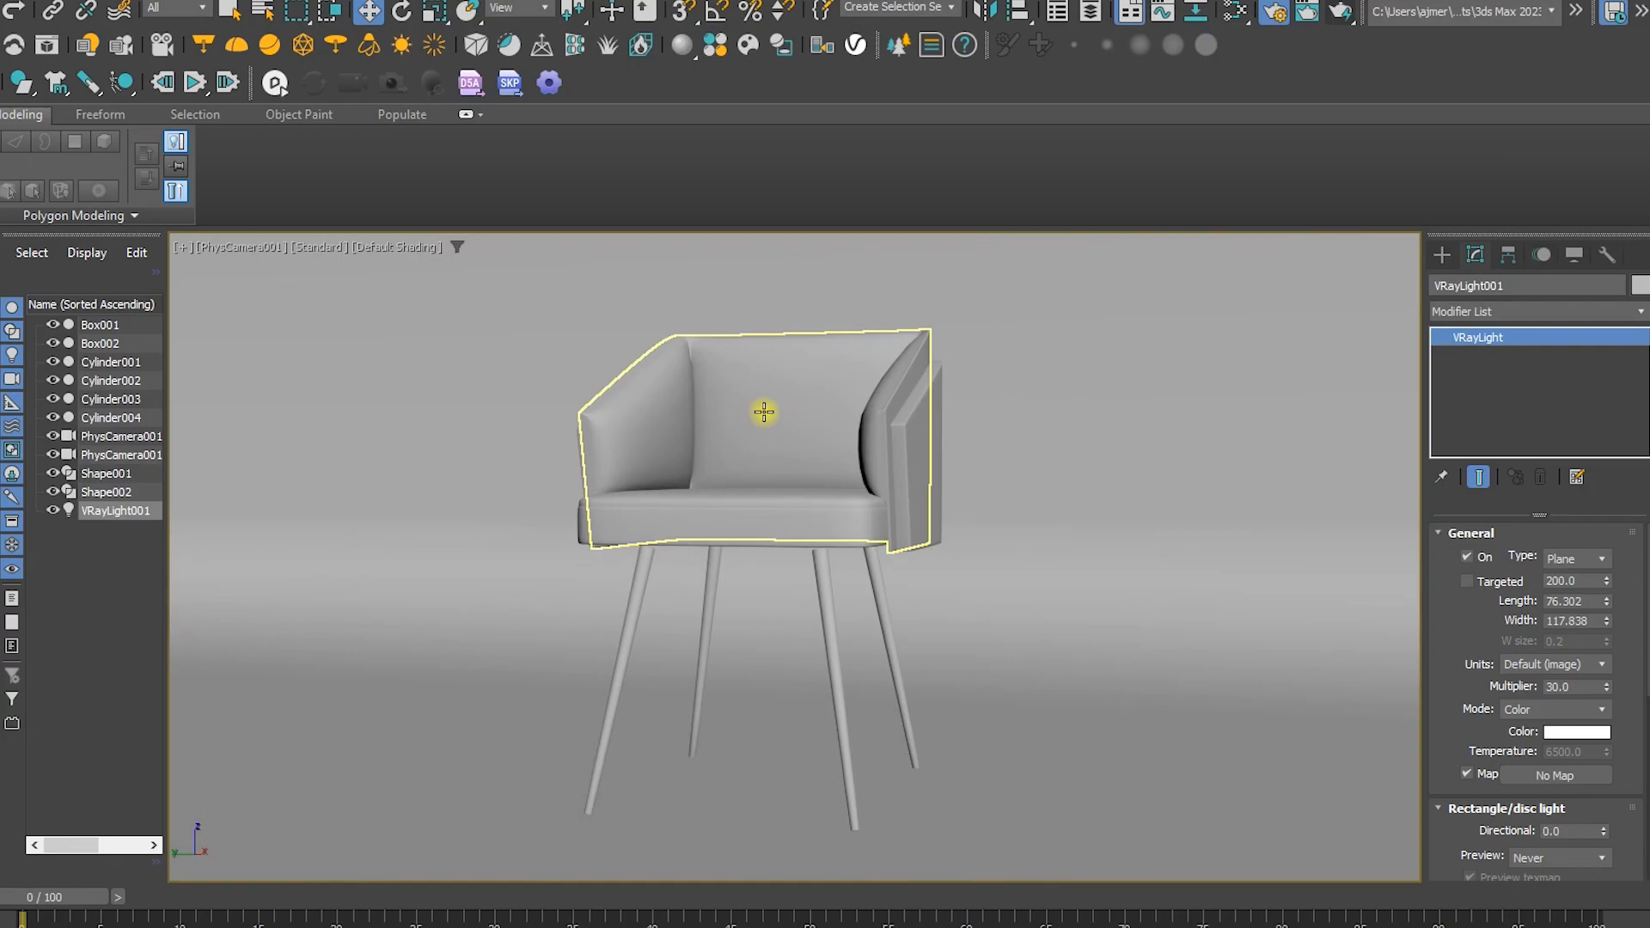
Make one copy of the plane light on the opposite side of the chair, using the Copy option
{"action": "left_click", "coordinate": [756, 427]}
{"action": "key", "text": "p"}
{"action": "scroll", "coordinate": [794, 479], "scroll_direction": "down", "scroll_amount": 5}
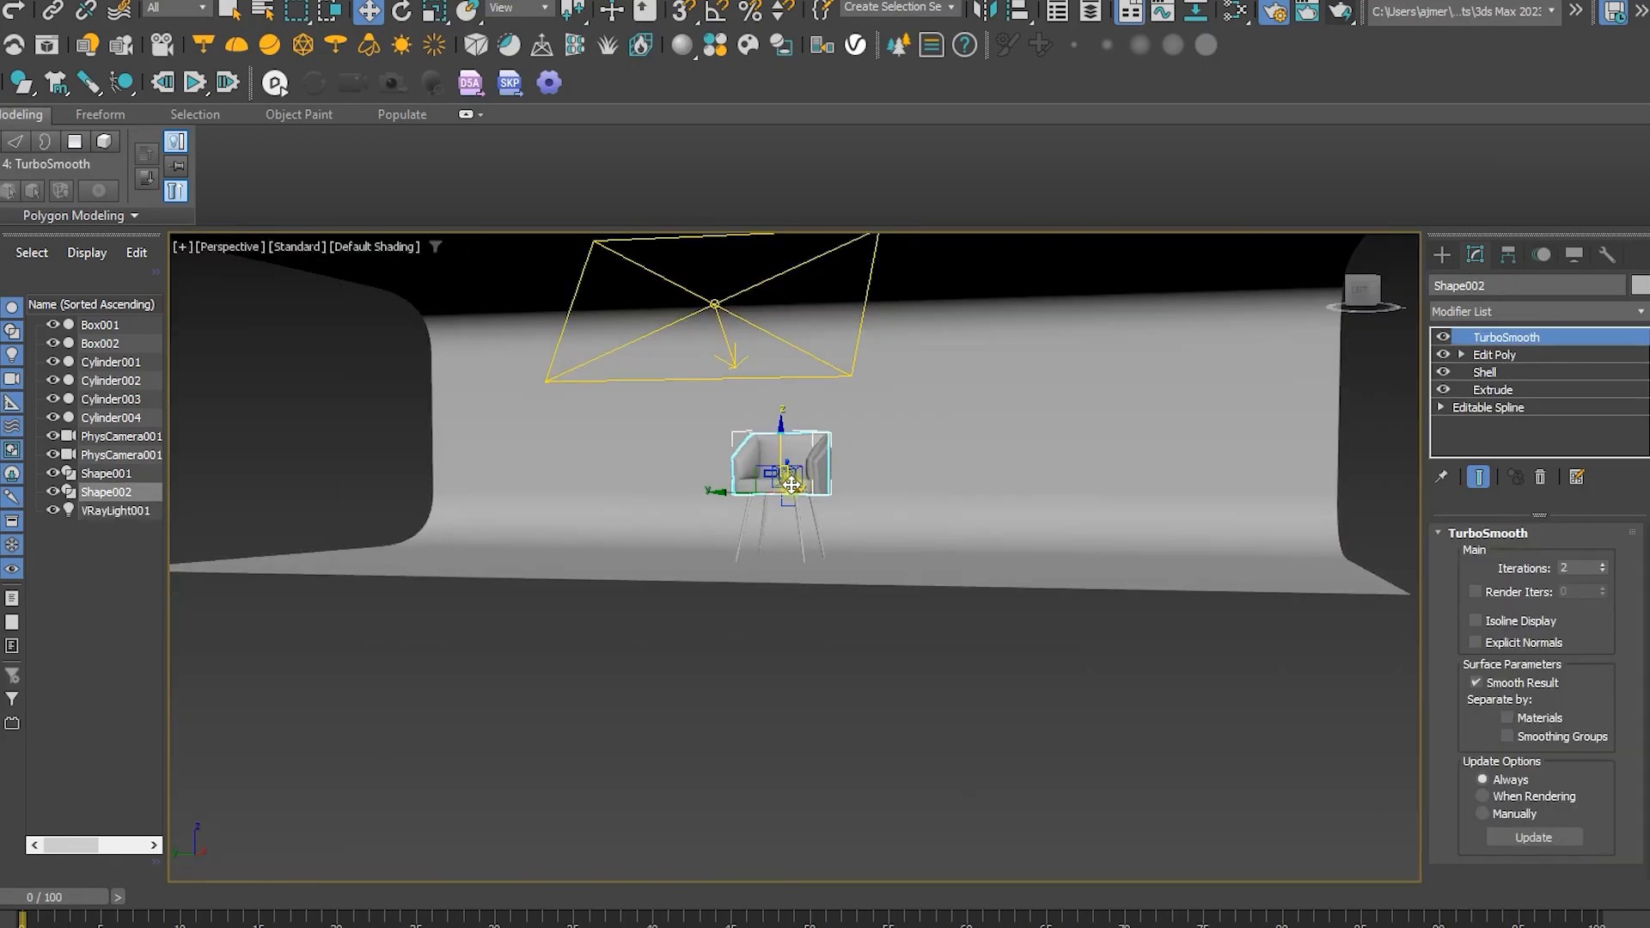
{"action": "middle_click_drag", "start_coordinate": [787, 479], "coordinate": [847, 494], "text": "alt"}
{"action": "left_click", "coordinate": [955, 407]}
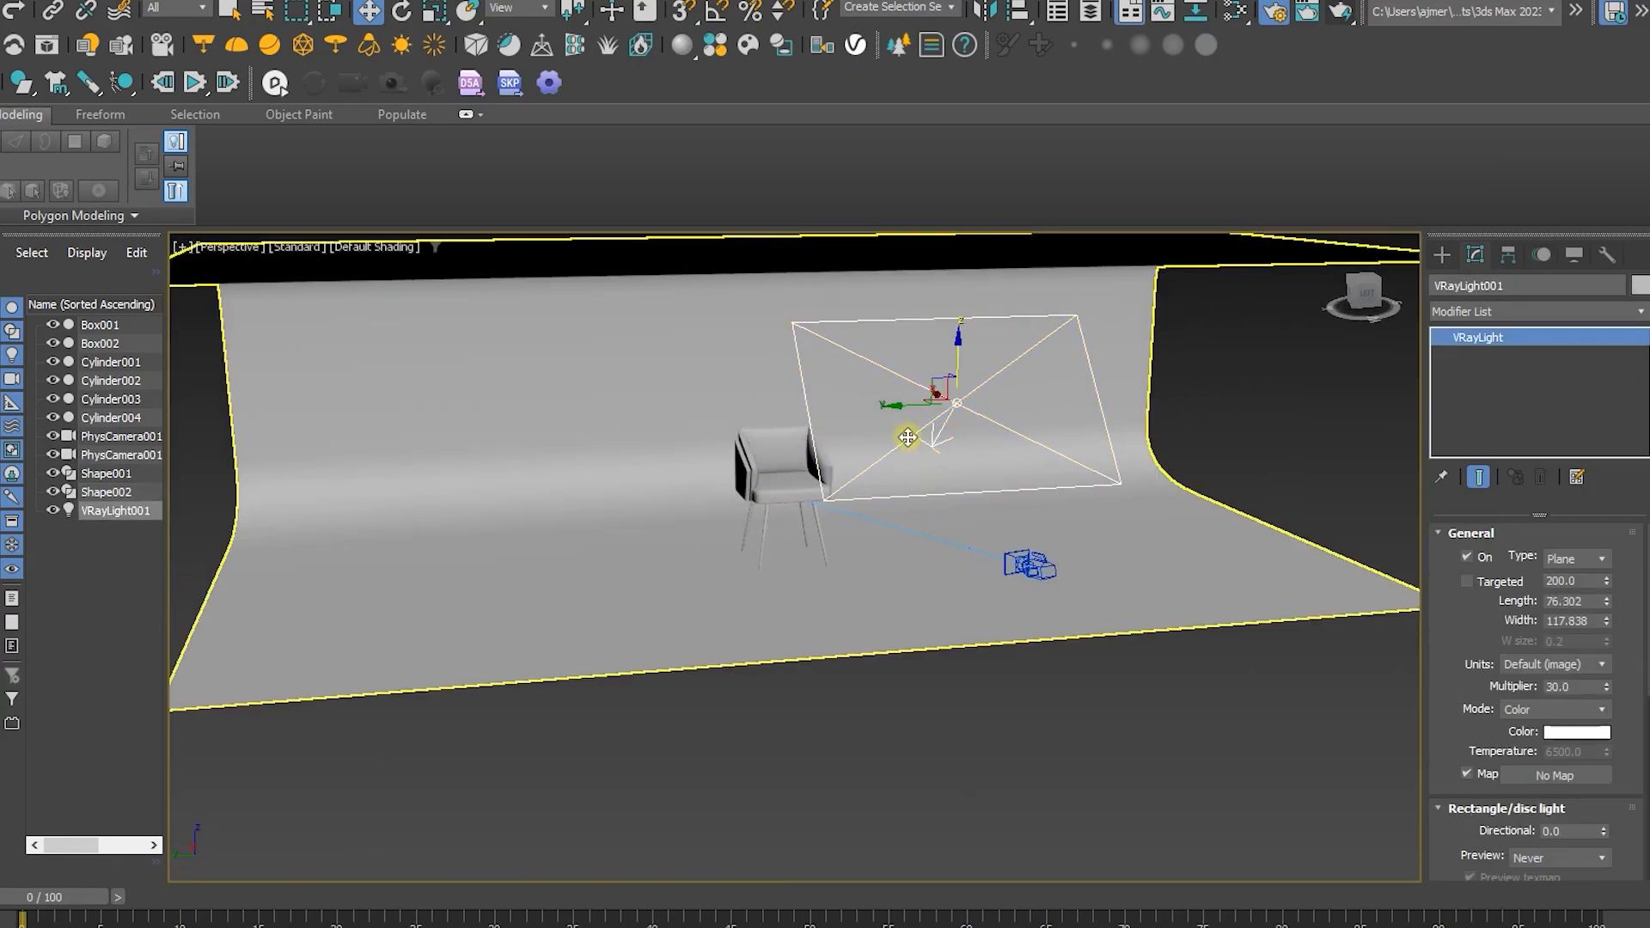
{"action": "mouse_move", "coordinate": [957, 404]}
{"action": "left_mouse_down", "text": "shift"}
{"action": "mouse_move", "coordinate": [663, 399]}
{"action": "mouse_move", "coordinate": [573, 420]}
{"action": "left_mouse_up", "text": "shift"}
{"action": "left_click", "coordinate": [806, 574]}
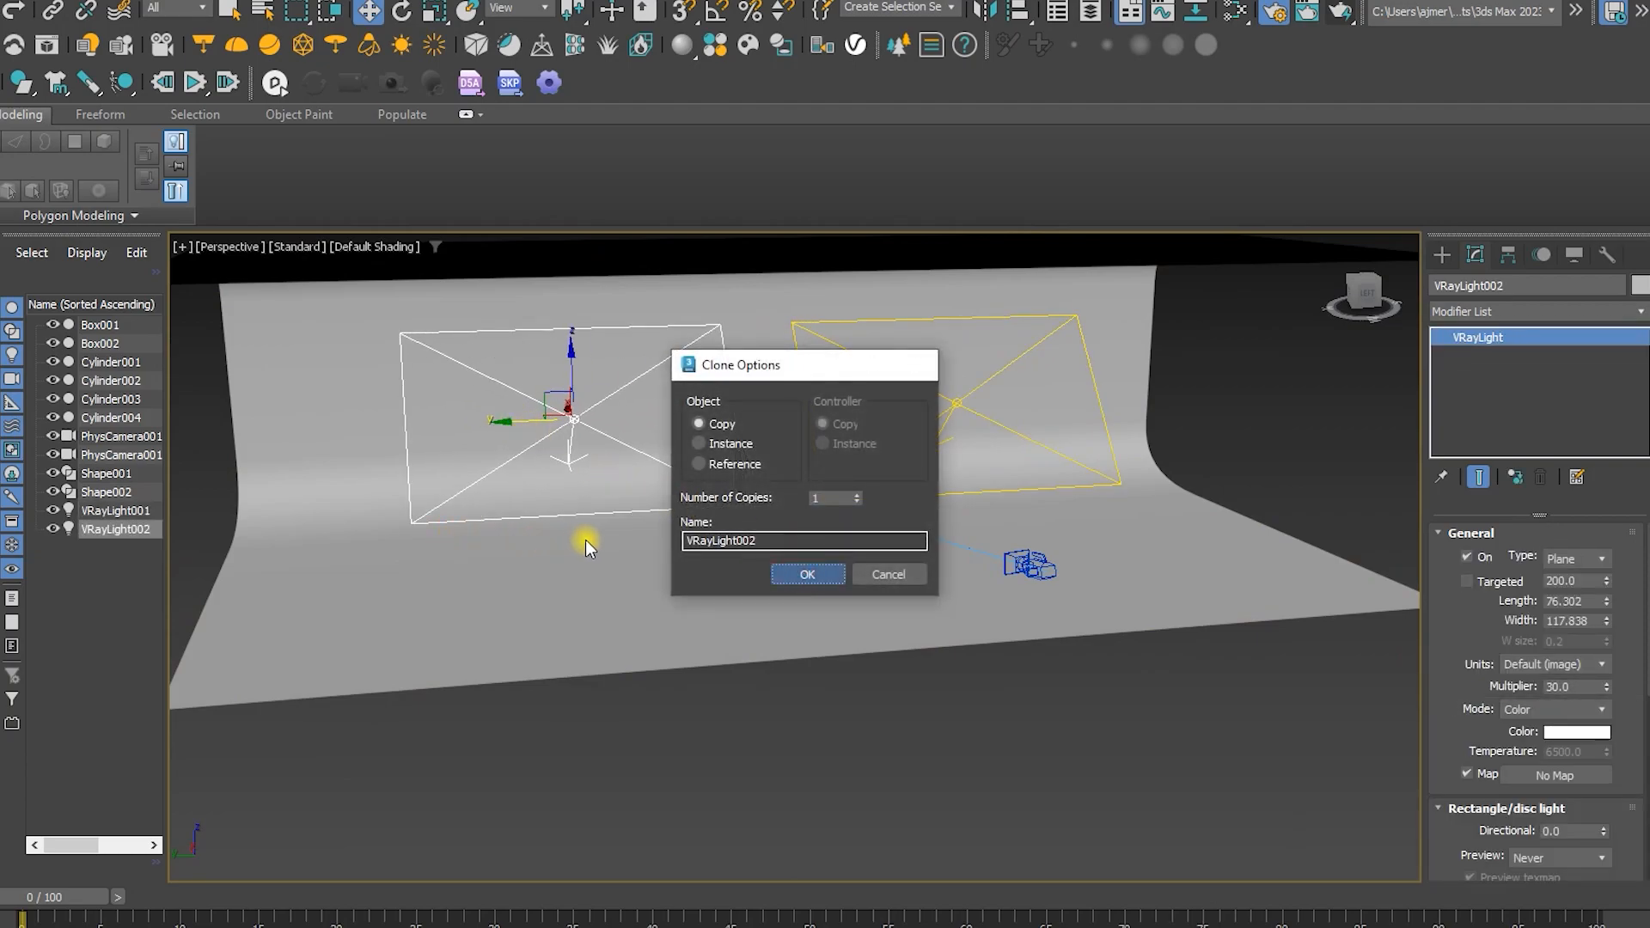
Move the copied light further out to the side and back towards the backdrop's rear wall
{"action": "mouse_move", "coordinate": [595, 529]}
{"action": "middle_mouse_down", "text": "alt"}
{"action": "mouse_move", "coordinate": [640, 522]}
{"action": "mouse_move", "coordinate": [594, 450]}
{"action": "middle_mouse_up", "text": "alt"}
{"action": "left_click_drag", "start_coordinate": [567, 418], "coordinate": [175, 469]}
{"action": "middle_click_drag", "start_coordinate": [220, 478], "coordinate": [678, 476]}
{"action": "left_click_drag", "start_coordinate": [716, 391], "coordinate": [468, 403]}
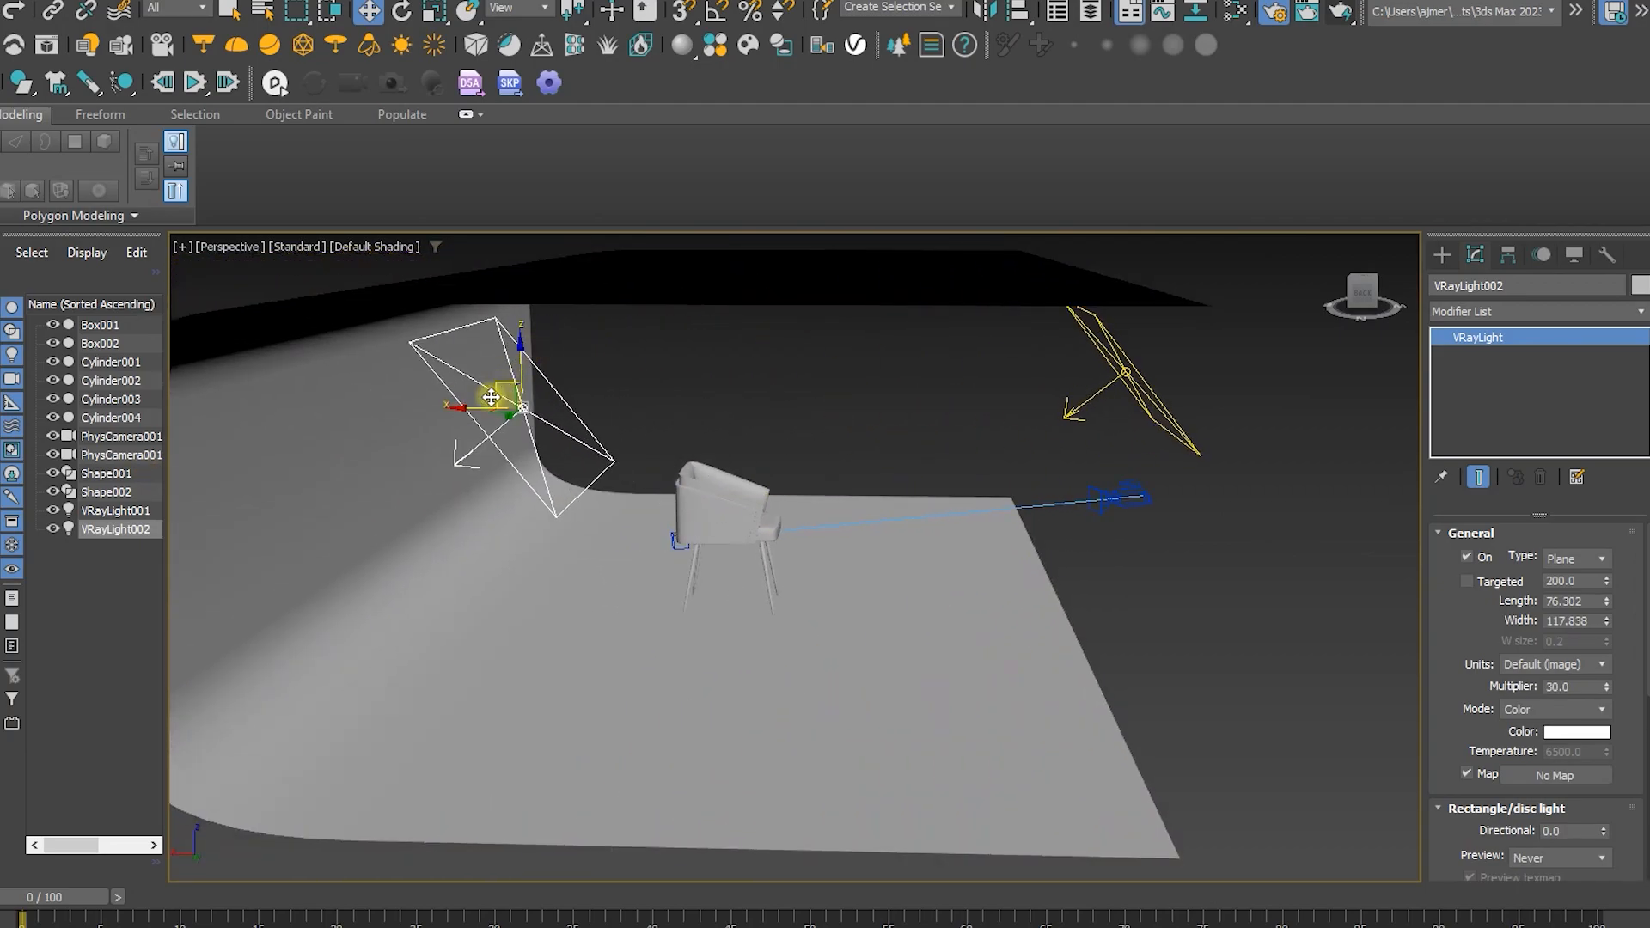
Rotate VRayLight002 about its vertical axis so that it faces the chair
{"action": "key", "text": "e"}
{"action": "left_click_drag", "start_coordinate": [516, 404], "coordinate": [260, 412]}
{"action": "middle_click_drag", "start_coordinate": [754, 490], "coordinate": [642, 479], "text": "alt"}
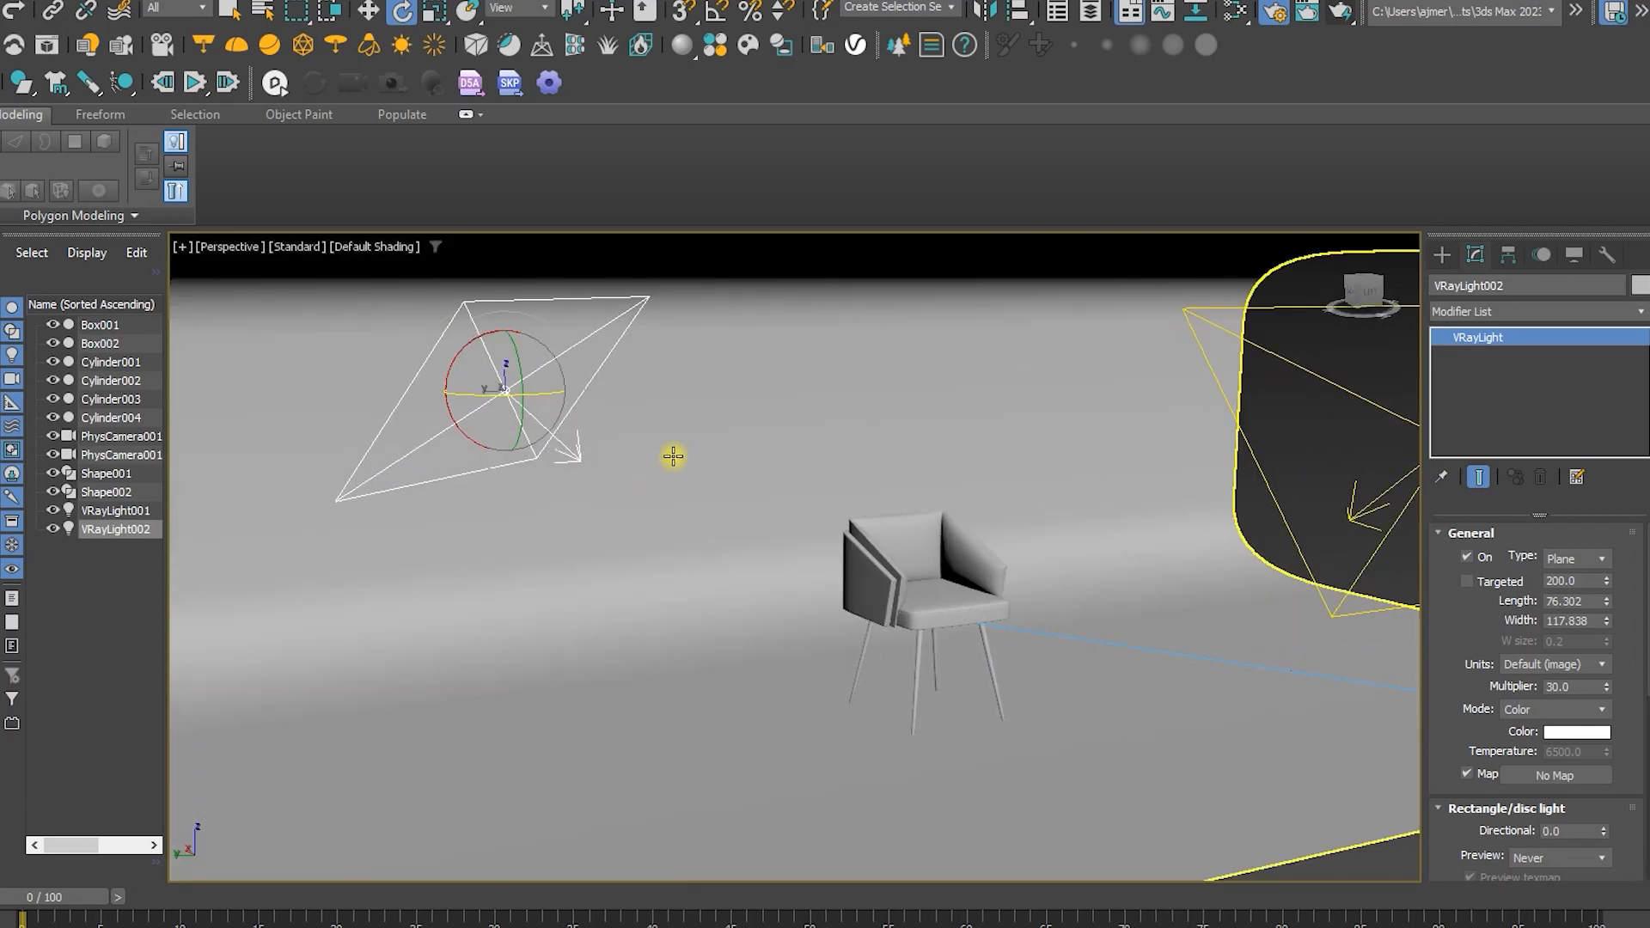
{"action": "scroll", "coordinate": [672, 463], "scroll_direction": "down", "scroll_amount": 5}
Make one copy of VRayLight002, placed along the backdrop between the two existing lights
{"action": "key", "text": "w"}
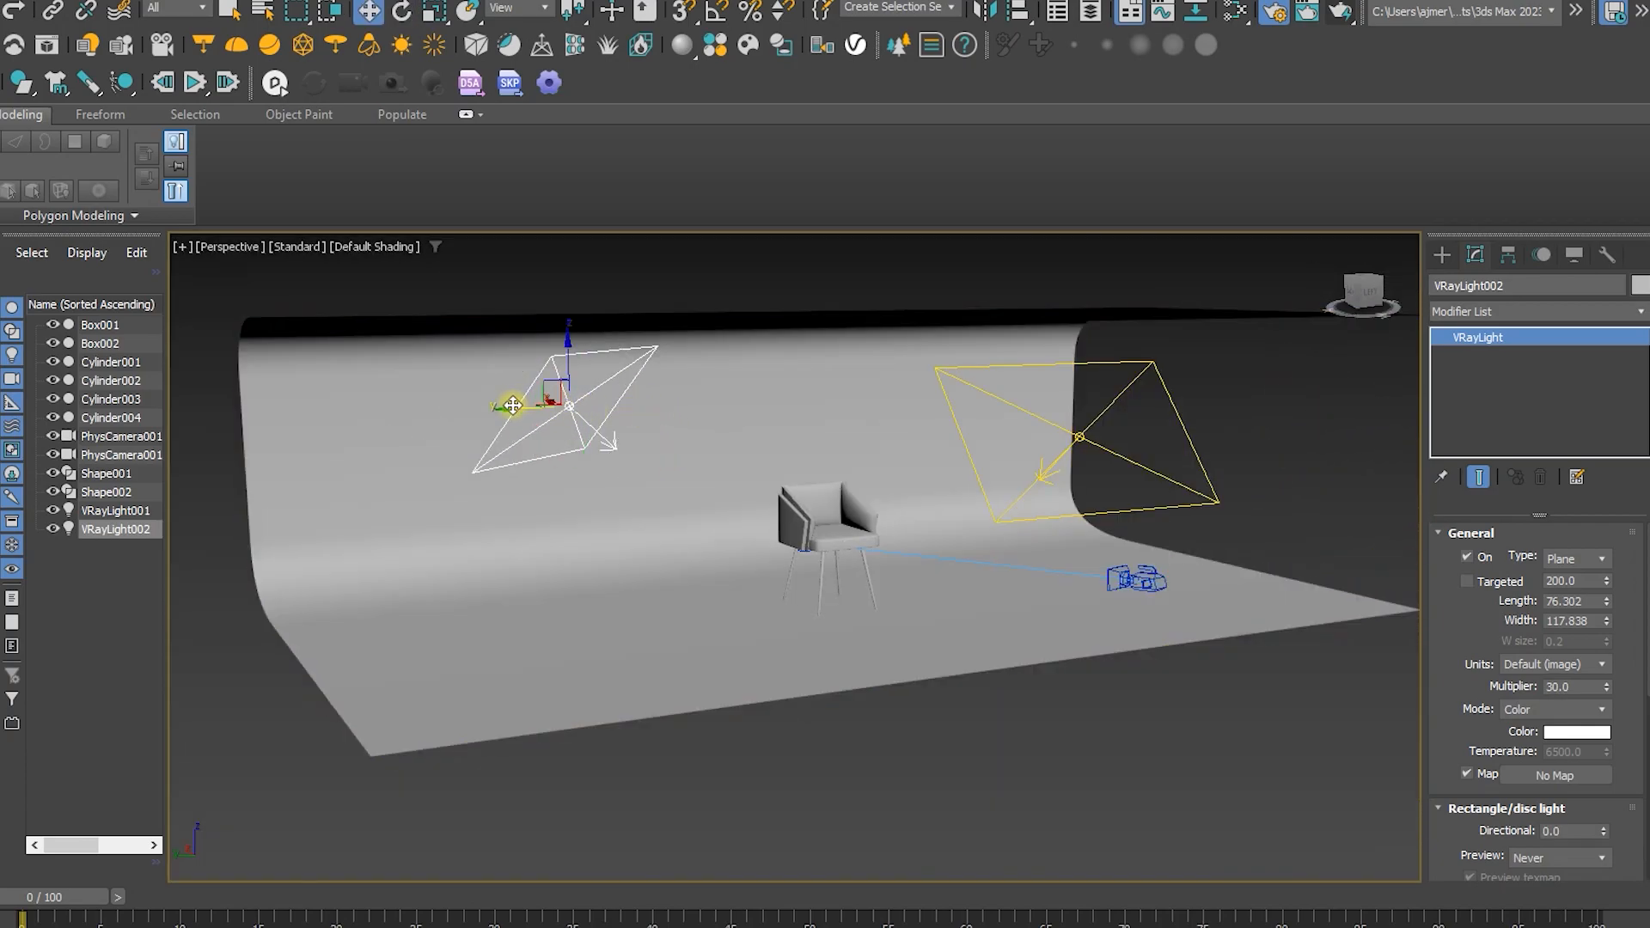
{"action": "mouse_move", "coordinate": [506, 434]}
{"action": "left_mouse_down", "text": "shift"}
{"action": "mouse_move", "coordinate": [1001, 413]}
{"action": "mouse_move", "coordinate": [1012, 395]}
{"action": "mouse_move", "coordinate": [776, 379]}
{"action": "mouse_move", "coordinate": [812, 387]}
{"action": "left_mouse_up", "text": "shift"}
{"action": "left_click", "coordinate": [806, 574]}
Reorient VRayLight002 and move it further out to the side and forward, away from the backdrop's rear wall
{"action": "key", "text": "e"}
{"action": "middle_click_drag", "start_coordinate": [811, 386], "coordinate": [1130, 468], "text": "alt"}
{"action": "middle_click_drag", "start_coordinate": [550, 481], "coordinate": [596, 489], "text": "alt"}
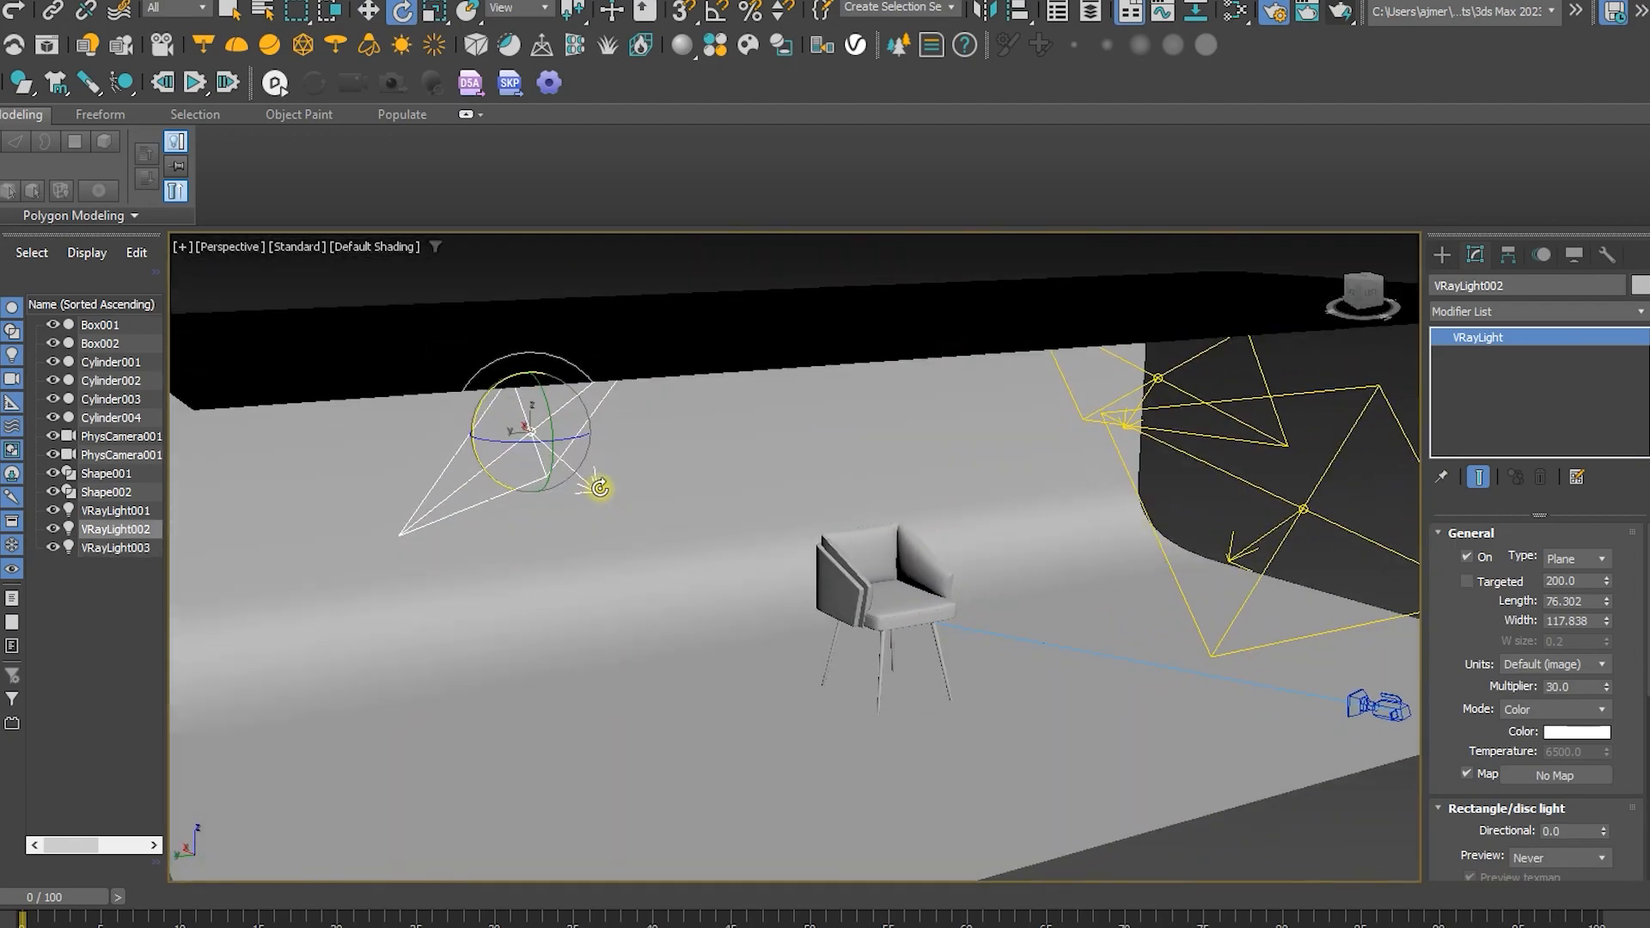
{"action": "key", "text": "w"}
{"action": "left_click_drag", "start_coordinate": [486, 437], "coordinate": [271, 448]}
{"action": "middle_click_drag", "start_coordinate": [286, 487], "coordinate": [507, 500], "text": "alt"}
{"action": "left_click_drag", "start_coordinate": [285, 453], "coordinate": [379, 461]}
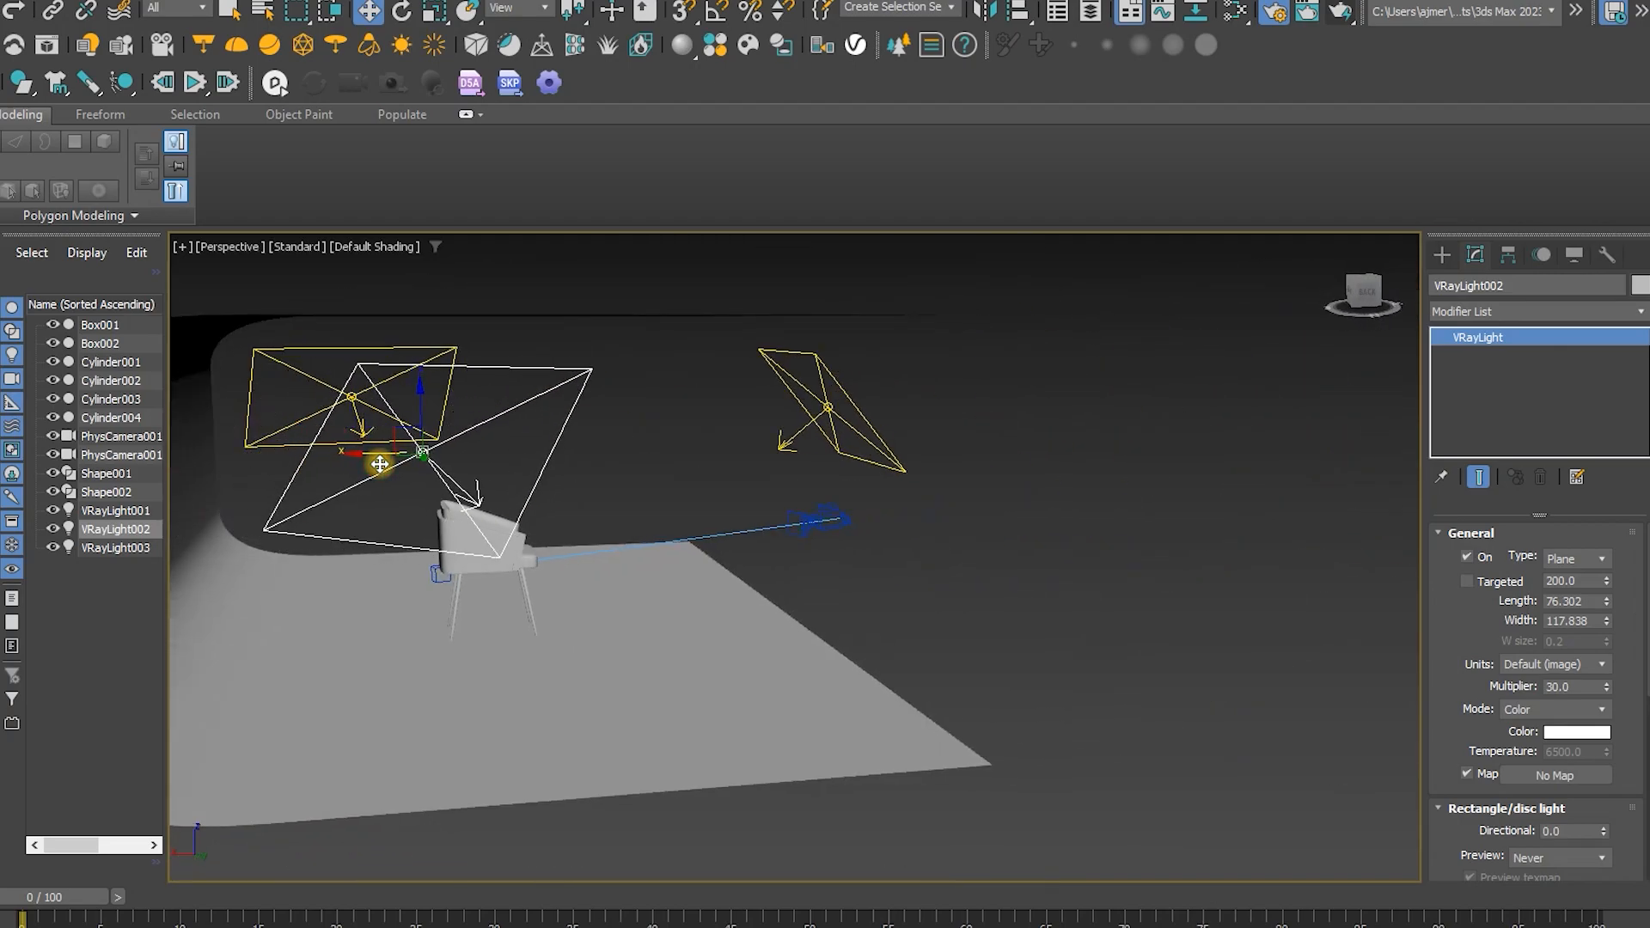
Switch to the camera view, start an interactive V-Ray render and move the frame buffer clear of the light parameters
{"action": "key", "text": "c"}
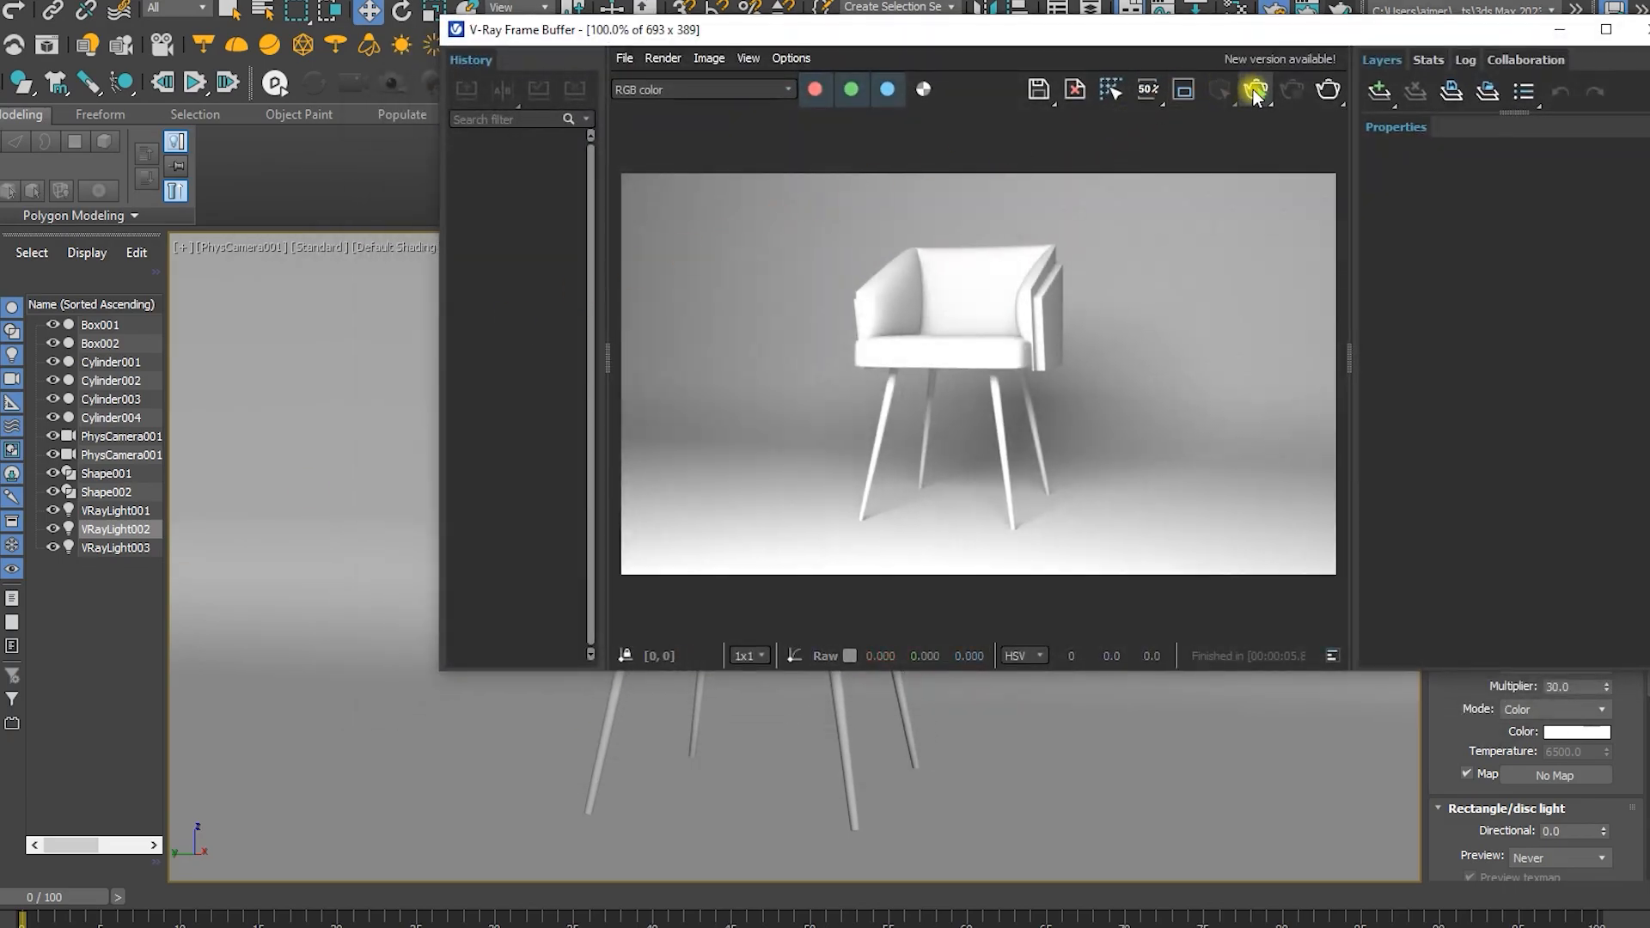
{"action": "left_click", "coordinate": [1254, 91]}
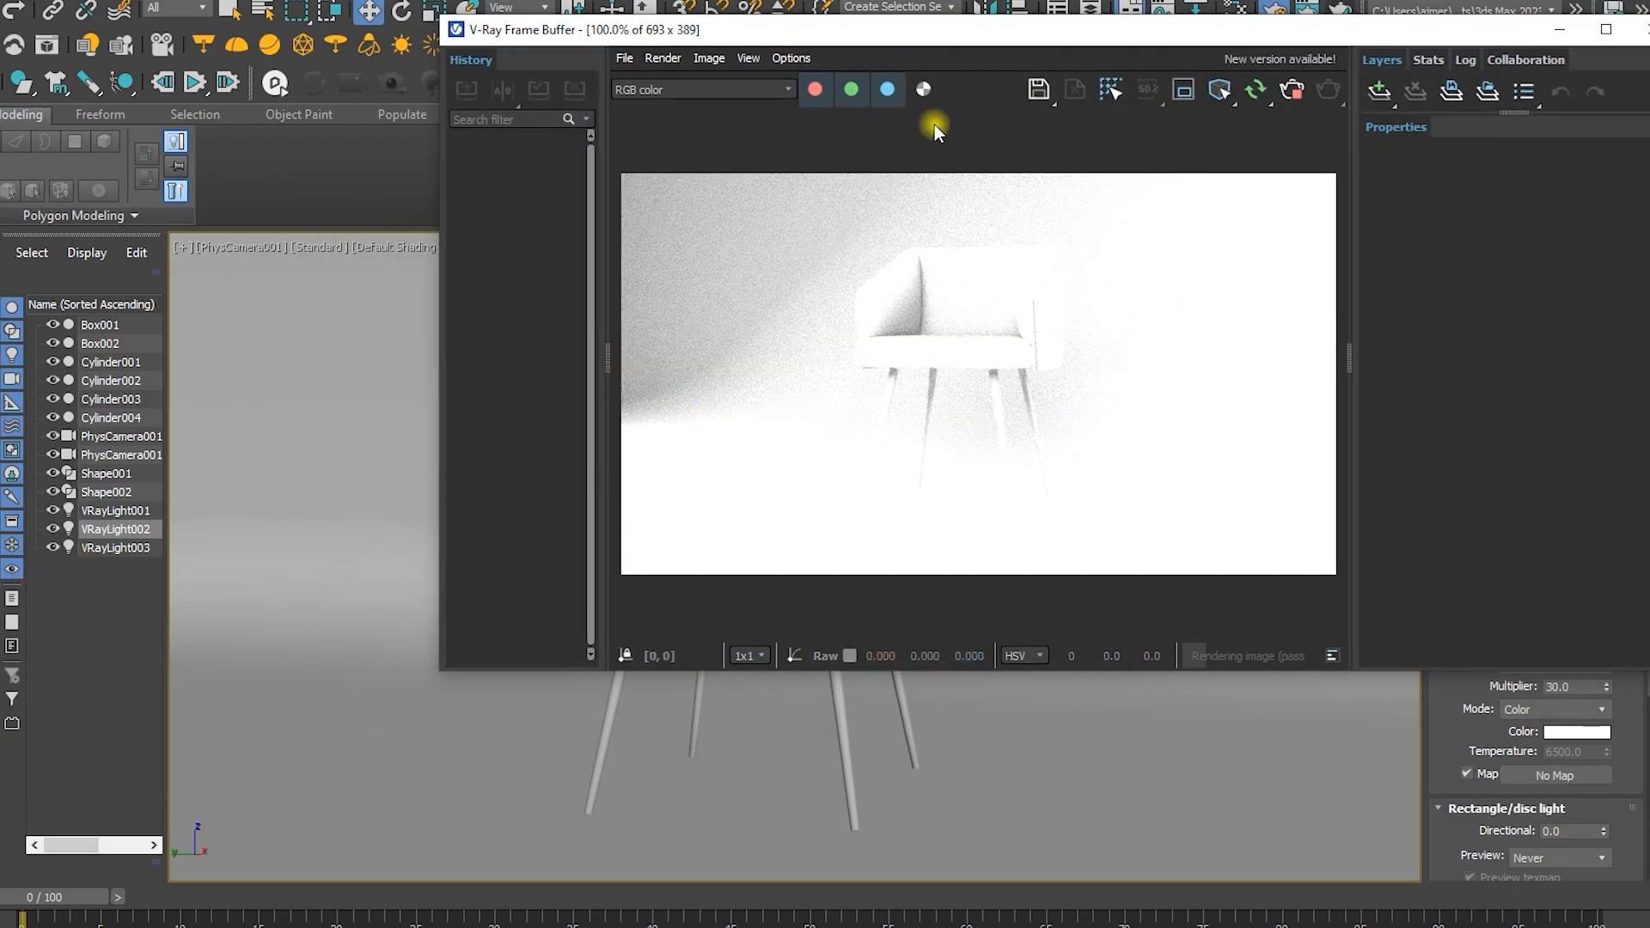
{"action": "left_click_drag", "start_coordinate": [1112, 36], "coordinate": [867, 0]}
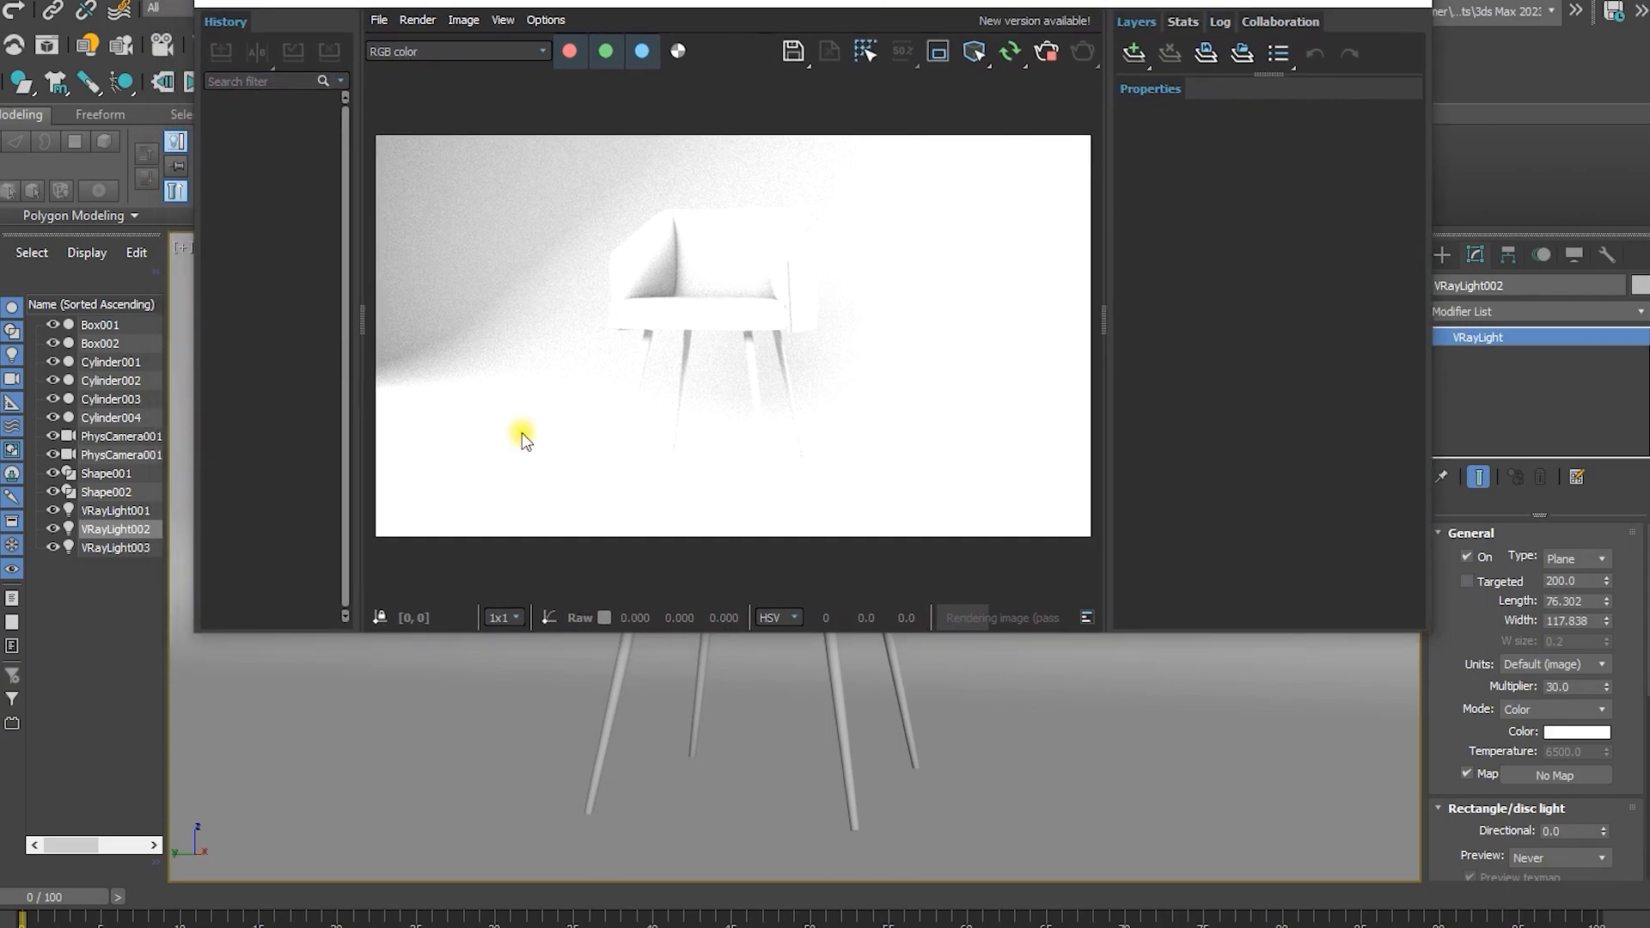
Set the multiplier of VRayLight002 to 5
{"action": "left_click", "coordinate": [106, 530]}
{"action": "left_click", "coordinate": [105, 533]}
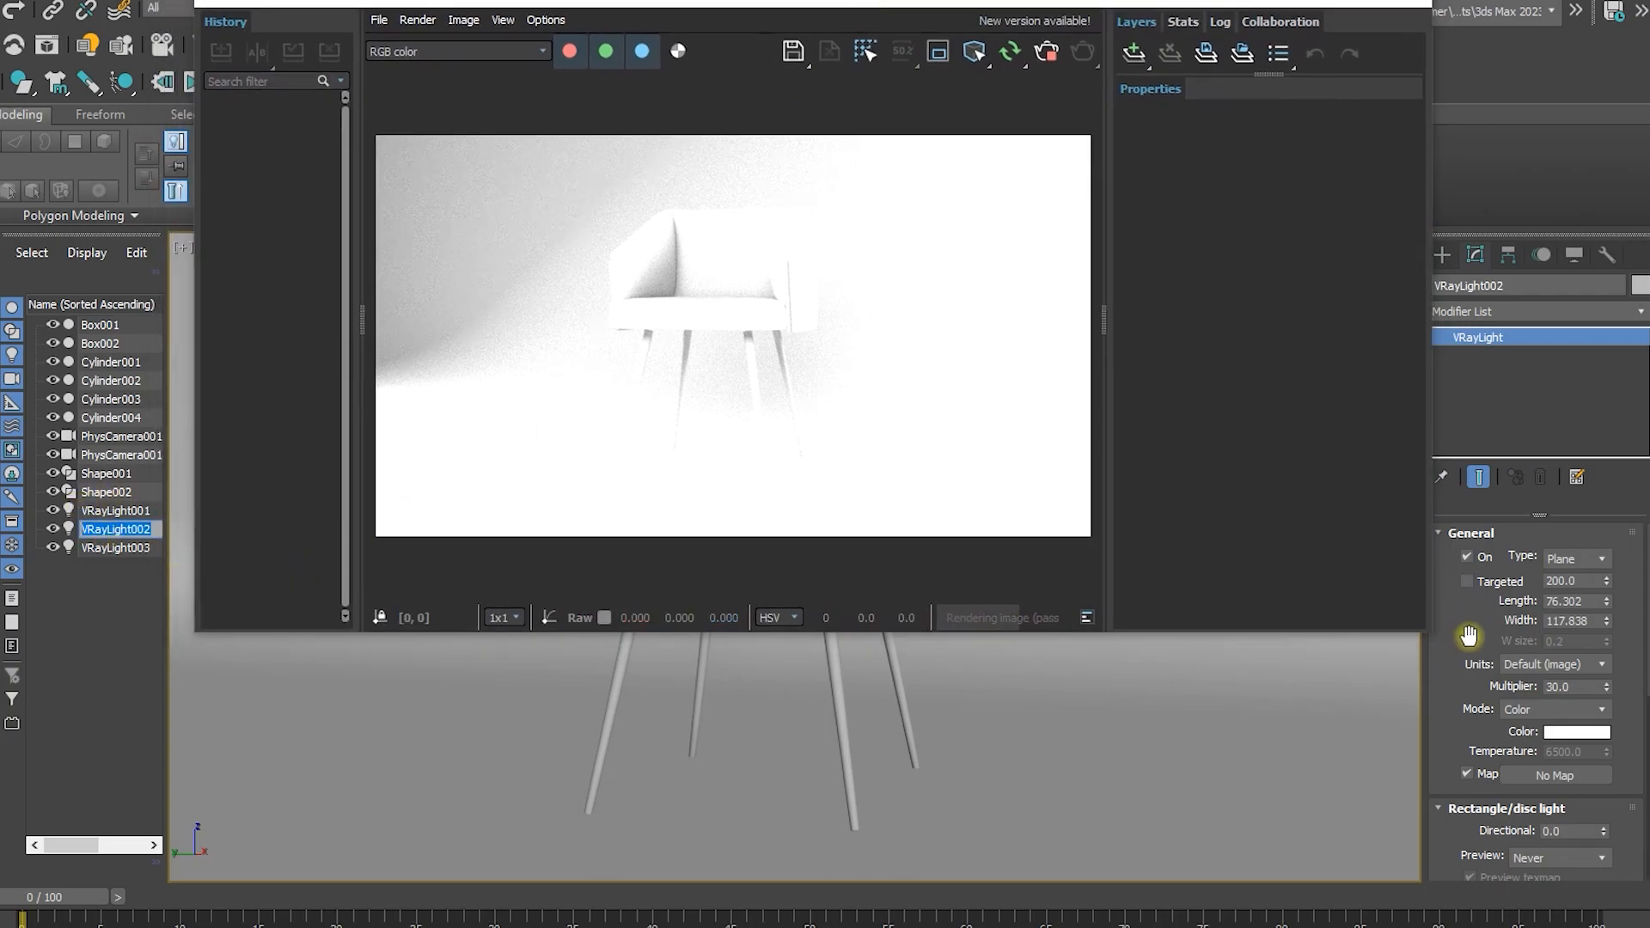
{"action": "scroll", "coordinate": [1473, 633], "scroll_direction": "down", "scroll_amount": 5}
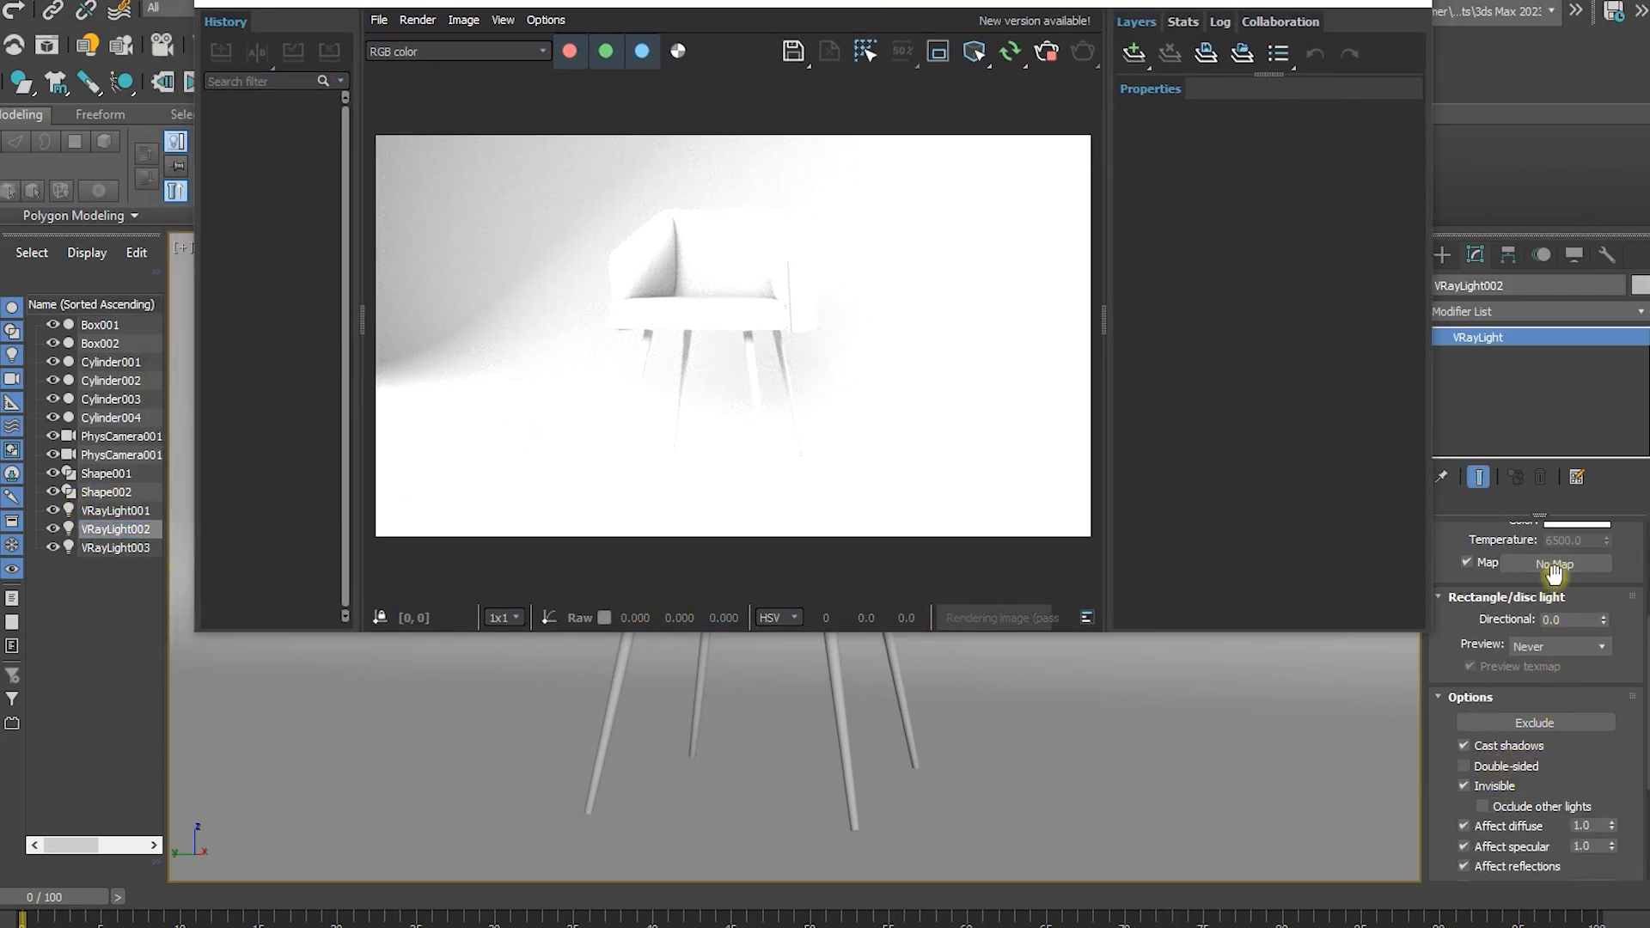
{"action": "scroll", "coordinate": [1612, 539], "scroll_direction": "up", "scroll_amount": 2}
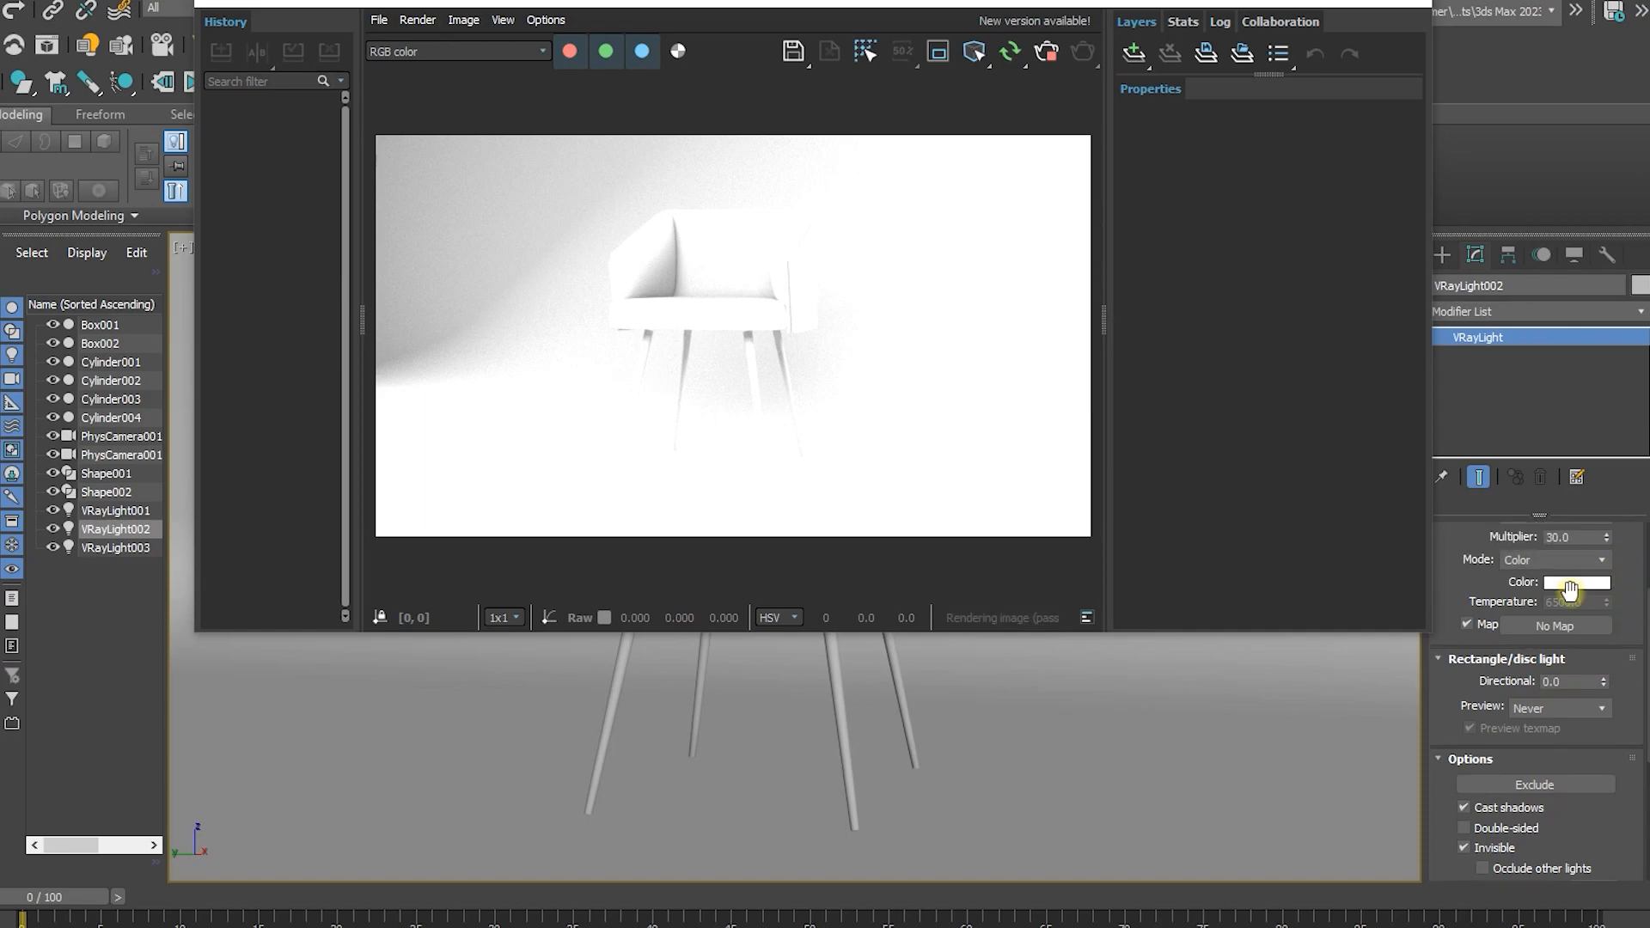
{"action": "type", "text": "5"}
{"action": "key", "text": "Return"}
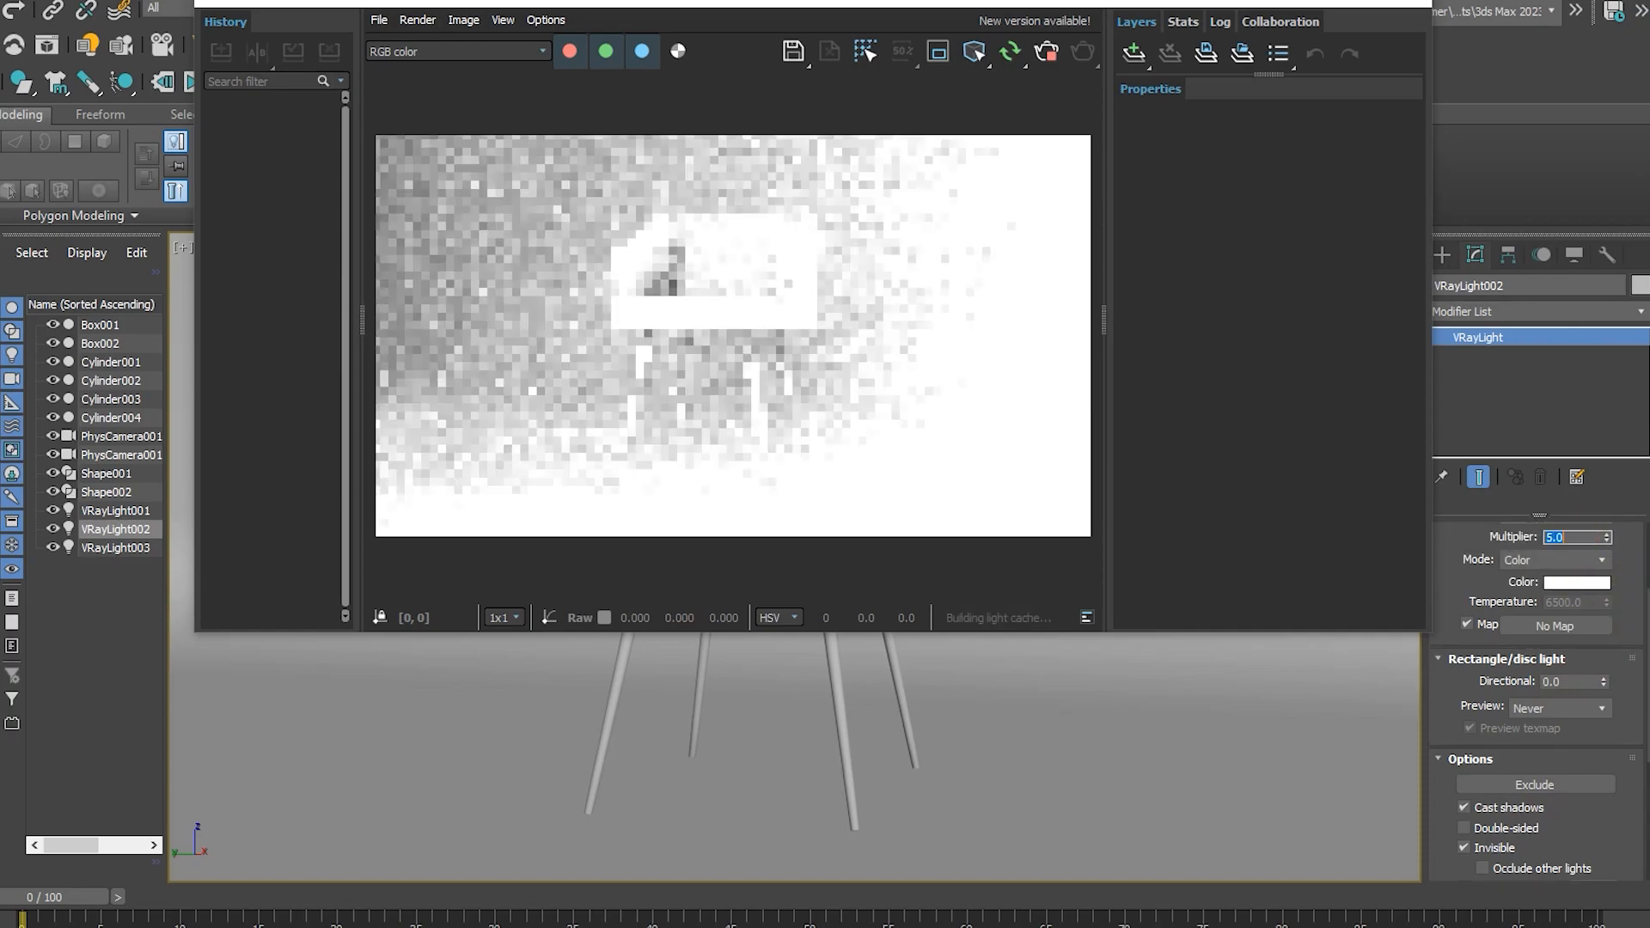
{"action": "scroll", "coordinate": [1629, 625], "scroll_direction": "up", "scroll_amount": 3}
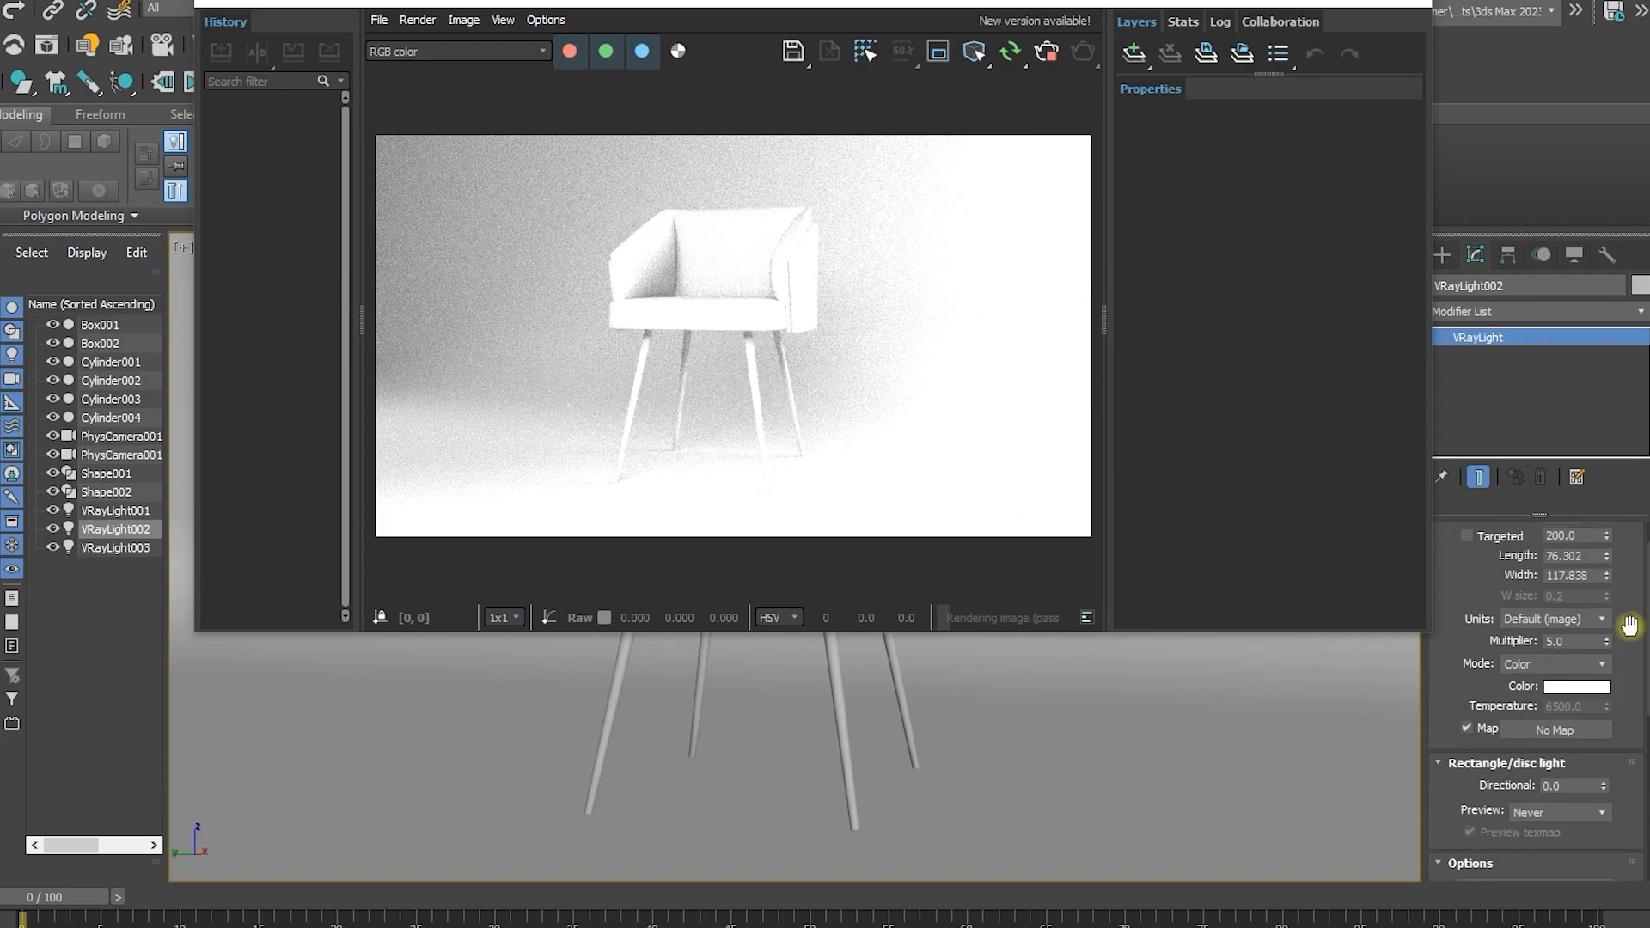
Set the multiplier of VRayLight003 to 5
{"action": "left_click", "coordinate": [116, 547]}
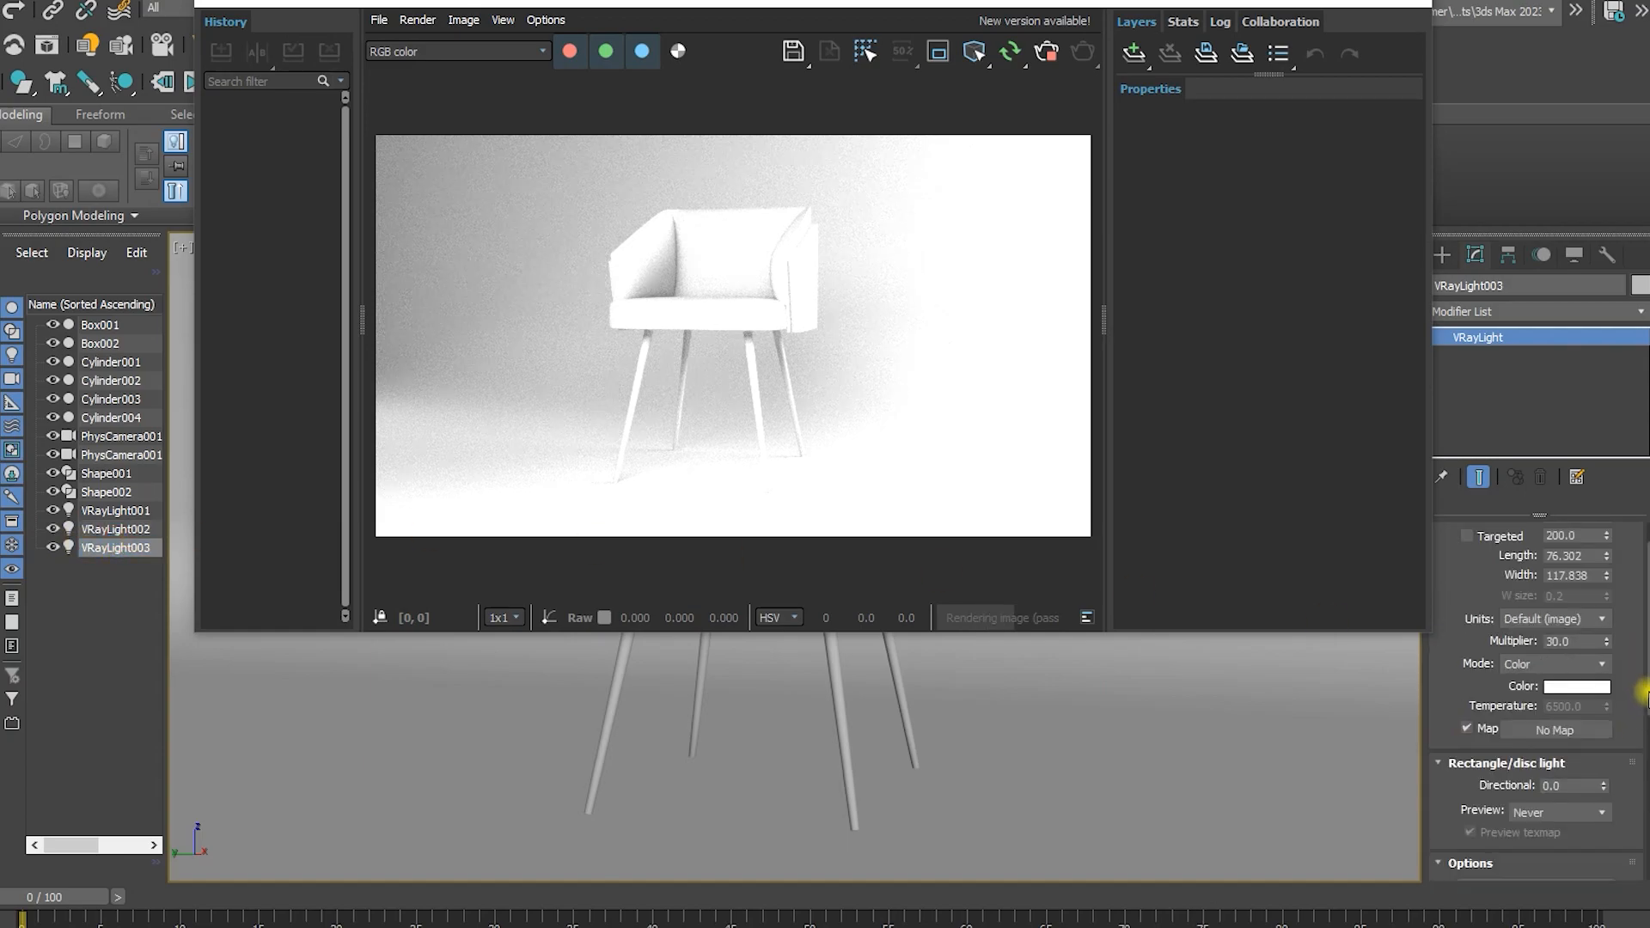
{"action": "scroll", "coordinate": [1641, 687], "scroll_direction": "up", "scroll_amount": 2}
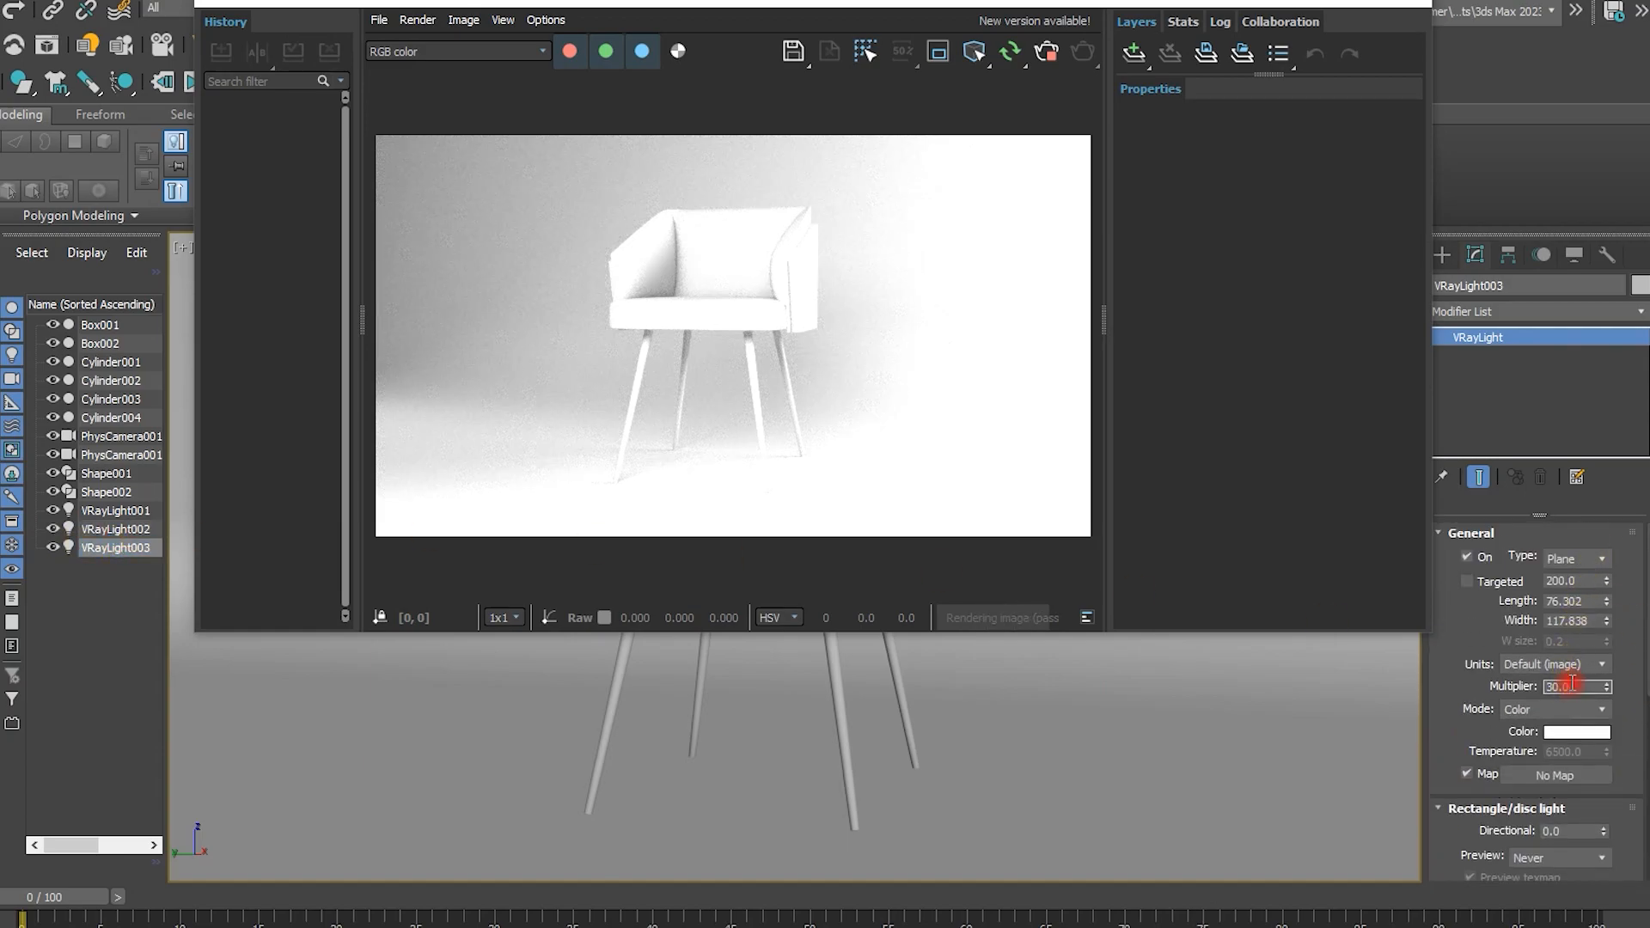
{"action": "type", "text": "5"}
{"action": "key", "text": "Return"}
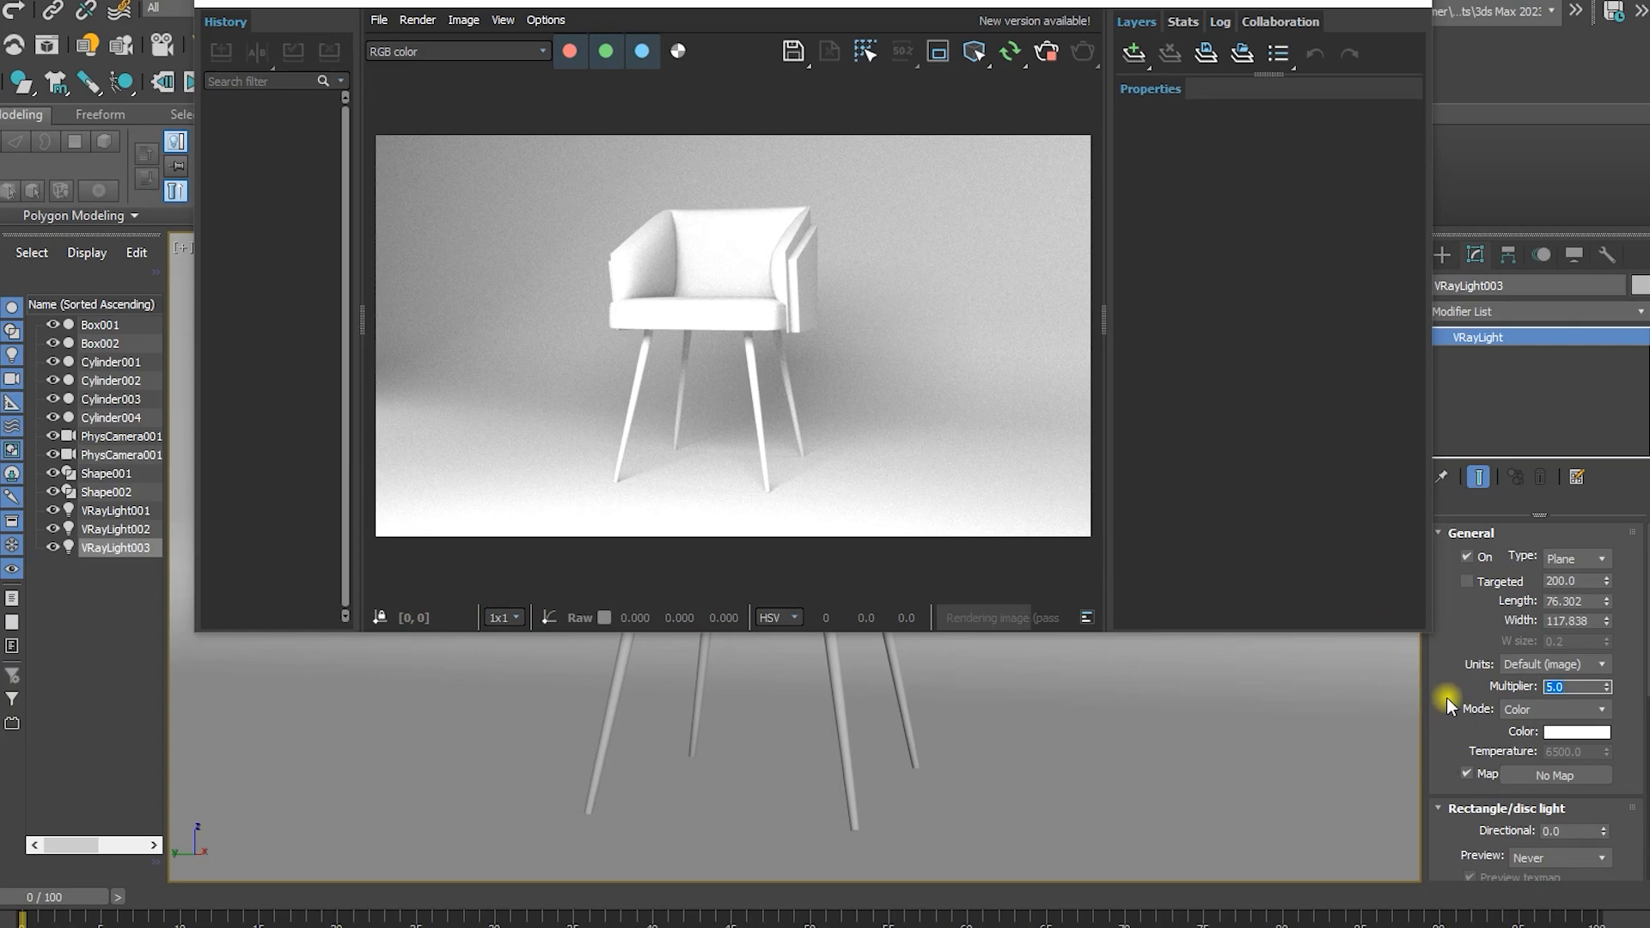
Turn off Cast shadows for VRayLight003 and VRayLight002
{"action": "left_click_drag", "start_coordinate": [1437, 691], "coordinate": [1454, 396]}
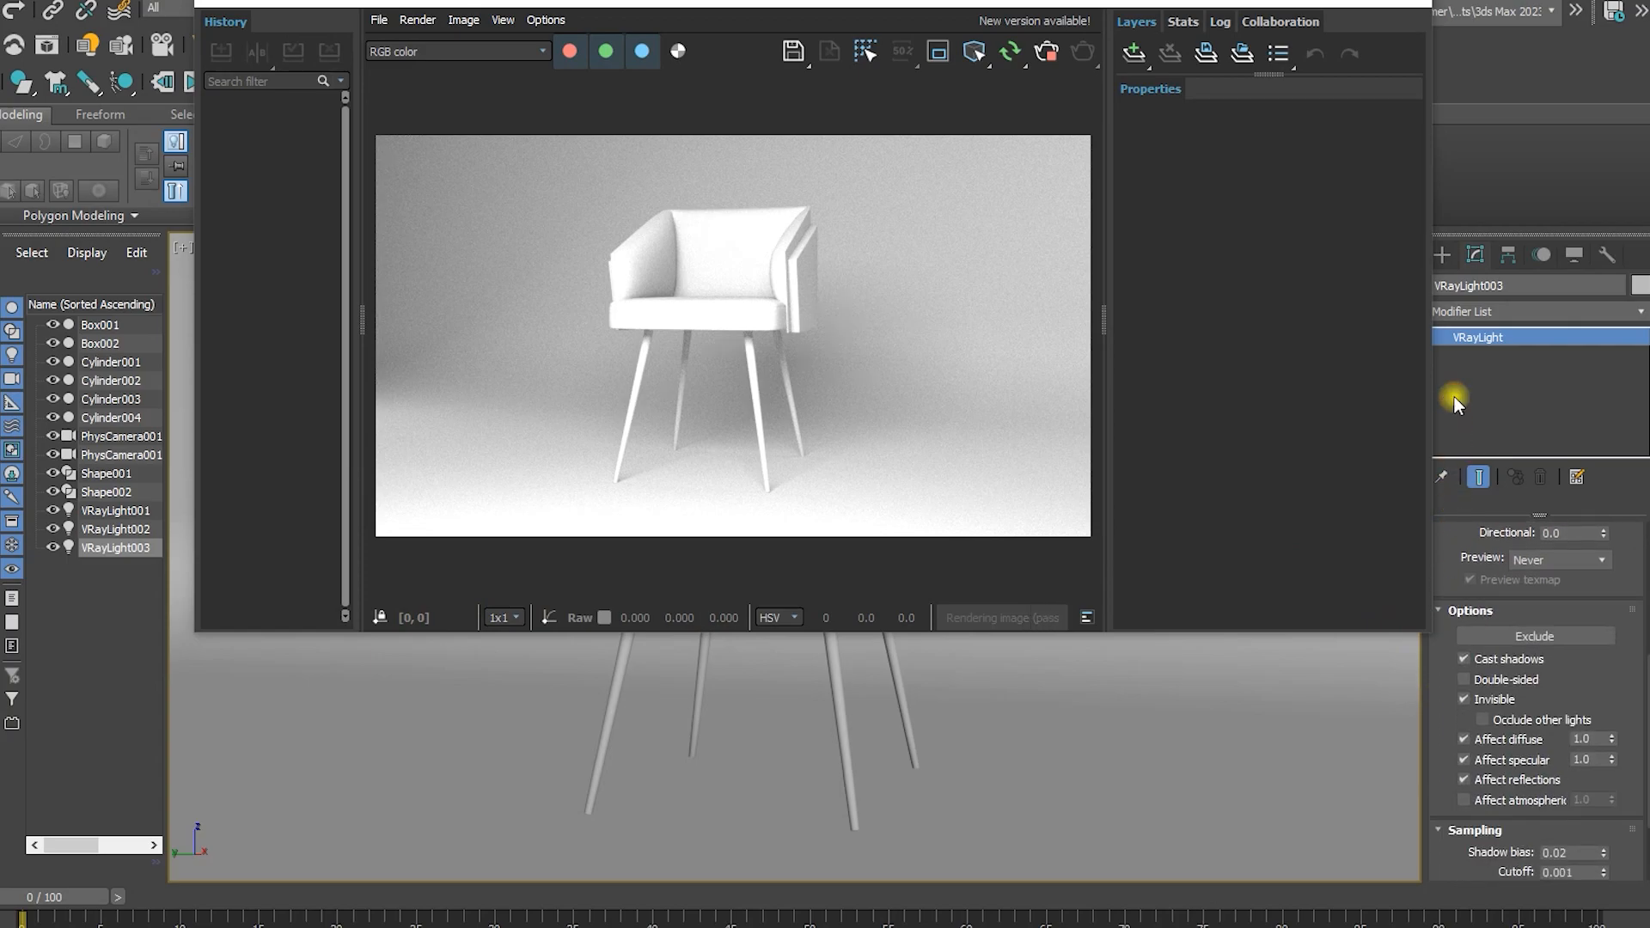
{"action": "left_click", "coordinate": [1489, 660]}
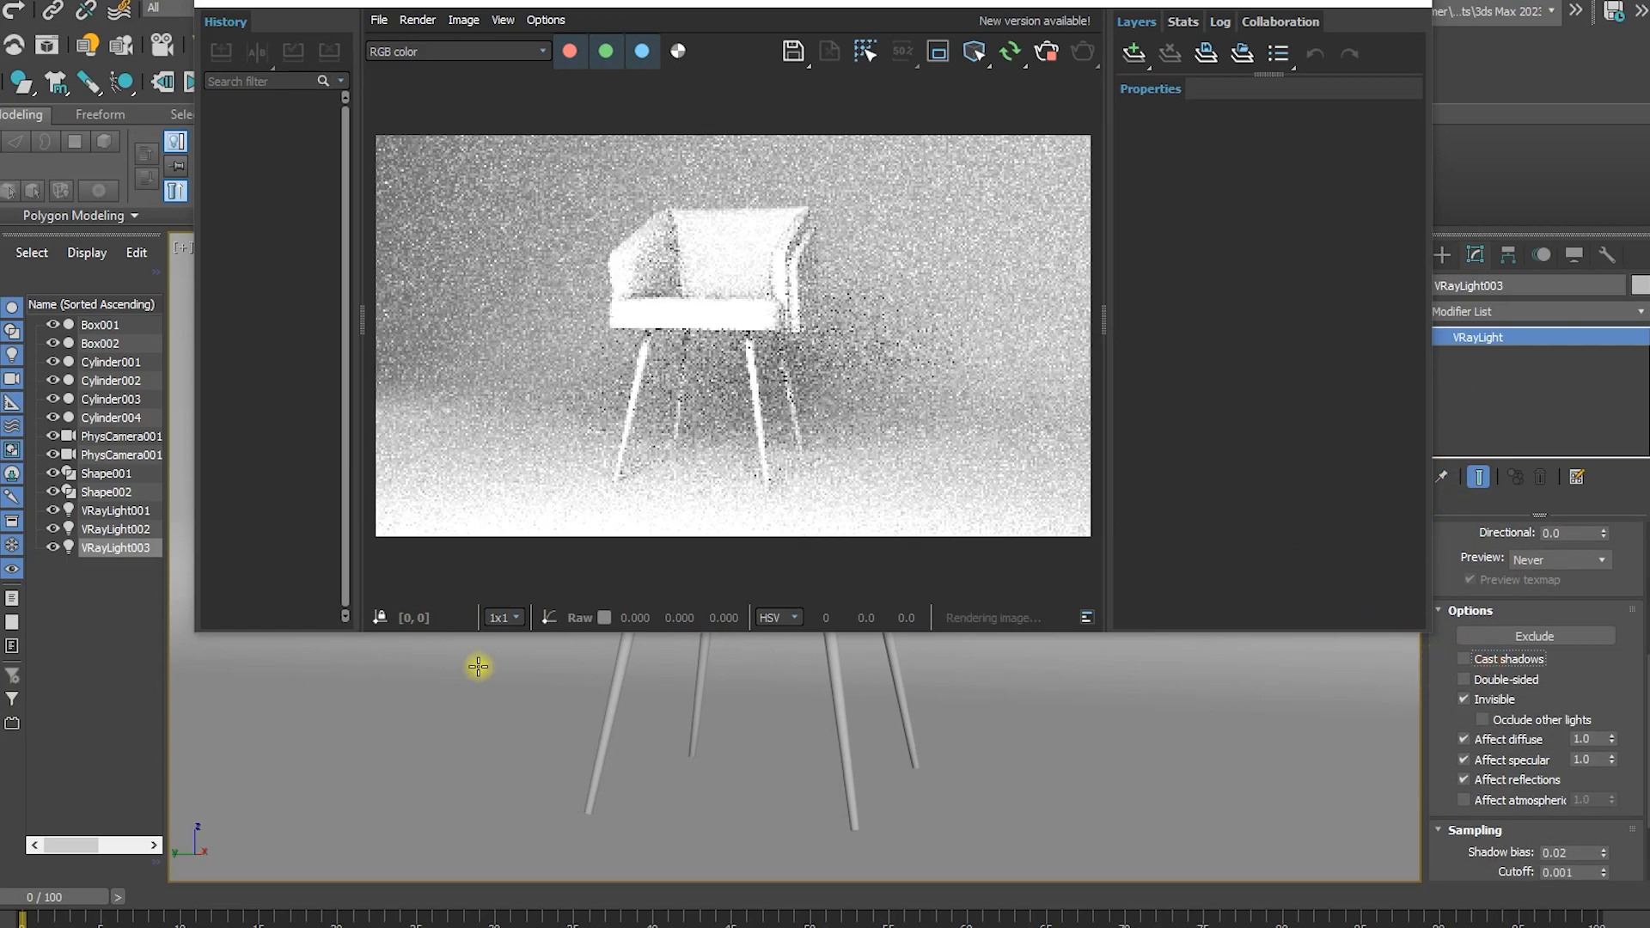
{"action": "left_click", "coordinate": [110, 527]}
{"action": "left_click", "coordinate": [1510, 659]}
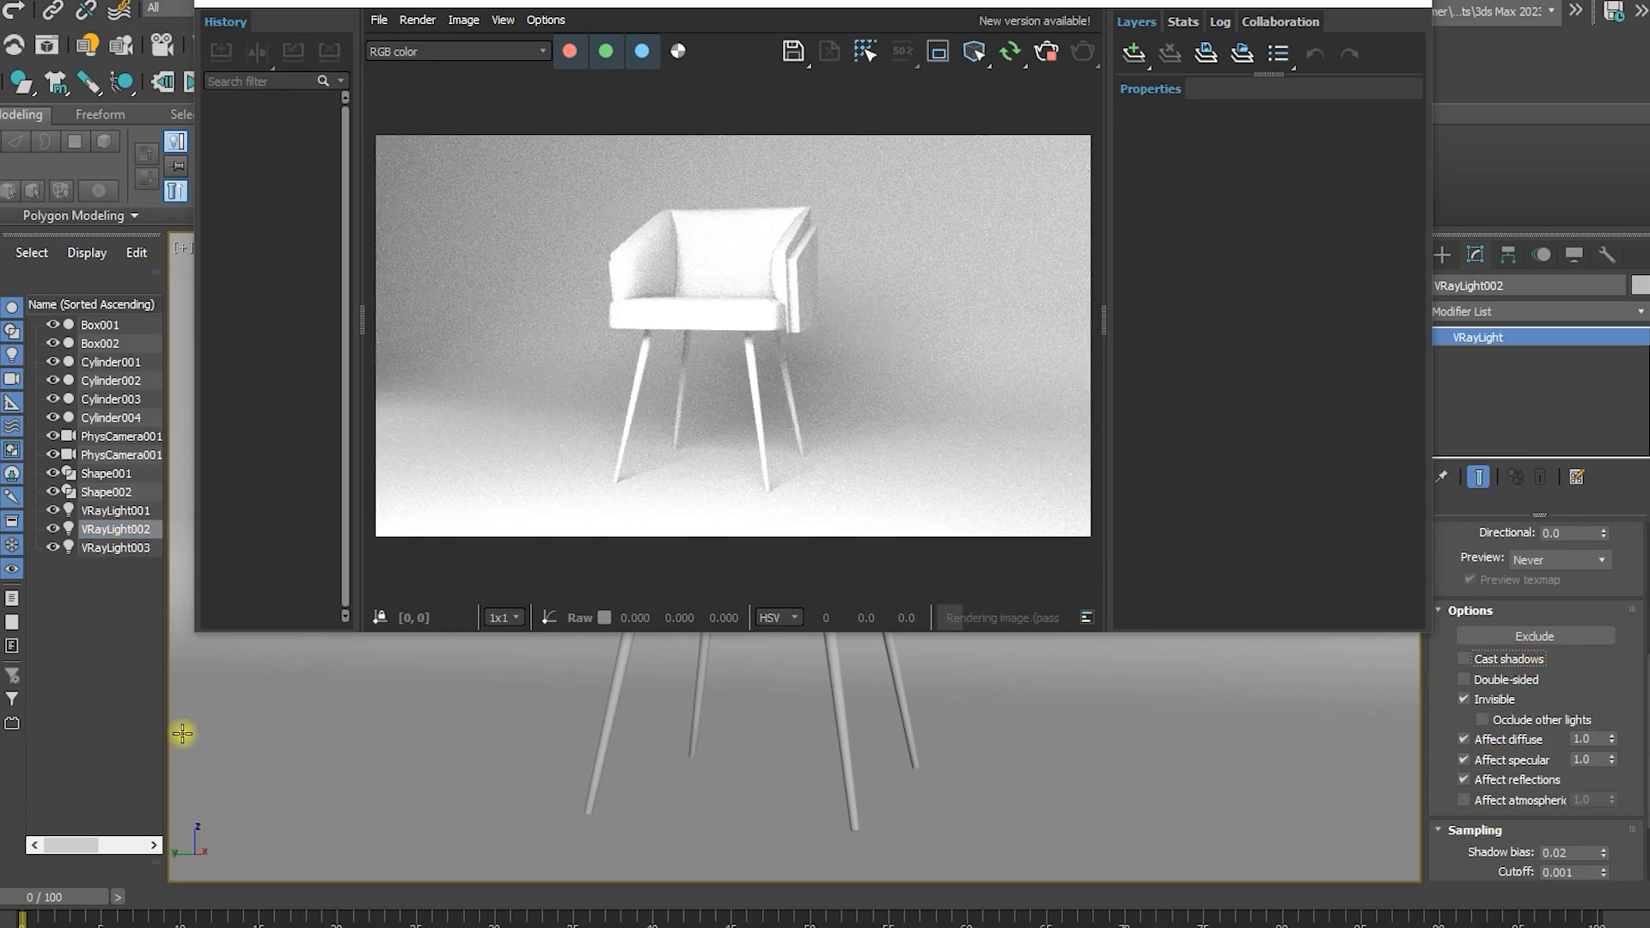
Set the diffuse colour of Material #2 to a near-black grey with a value of about 7
{"action": "key", "text": "m"}
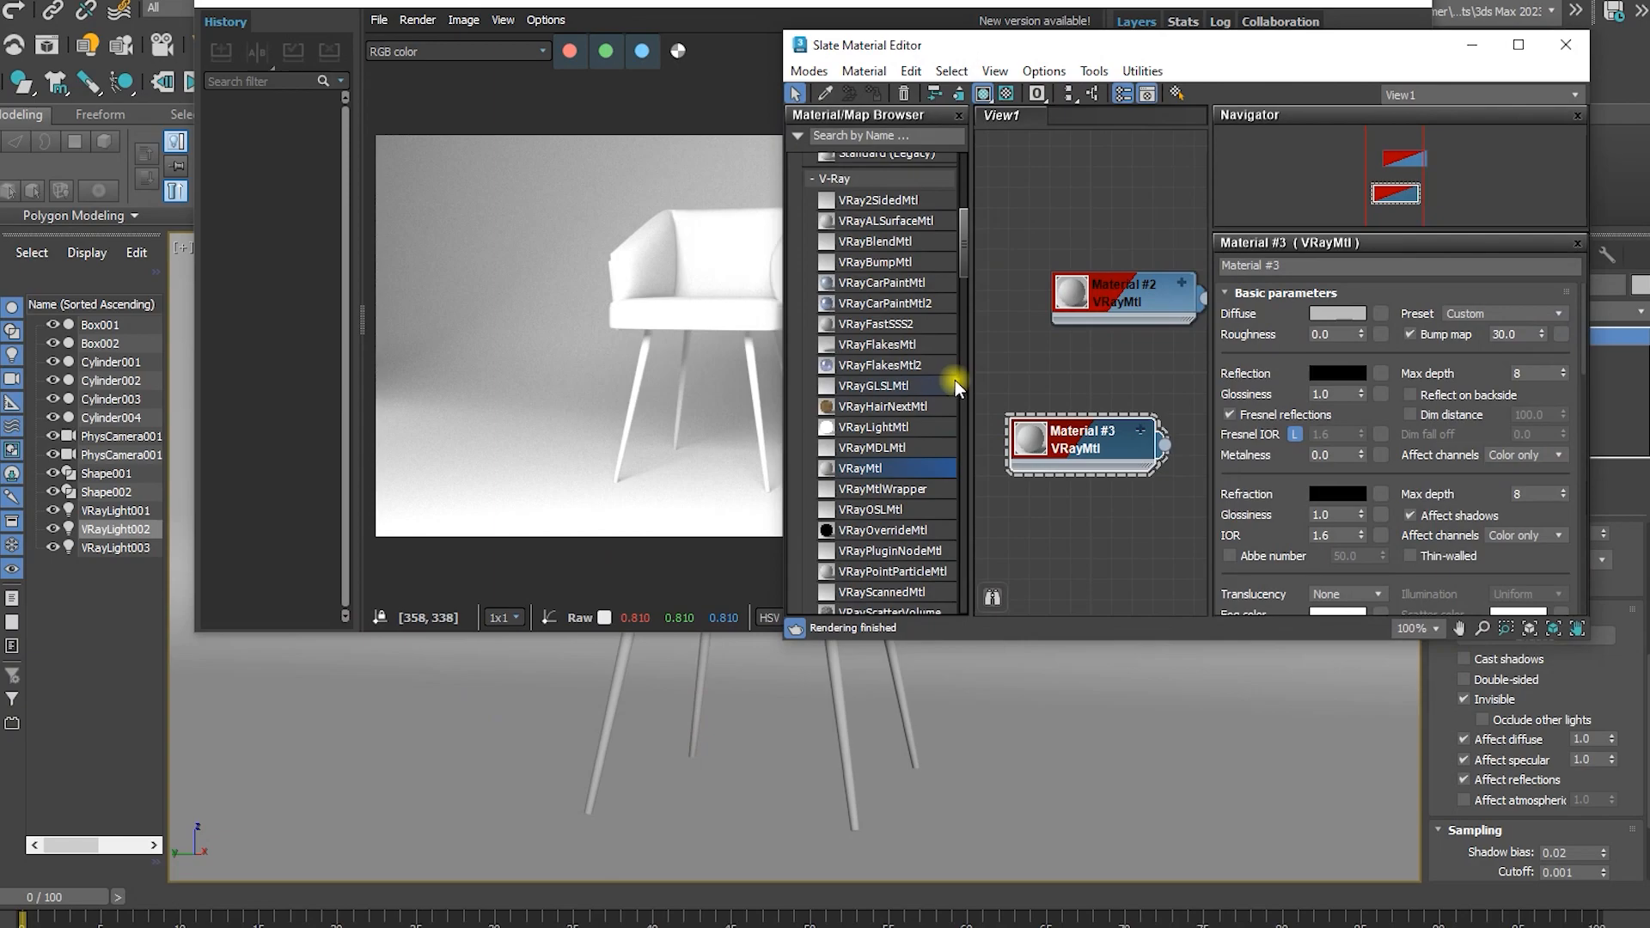
{"action": "left_click", "coordinate": [1117, 320]}
{"action": "left_click_drag", "start_coordinate": [1126, 310], "coordinate": [1124, 238]}
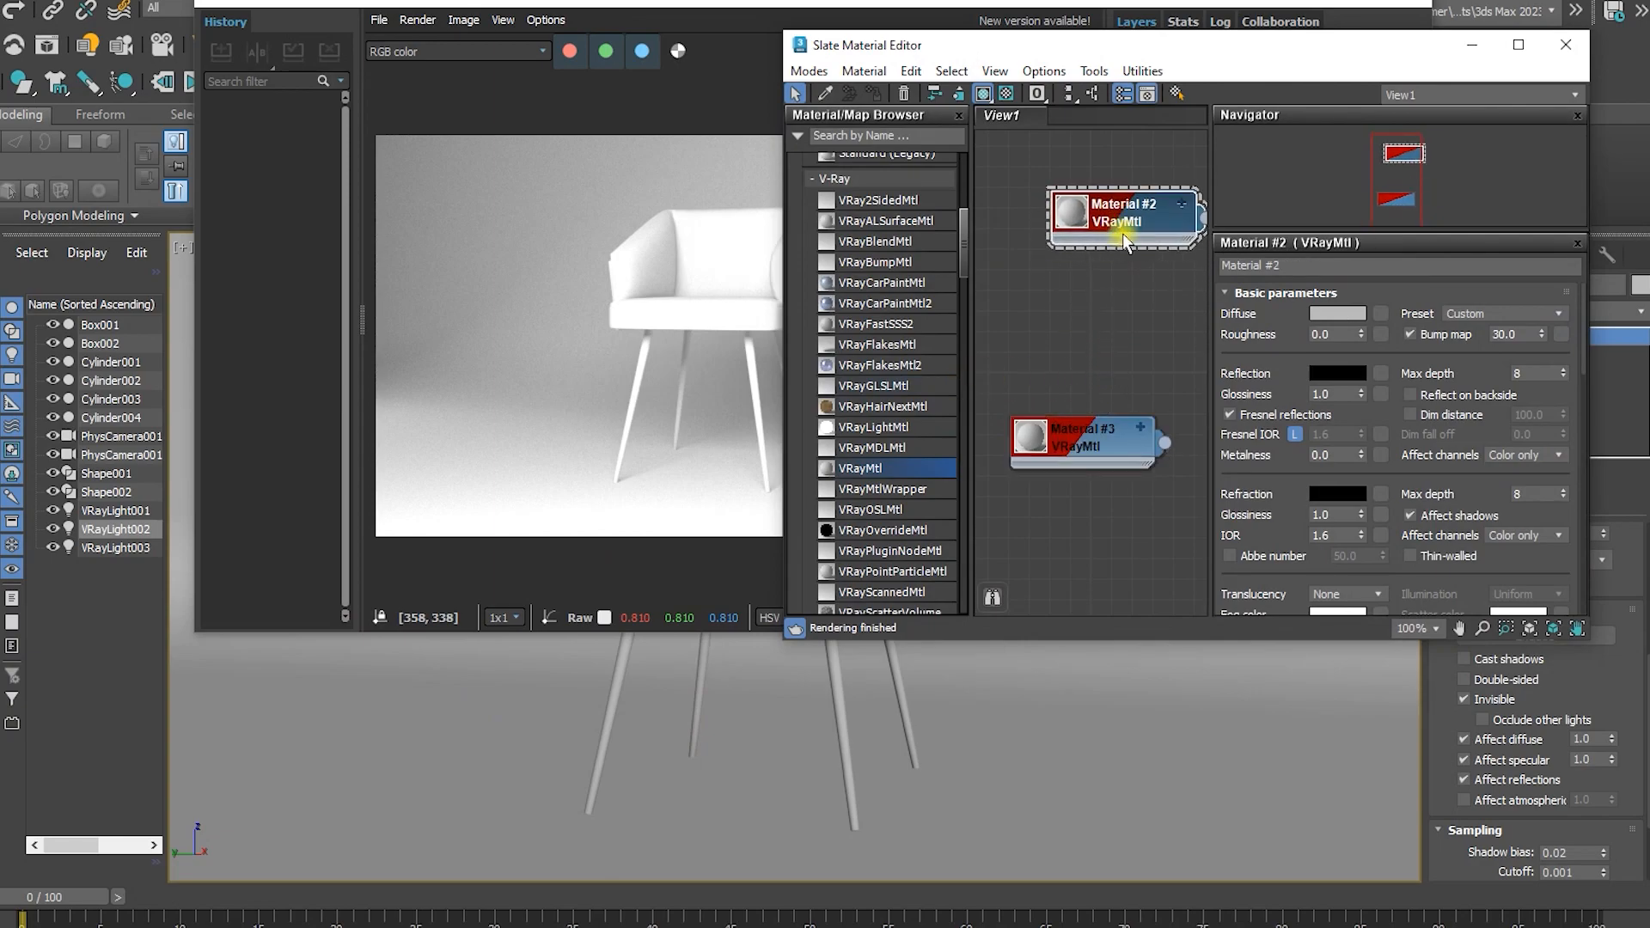
{"action": "left_click", "coordinate": [1344, 311]}
{"action": "left_click_drag", "start_coordinate": [1077, 137], "coordinate": [1082, 99]}
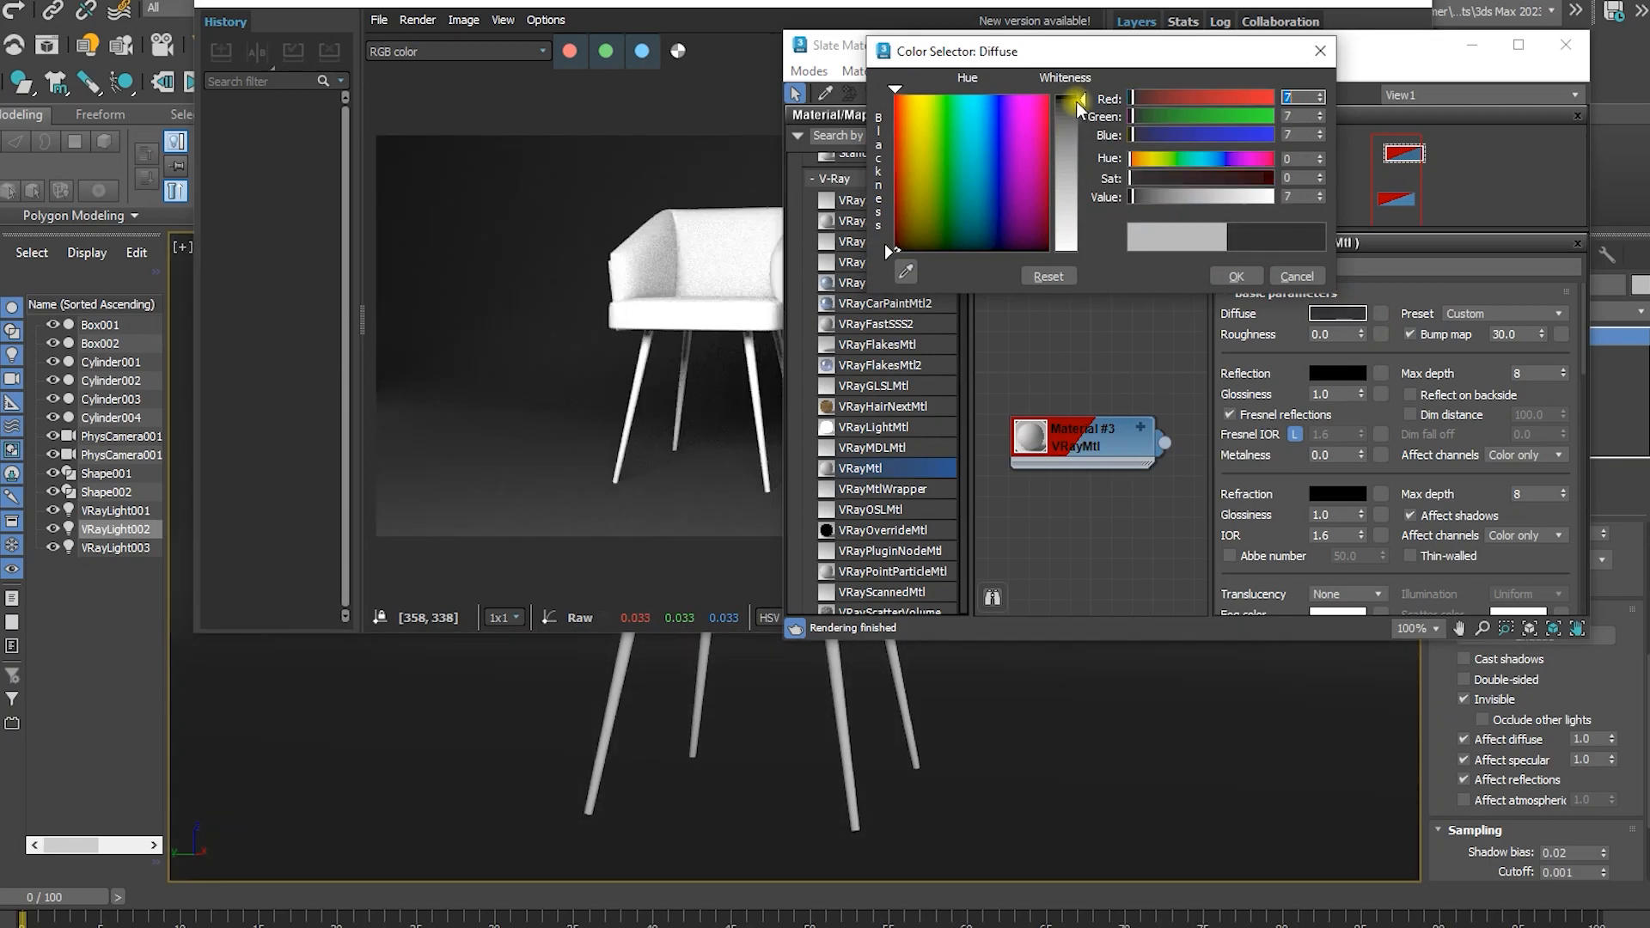
{"action": "left_click", "coordinate": [1225, 278]}
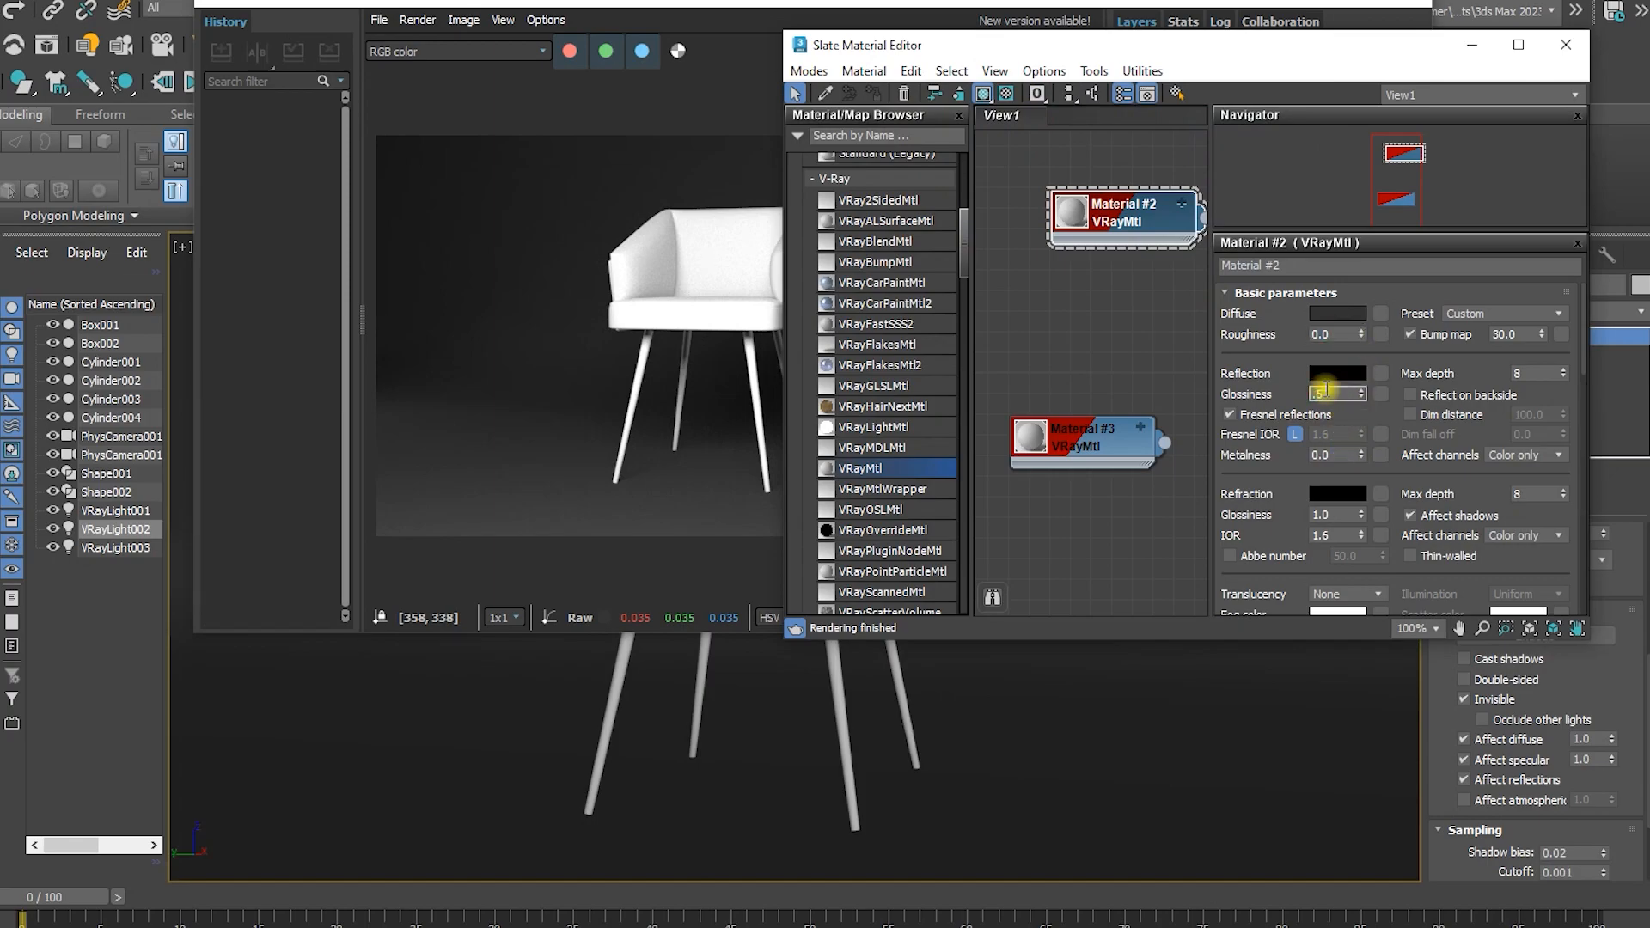
{"action": "key", "text": "Return"}
Make two copies of the Material #3 node, placed below it in the Slate Material Editor
{"action": "left_click", "coordinate": [1101, 300]}
{"action": "middle_click_drag", "start_coordinate": [1141, 488], "coordinate": [1101, 407]}
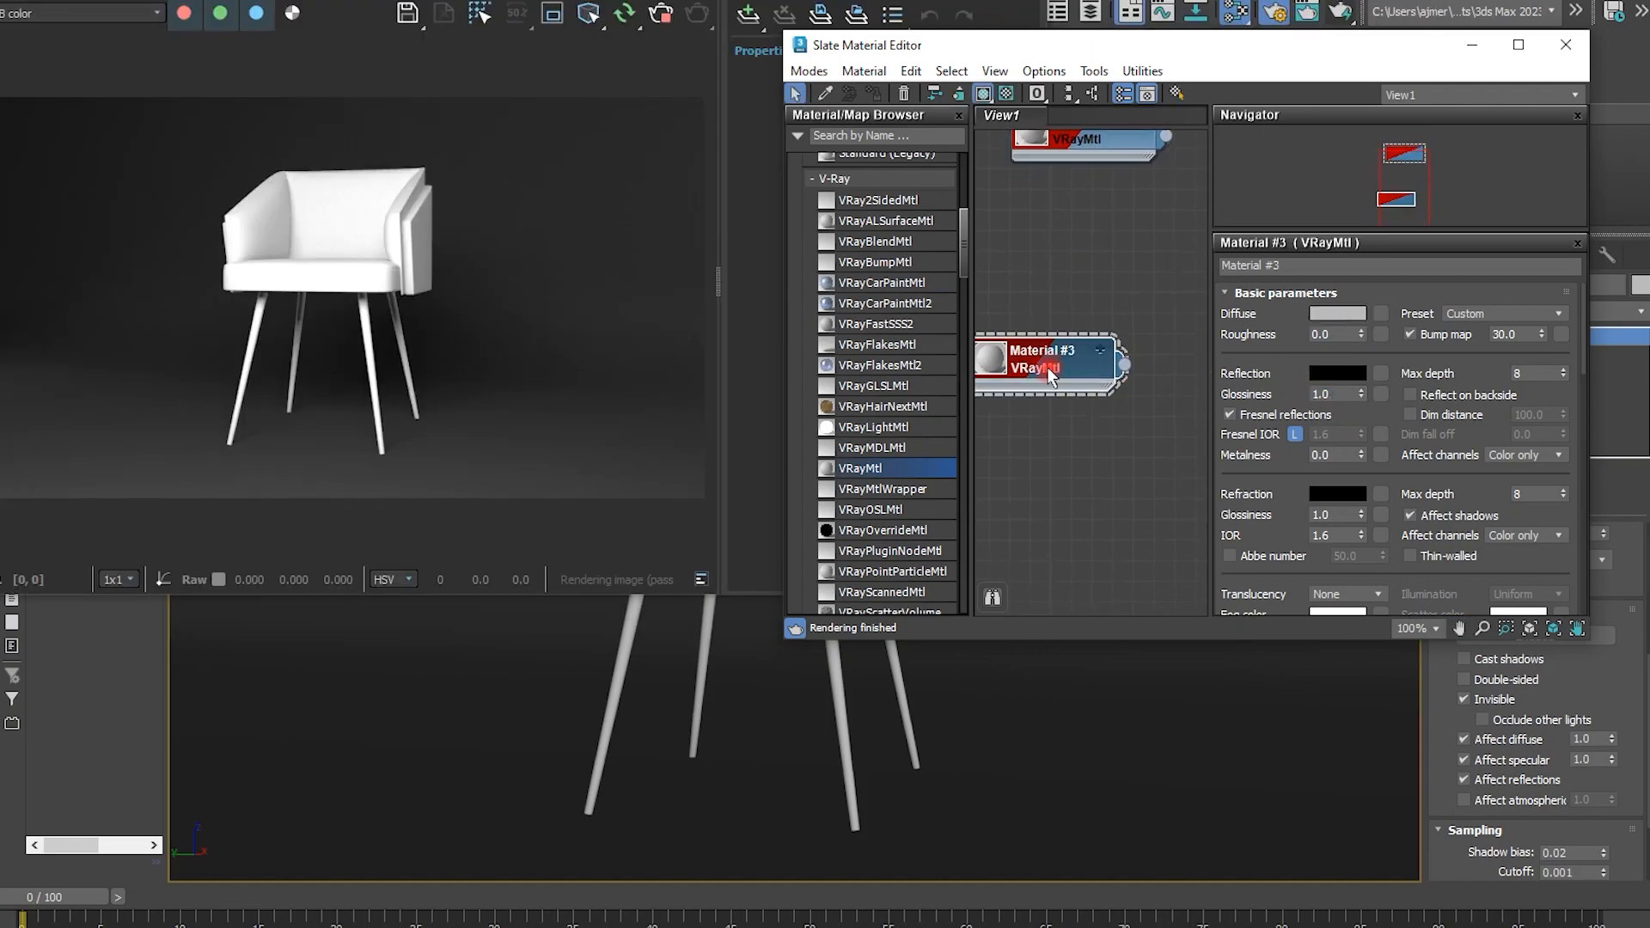
{"action": "left_click_drag", "start_coordinate": [1047, 368], "coordinate": [1062, 533], "text": "shift"}
{"action": "scroll", "coordinate": [1066, 484], "scroll_direction": "down", "scroll_amount": 2}
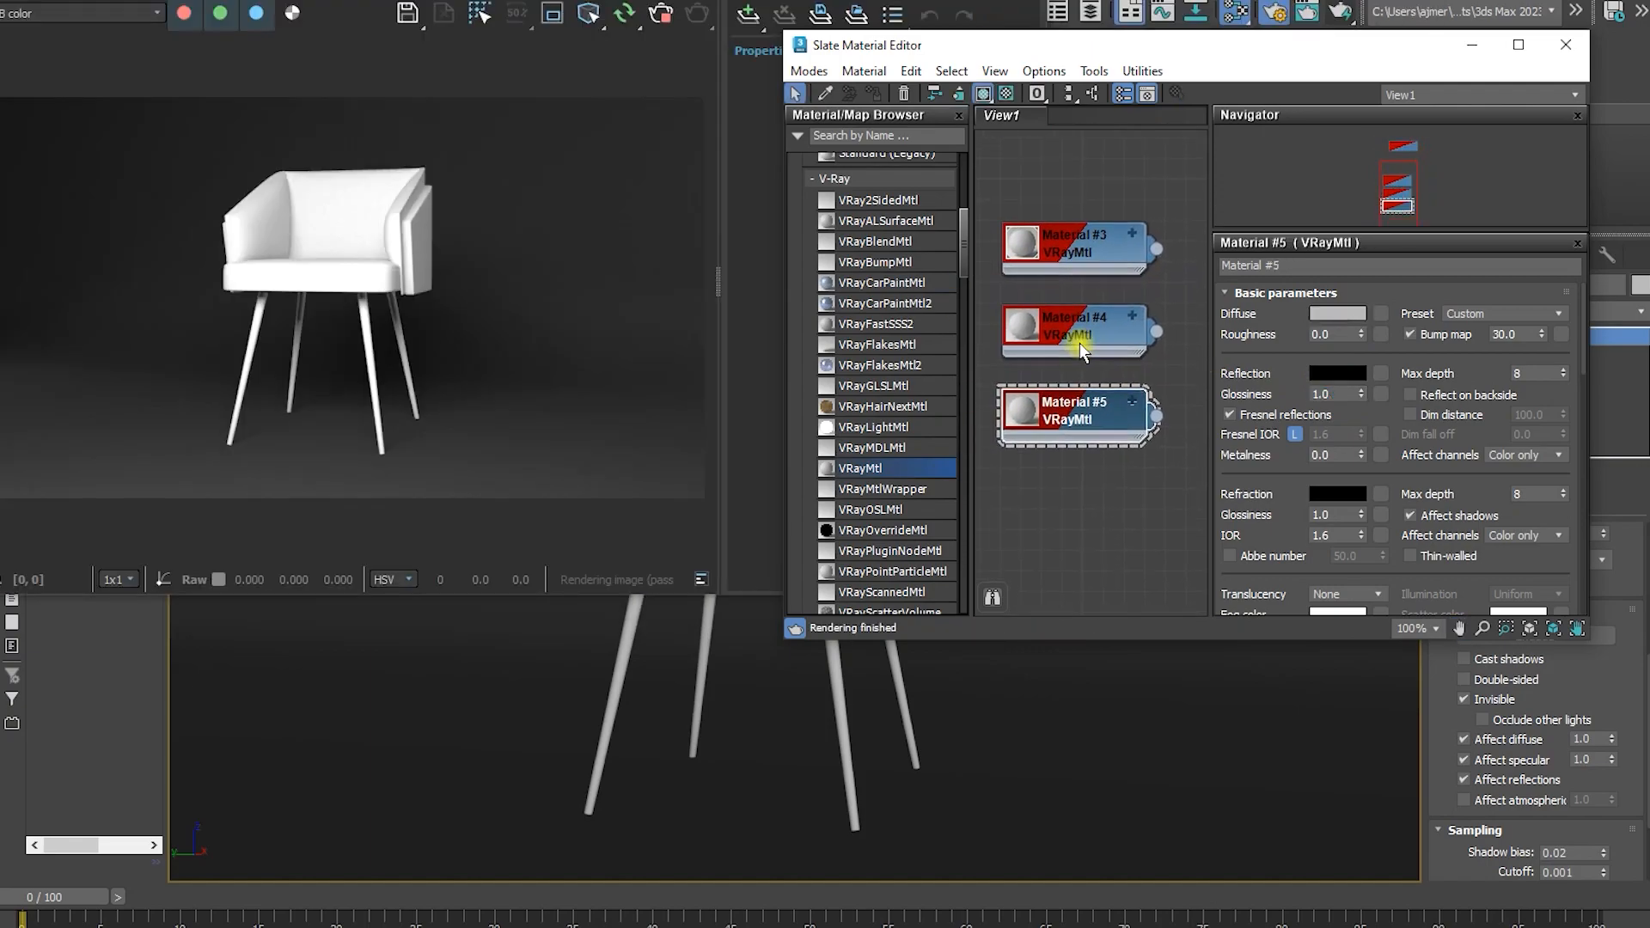
Add a Multi/Sub-Object material and connect Material #3 to its first slot and Material #4 to its second
{"action": "right_click", "coordinate": [1153, 238]}
{"action": "mouse_move", "coordinate": [1191, 255]}
{"action": "mouse_move", "coordinate": [1388, 258]}
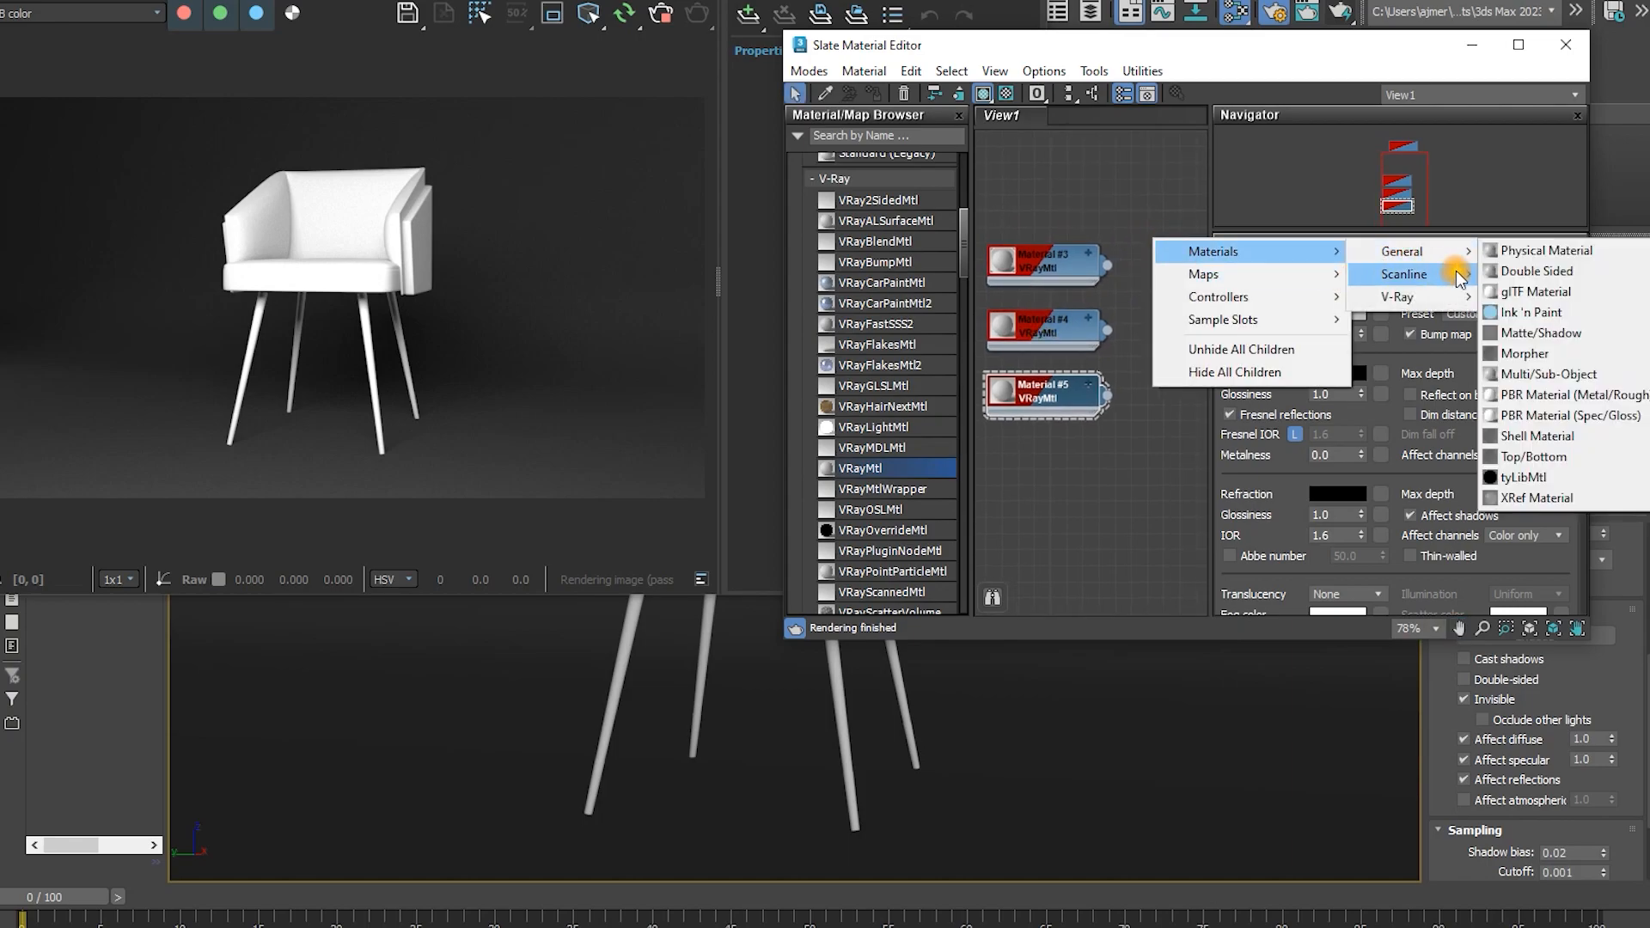
{"action": "left_click", "coordinate": [1546, 373]}
{"action": "left_click_drag", "start_coordinate": [1069, 262], "coordinate": [1104, 260]}
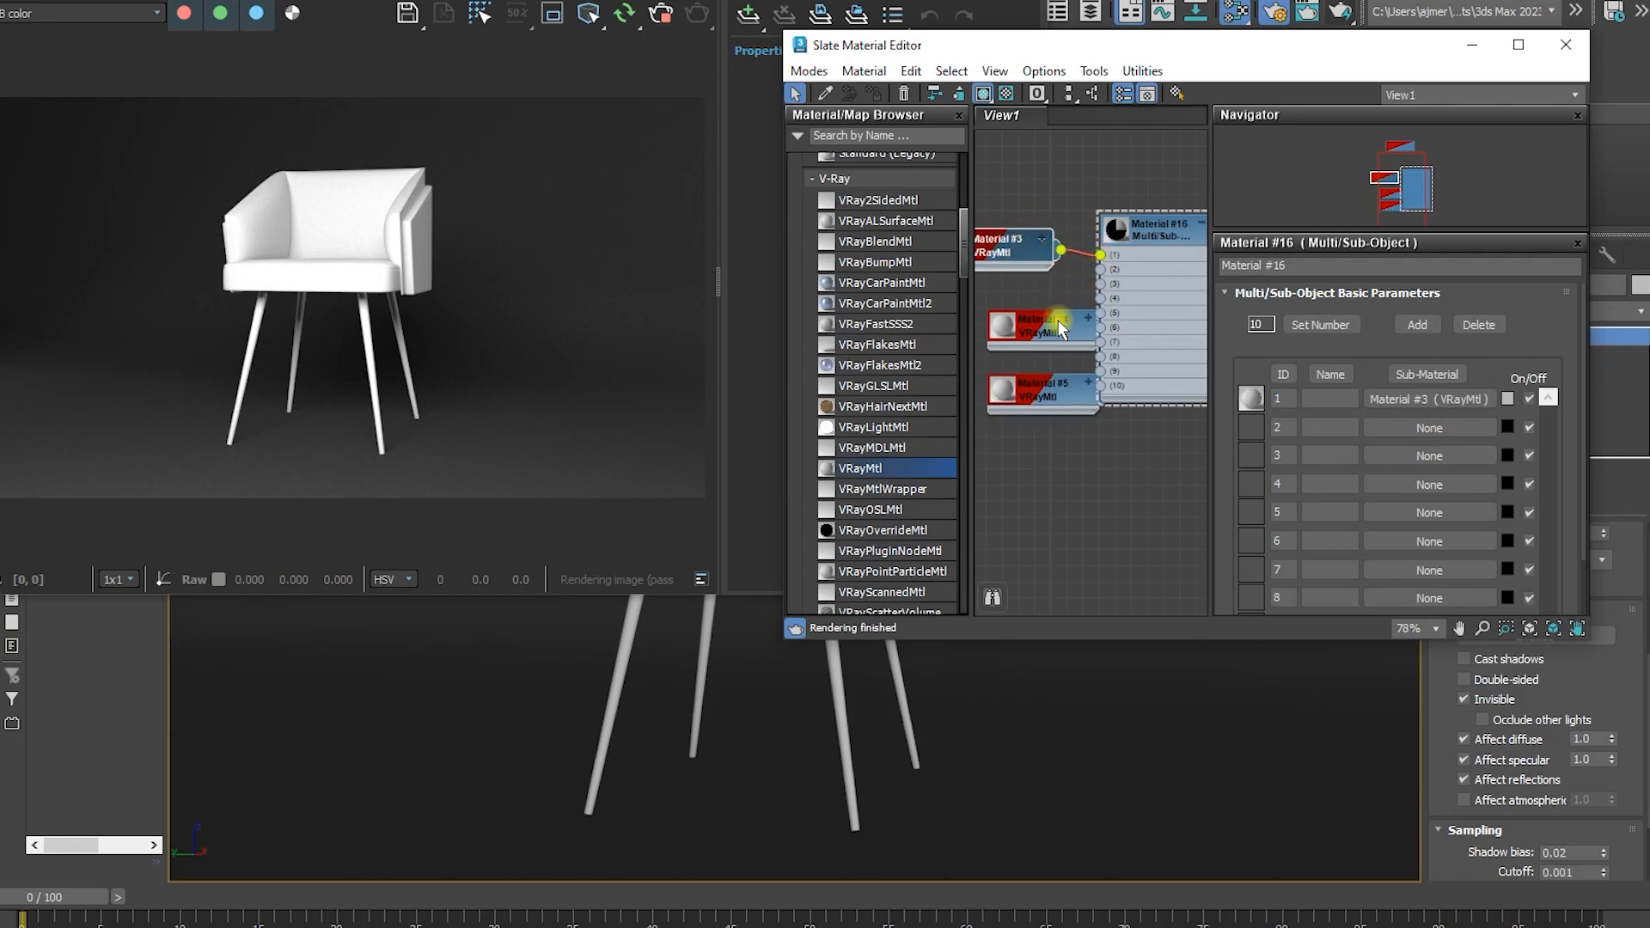
{"action": "left_click_drag", "start_coordinate": [1062, 328], "coordinate": [1023, 316]}
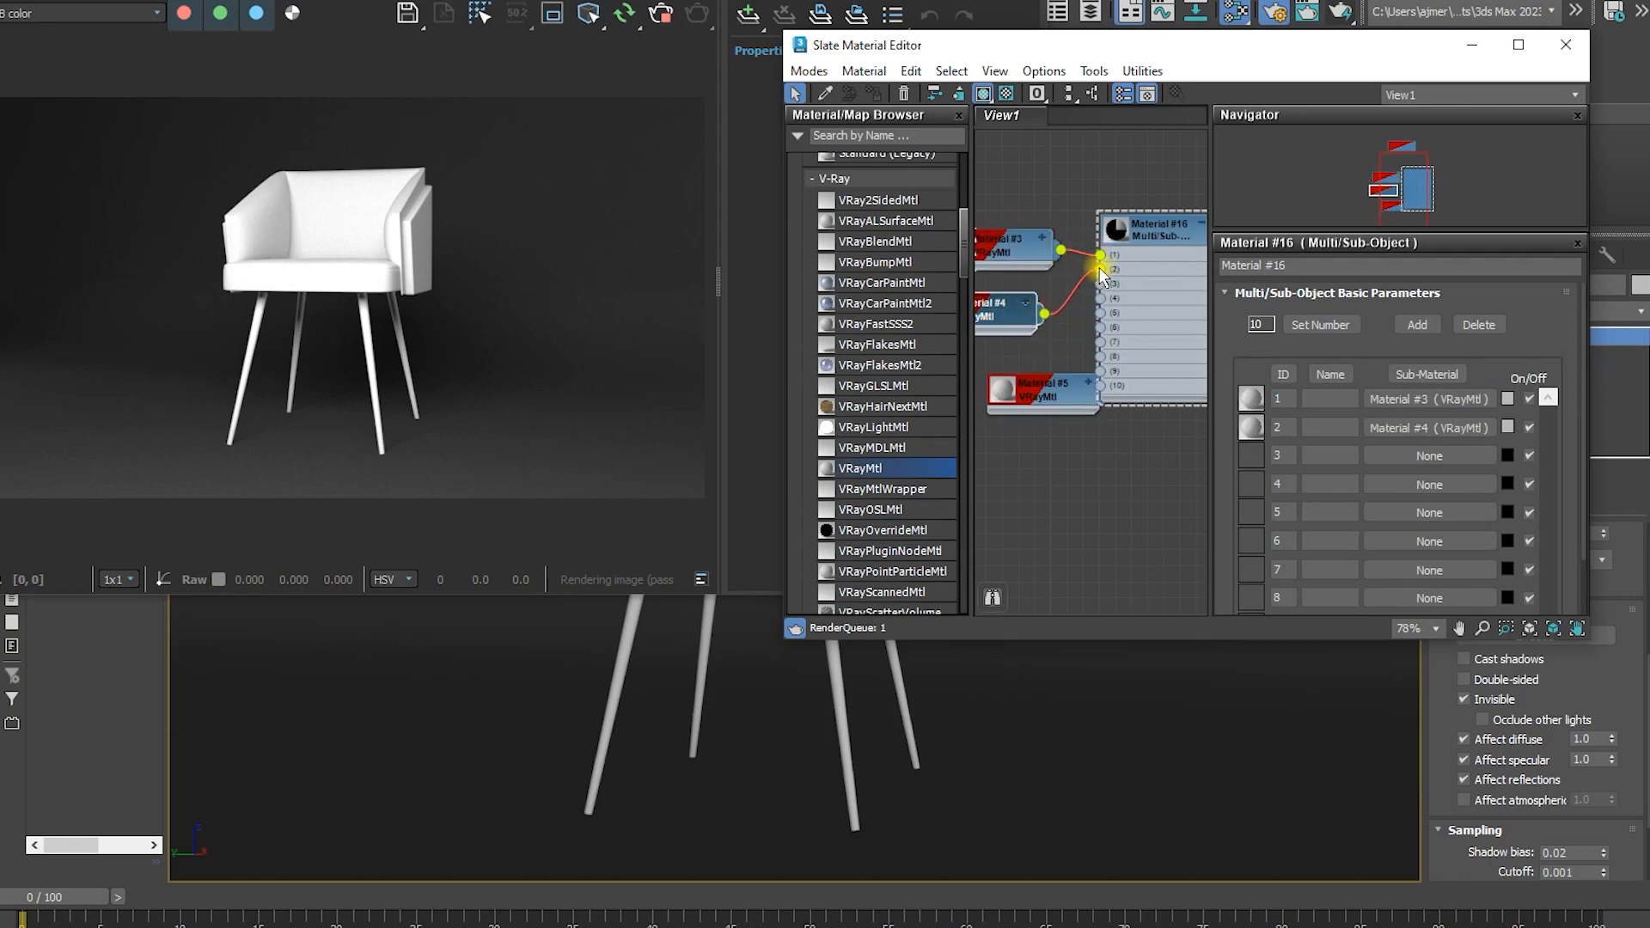
{"action": "left_click", "coordinate": [1022, 307]}
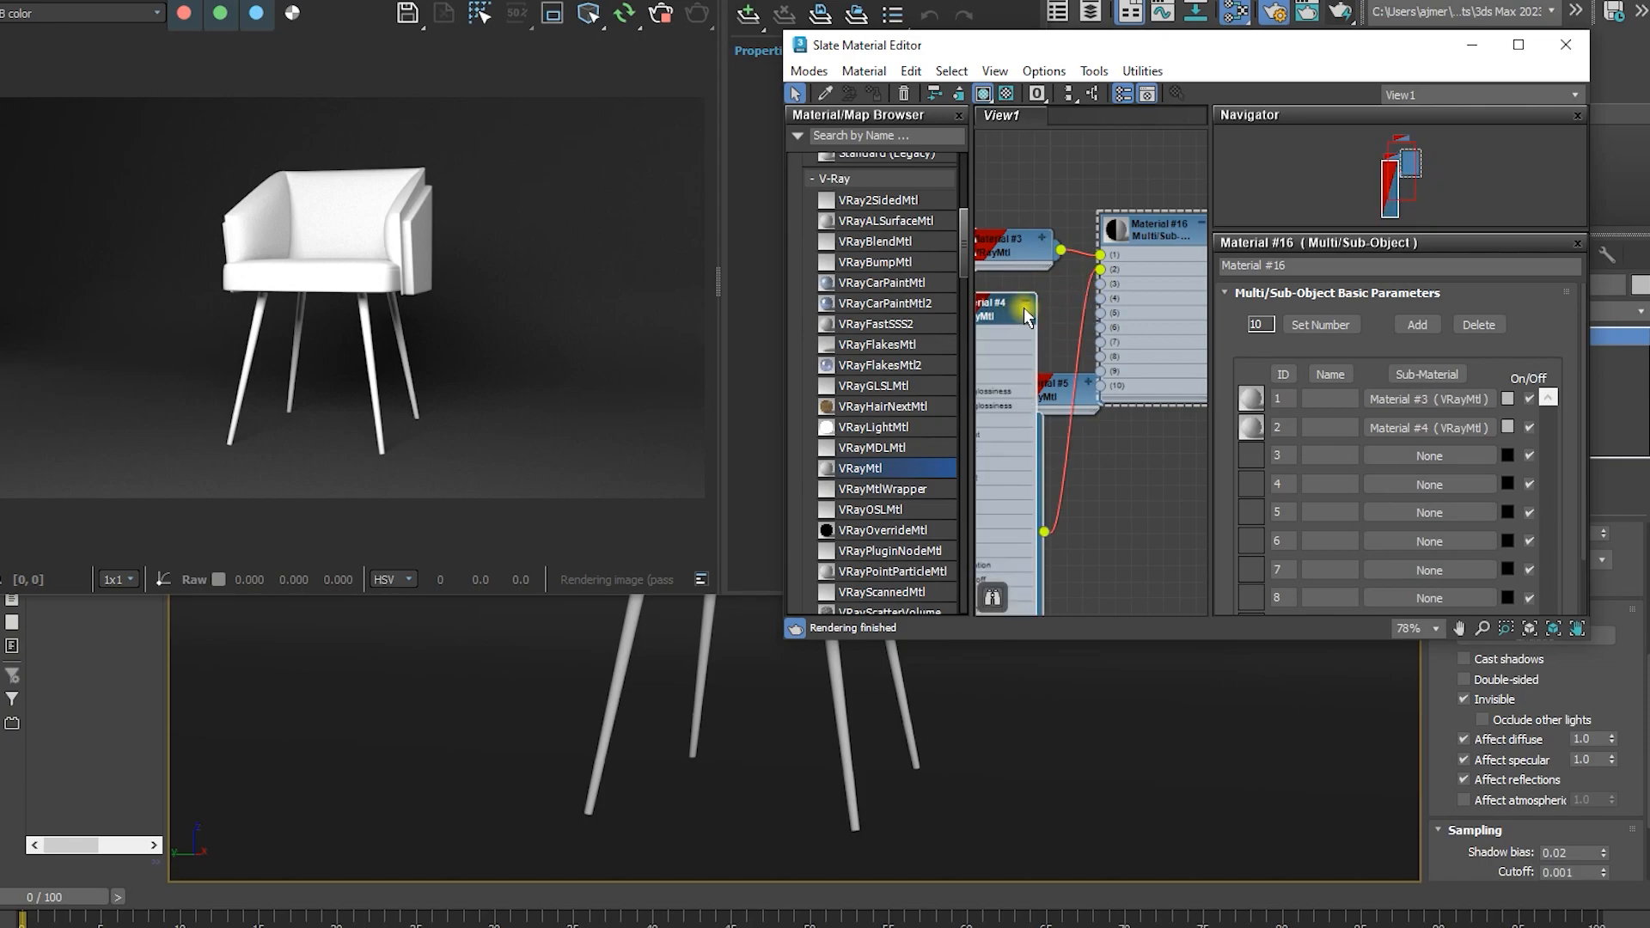
{"action": "left_click", "coordinate": [1023, 307]}
{"action": "double_click", "coordinate": [999, 312]}
Select all four chair legs and assign the Multi/Sub-Object material to them
{"action": "left_click", "coordinate": [842, 719]}
{"action": "left_click", "coordinate": [905, 711], "text": "ctrl"}
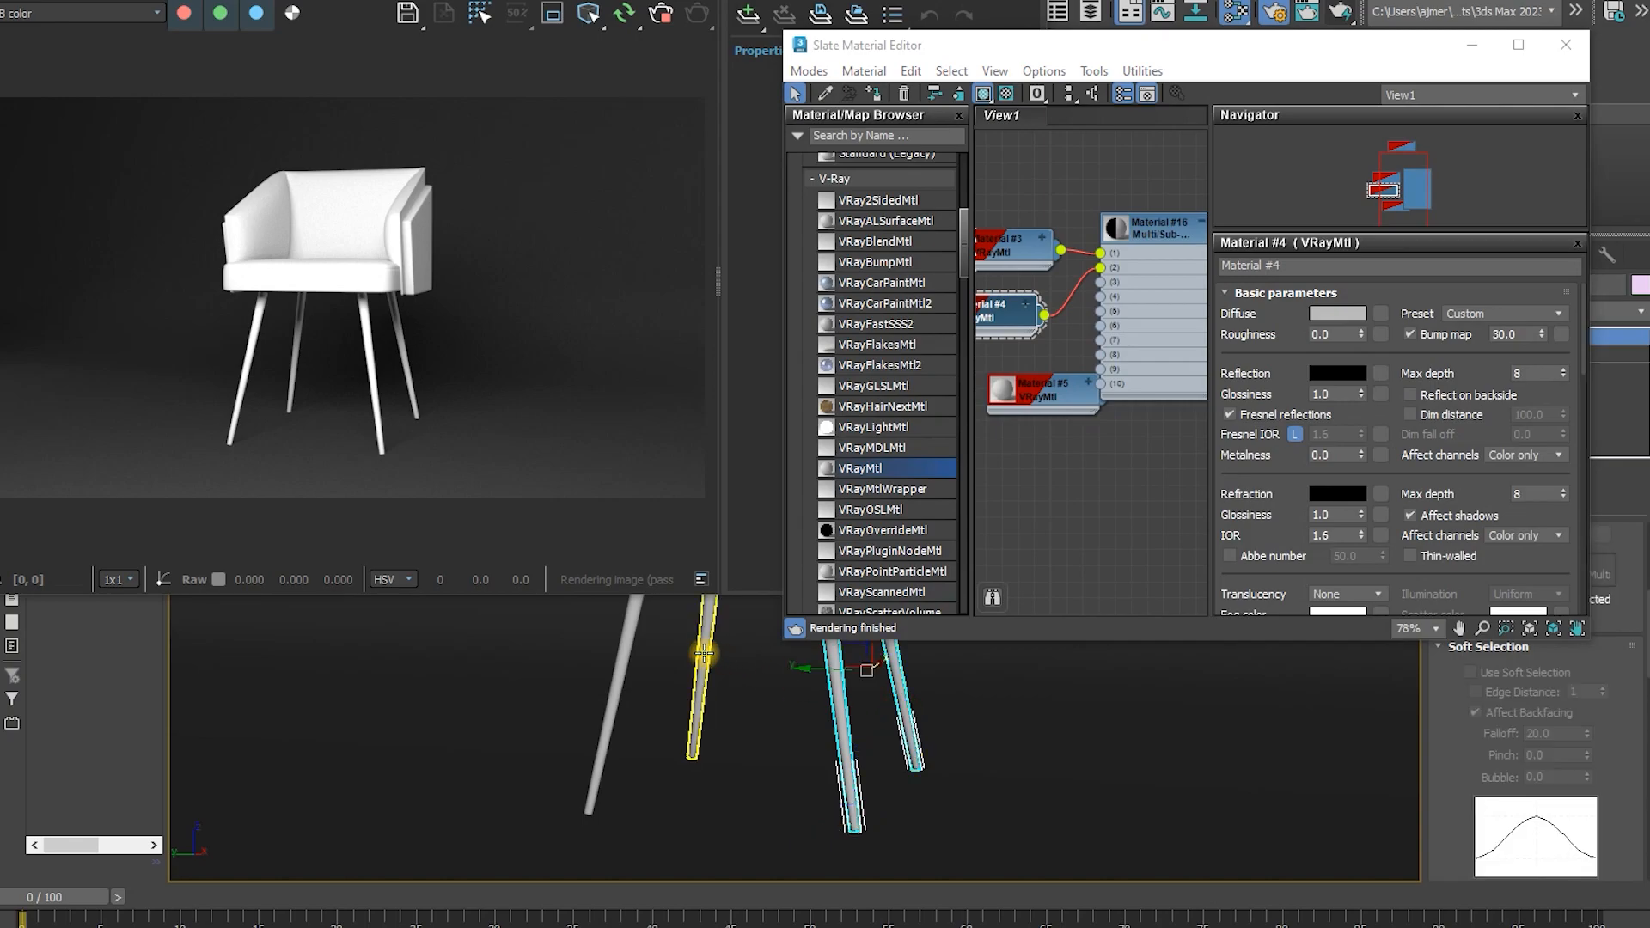
{"action": "left_click", "coordinate": [670, 658], "text": "ctrl"}
{"action": "left_click", "coordinate": [630, 658], "text": "ctrl"}
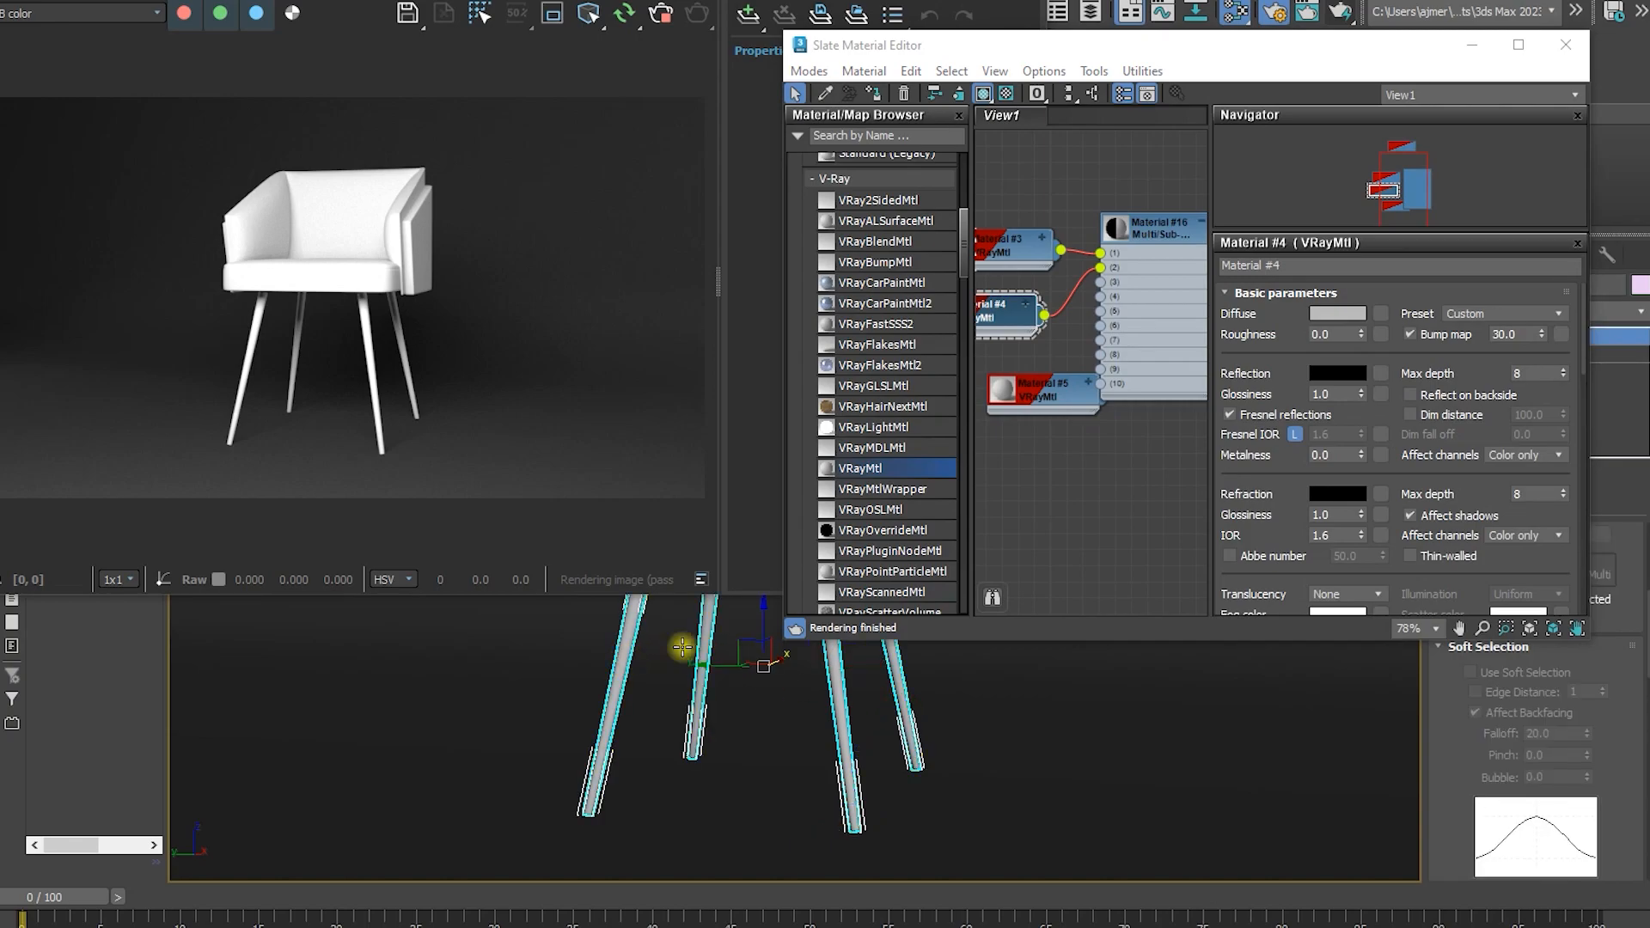
{"action": "right_click", "coordinate": [1168, 250]}
{"action": "left_click", "coordinate": [1183, 284]}
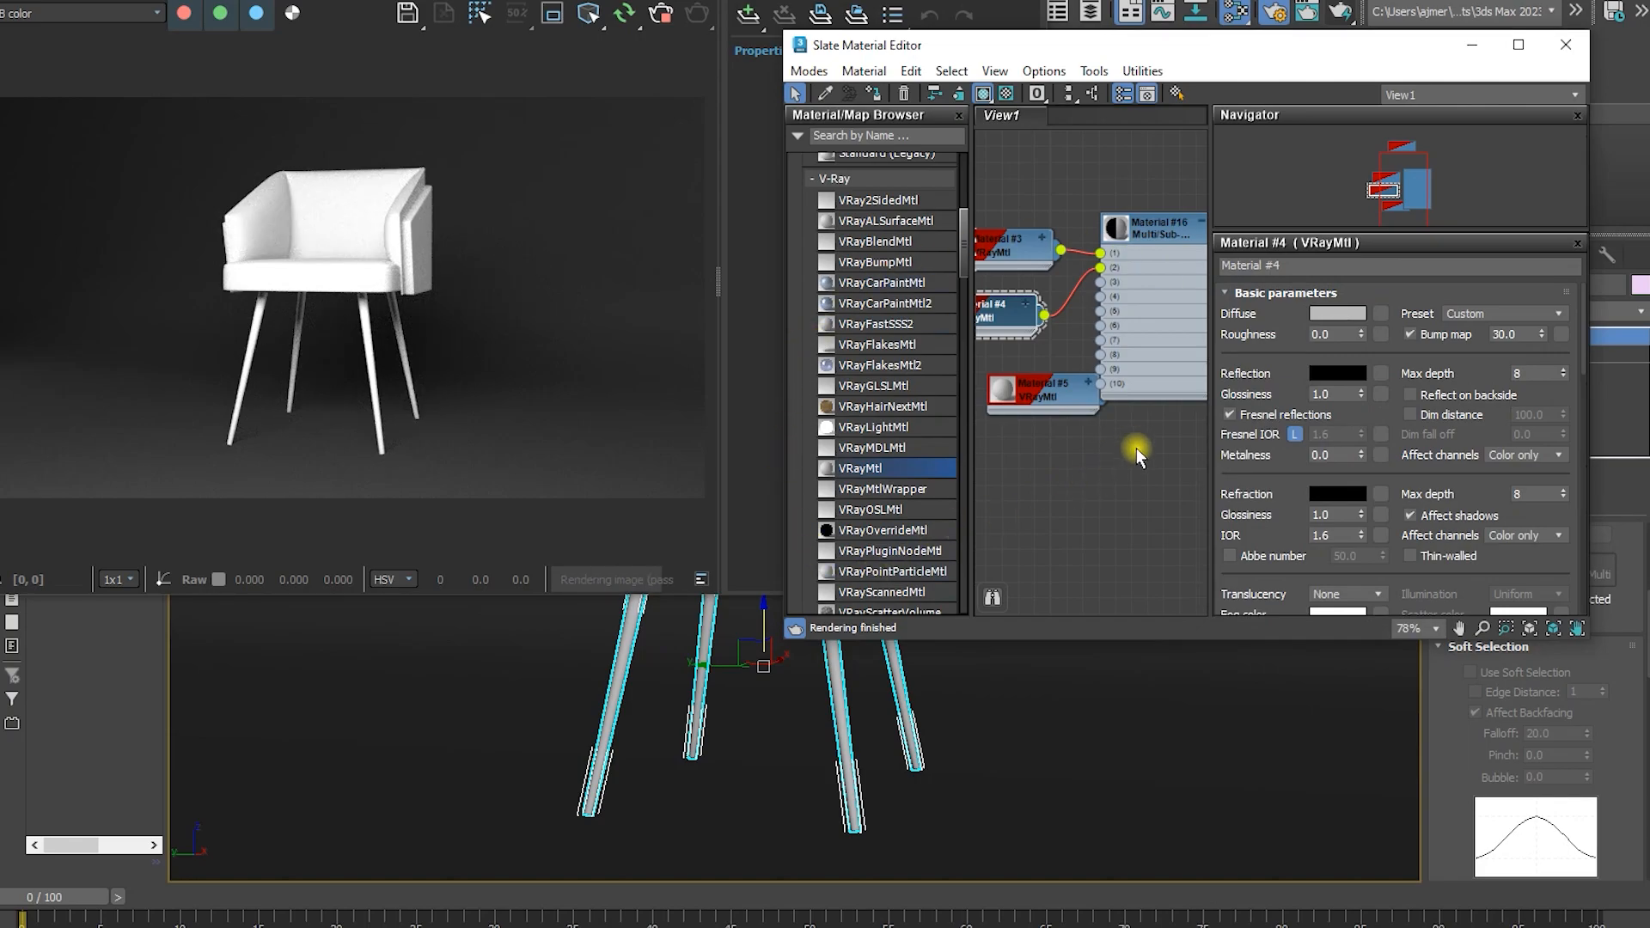
Apply the Gold preset to Material #4 and check the leg tips in the render
{"action": "left_click", "coordinate": [1013, 316]}
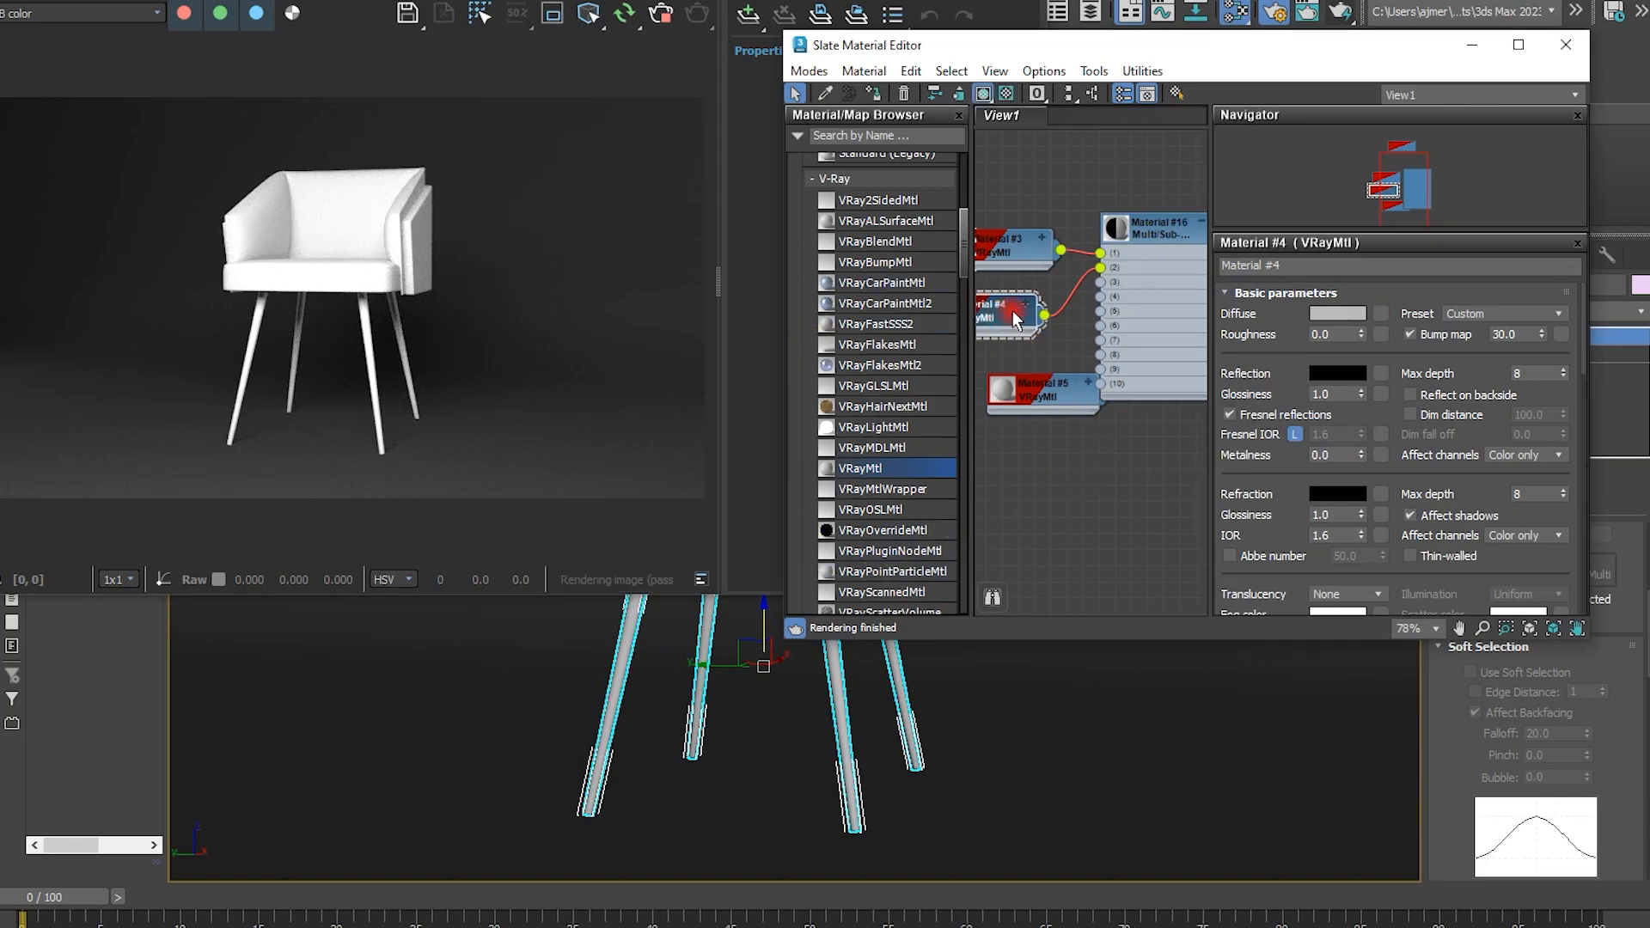
{"action": "left_click", "coordinate": [1488, 311]}
{"action": "left_click", "coordinate": [1471, 479]}
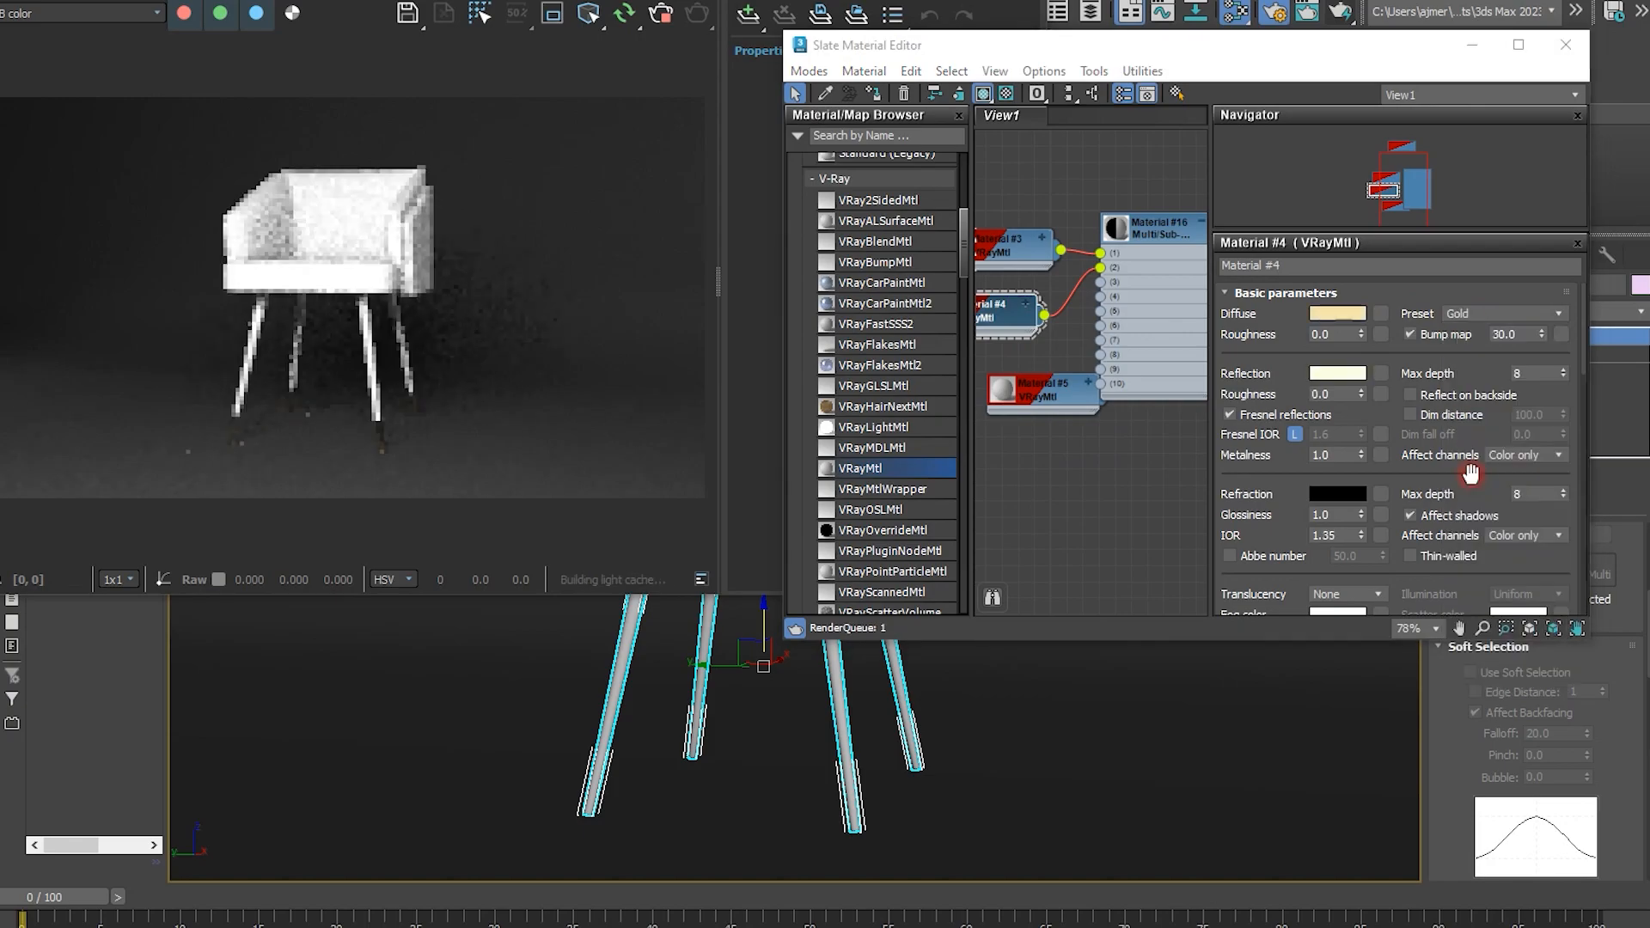
{"action": "scroll", "coordinate": [286, 440], "scroll_direction": "up", "scroll_amount": 3}
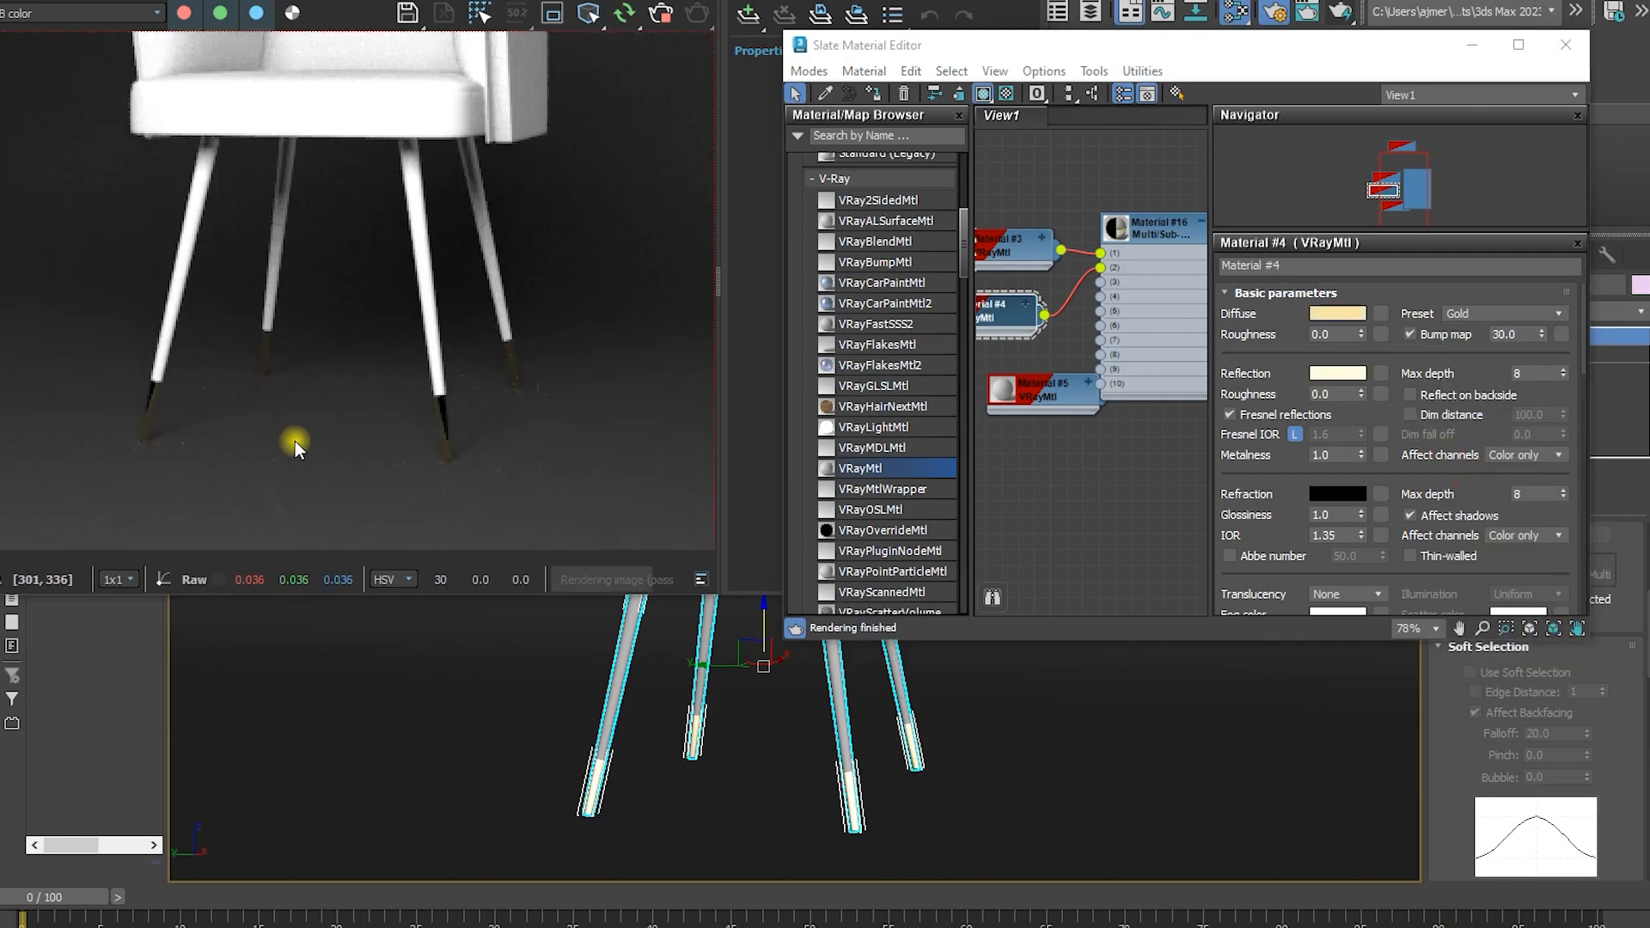
Assign the general Advanced Wood map to Material #3's diffuse channel and open the map's parameters
{"action": "middle_click_drag", "start_coordinate": [1117, 358], "coordinate": [1152, 445]}
{"action": "left_click", "coordinate": [1071, 317]}
{"action": "middle_click_drag", "start_coordinate": [1053, 351], "coordinate": [1122, 355]}
{"action": "left_click_drag", "start_coordinate": [1127, 328], "coordinate": [1096, 280]}
{"action": "left_click", "coordinate": [1375, 316]}
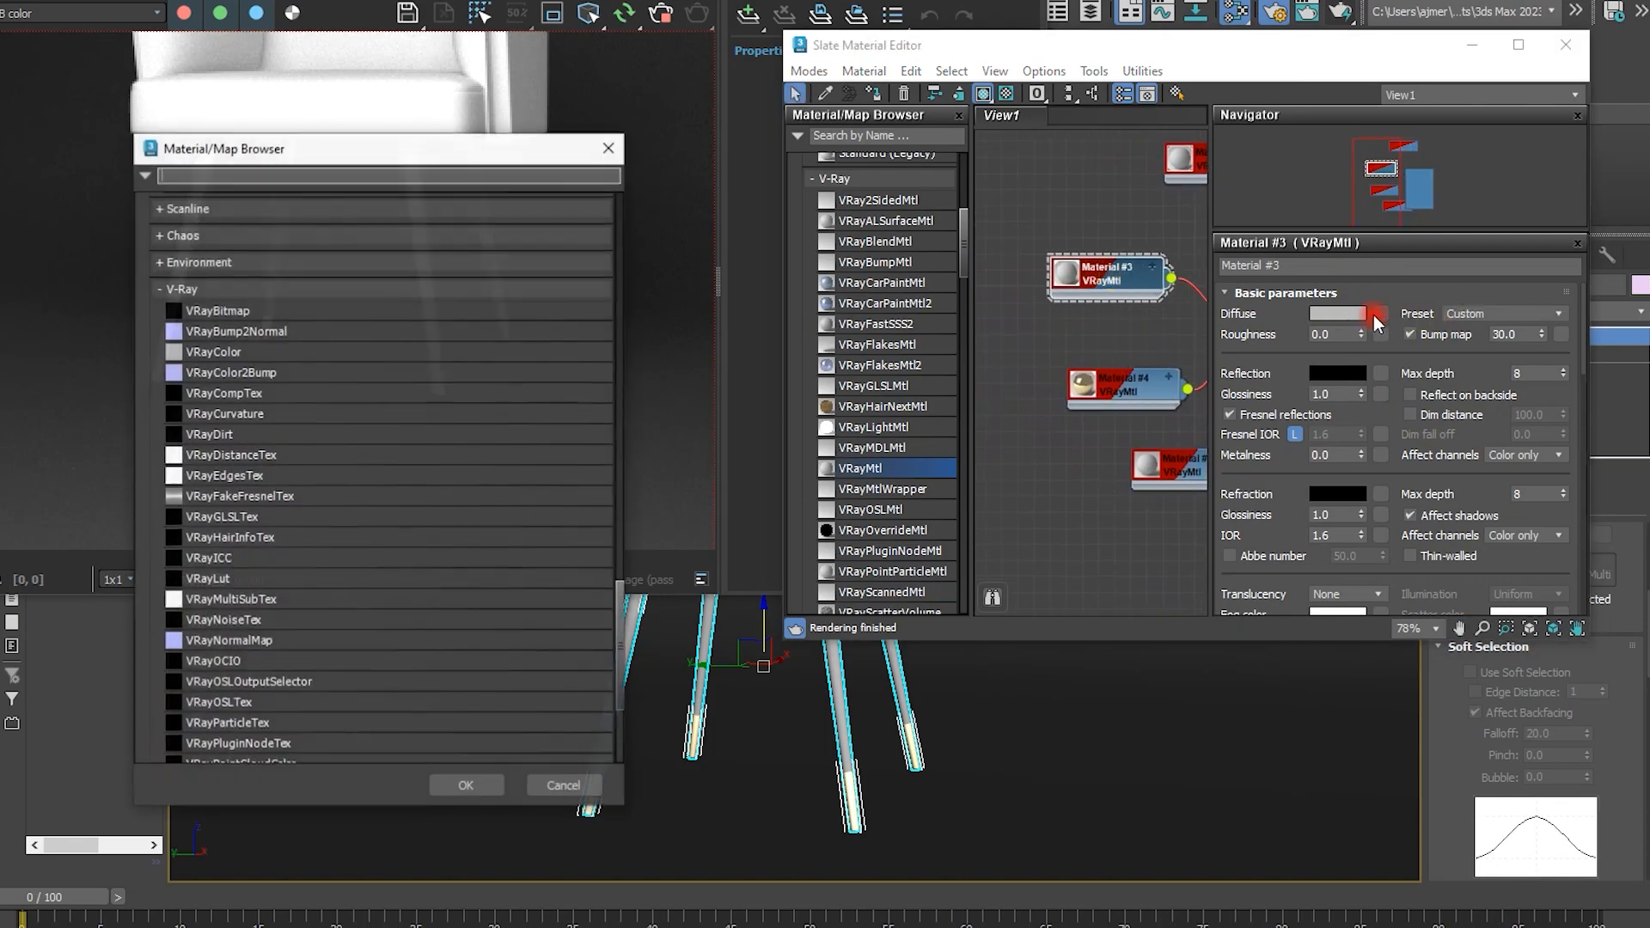
{"action": "left_click", "coordinate": [305, 183]}
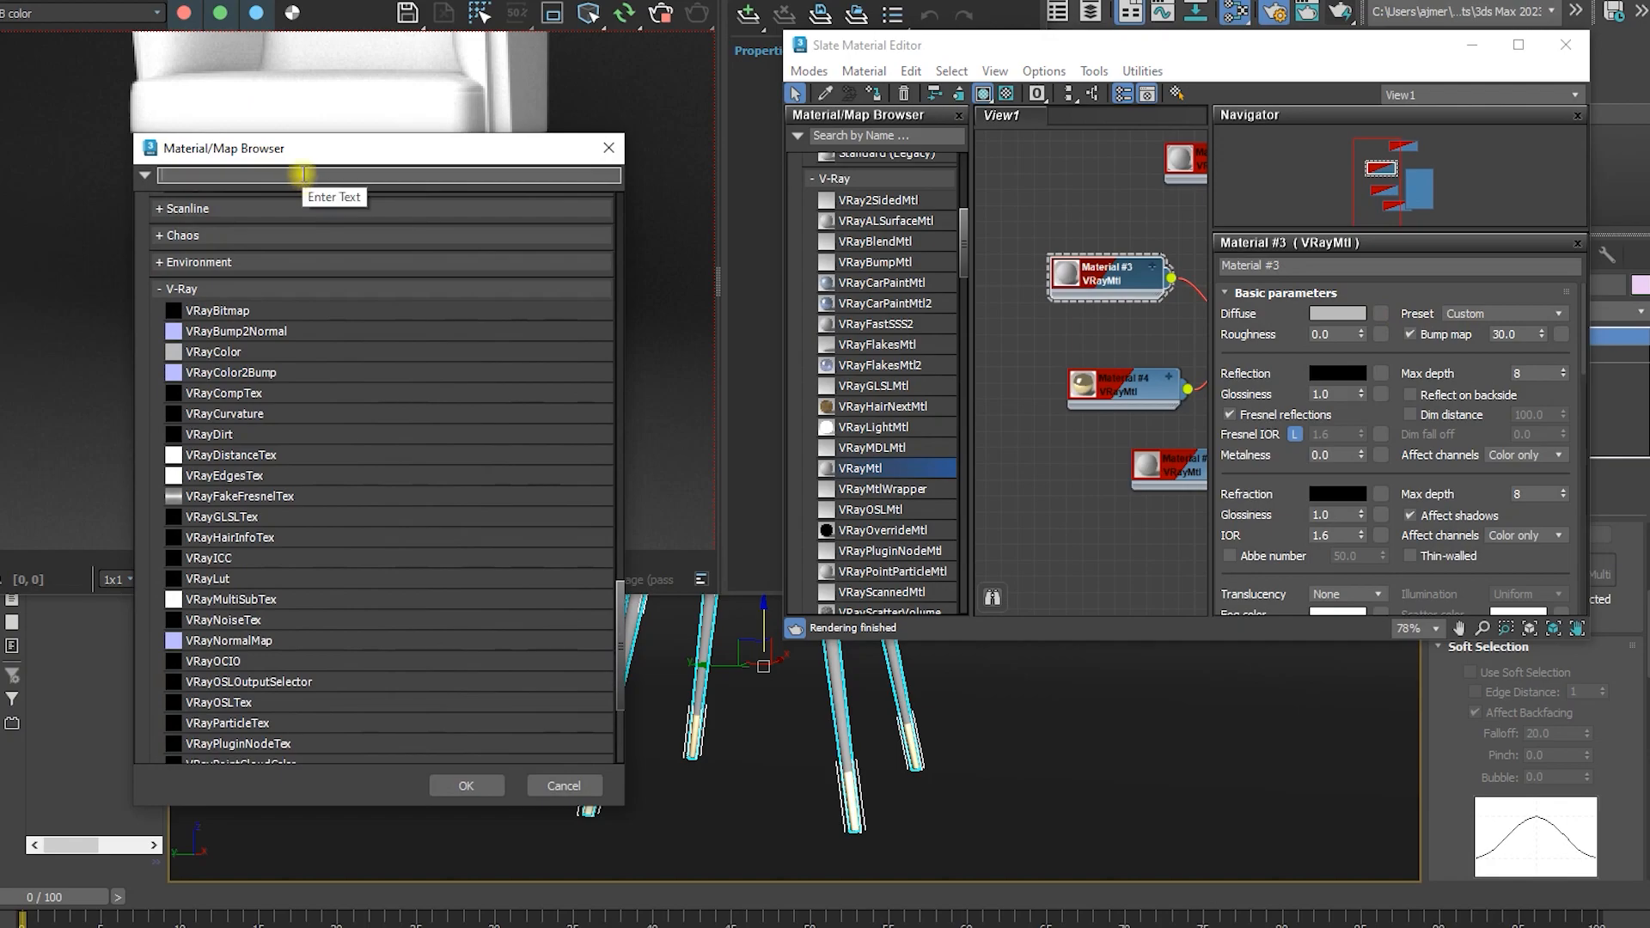
{"action": "type", "text": "woo"}
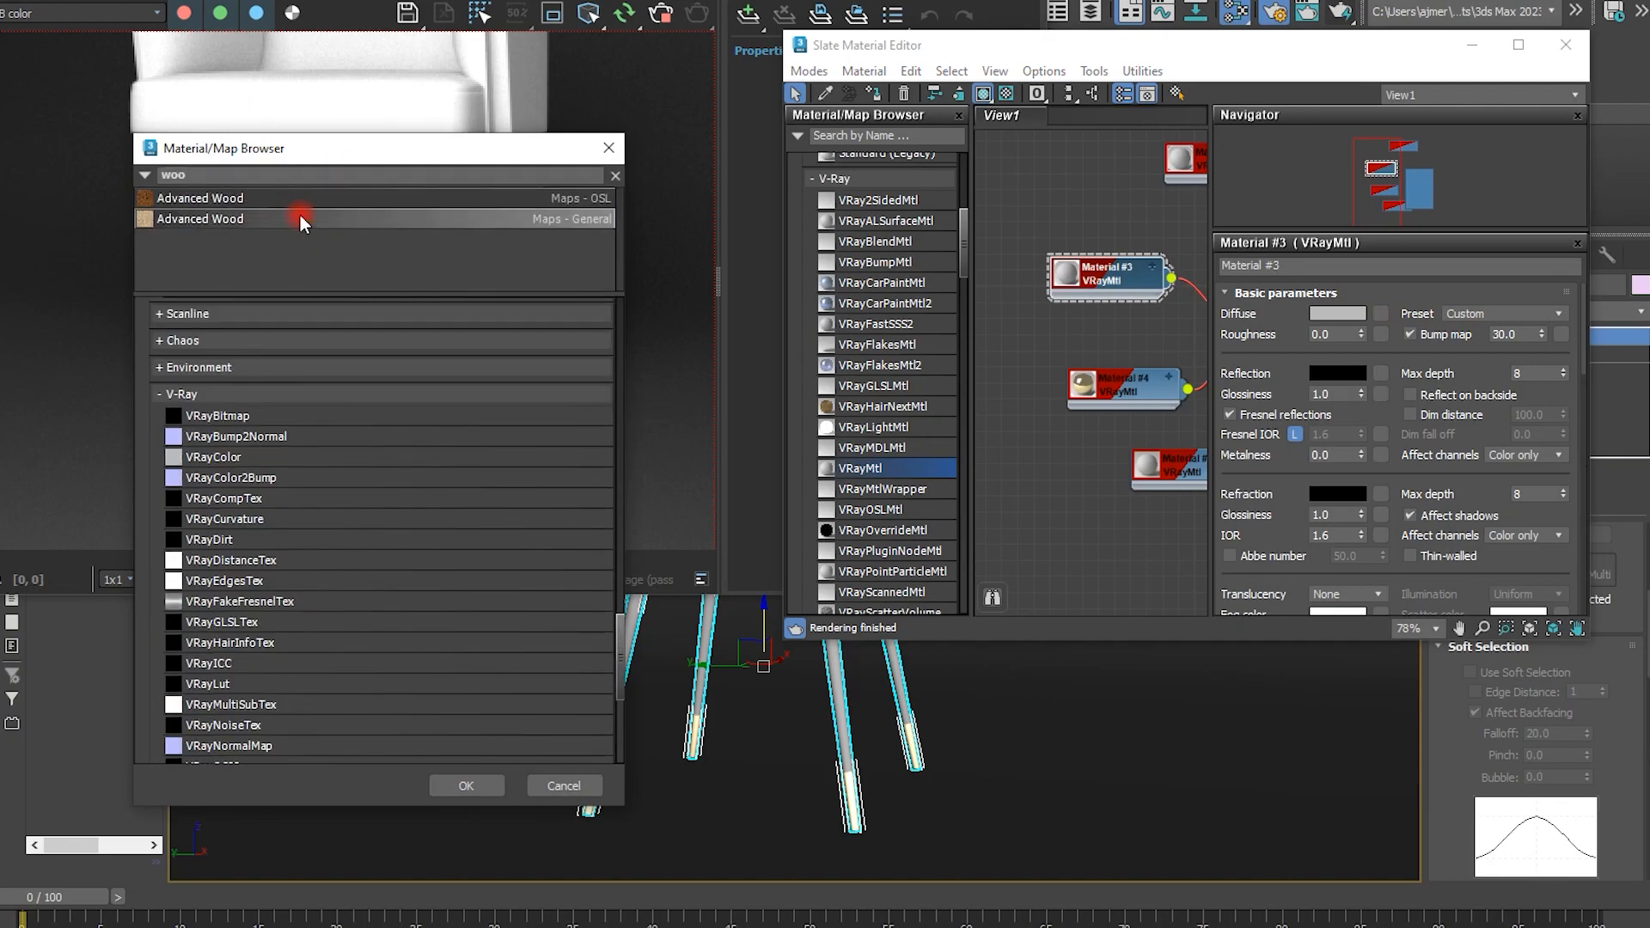
{"action": "double_click", "coordinate": [301, 218]}
{"action": "middle_click_drag", "start_coordinate": [999, 391], "coordinate": [1127, 351]}
{"action": "double_click", "coordinate": [1039, 246]}
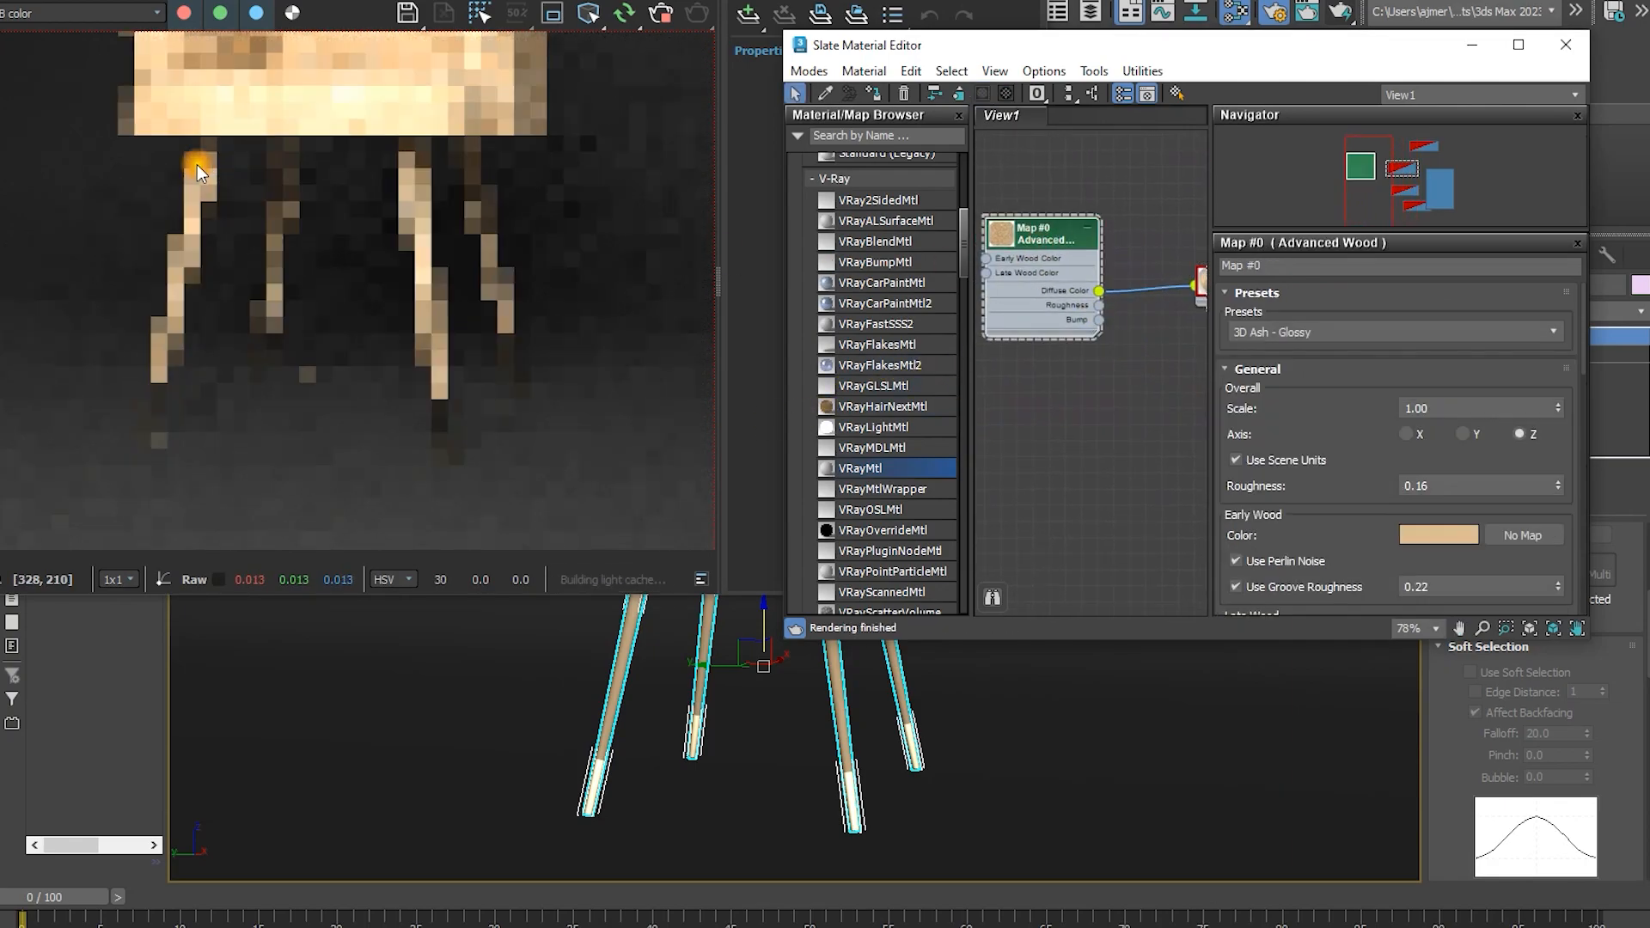
Apply the 3D Walnut - Glossy preset to the Advanced Wood map and look through its remaining parameters
{"action": "left_click", "coordinate": [197, 163]}
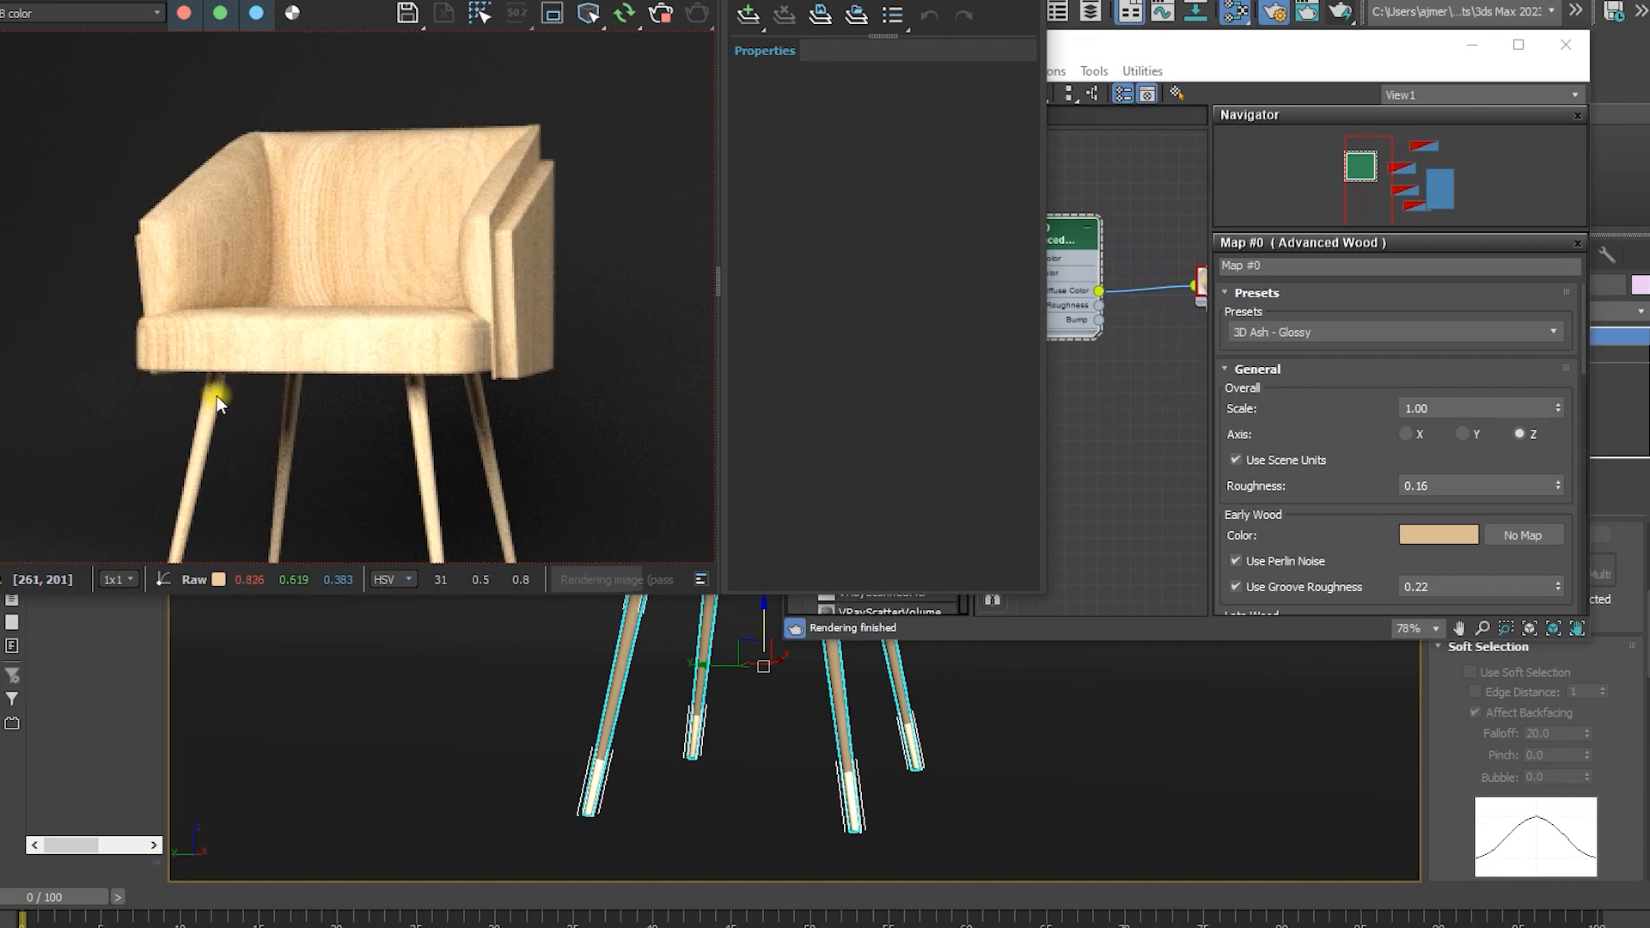
{"action": "left_click", "coordinate": [1292, 350]}
{"action": "left_click", "coordinate": [1314, 328]}
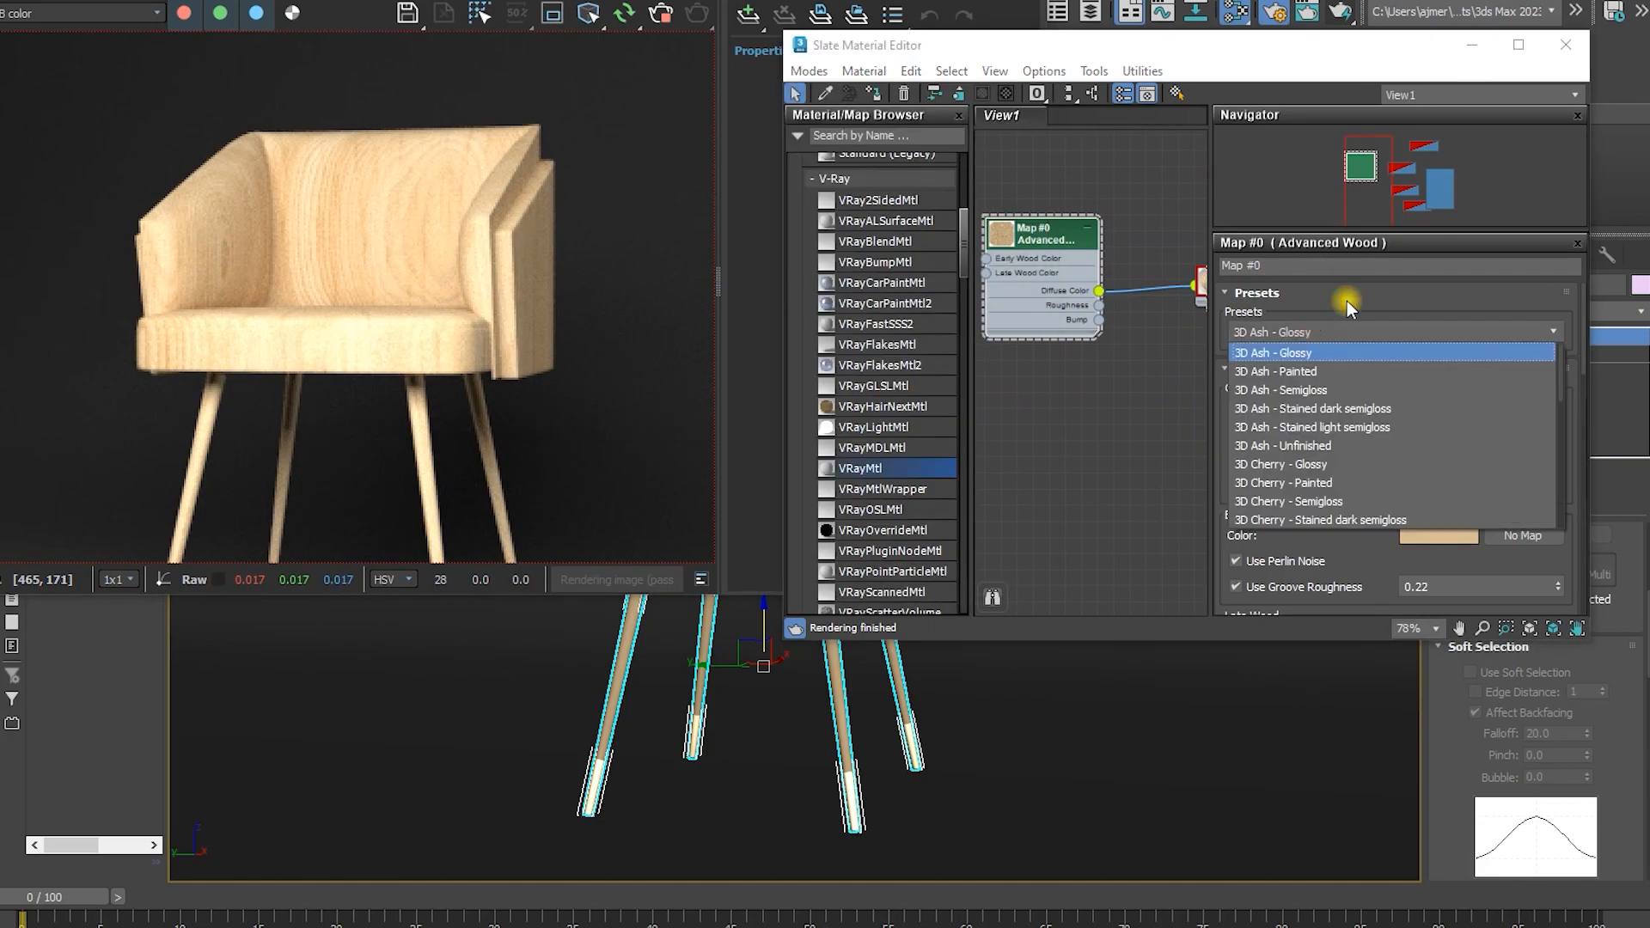
{"action": "scroll", "coordinate": [1373, 457], "scroll_direction": "down", "scroll_amount": 4}
{"action": "scroll", "coordinate": [1375, 462], "scroll_direction": "down", "scroll_amount": 3}
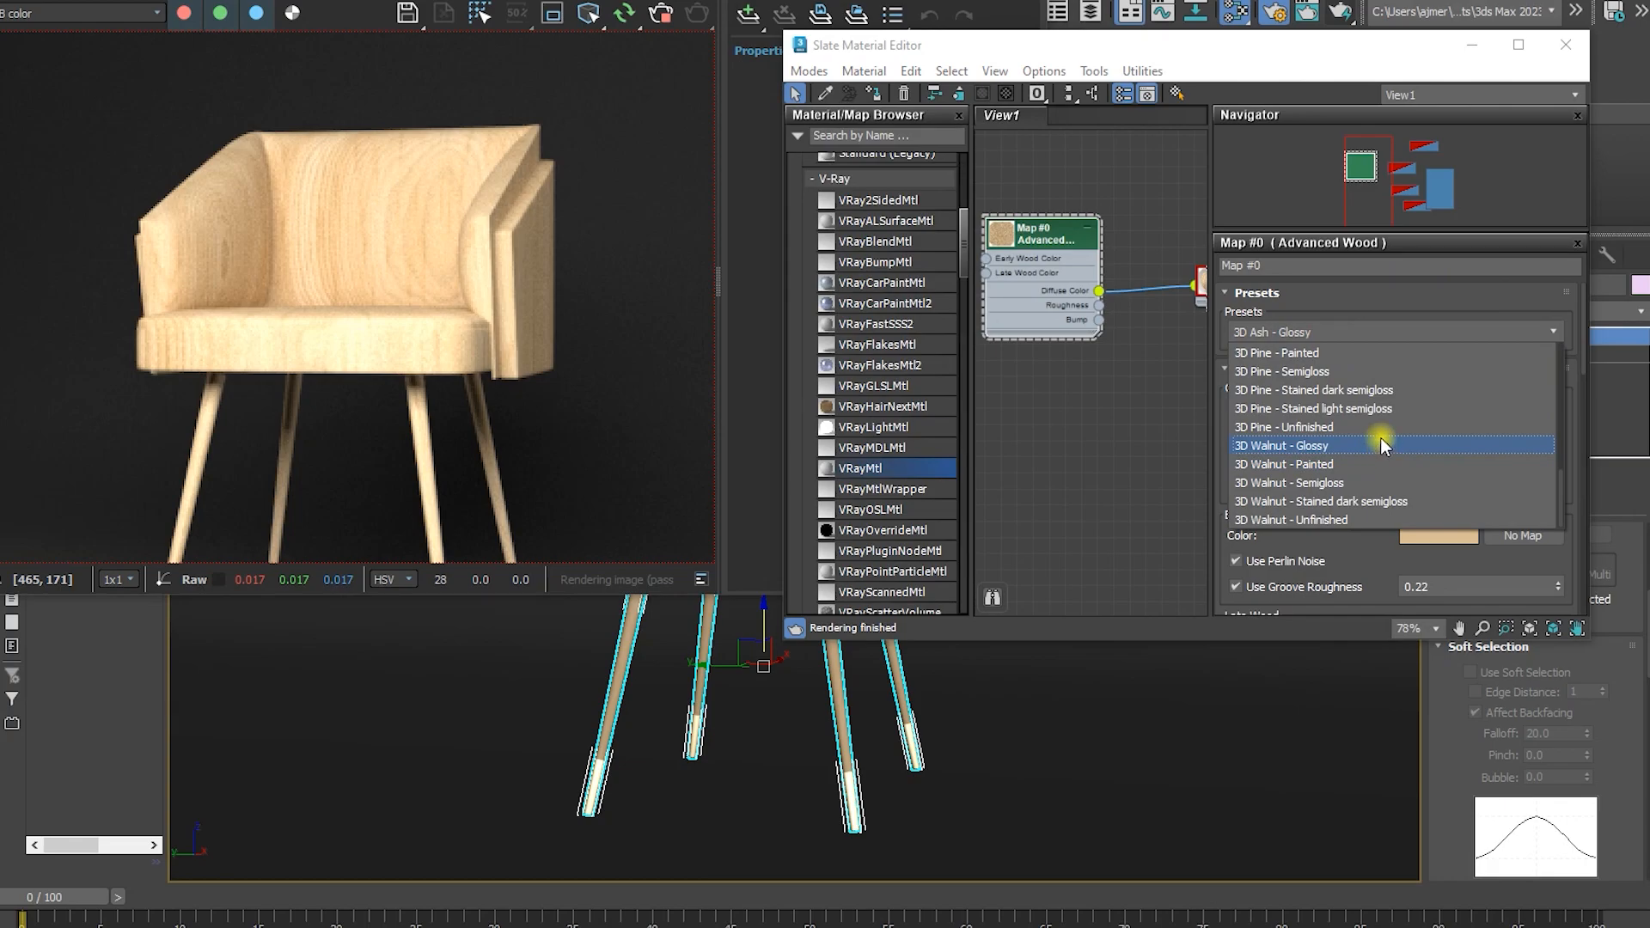
{"action": "left_click", "coordinate": [1380, 447]}
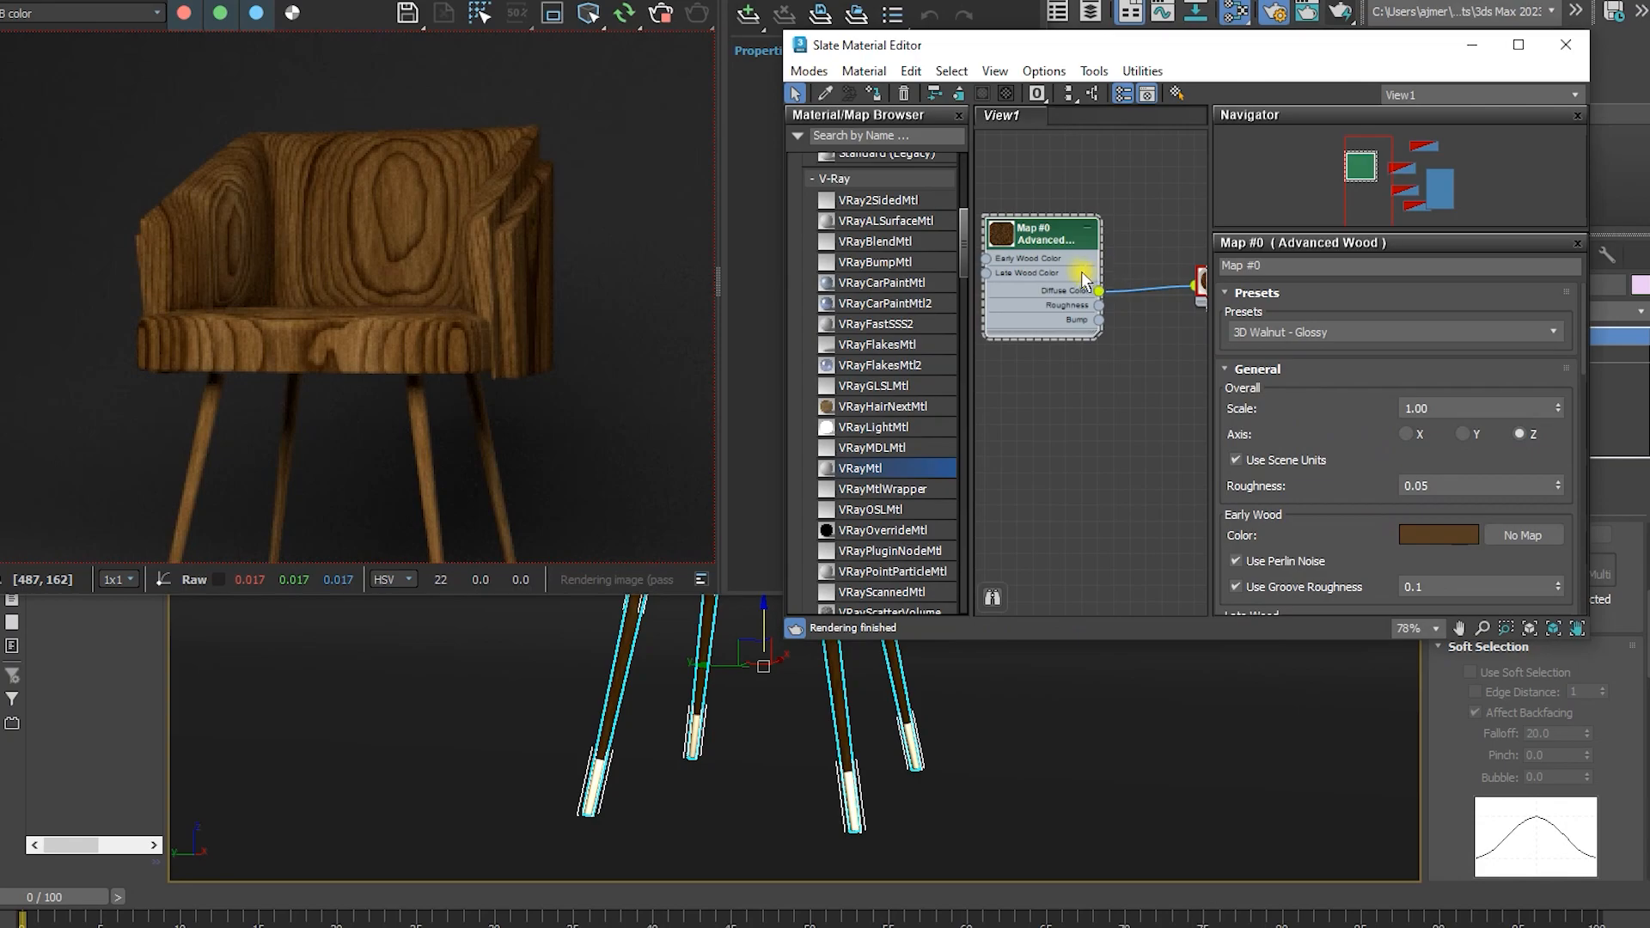
{"action": "scroll", "coordinate": [1364, 499], "scroll_direction": "down", "scroll_amount": 10}
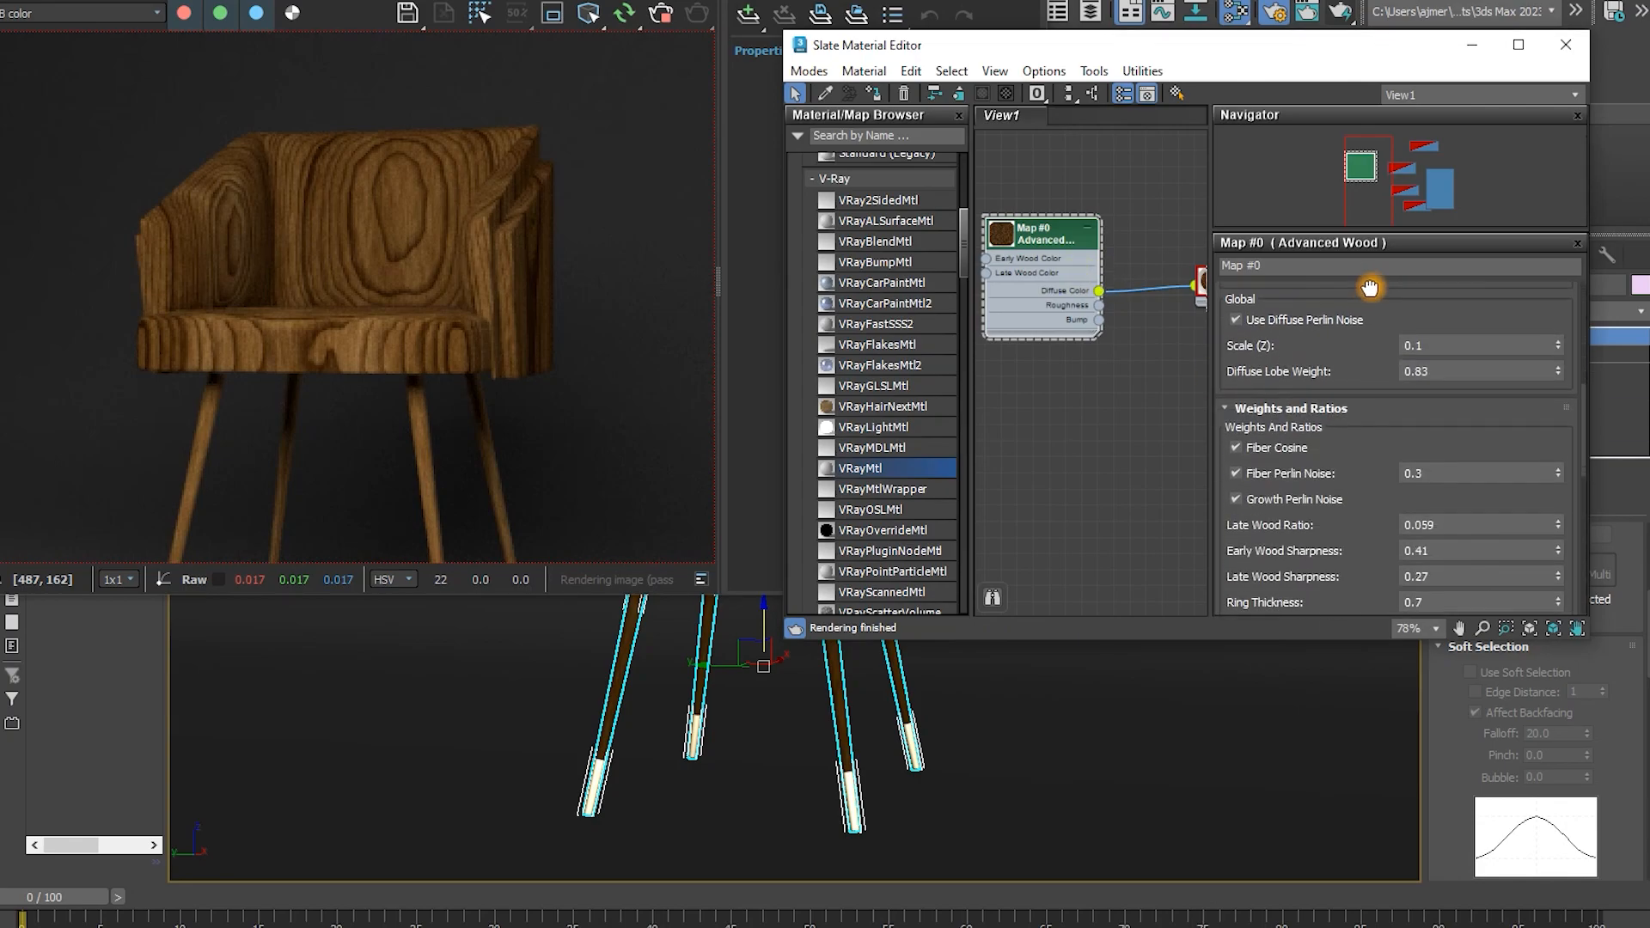
{"action": "scroll", "coordinate": [1125, 334], "scroll_direction": "up", "scroll_amount": 1}
Expand the Material #3 node and connect the Advanced Wood map's Roughness output to its Reflection slot
{"action": "middle_click_drag", "start_coordinate": [1126, 333], "coordinate": [999, 324]}
{"action": "double_click", "coordinate": [1158, 277]}
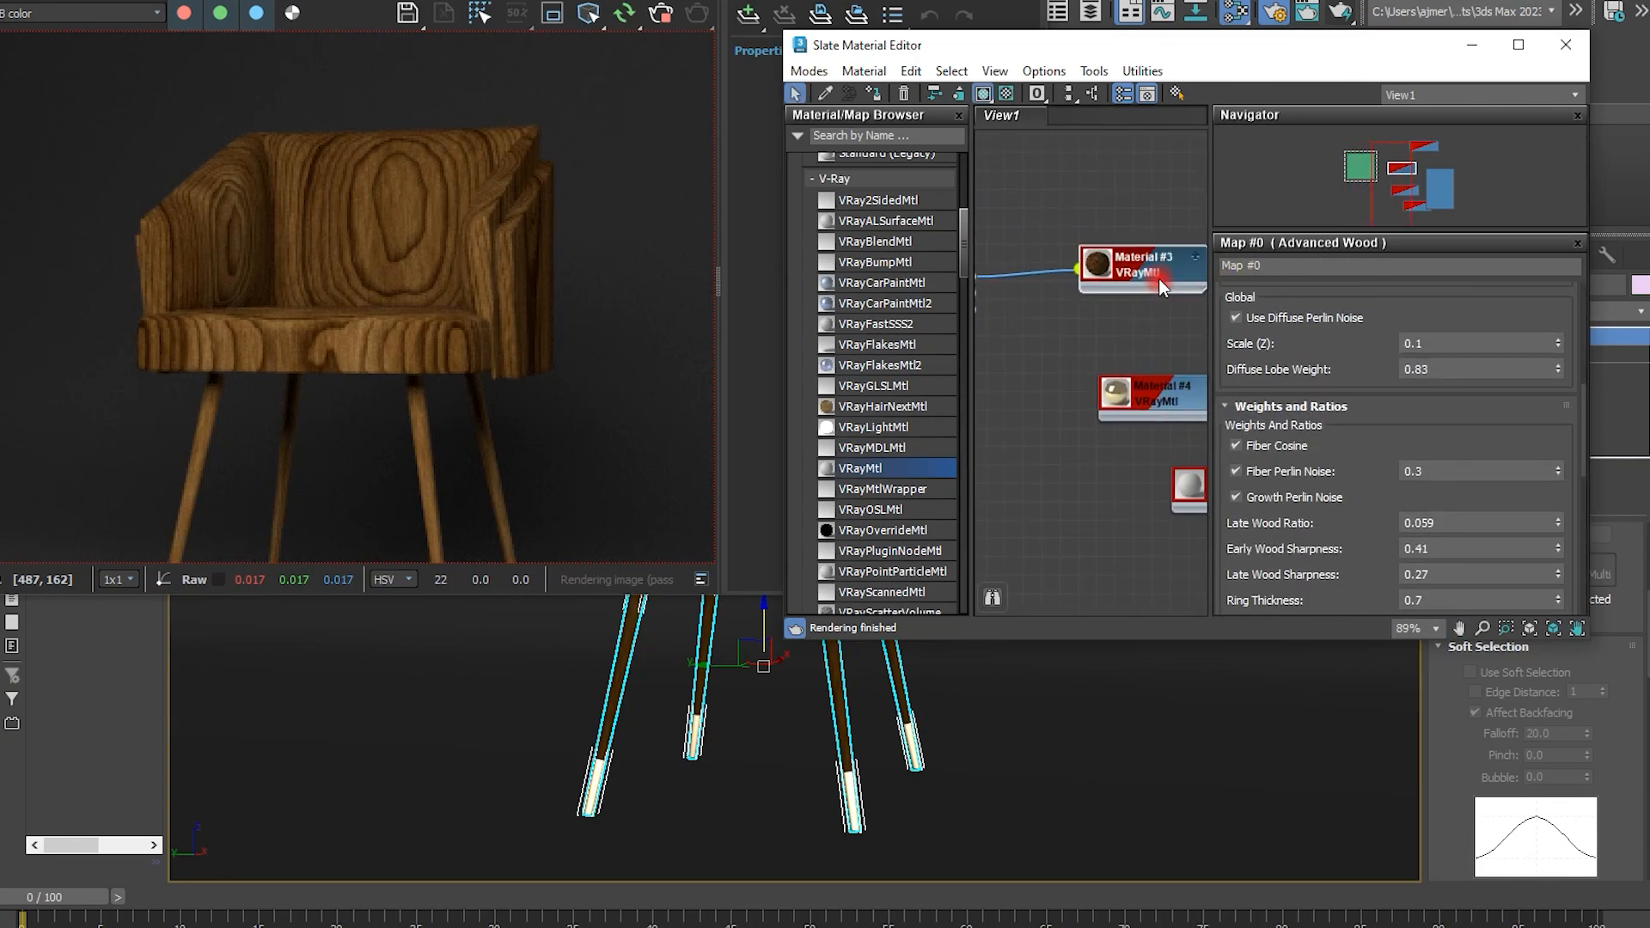
{"action": "left_click", "coordinate": [1196, 258]}
{"action": "scroll", "coordinate": [1062, 387], "scroll_direction": "down", "scroll_amount": 1}
{"action": "middle_click_drag", "start_coordinate": [1057, 387], "coordinate": [1124, 309]}
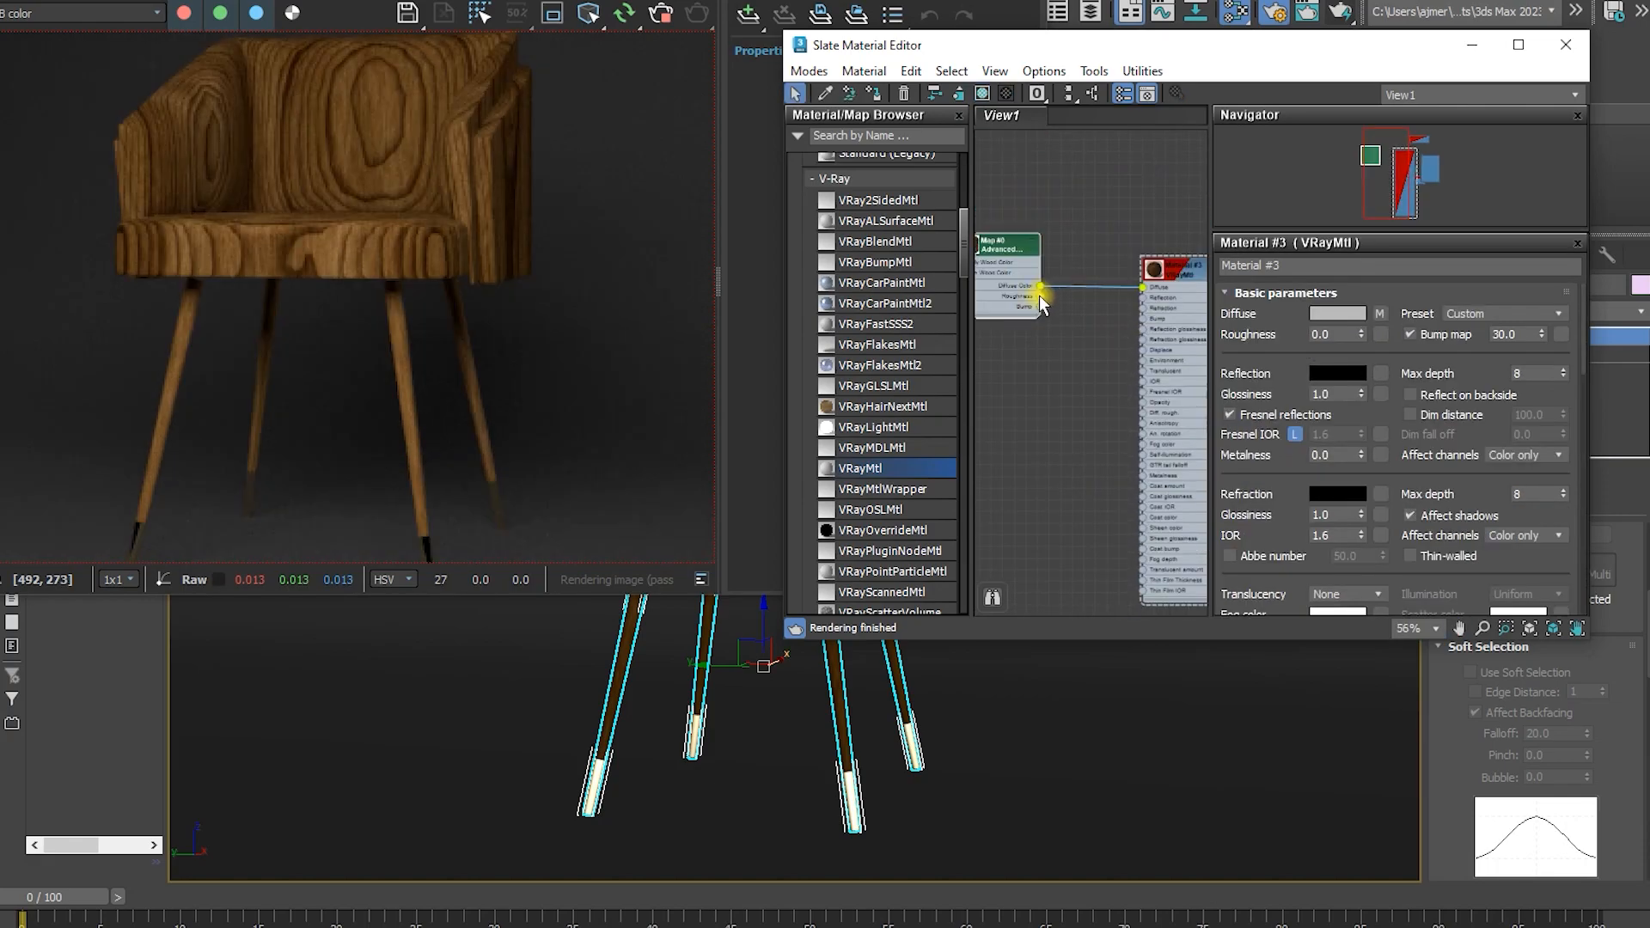
{"action": "left_click_drag", "start_coordinate": [1039, 296], "coordinate": [1143, 318]}
{"action": "left_click_drag", "start_coordinate": [1375, 376], "coordinate": [1378, 374]}
{"action": "left_click", "coordinate": [1142, 403]}
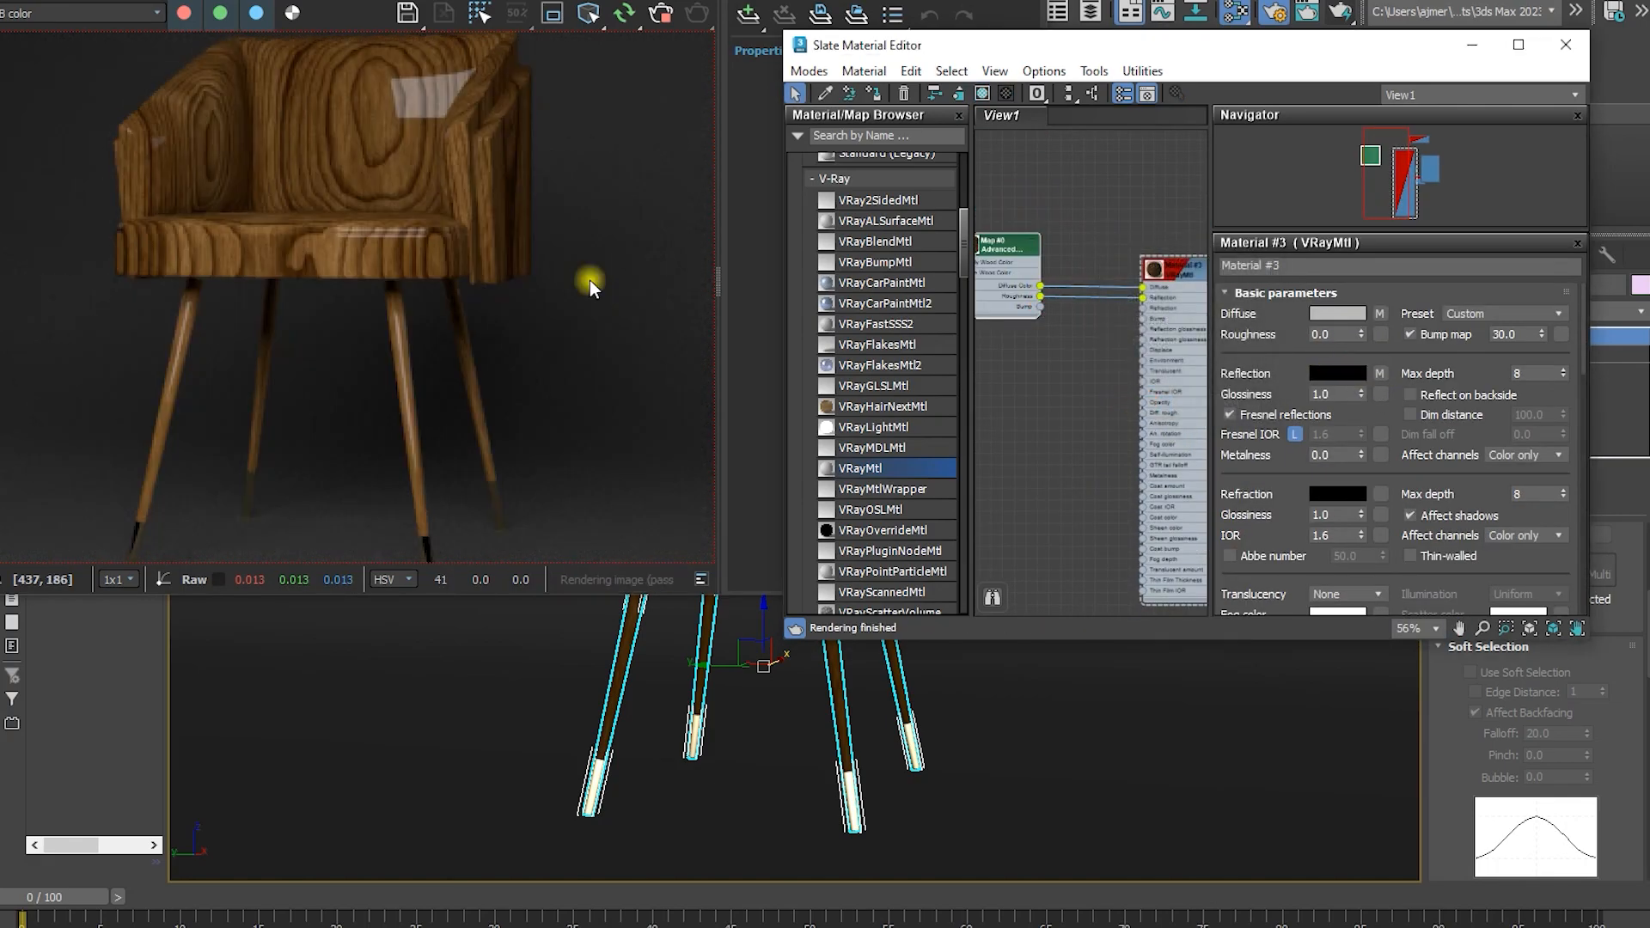
Add a VRayNormalMap to Material #3's Bump slot and feed the wood map's Bump output into its Bump map input
{"action": "scroll", "coordinate": [1146, 334], "scroll_direction": "up", "scroll_amount": 3}
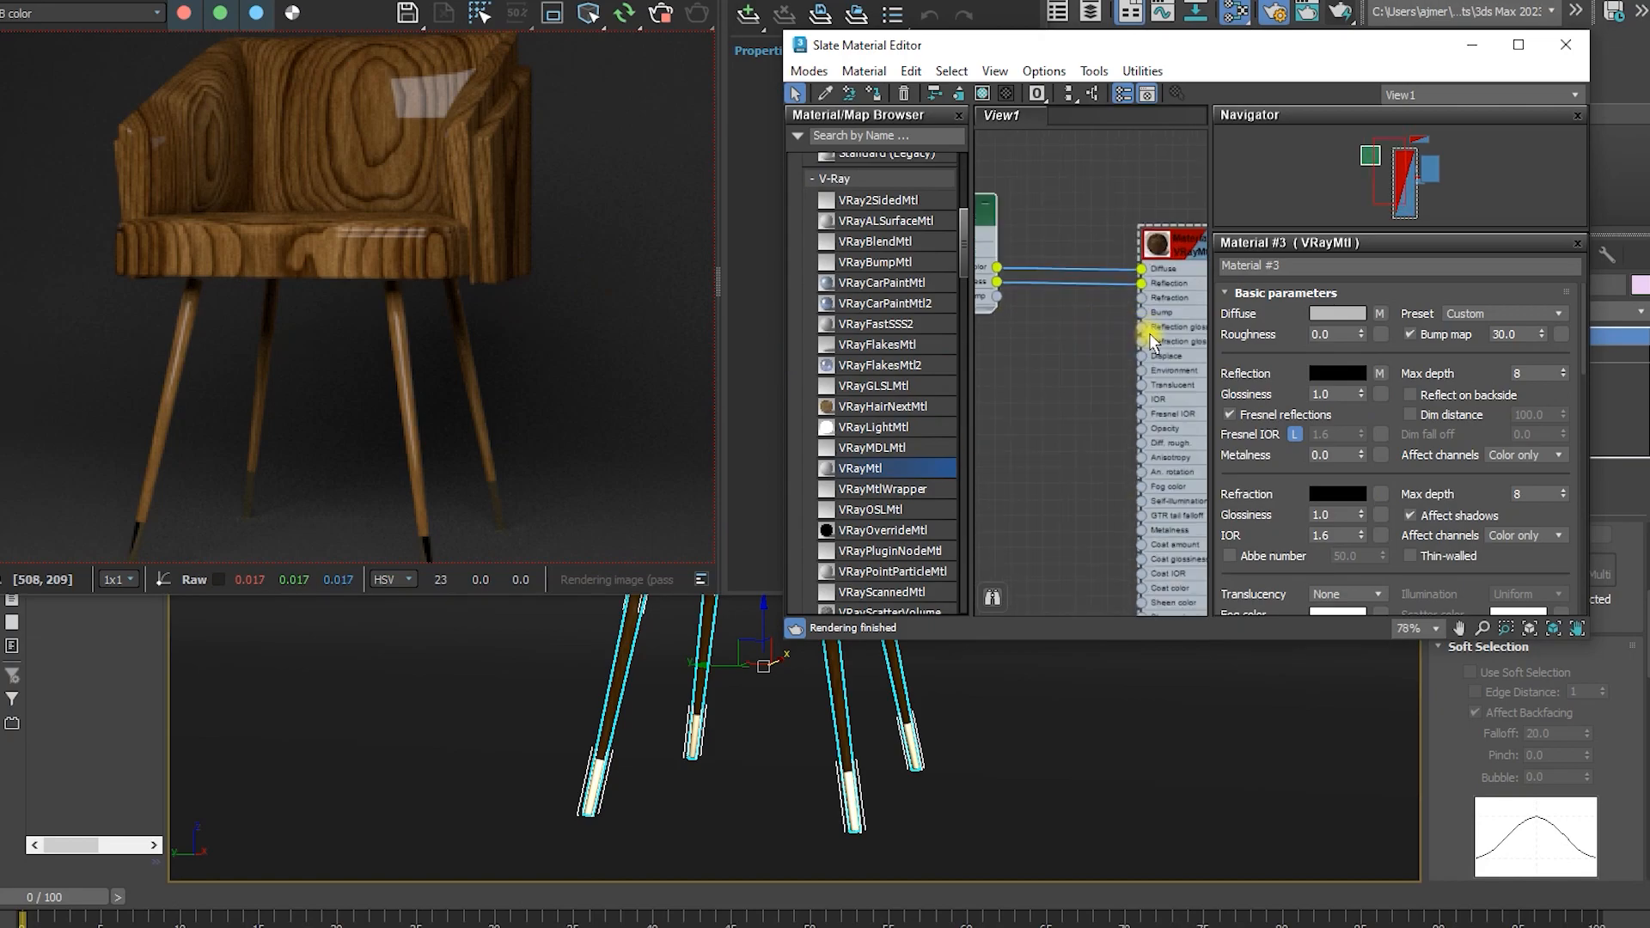
{"action": "left_click_drag", "start_coordinate": [1140, 312], "coordinate": [1058, 312]}
{"action": "mouse_move", "coordinate": [1146, 443]}
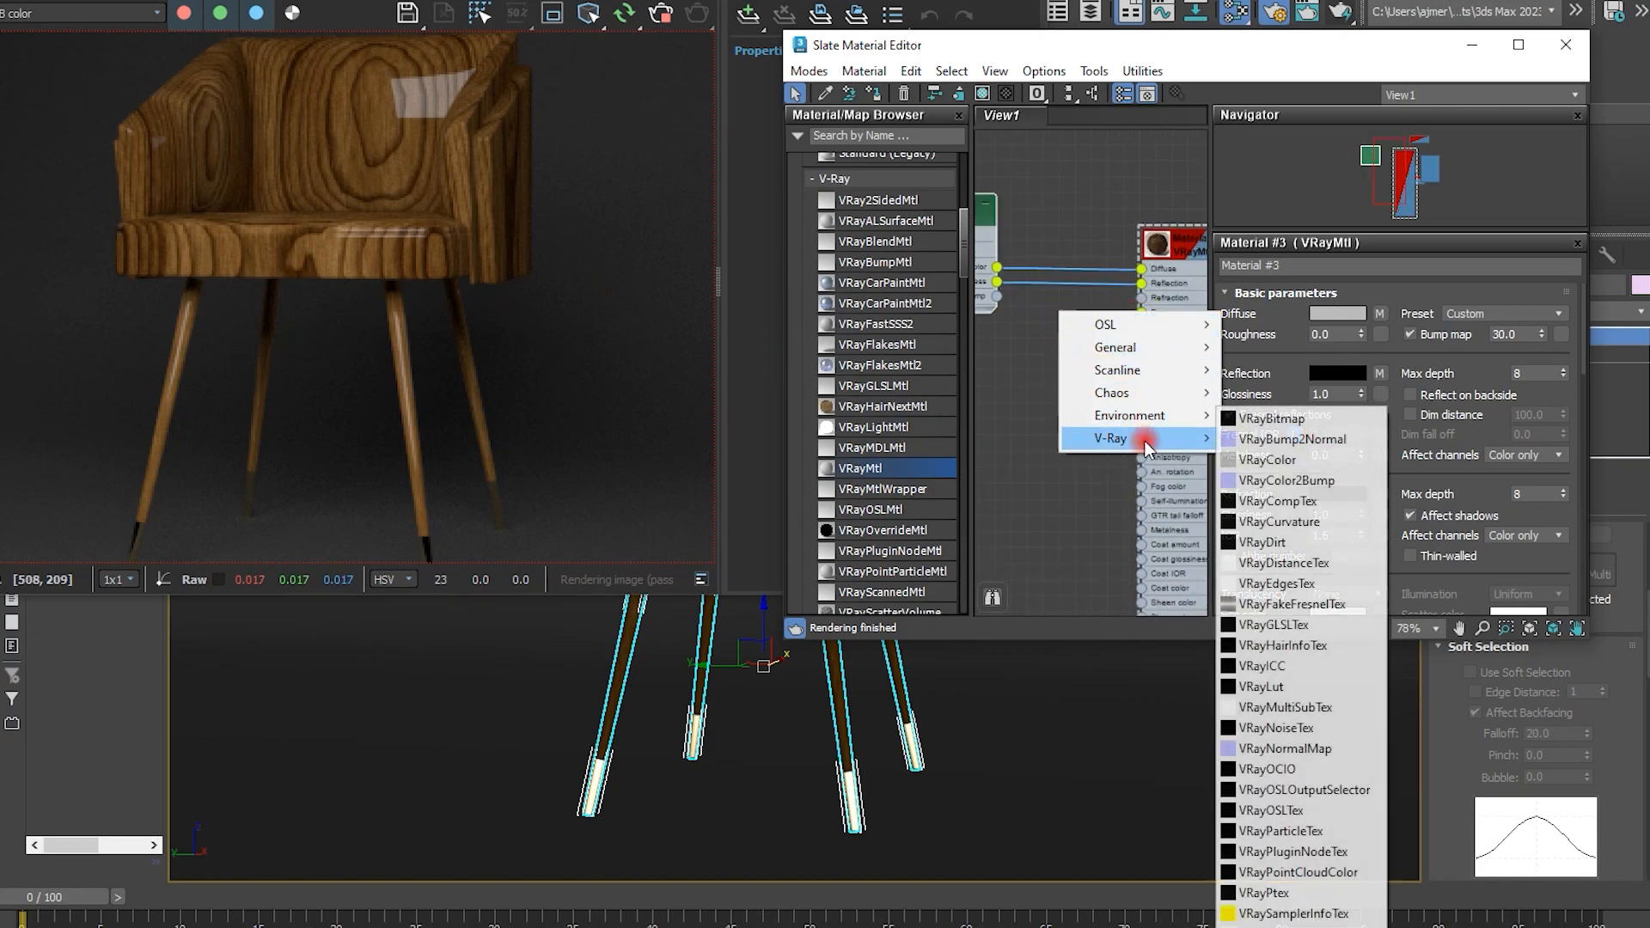
{"action": "left_click", "coordinate": [1291, 749]}
{"action": "scroll", "coordinate": [981, 309], "scroll_direction": "up", "scroll_amount": 2}
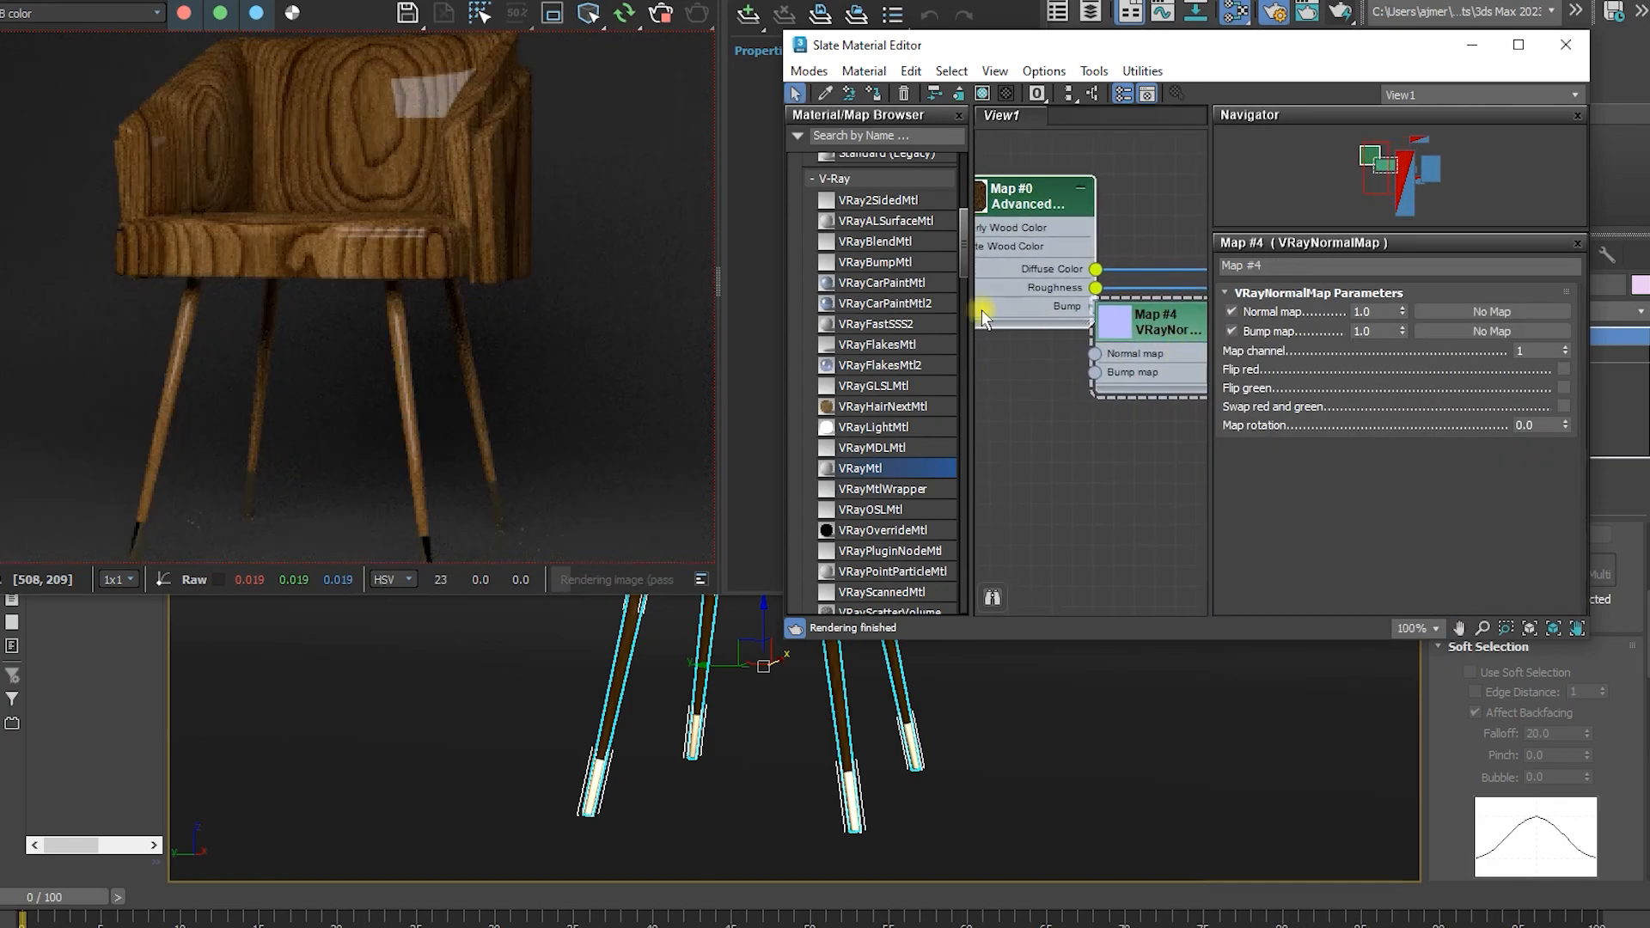
{"action": "left_click_drag", "start_coordinate": [1083, 307], "coordinate": [1094, 373]}
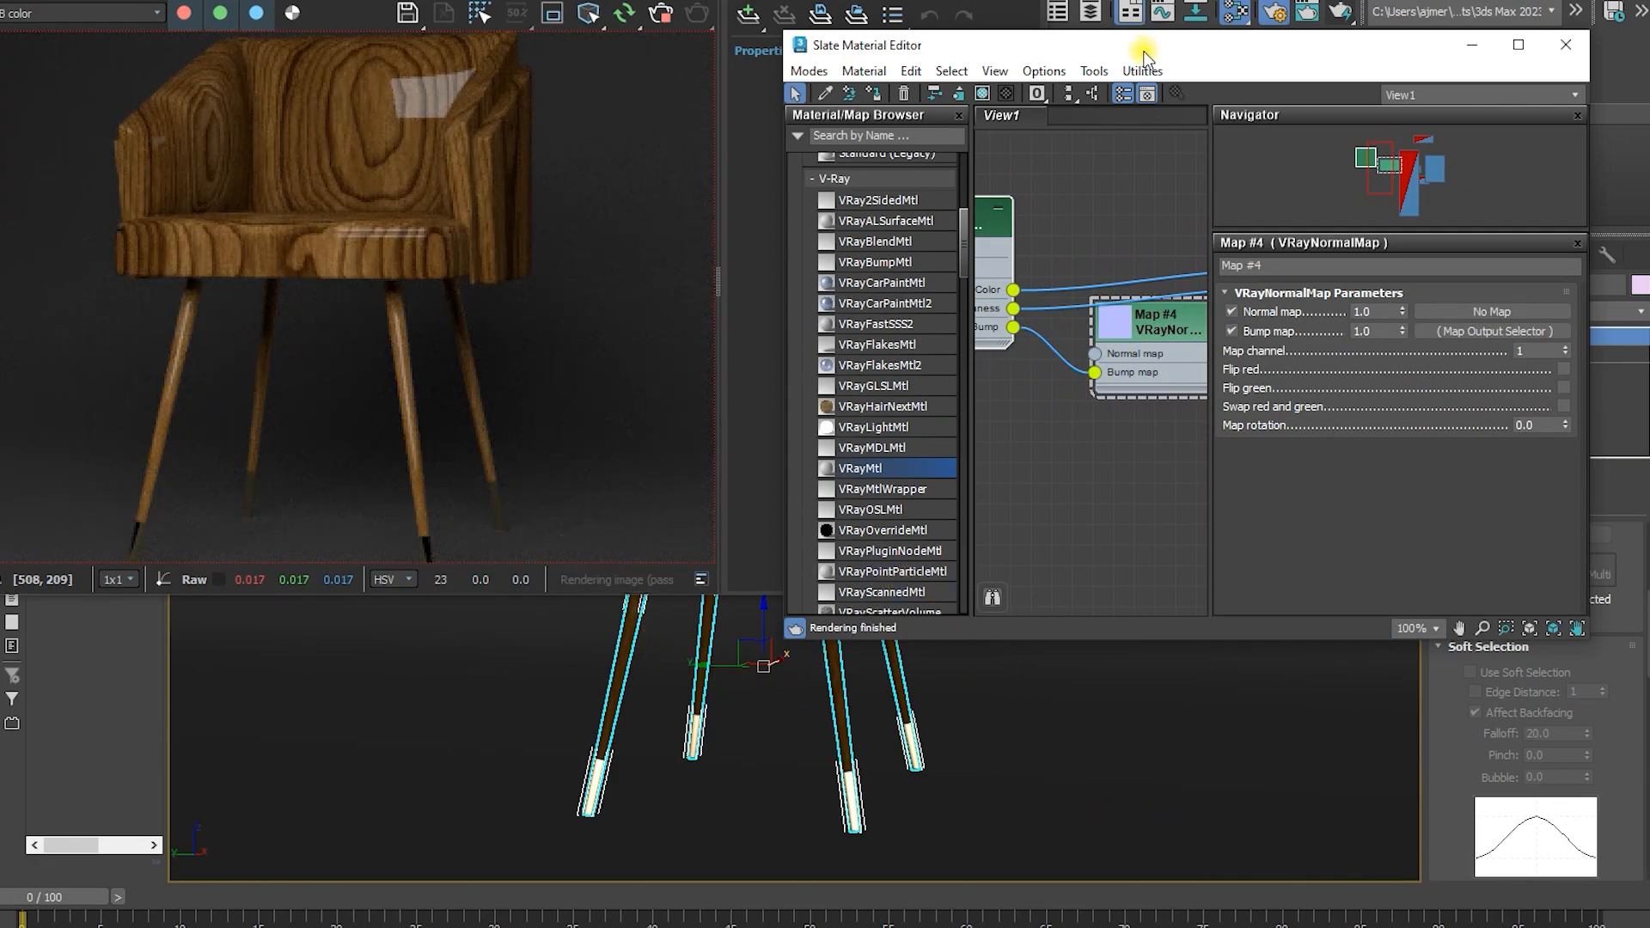
{"action": "left_click", "coordinate": [1467, 45]}
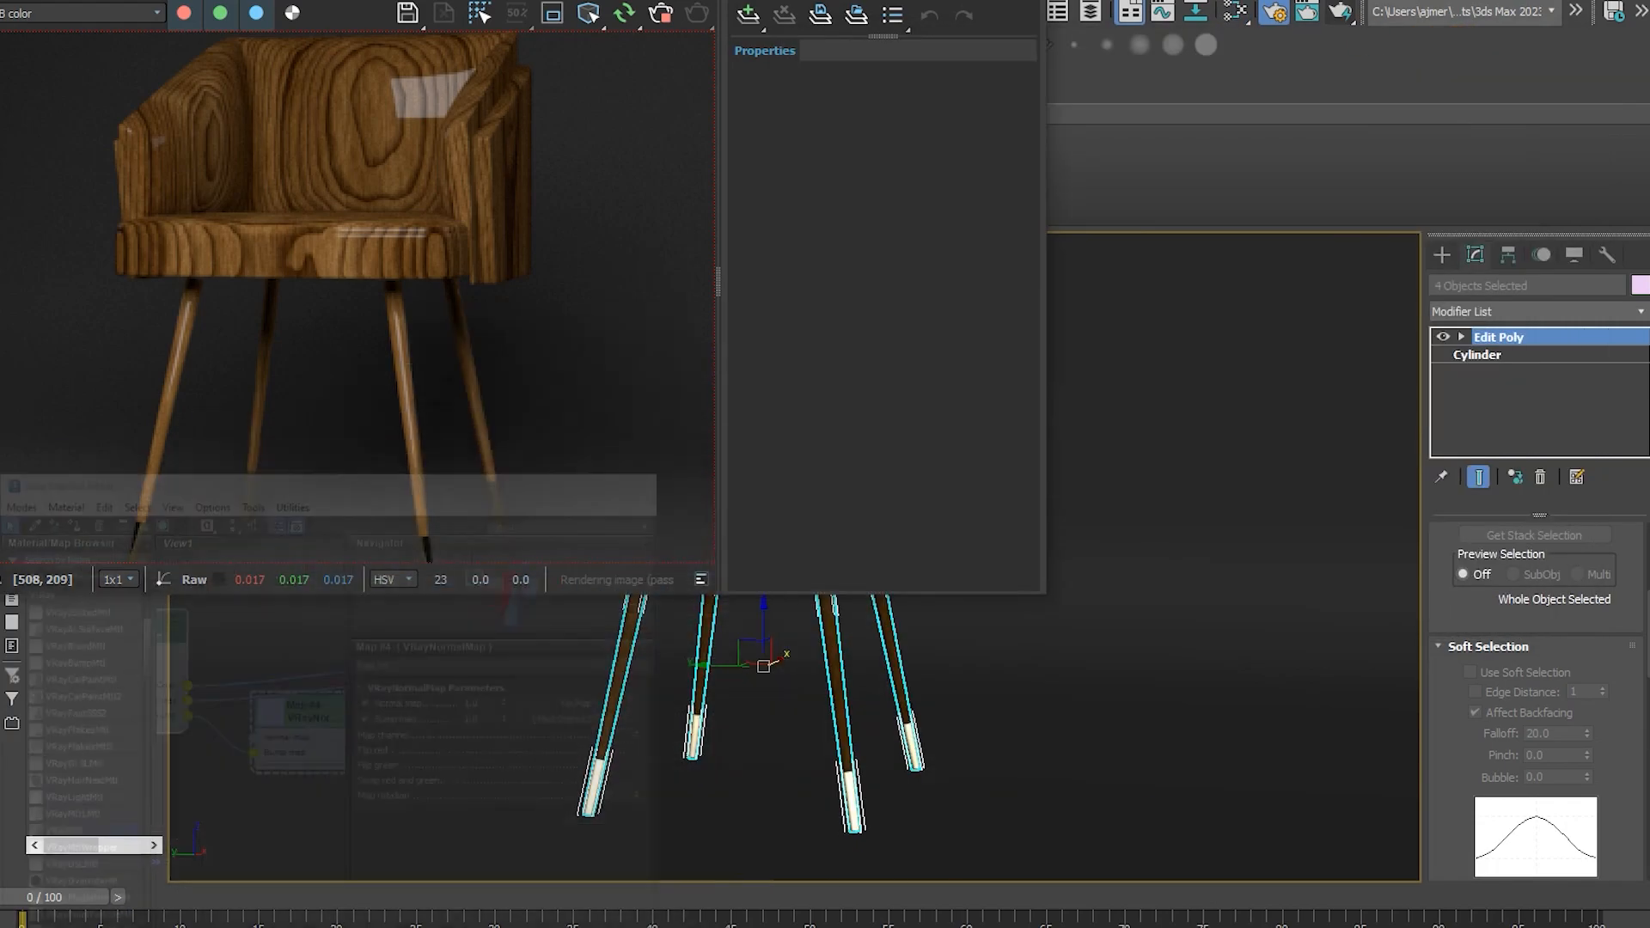
Add a UVW Map modifier to the chair legs and set its mapping to Cylindrical with Cap enabled
{"action": "left_click_drag", "start_coordinate": [515, 2], "coordinate": [512, 8]}
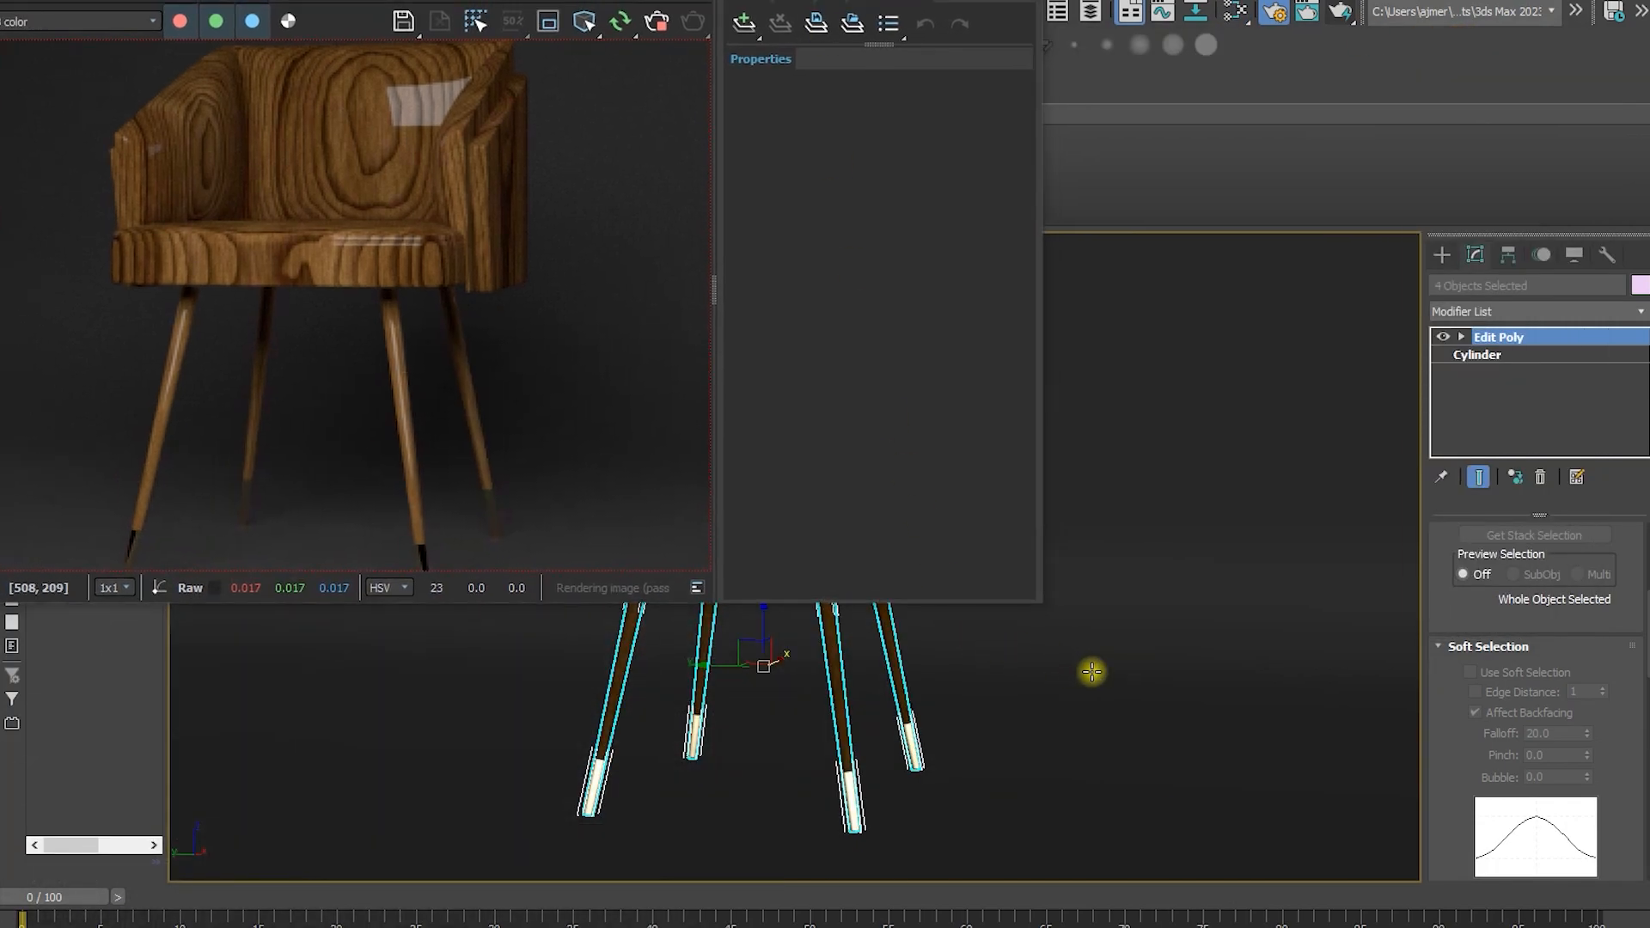
{"action": "left_click", "coordinate": [846, 702]}
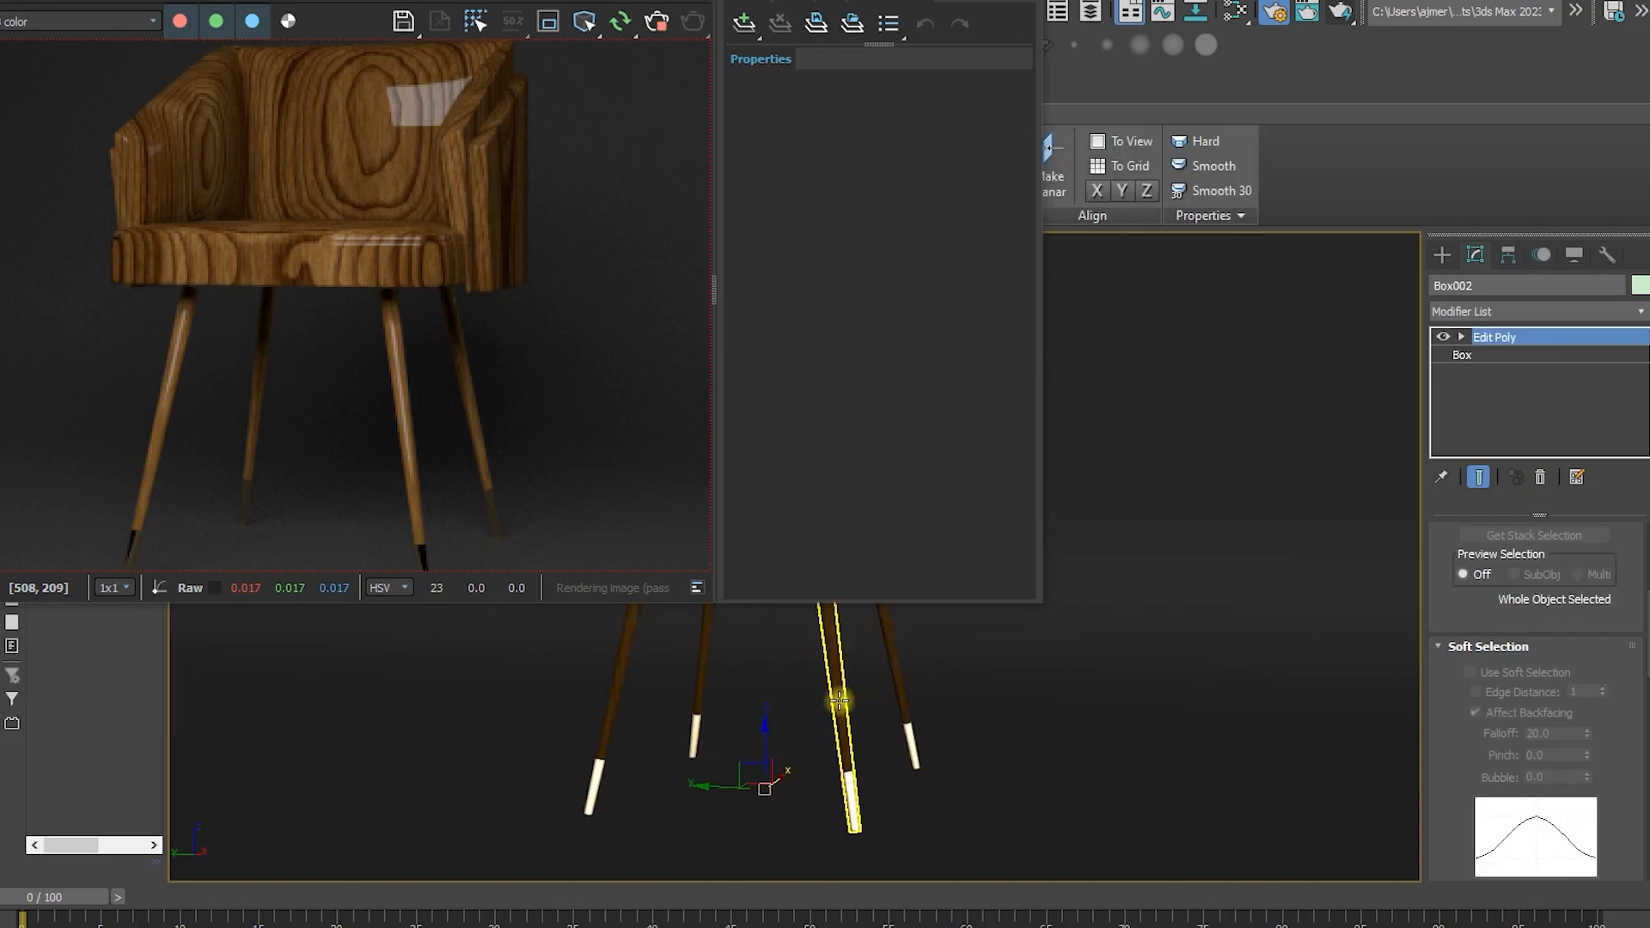
{"action": "left_click", "coordinate": [836, 701]}
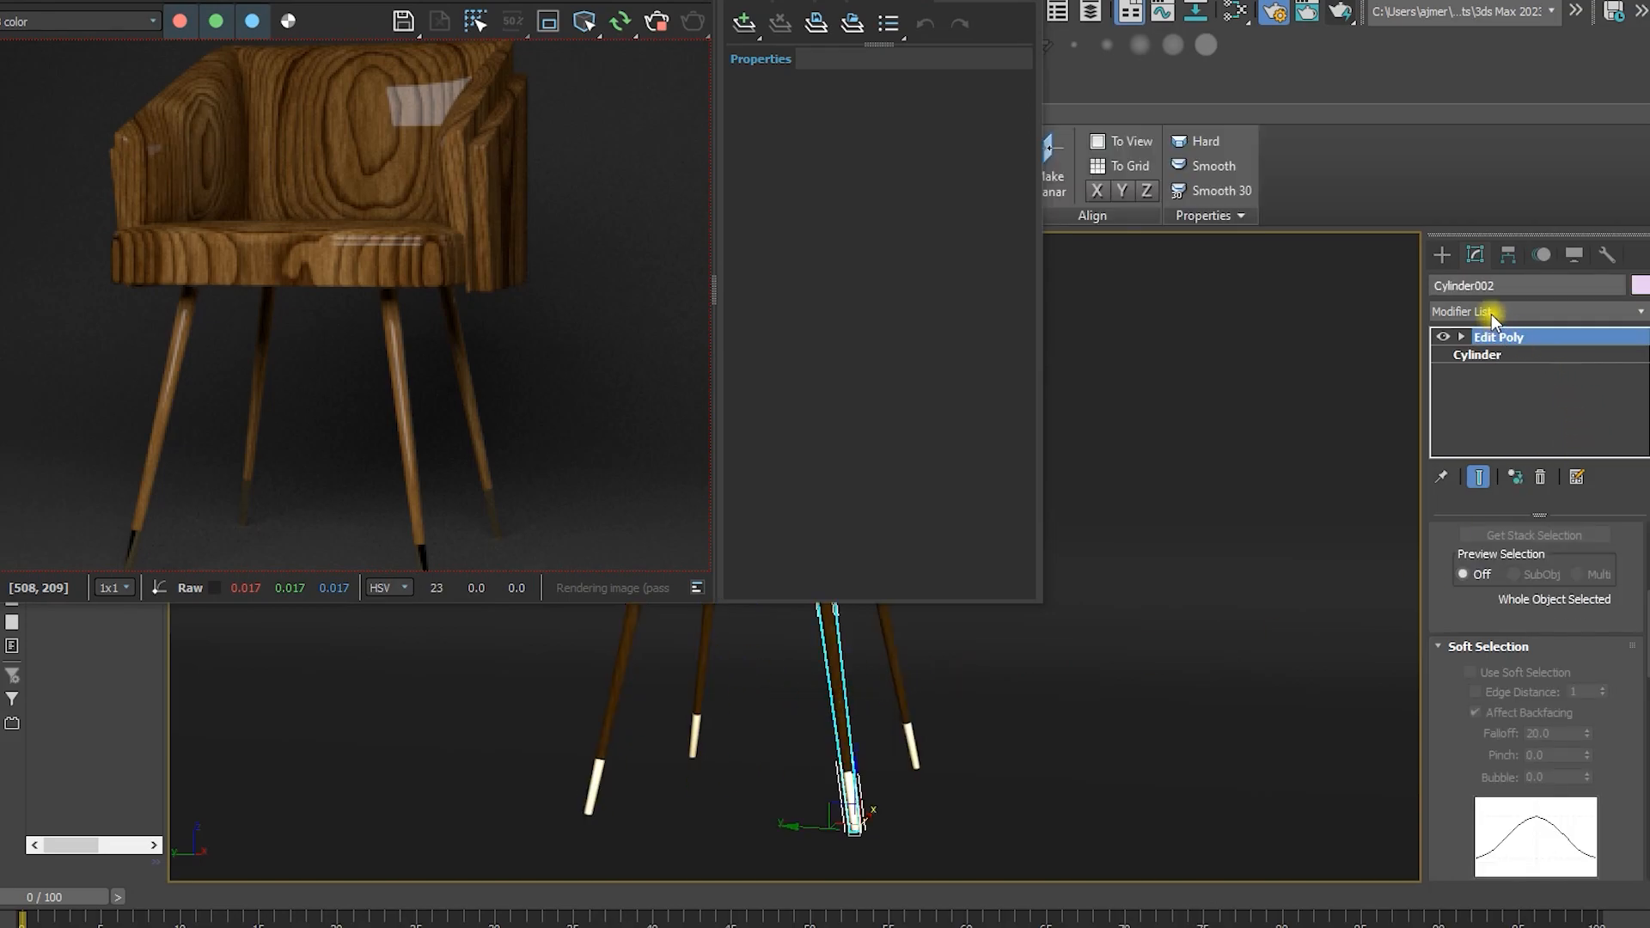
{"action": "left_click", "coordinate": [1492, 313]}
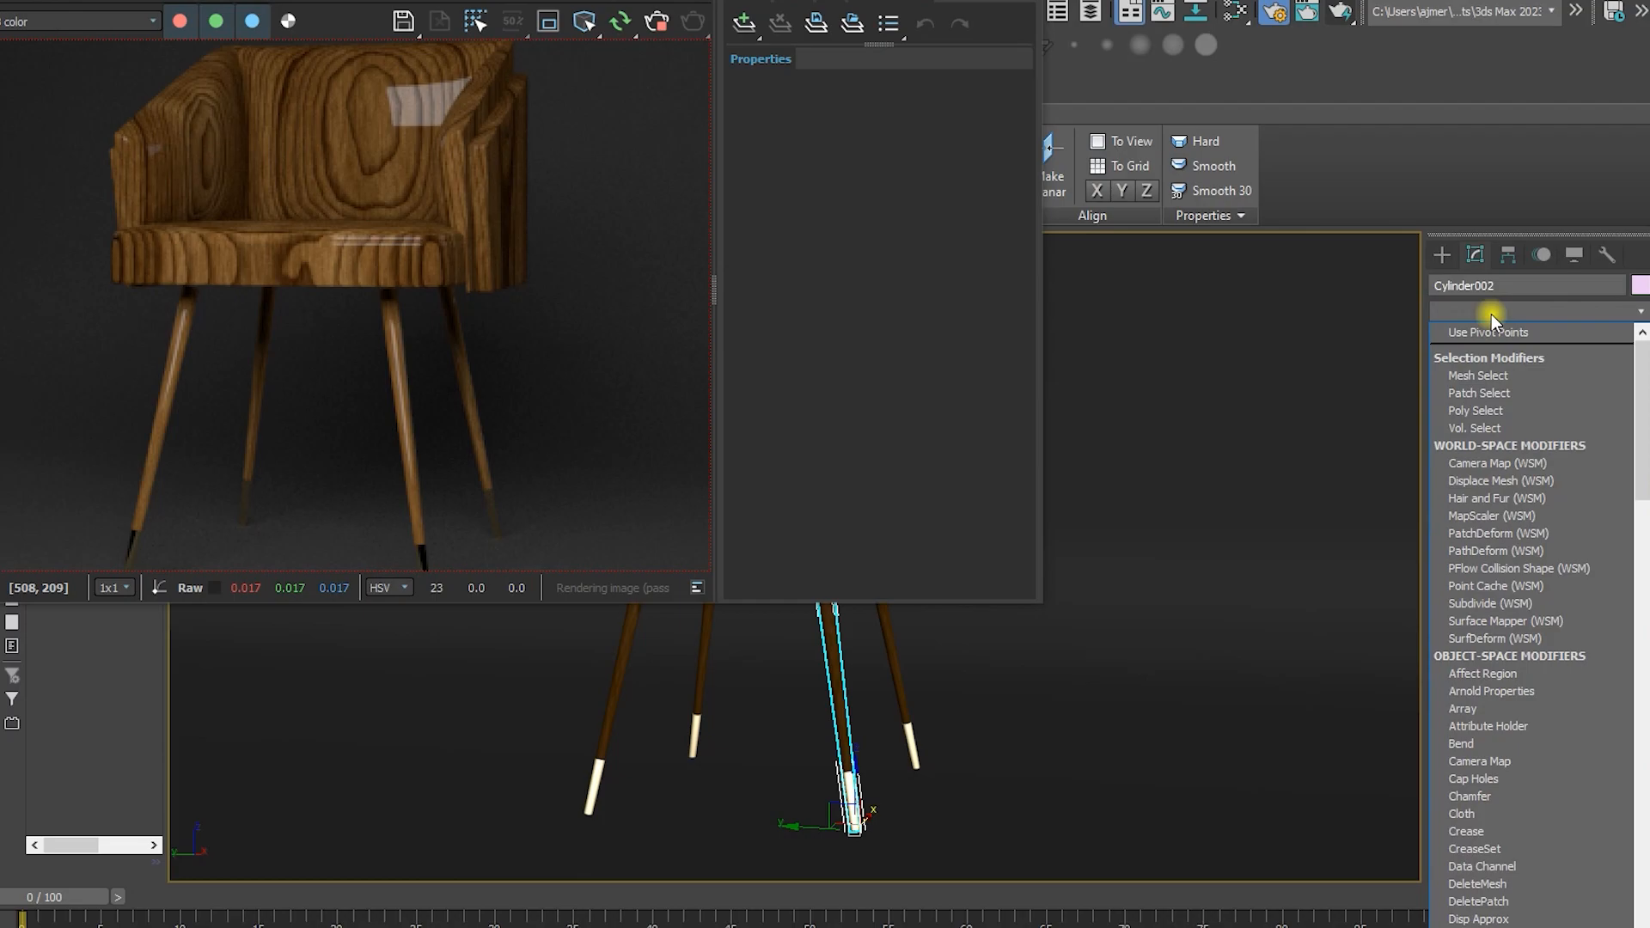
{"action": "type", "text": "uvw"}
{"action": "key", "text": "Return"}
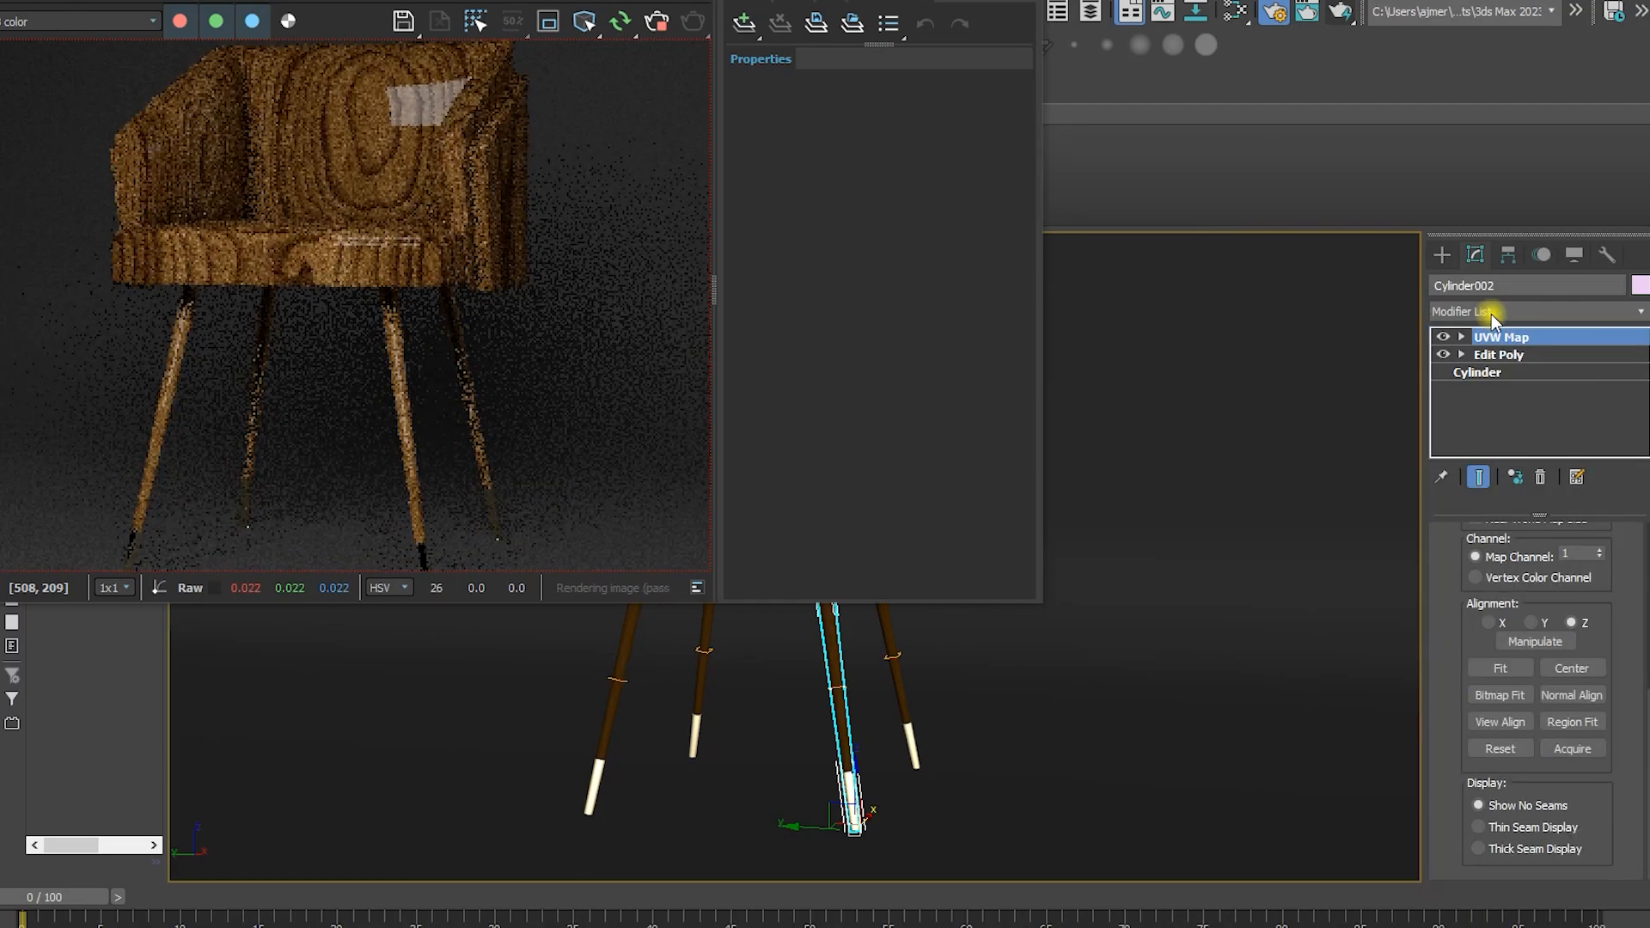
{"action": "scroll", "coordinate": [1598, 607], "scroll_direction": "up", "scroll_amount": 5}
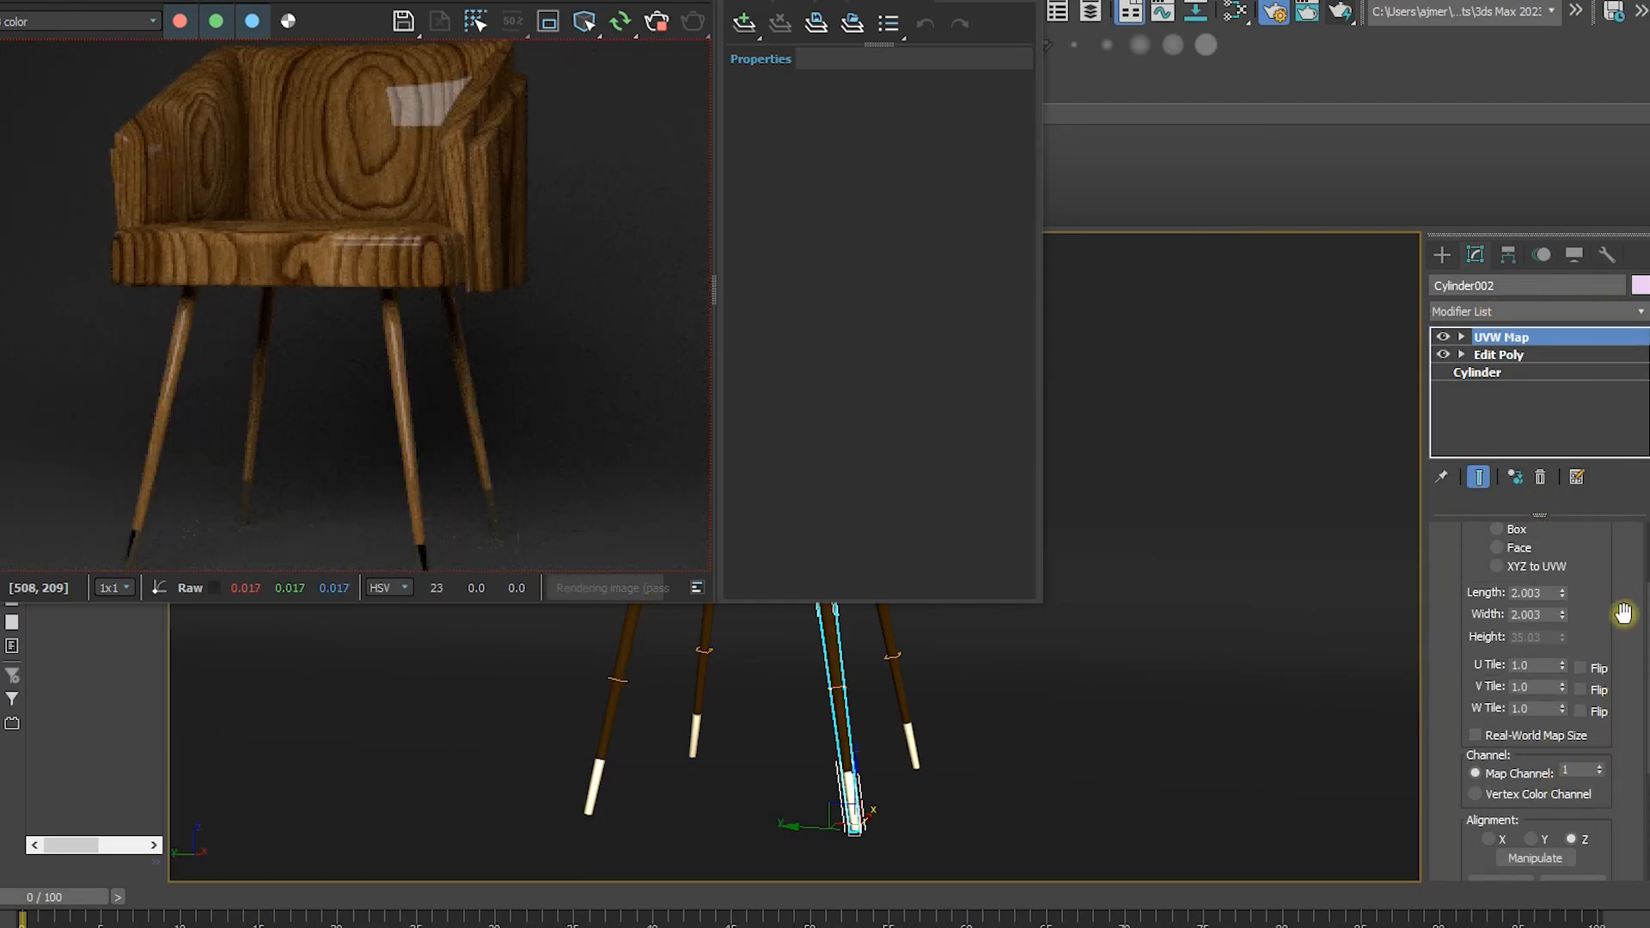
{"action": "left_click", "coordinate": [1538, 596]}
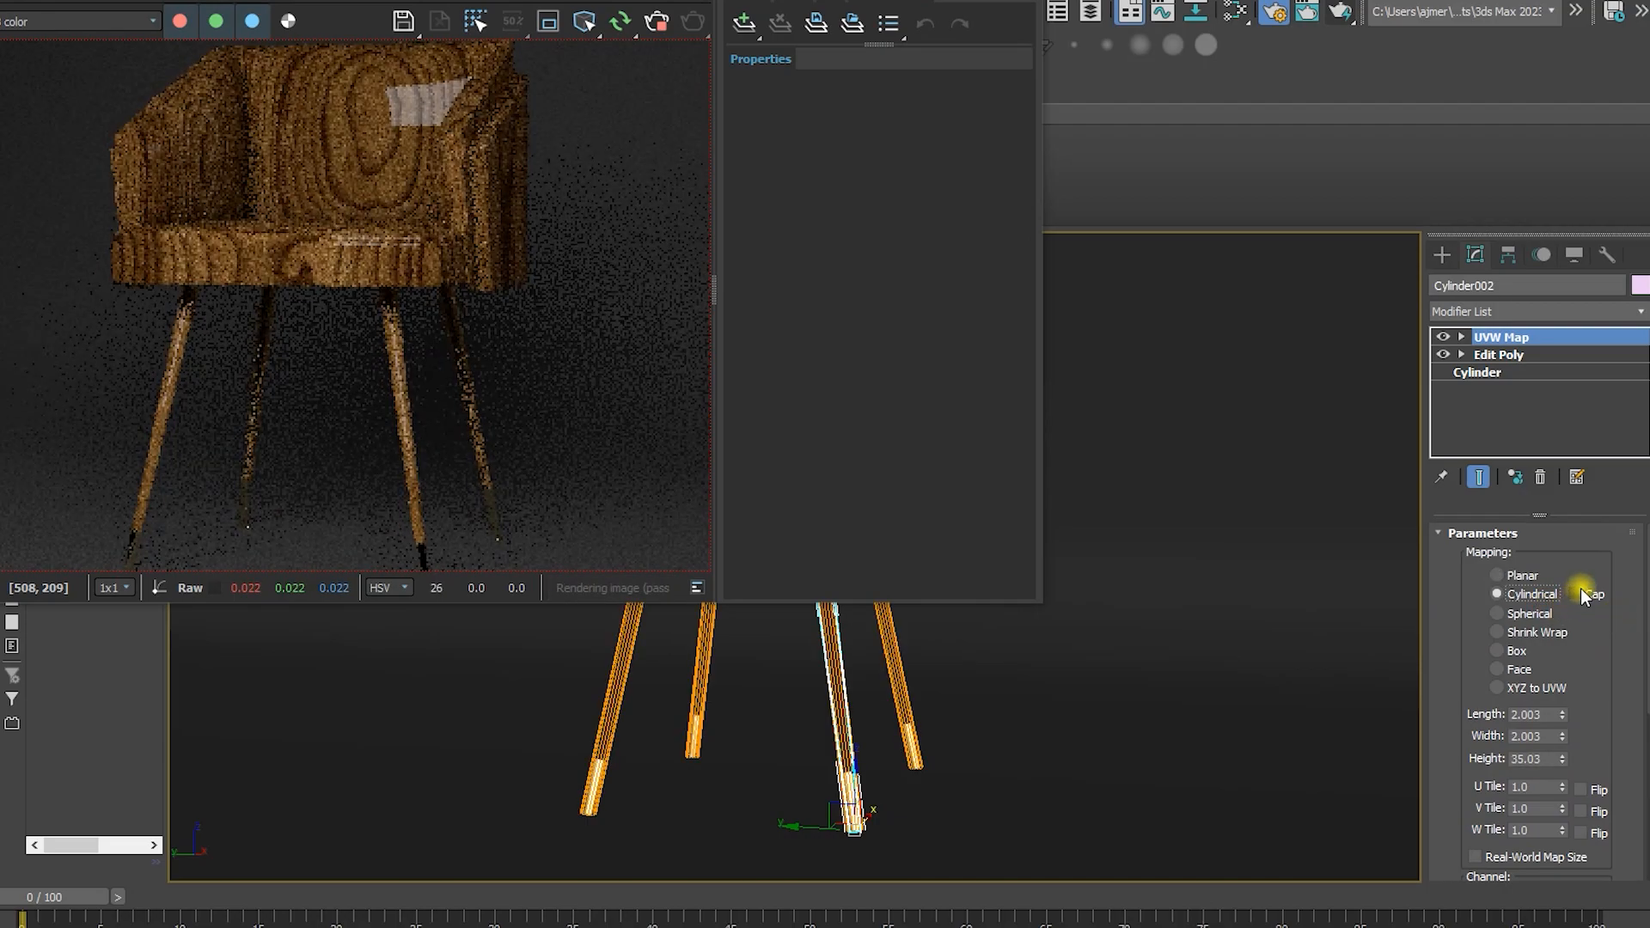
{"action": "left_click", "coordinate": [1576, 594]}
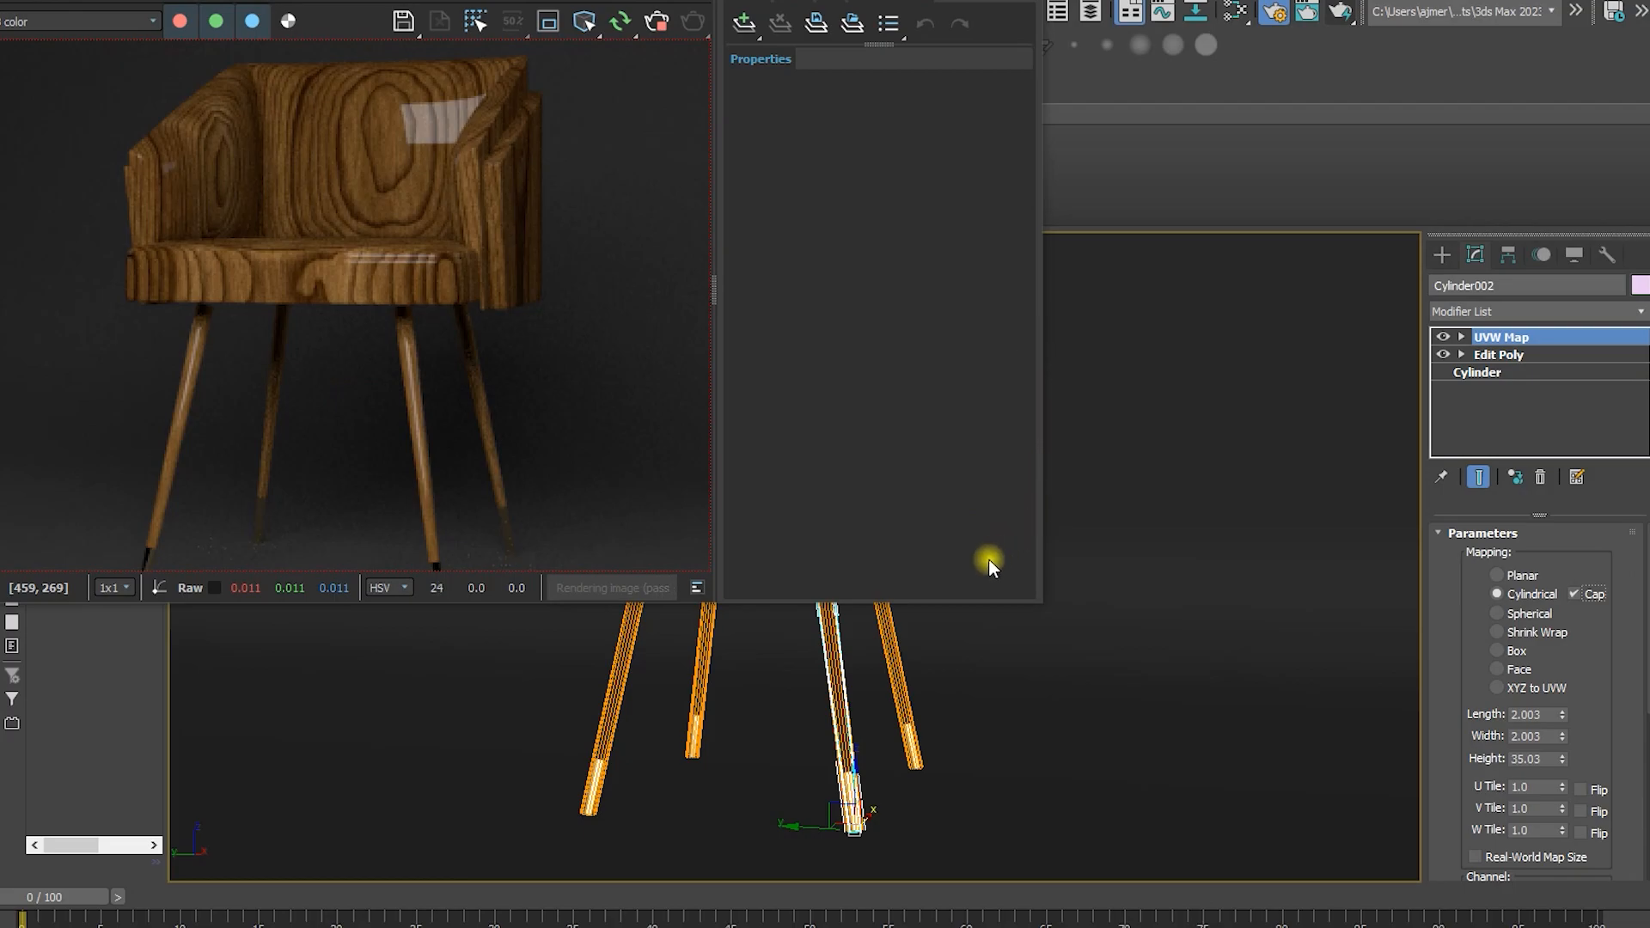
Add a UVW Map modifier with Box mapping to the chair's outer backrest shell, Shape001
{"action": "left_click_drag", "start_coordinate": [852, 0], "coordinate": [977, 497]}
{"action": "left_click", "coordinate": [928, 394]}
{"action": "left_click", "coordinate": [1466, 315]}
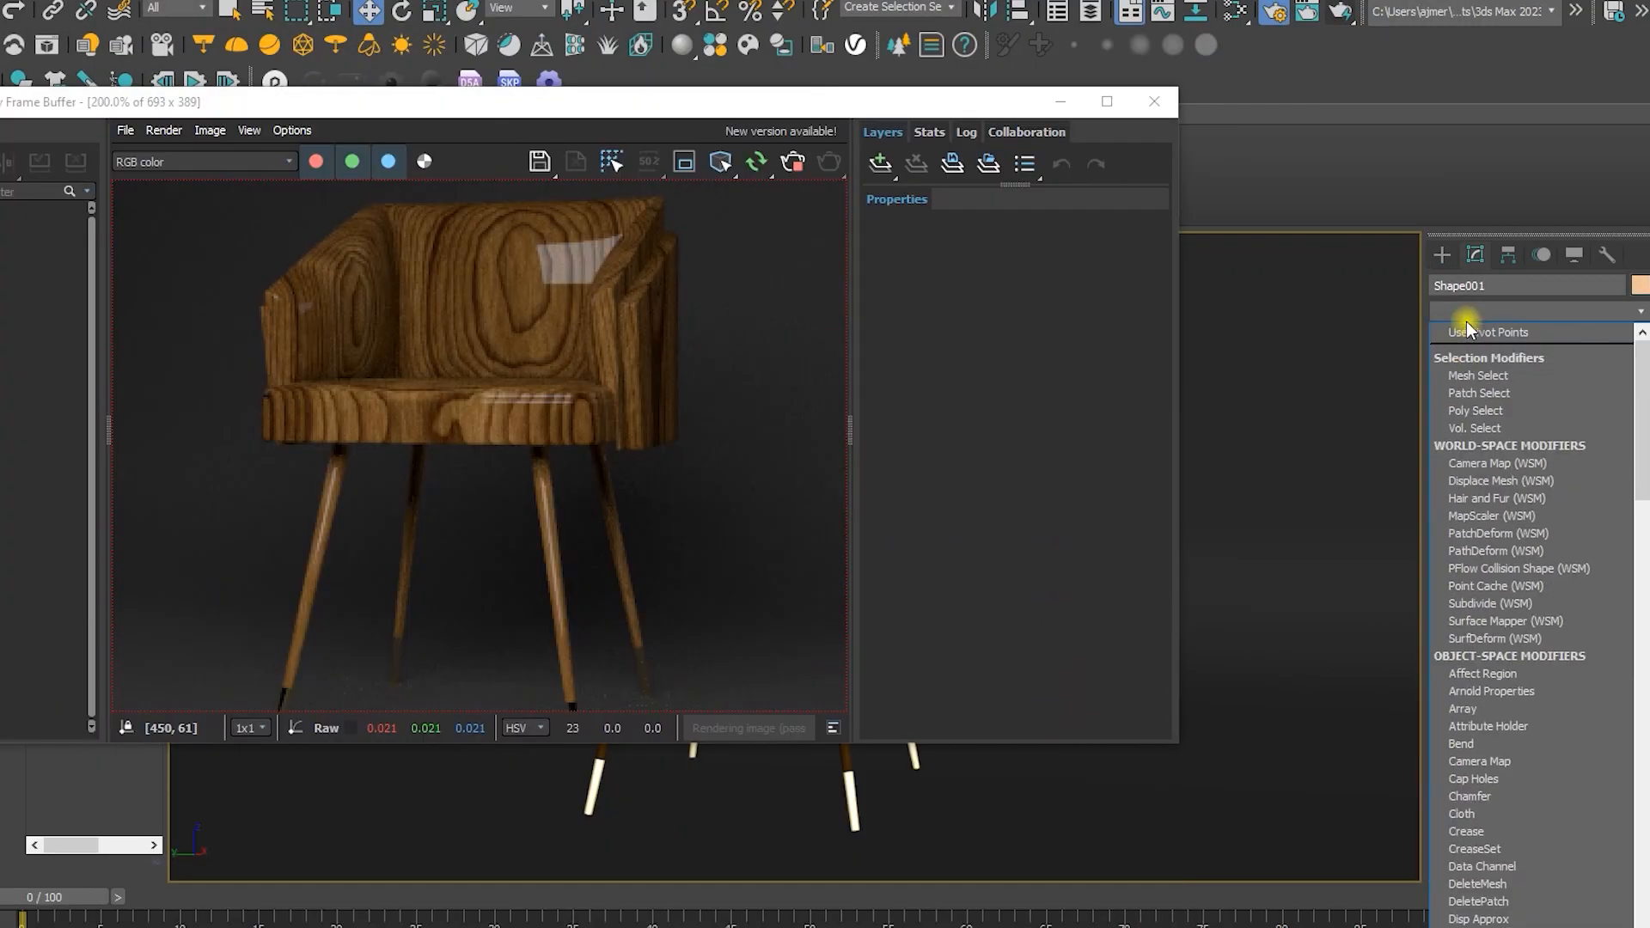
{"action": "type", "text": "uvw"}
{"action": "key", "text": "Return"}
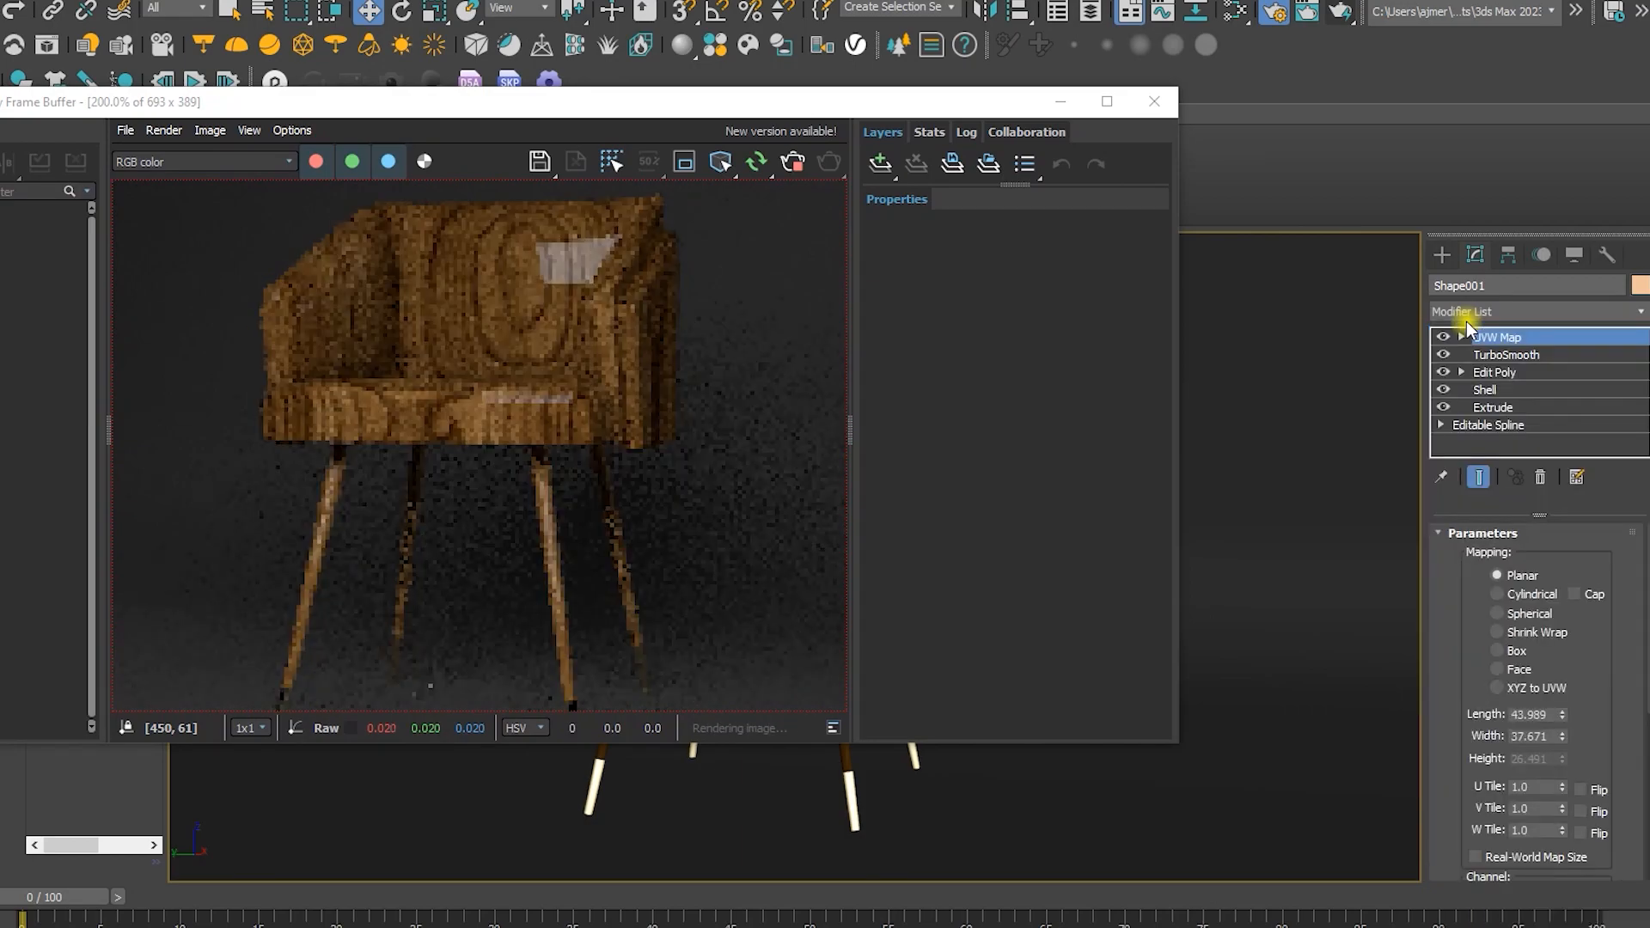
{"action": "left_click", "coordinate": [1515, 653]}
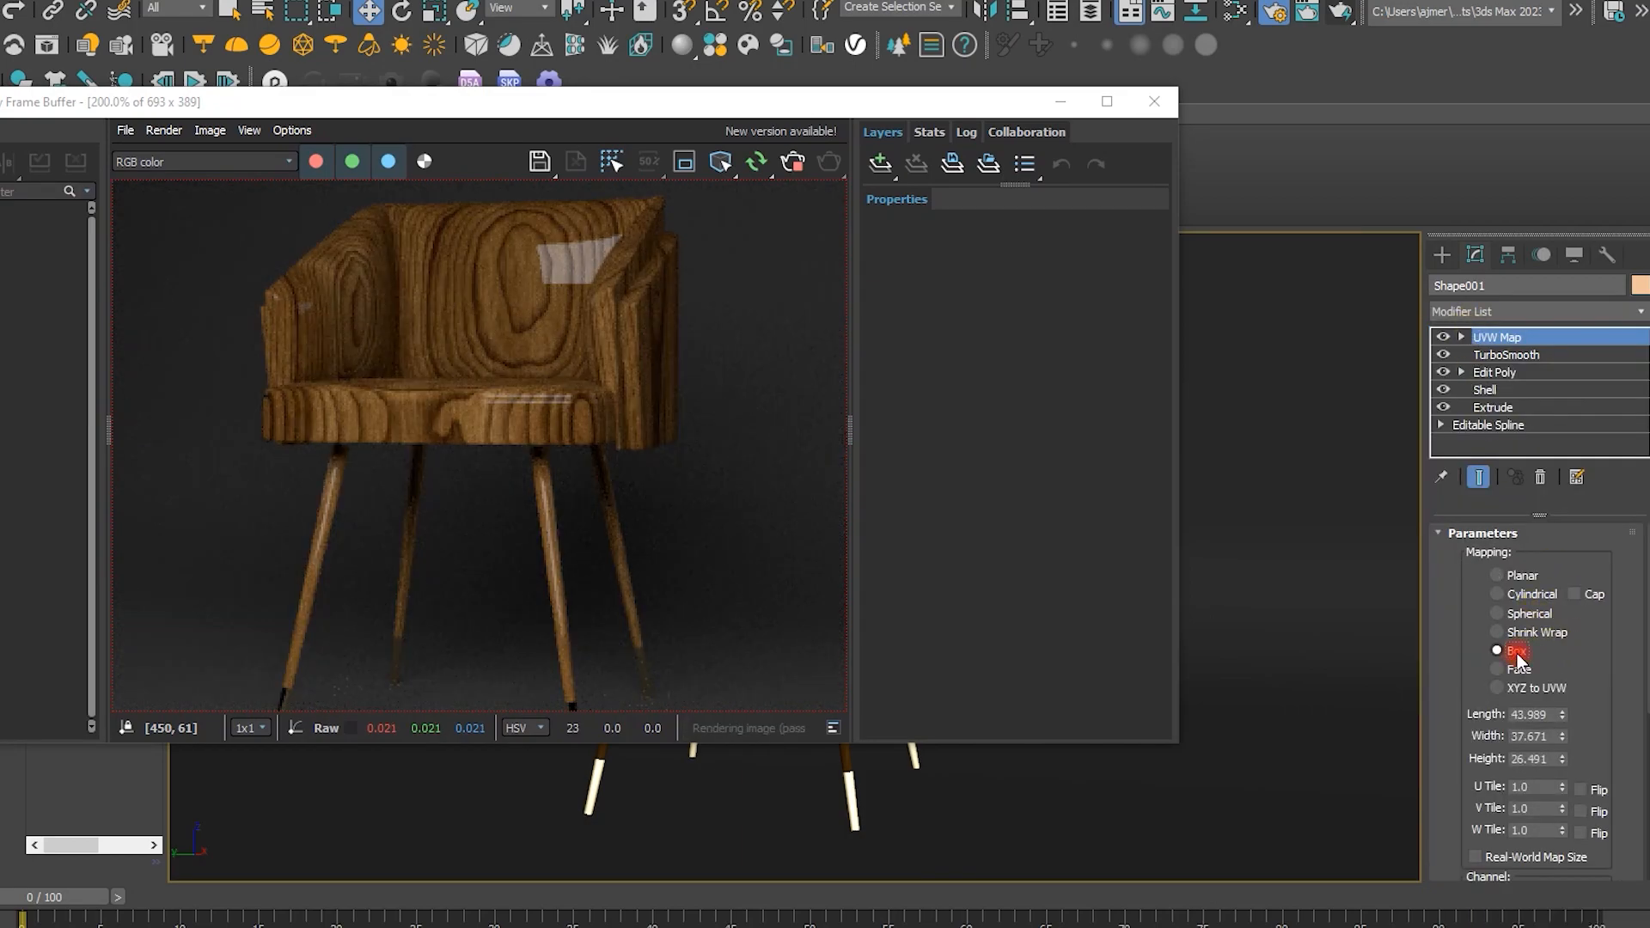
Add a UVW Map modifier with Box mapping to the chair's inner backrest, Shape002
{"action": "left_click_drag", "start_coordinate": [912, 103], "coordinate": [413, 160]}
{"action": "left_click", "coordinate": [864, 420]}
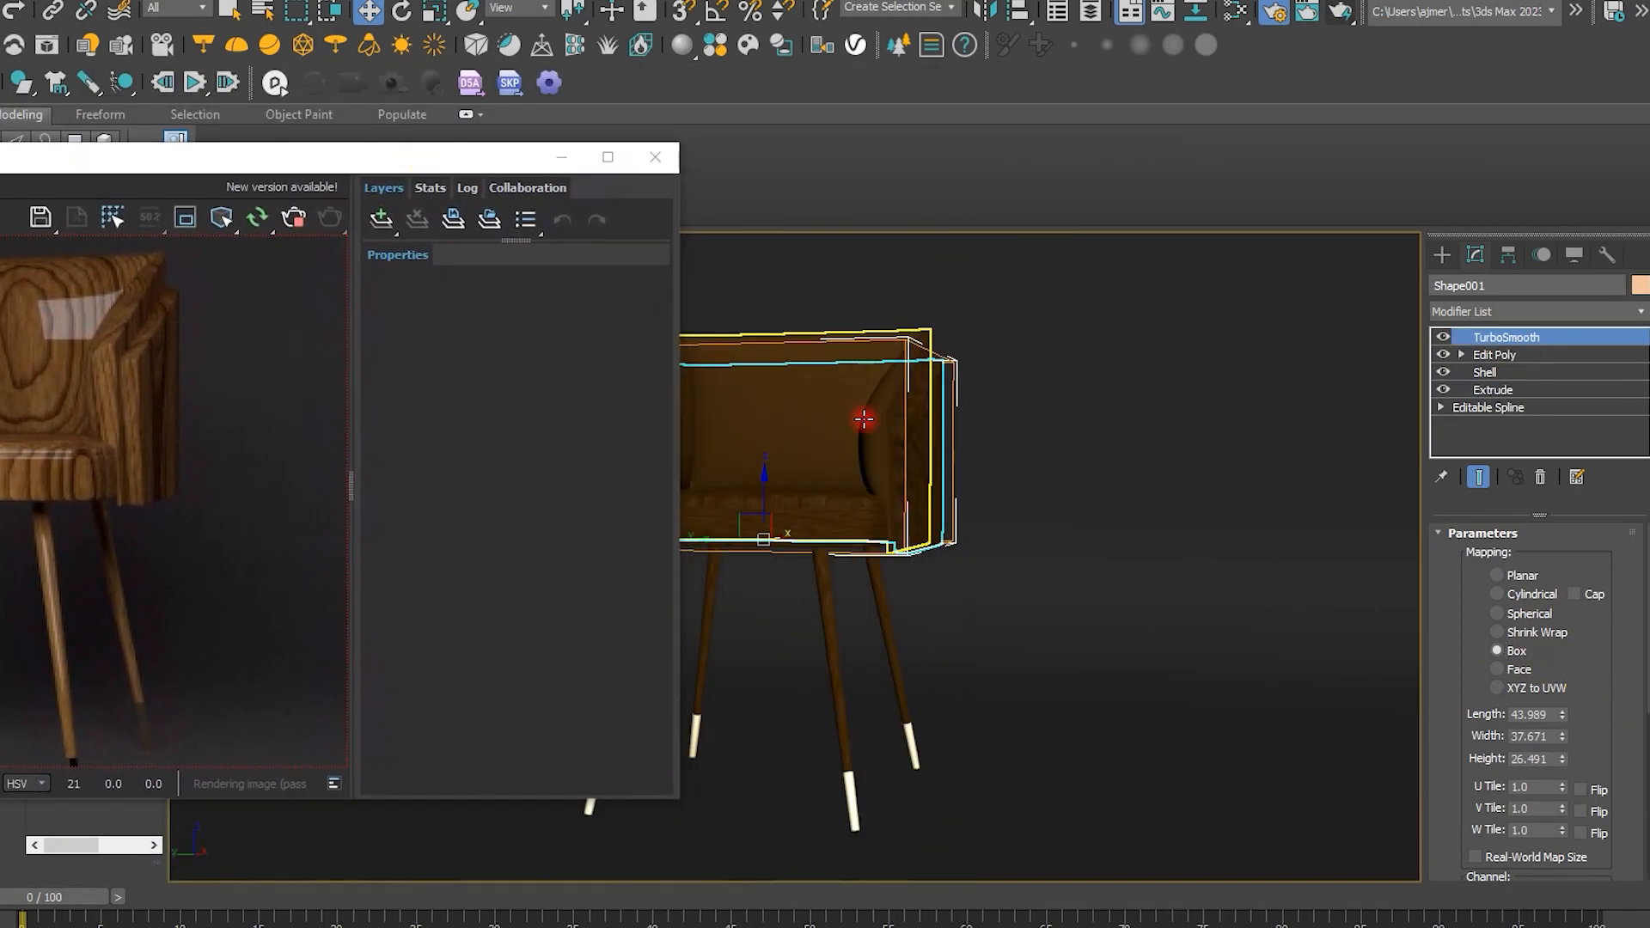
{"action": "left_click_drag", "start_coordinate": [269, 163], "coordinate": [935, 167]}
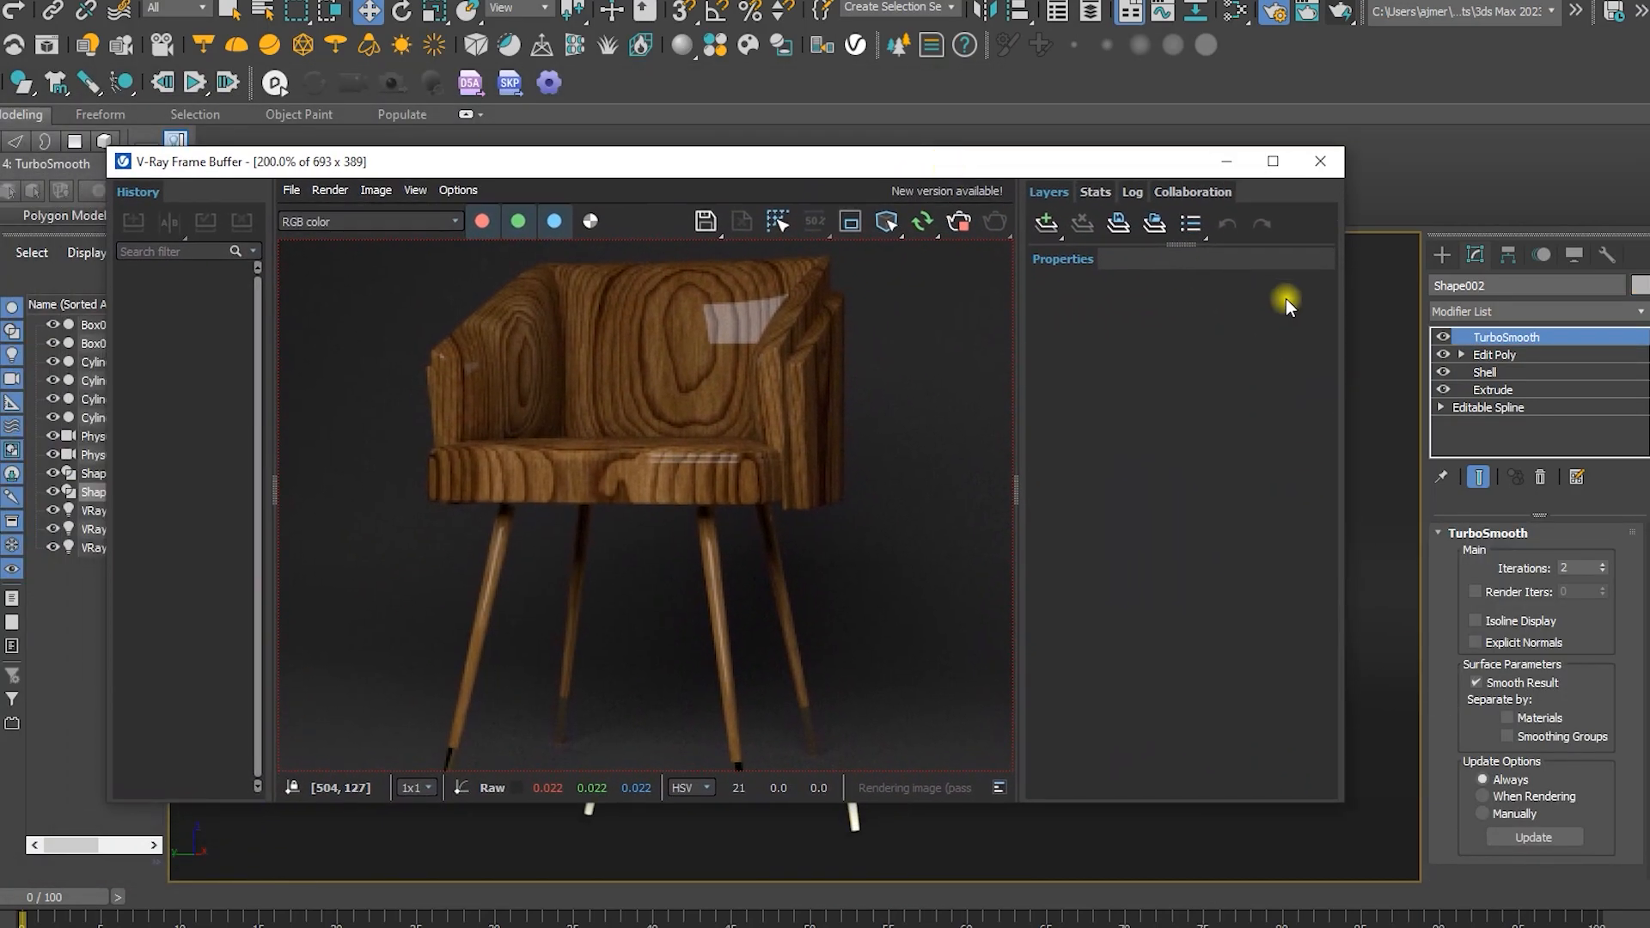
{"action": "left_click", "coordinate": [1489, 314]}
{"action": "type", "text": "uv"}
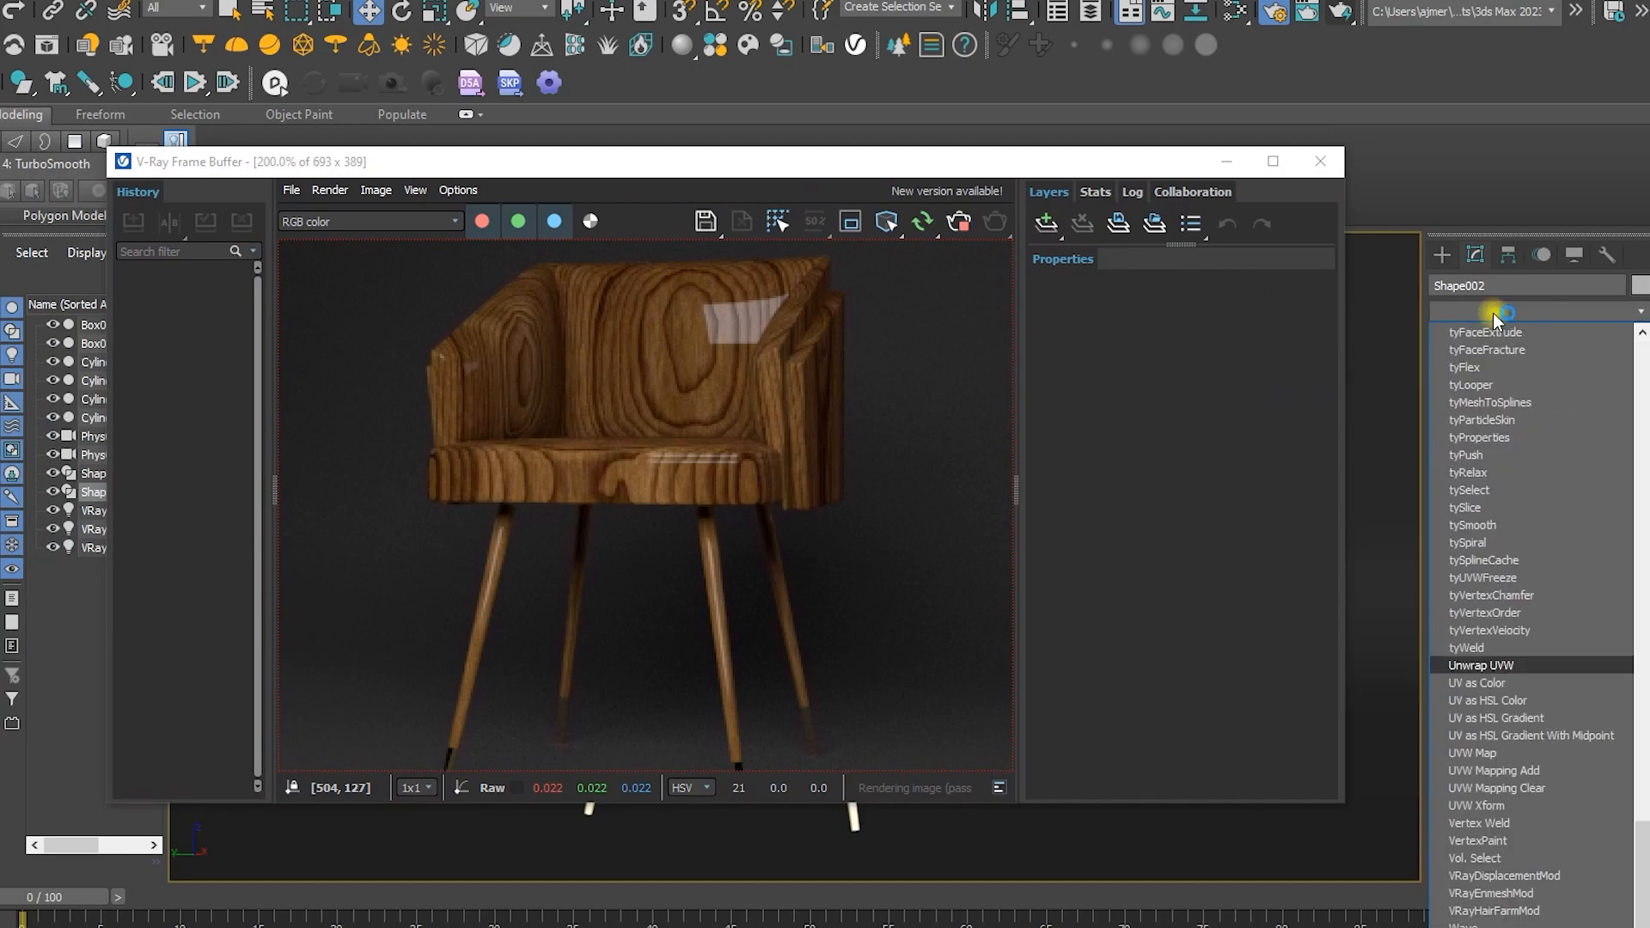
{"action": "type", "text": "w"}
{"action": "key", "text": "Return"}
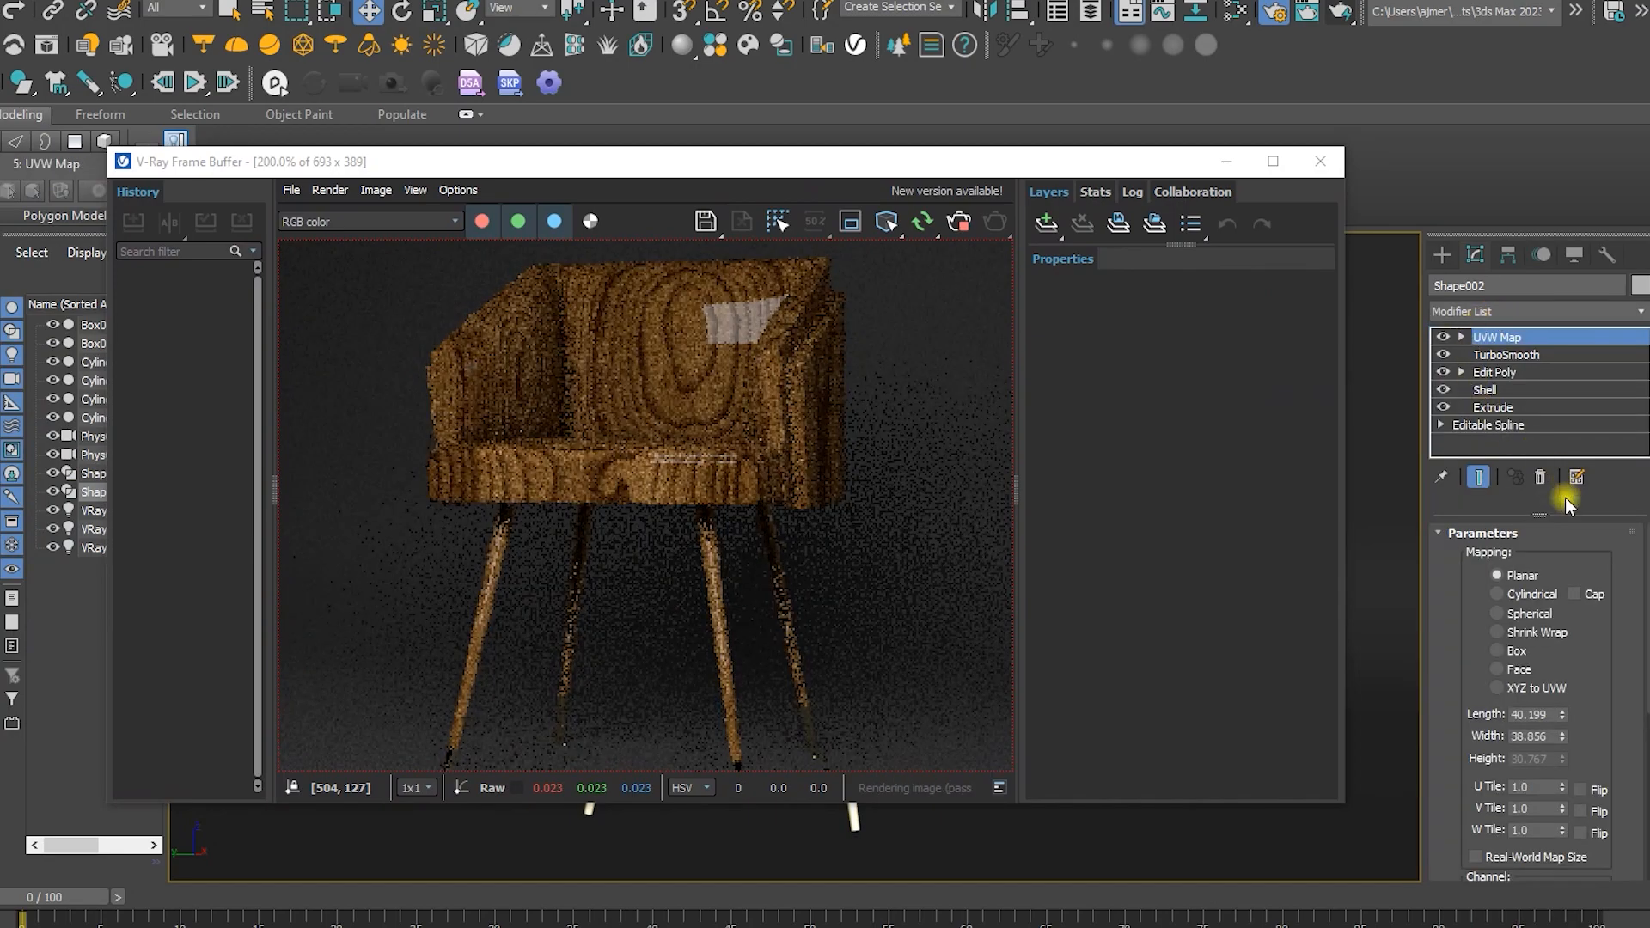
{"action": "left_click", "coordinate": [1500, 614]}
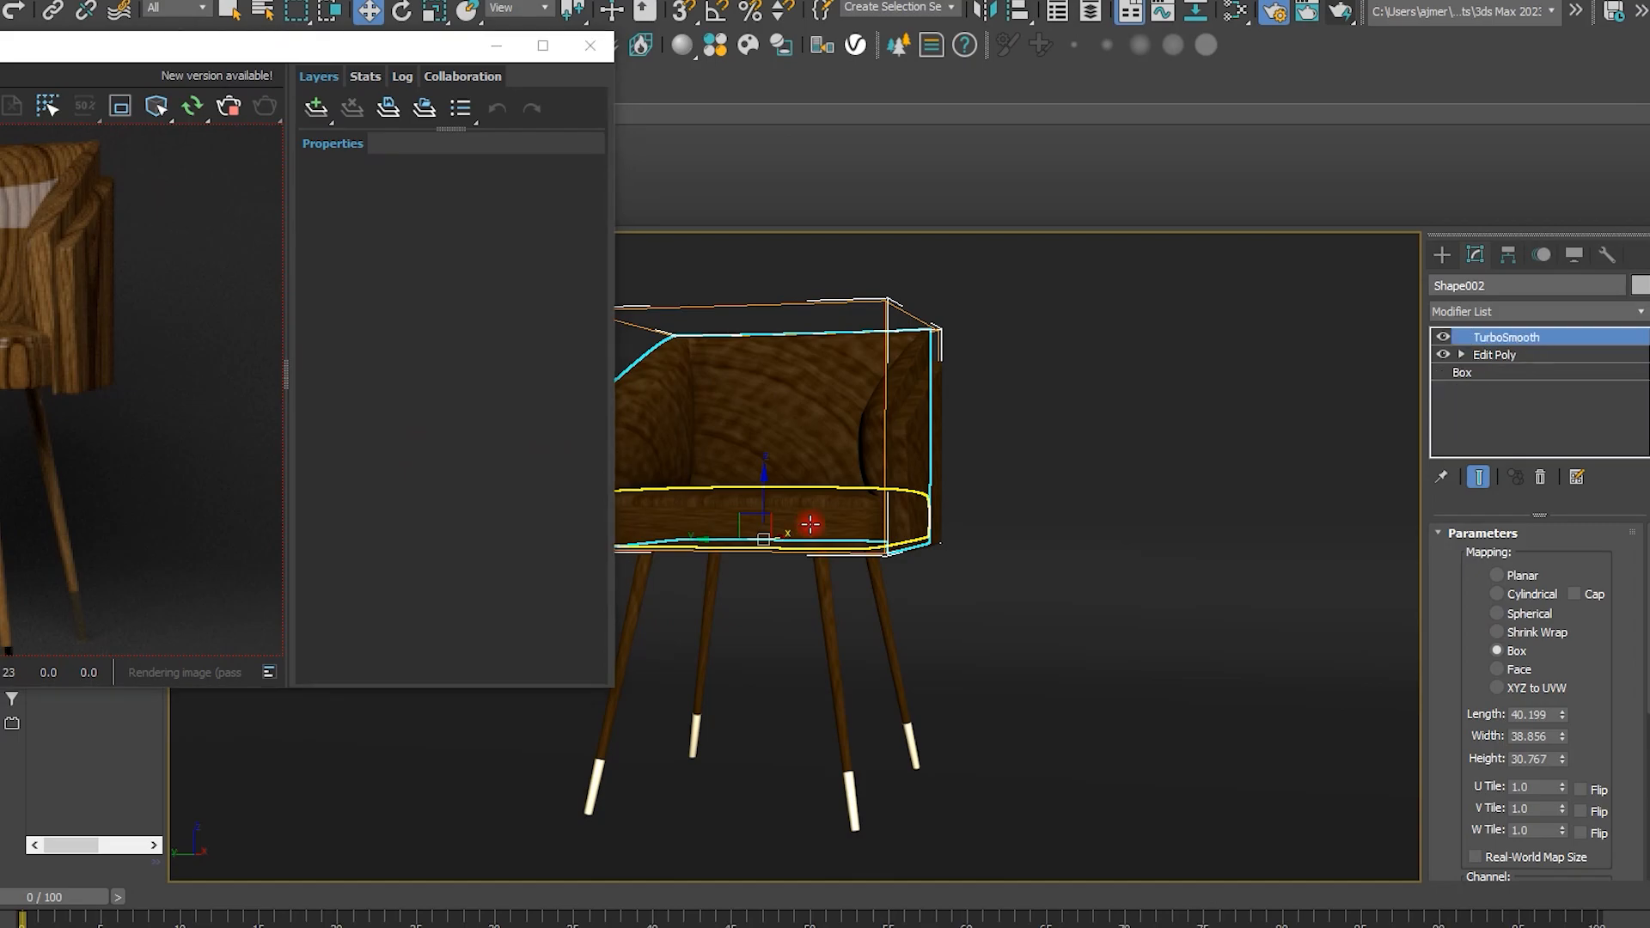
Add a UVW Map modifier with Box mapping to the chair's seat cushion, Box001
{"action": "left_click", "coordinate": [854, 431]}
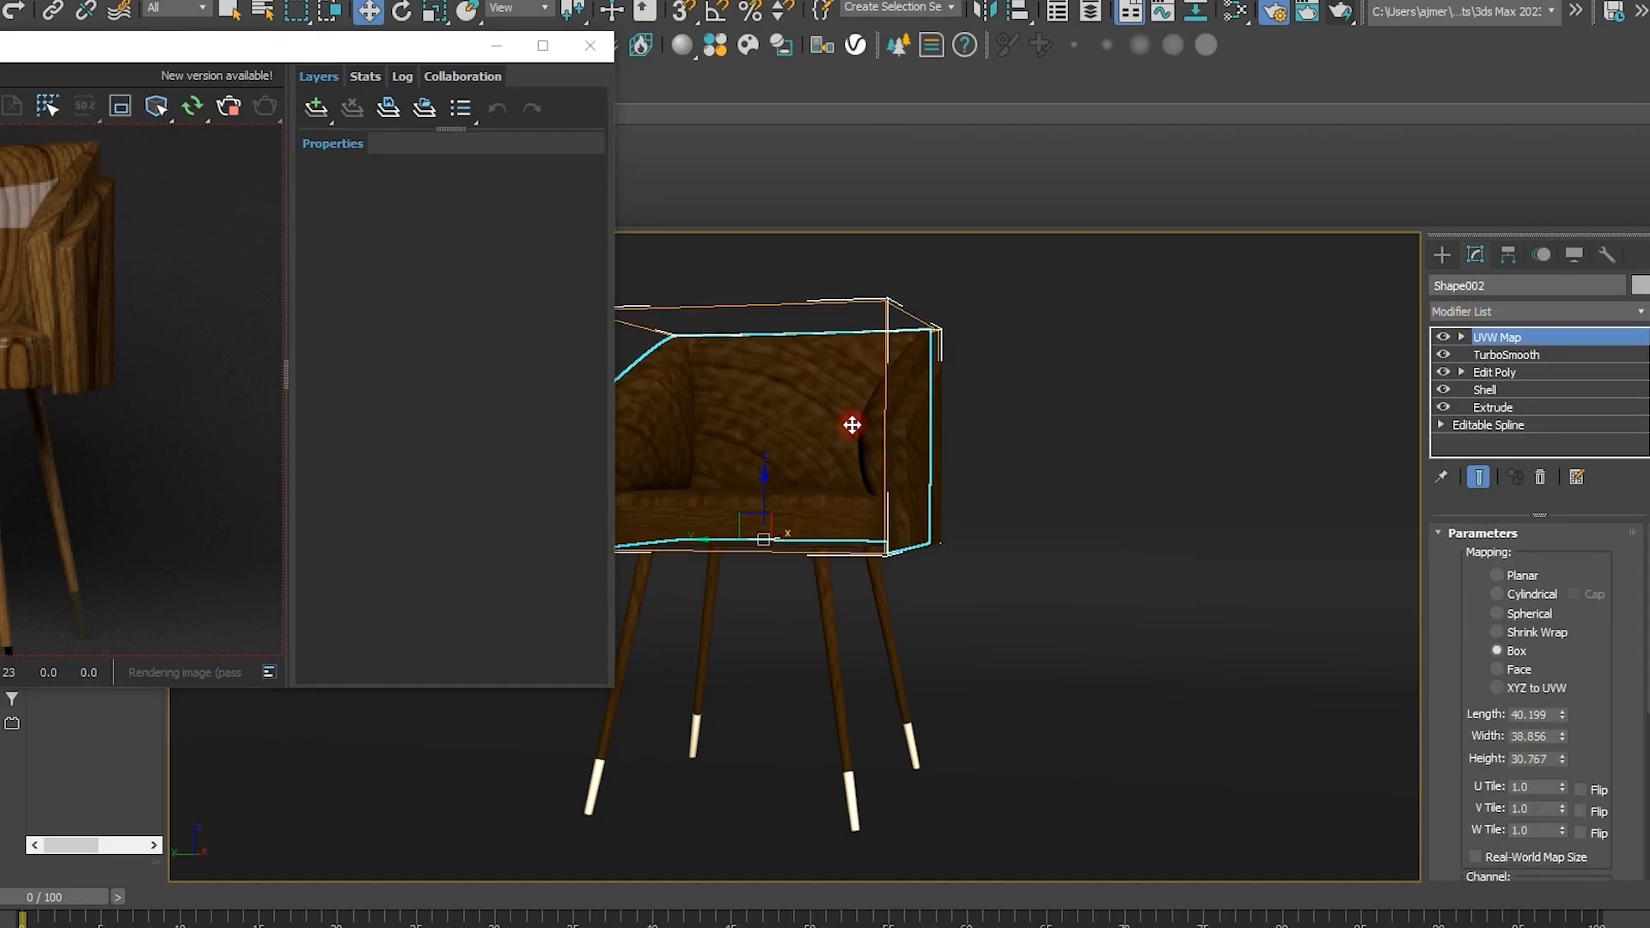
{"action": "left_click", "coordinate": [780, 508]}
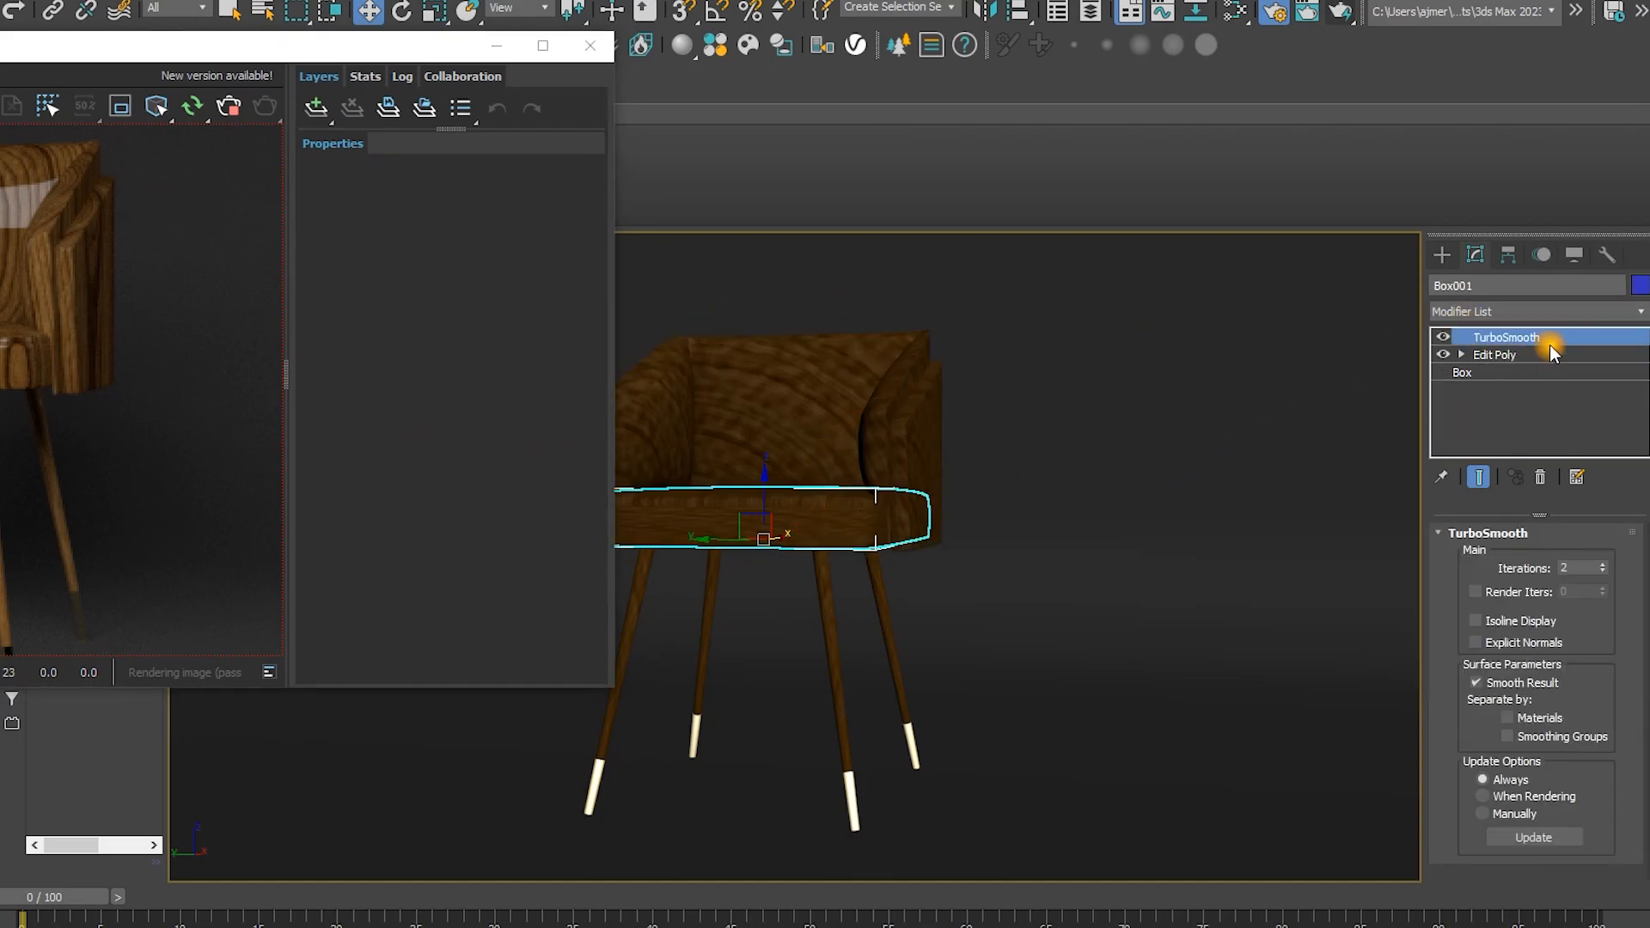
{"action": "left_click", "coordinate": [1487, 312]}
{"action": "type", "text": "uv"}
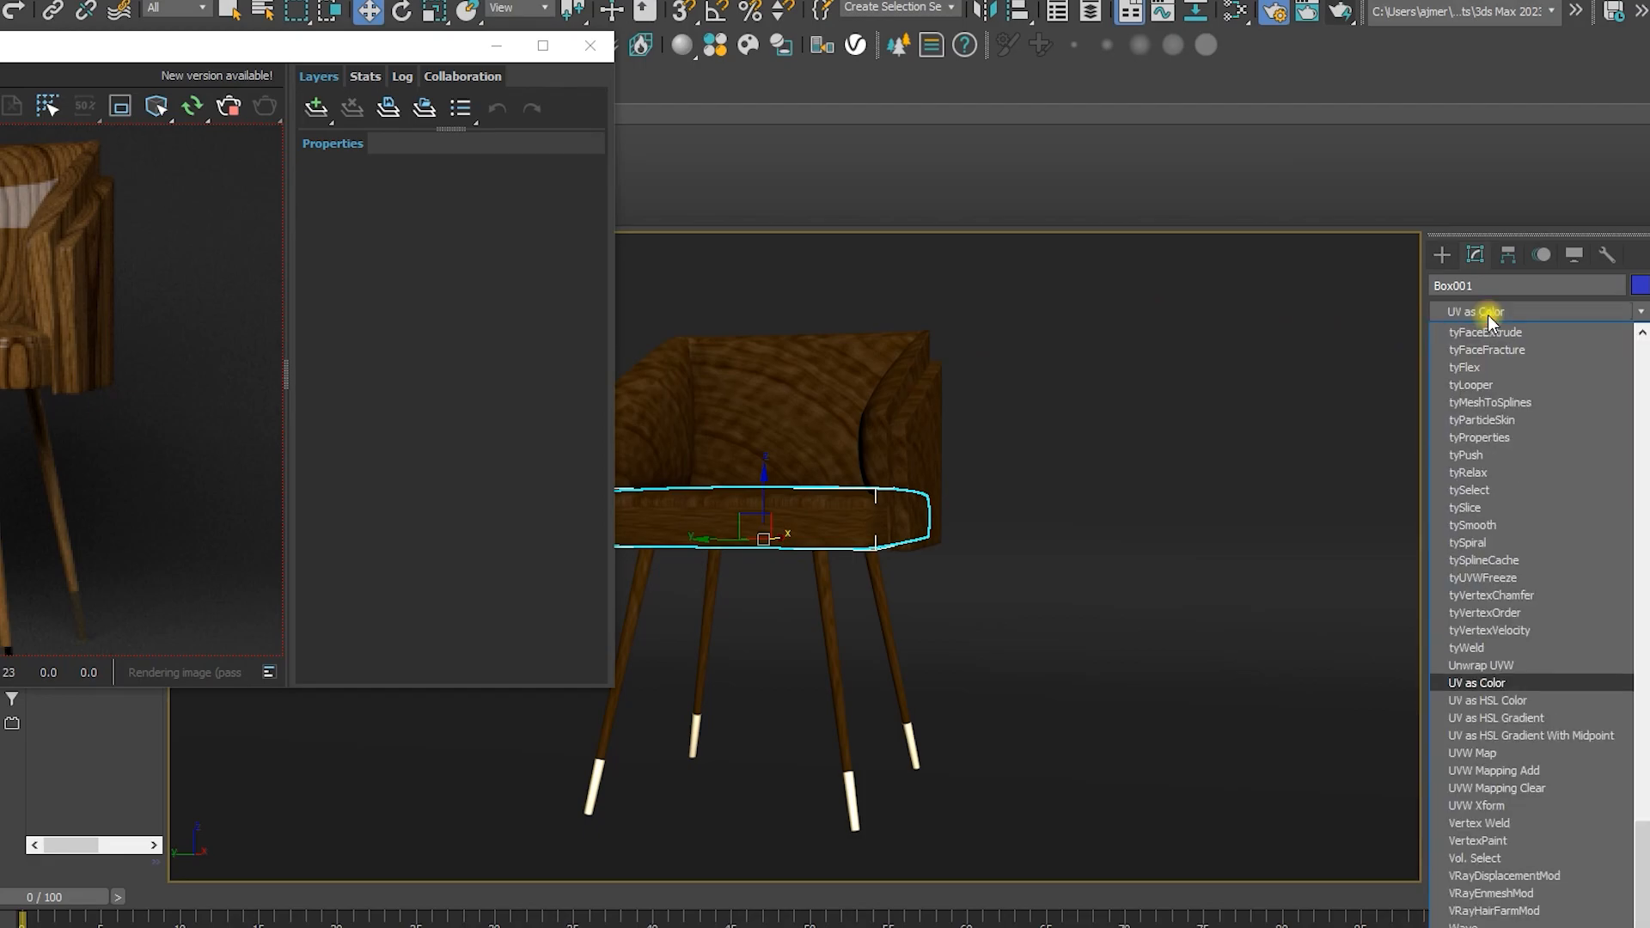
{"action": "type", "text": "w"}
{"action": "key", "text": "Return"}
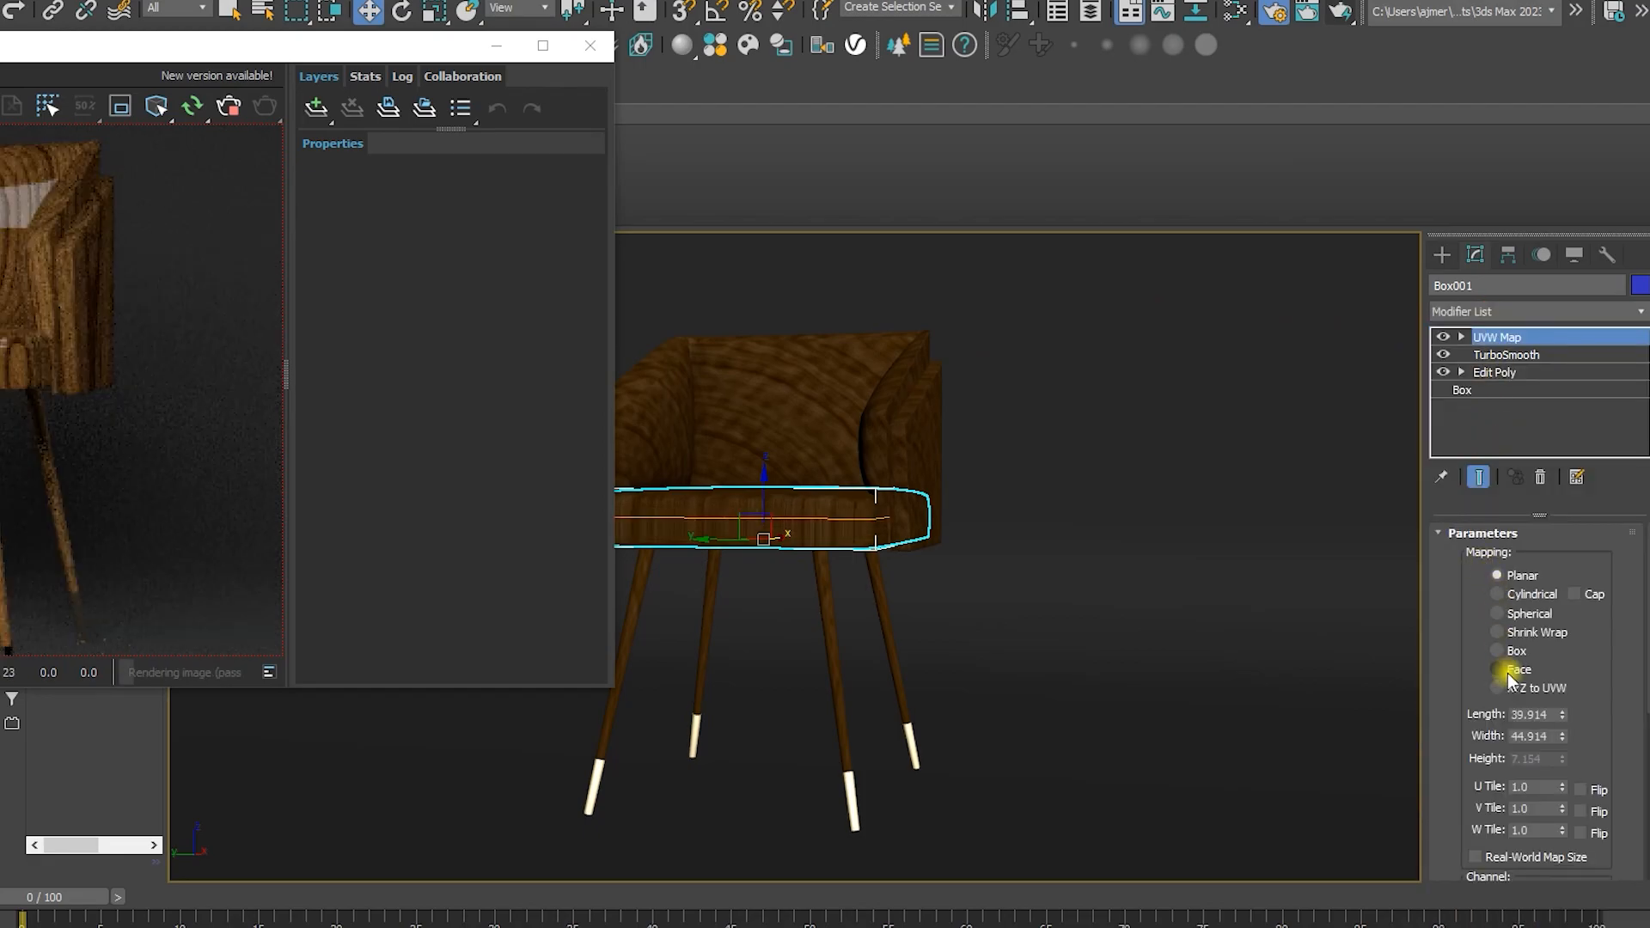
{"action": "left_click", "coordinate": [1512, 659]}
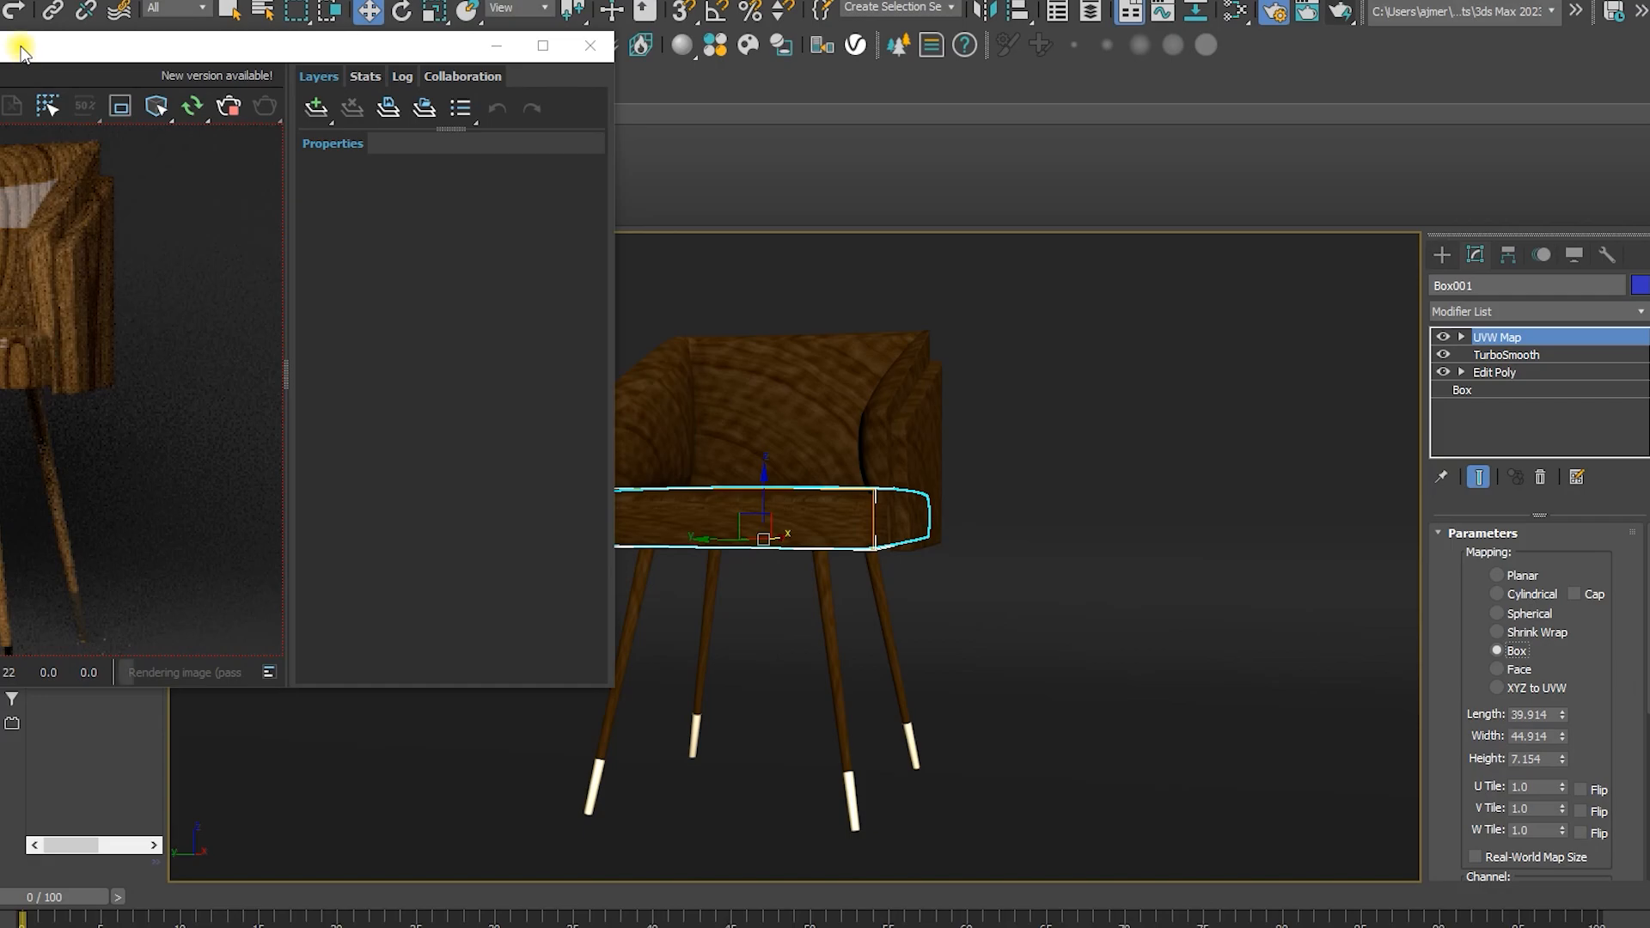
Create a new VRayMtl in the Slate Material Editor and assign it to the chair's seat cushion and inner backrest
{"action": "left_click_drag", "start_coordinate": [28, 45], "coordinate": [971, 92]}
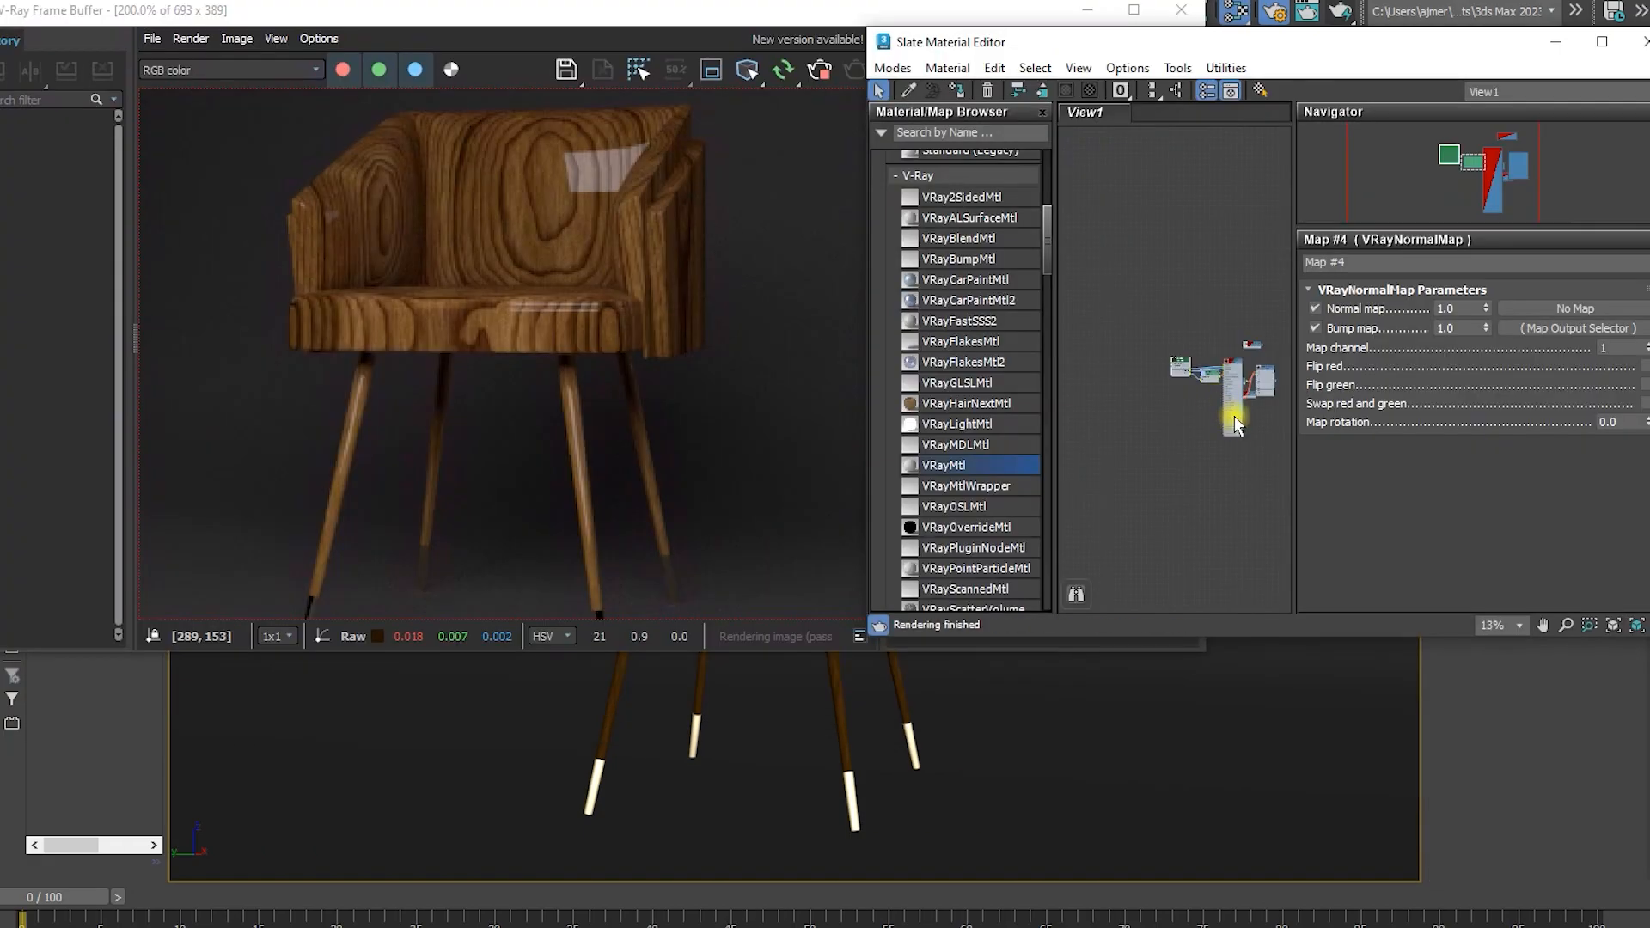
{"action": "scroll", "coordinate": [1234, 421], "scroll_direction": "up", "scroll_amount": 3}
{"action": "middle_click_drag", "start_coordinate": [1234, 421], "coordinate": [1112, 329]}
{"action": "scroll", "coordinate": [1144, 289], "scroll_direction": "up", "scroll_amount": 2}
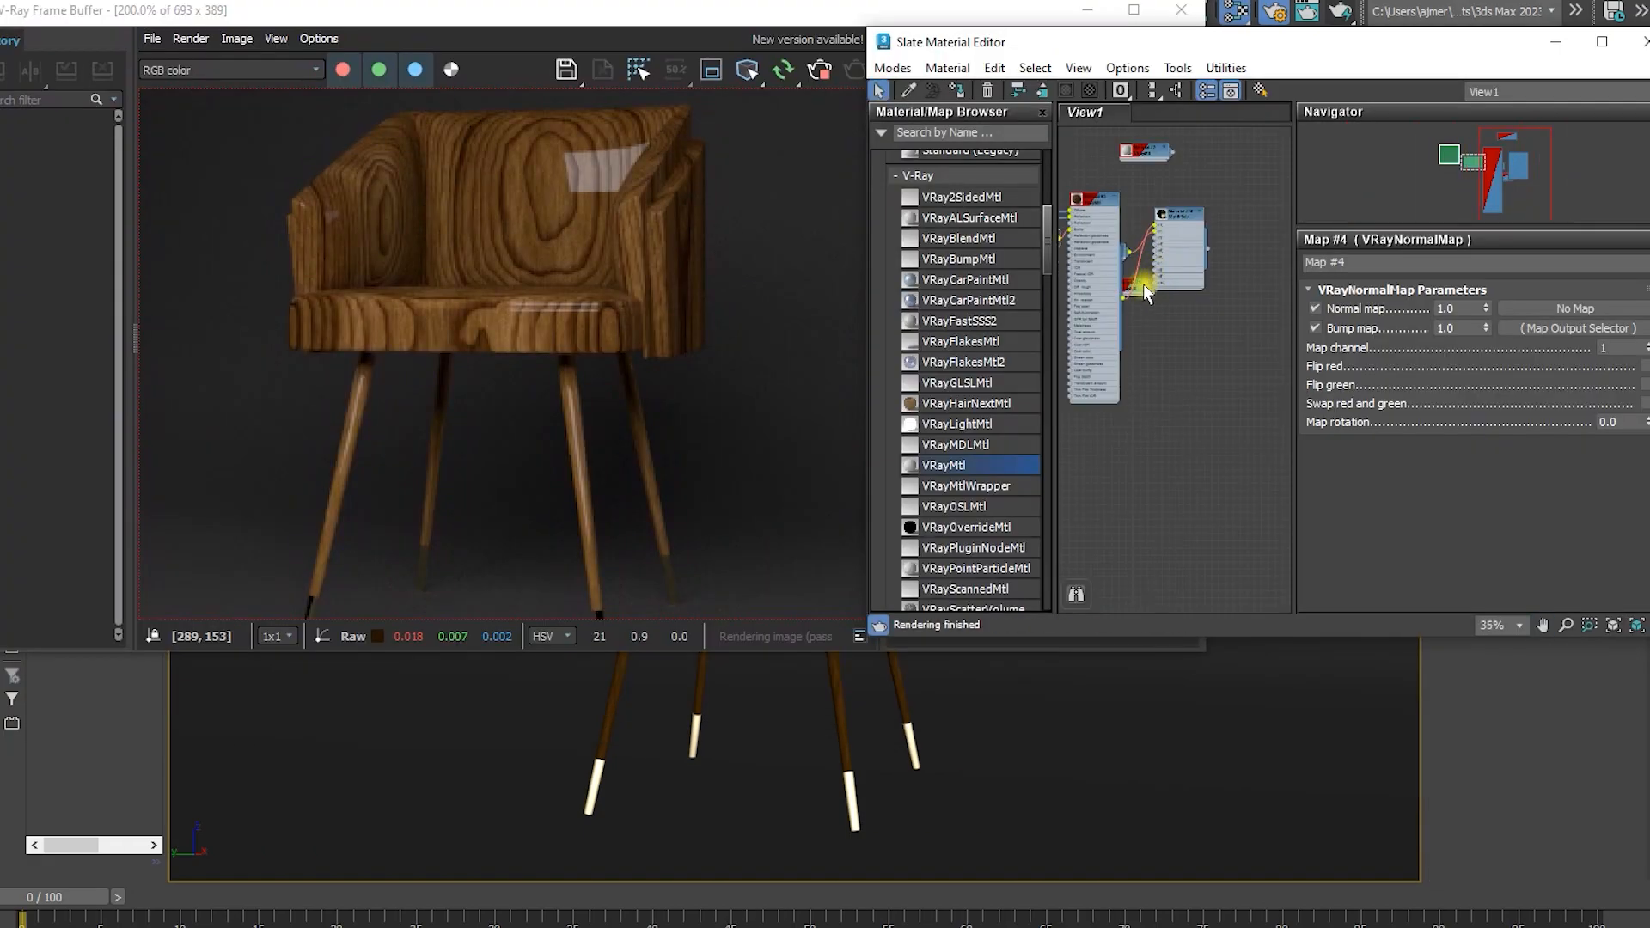
{"action": "left_click_drag", "start_coordinate": [1195, 378], "coordinate": [1249, 241]}
{"action": "scroll", "coordinate": [1214, 396], "scroll_direction": "up", "scroll_amount": 6}
{"action": "right_click", "coordinate": [1252, 251]}
{"action": "left_click", "coordinate": [1194, 247]}
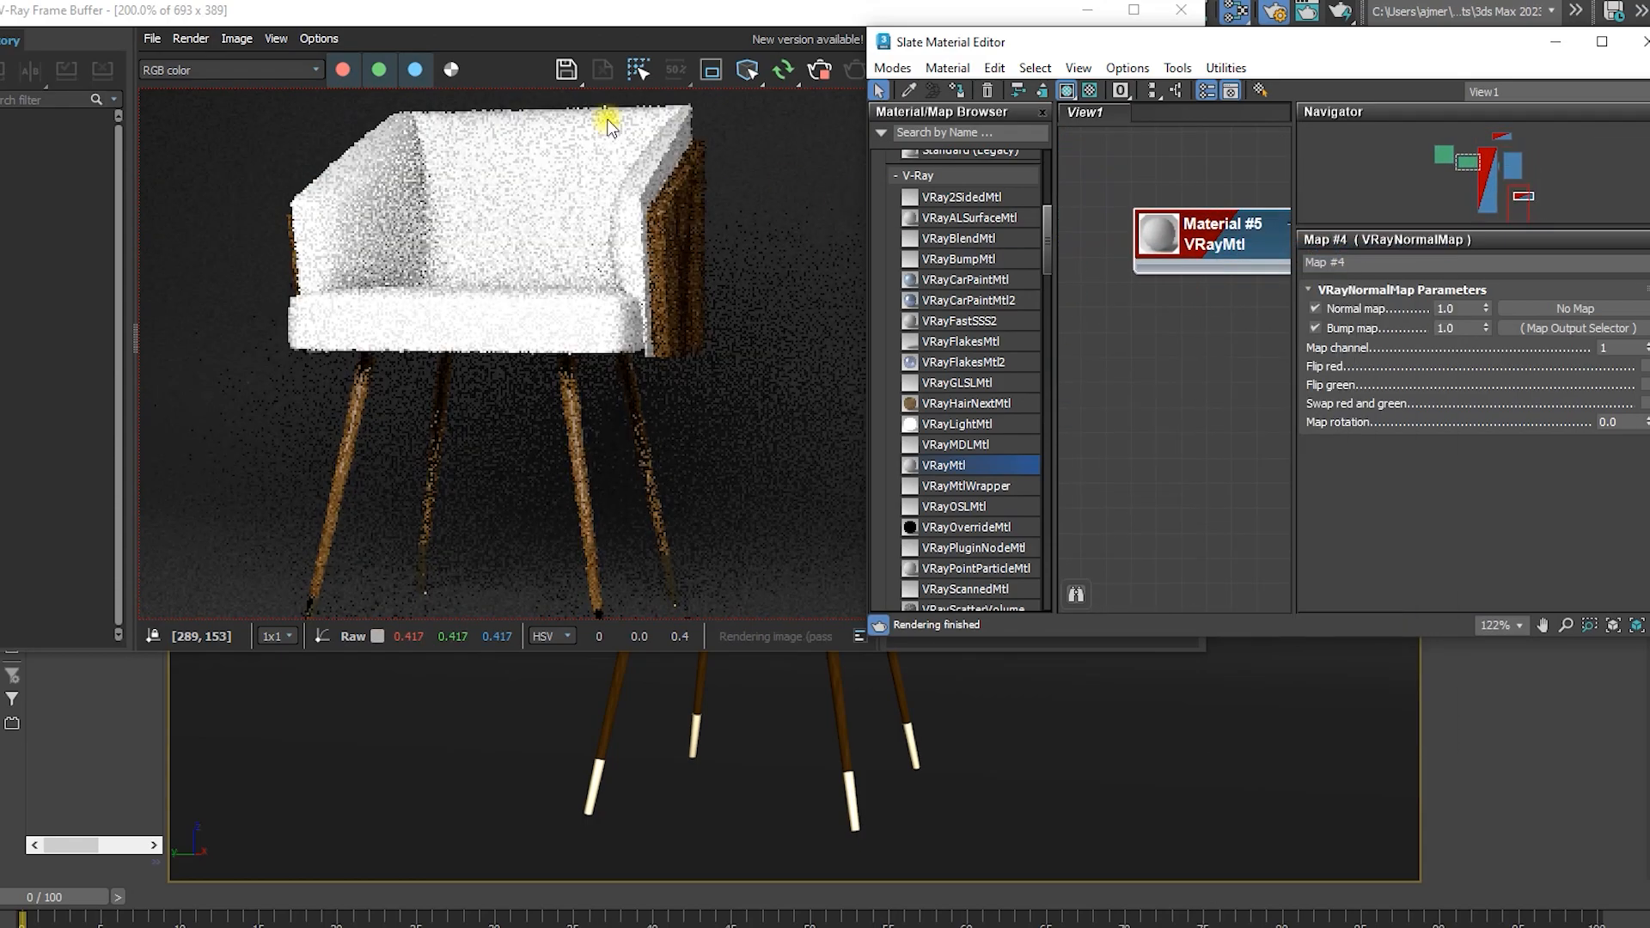
Expand the Material #5 node and add a ColorMap to its Diffuse input
{"action": "middle_click_drag", "start_coordinate": [1208, 250], "coordinate": [1132, 249]}
{"action": "left_click", "coordinate": [1207, 227]}
{"action": "left_click_drag", "start_coordinate": [1144, 260], "coordinate": [1256, 247]}
{"action": "scroll", "coordinate": [1152, 265], "scroll_direction": "down", "scroll_amount": 2}
{"action": "middle_click_drag", "start_coordinate": [1127, 290], "coordinate": [1210, 329]}
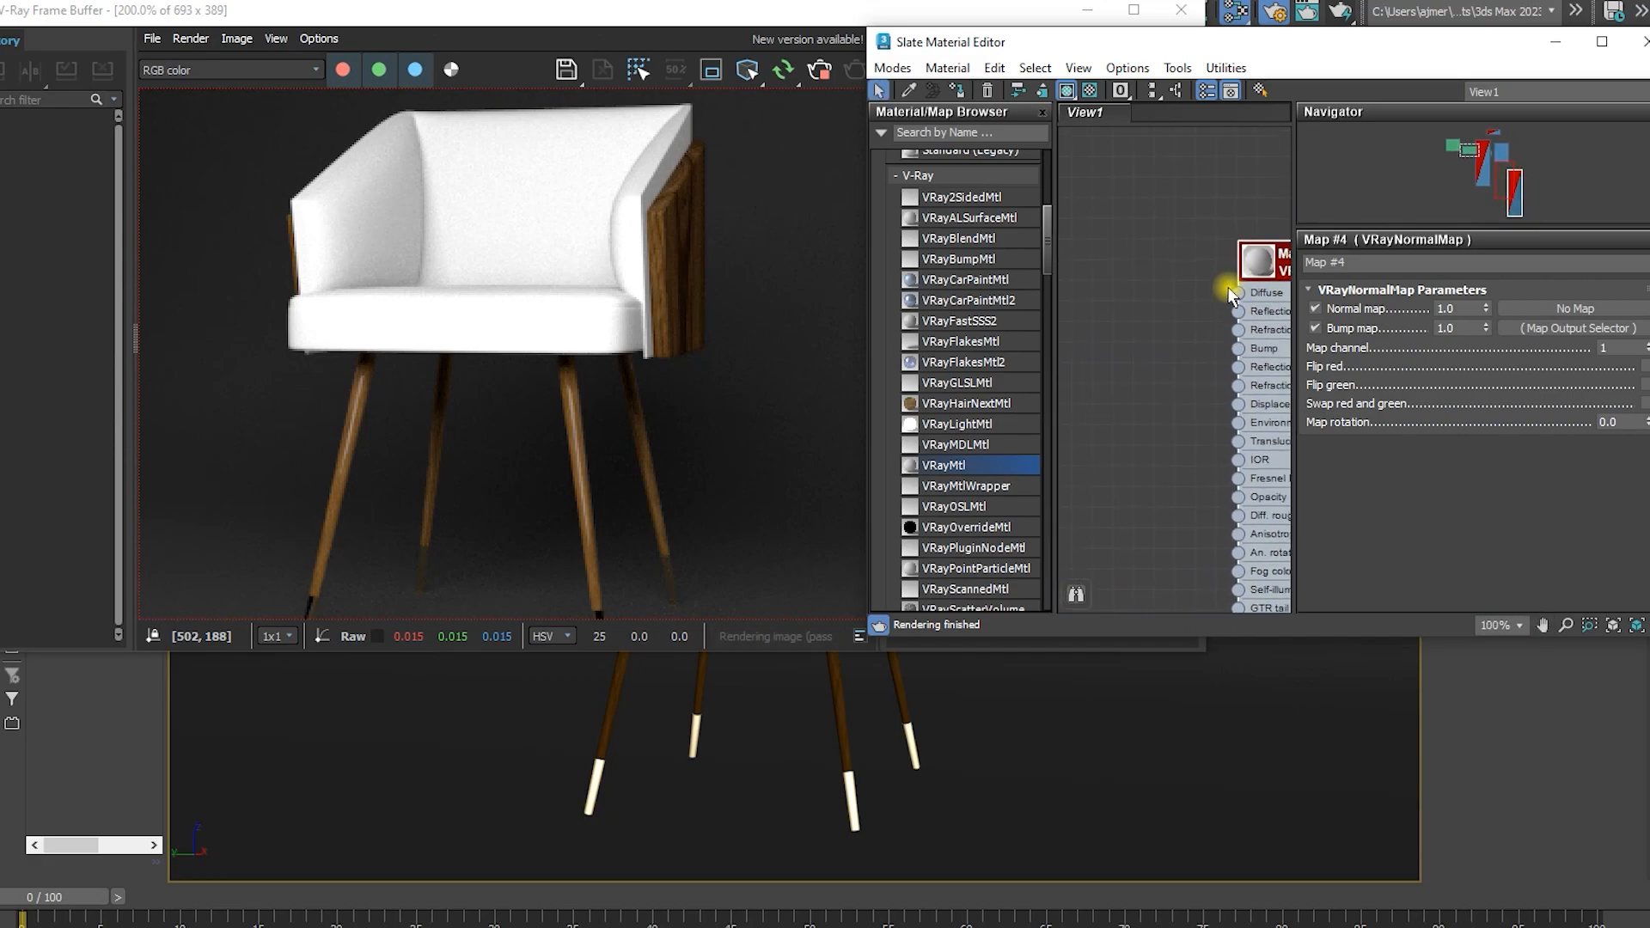
{"action": "left_click_drag", "start_coordinate": [1238, 298], "coordinate": [1208, 282]}
{"action": "mouse_move", "coordinate": [1239, 311]}
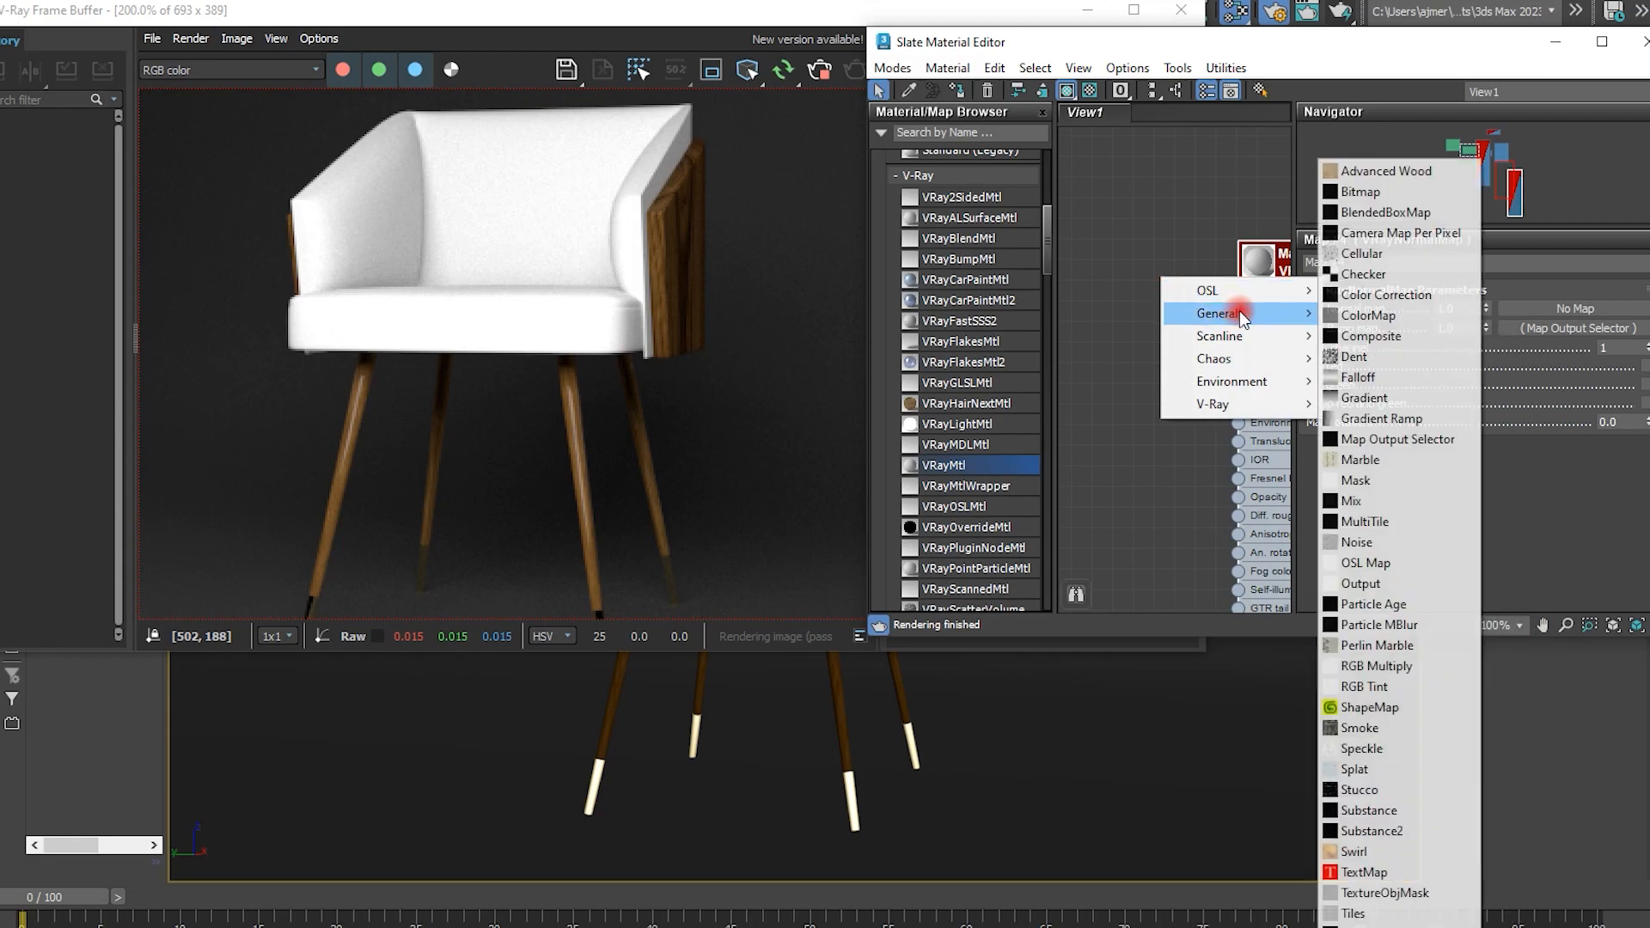
{"action": "left_click", "coordinate": [1388, 316]}
Set the new Color Map's solid color to dark blue and place its node beside Material #5
{"action": "left_click_drag", "start_coordinate": [1212, 296], "coordinate": [1129, 301]}
{"action": "middle_click_drag", "start_coordinate": [1129, 301], "coordinate": [1215, 310]}
{"action": "scroll", "coordinate": [1215, 310], "scroll_direction": "down", "scroll_amount": 1}
{"action": "left_click", "coordinate": [1551, 332]}
{"action": "left_click_drag", "start_coordinate": [1376, 110], "coordinate": [1369, 151]}
{"action": "left_click", "coordinate": [1156, 155]}
{"action": "left_click_drag", "start_coordinate": [1093, 142], "coordinate": [1162, 237]}
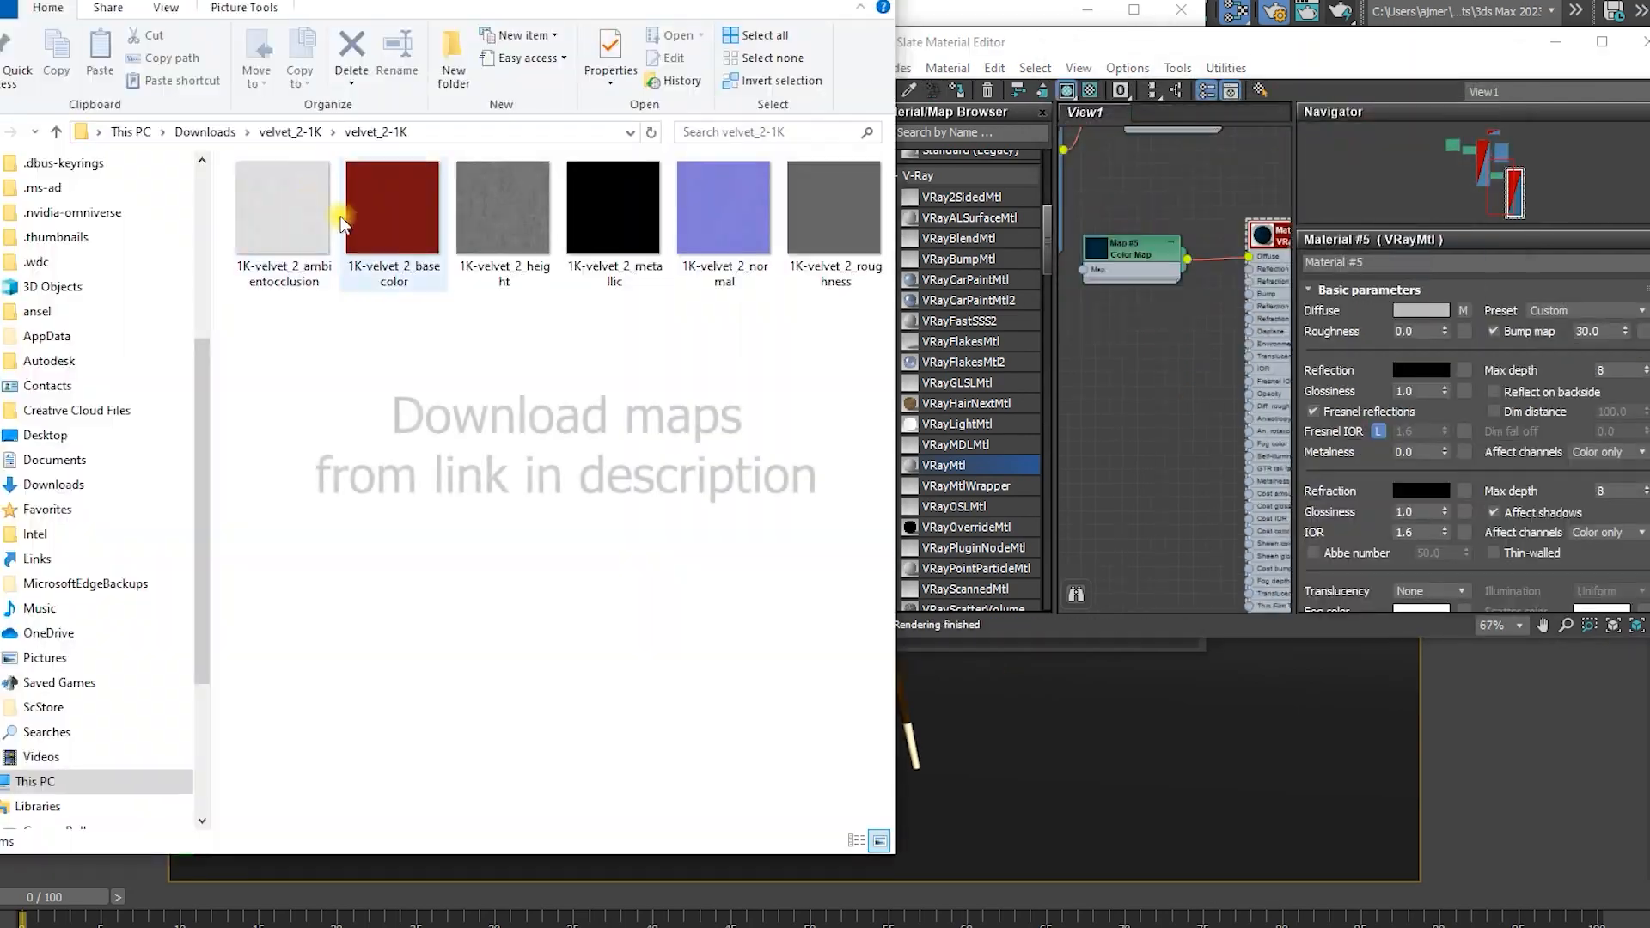
Bring the 1K-velvet_2_normal, 1K-velvet_2_roughness and 1K-velvet_2_height images from the velvet_2-1K folder into the material graph as bitmaps
{"action": "left_click", "coordinate": [694, 208]}
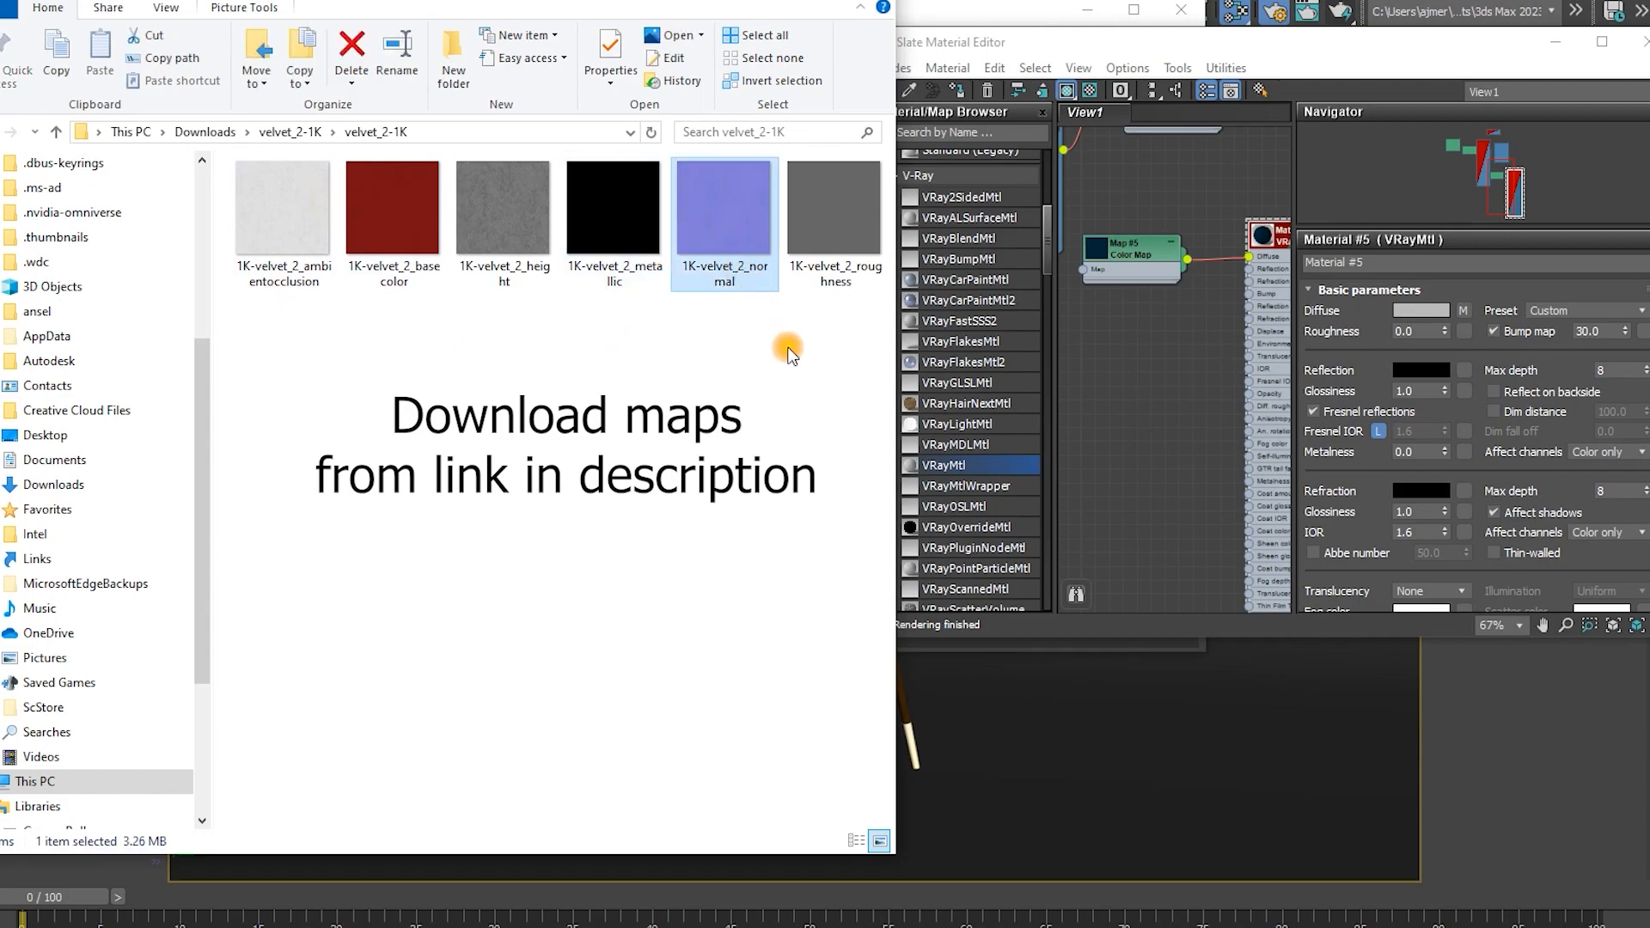
{"action": "left_click_drag", "start_coordinate": [723, 249], "coordinate": [1110, 471]}
{"action": "left_click_drag", "start_coordinate": [820, 210], "coordinate": [1117, 307]}
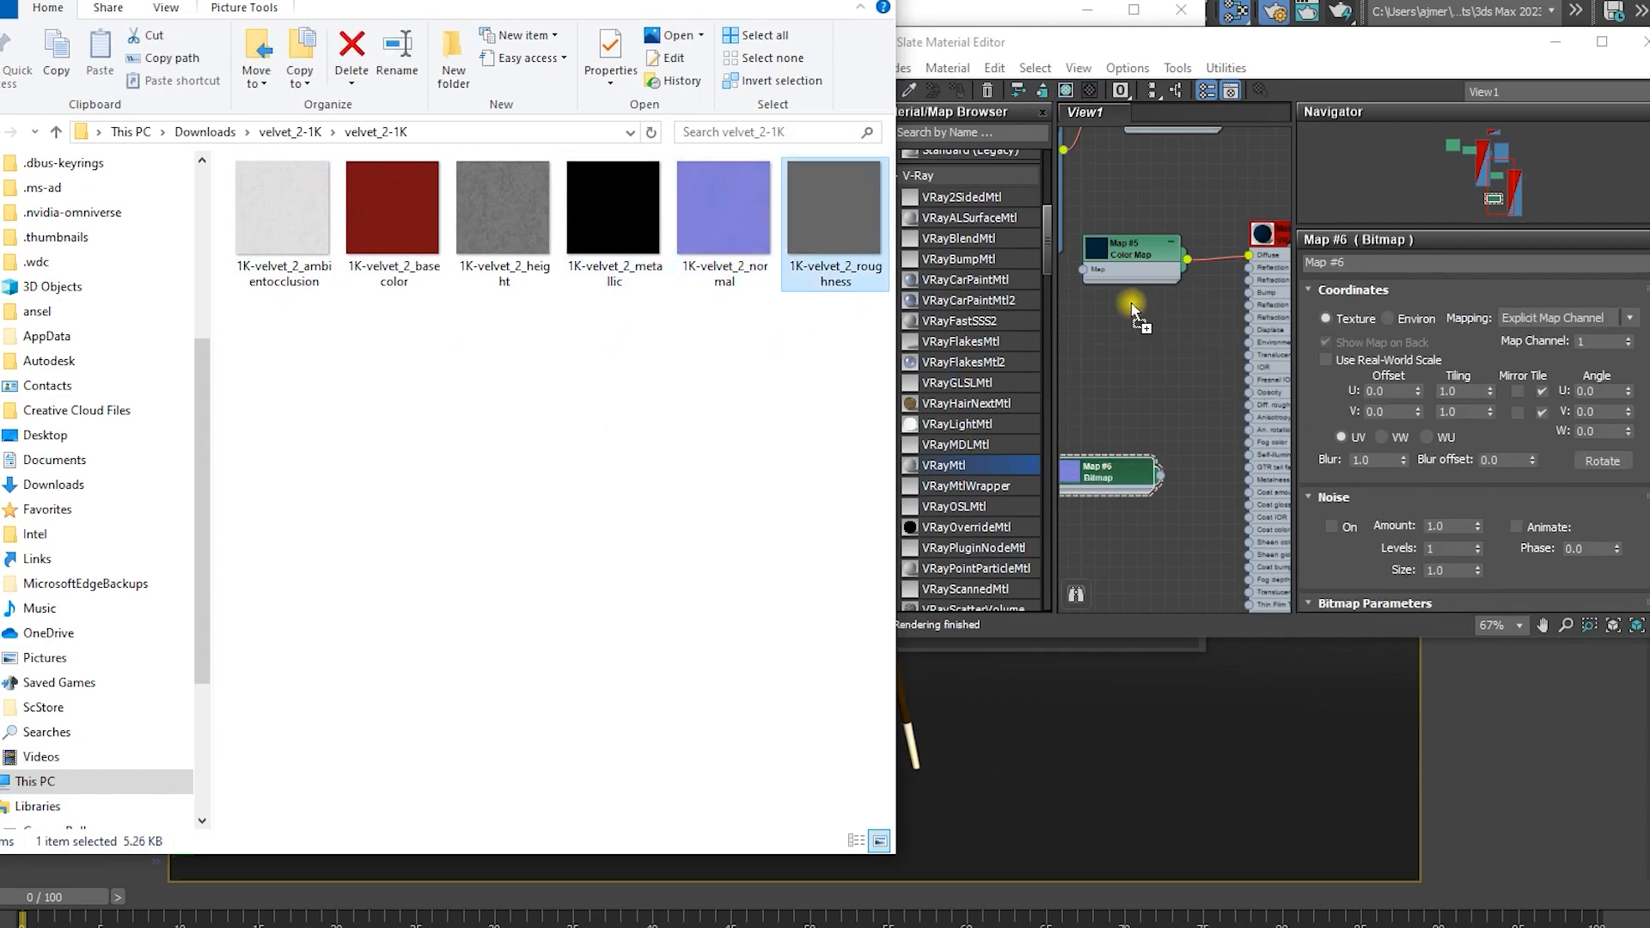
{"action": "left_click", "coordinate": [601, 223]}
{"action": "left_click_drag", "start_coordinate": [490, 232], "coordinate": [1111, 382]}
{"action": "left_click", "coordinate": [1117, 382]}
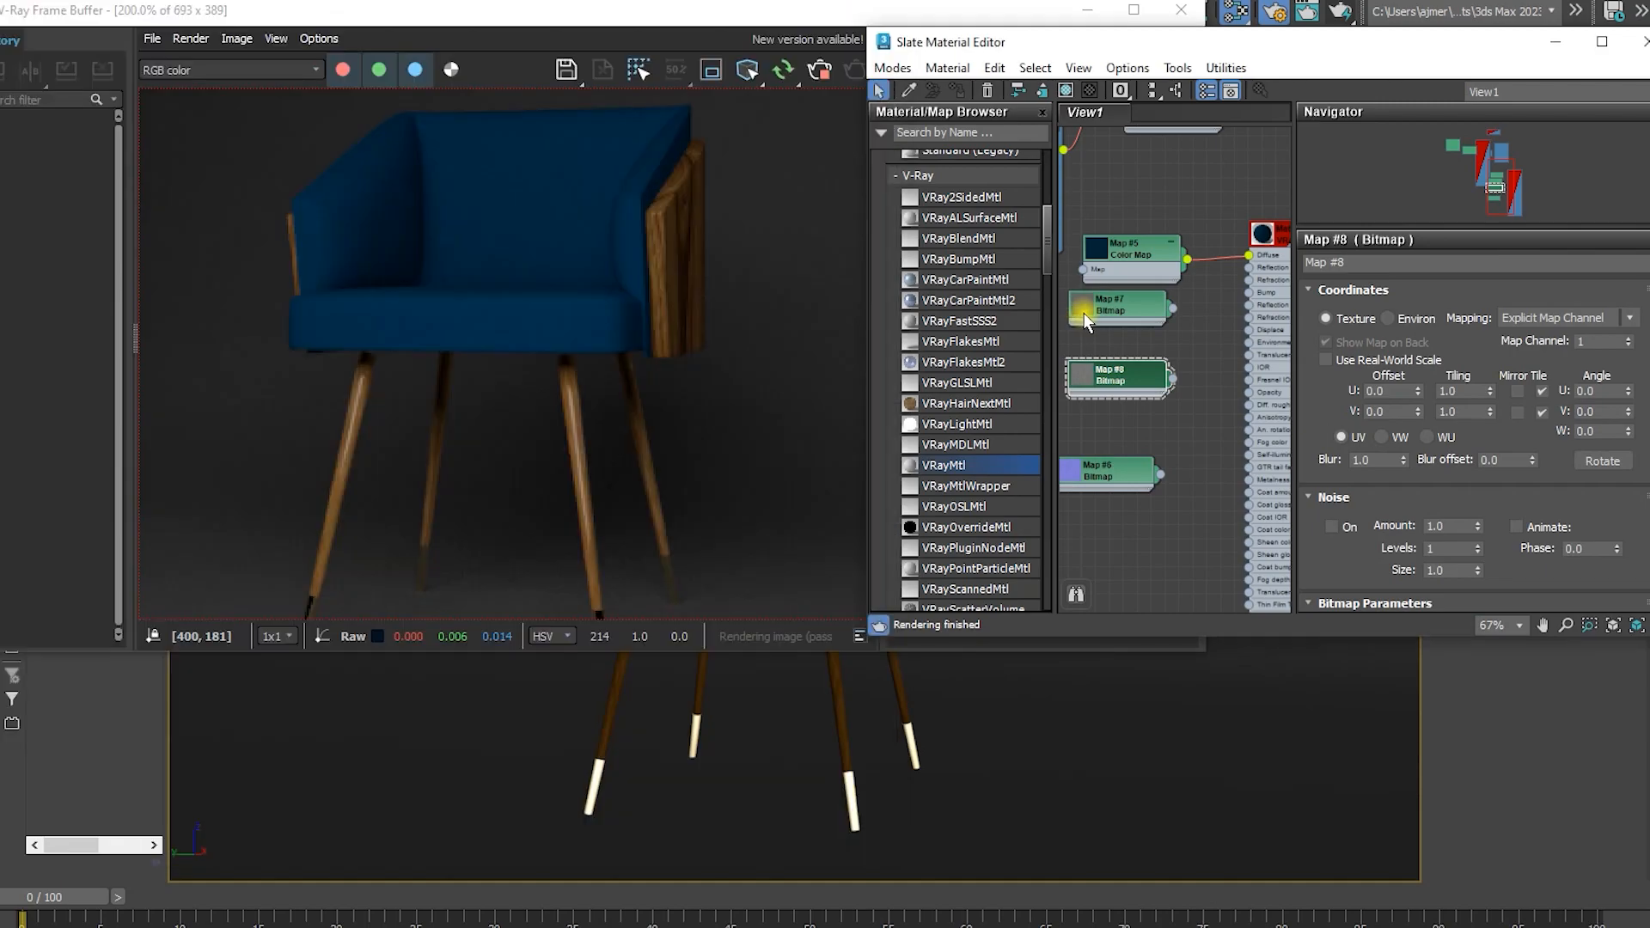
Tidy the map nodes beside Material #5 and switch the material's BRDF to Use roughness
{"action": "scroll", "coordinate": [1147, 390], "scroll_direction": "up", "scroll_amount": 1}
{"action": "left_click_drag", "start_coordinate": [1112, 346], "coordinate": [1092, 262]}
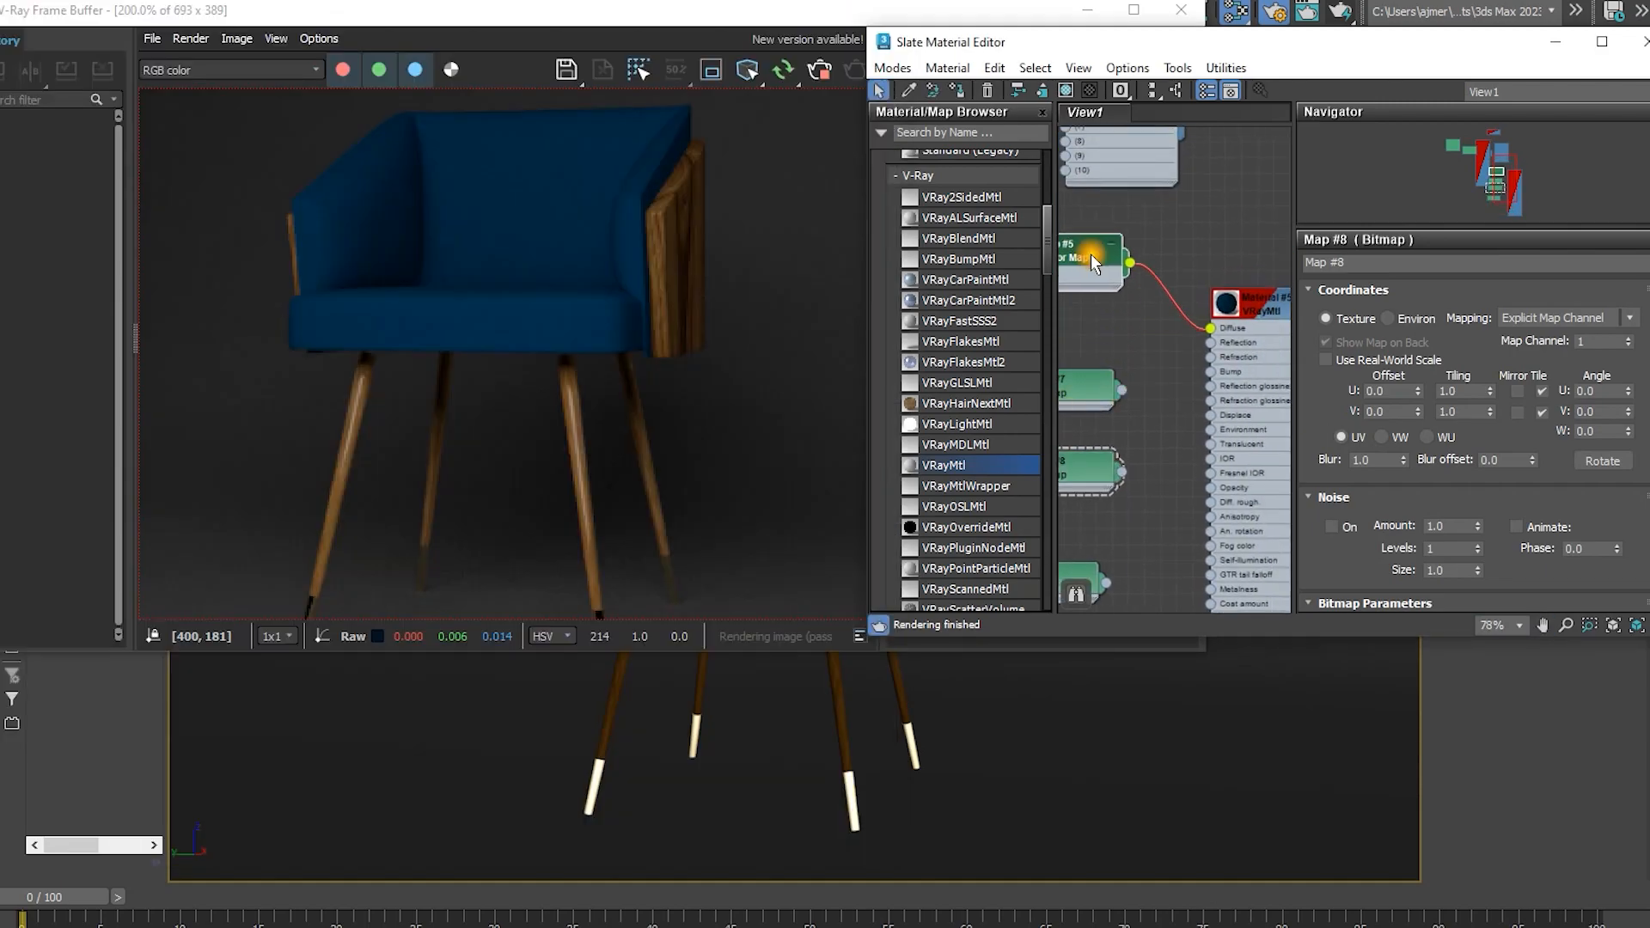
{"action": "left_click_drag", "start_coordinate": [1081, 383], "coordinate": [1104, 336]}
{"action": "double_click", "coordinate": [1240, 361]}
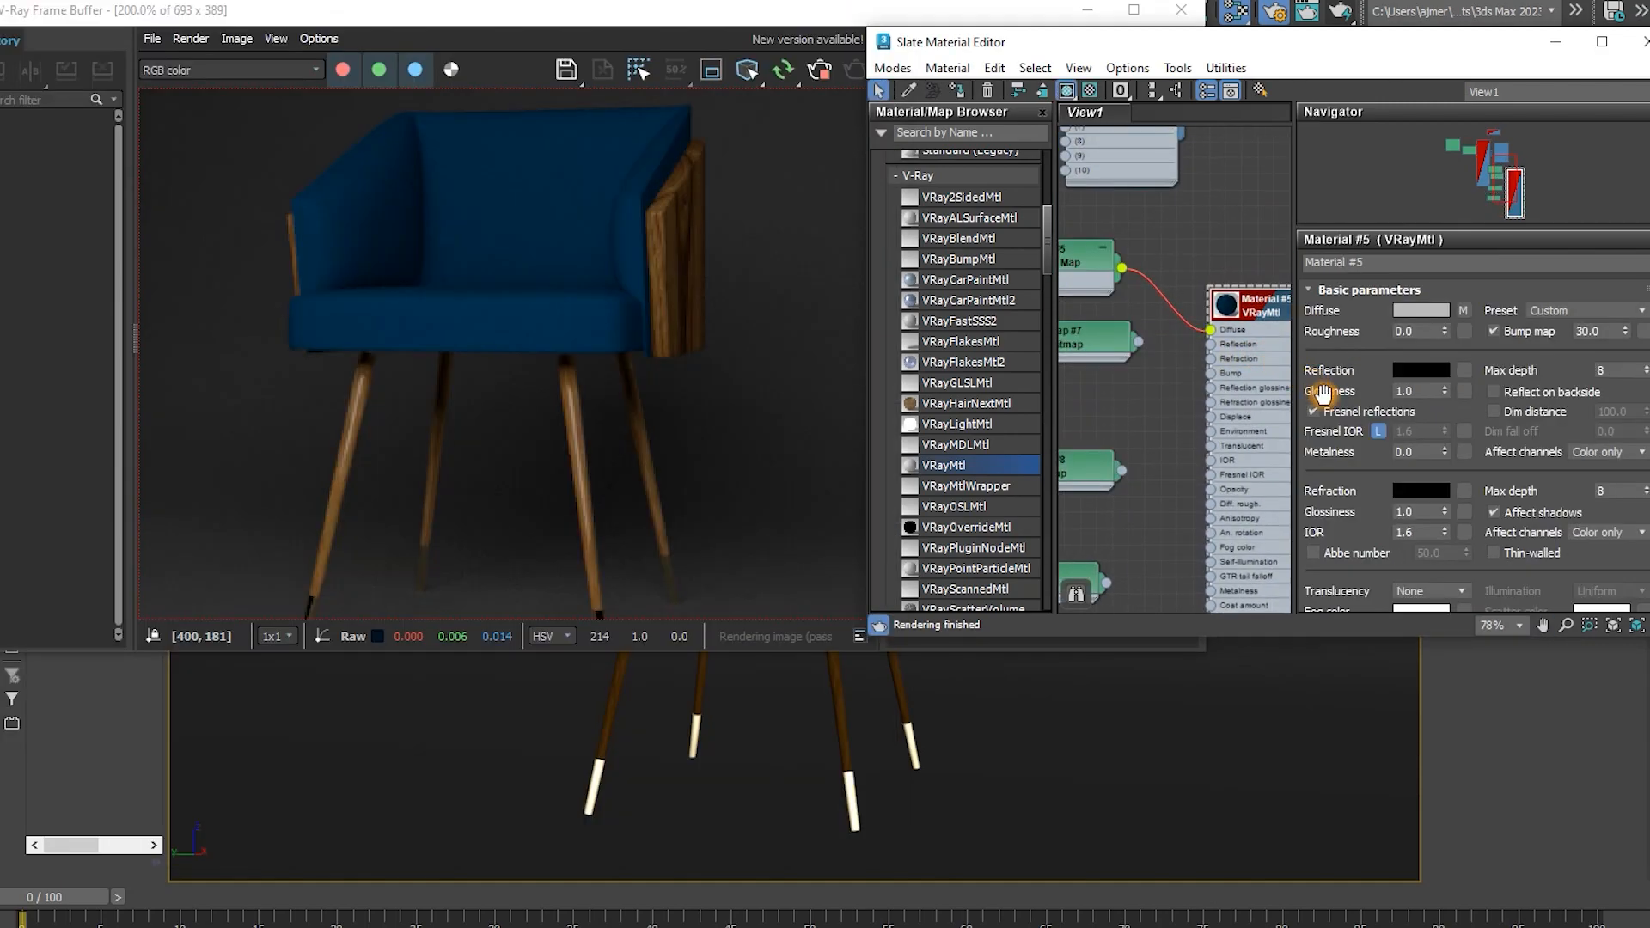
{"action": "left_click_drag", "start_coordinate": [1370, 589], "coordinate": [1343, 225]}
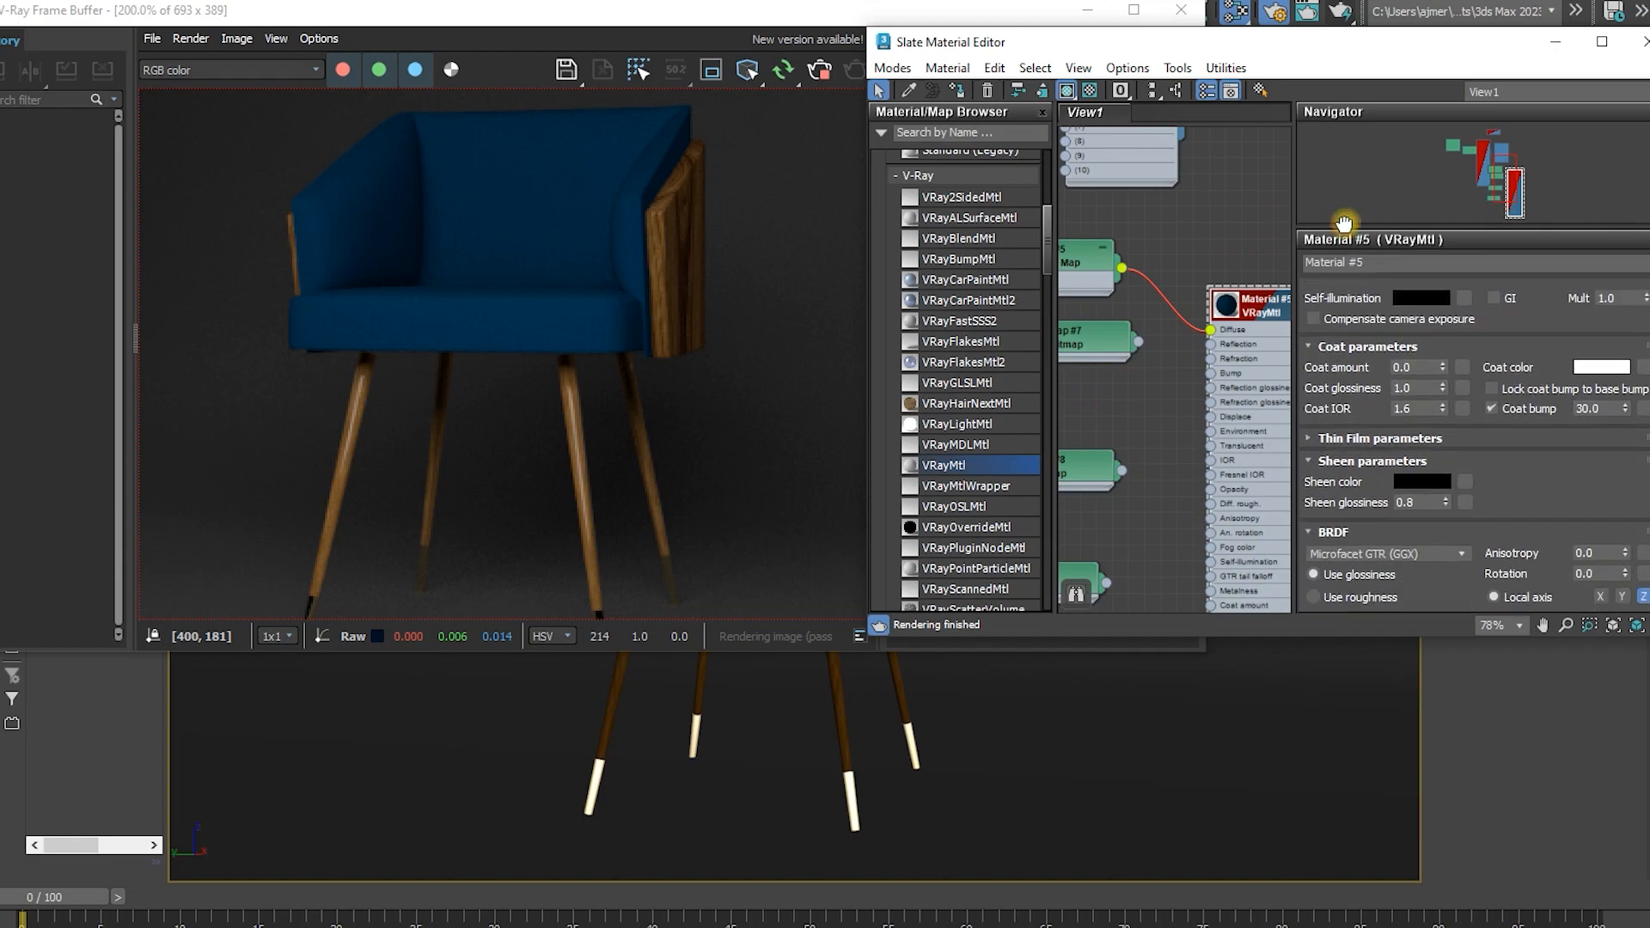
{"action": "left_click_drag", "start_coordinate": [1513, 483], "coordinate": [1503, 309]}
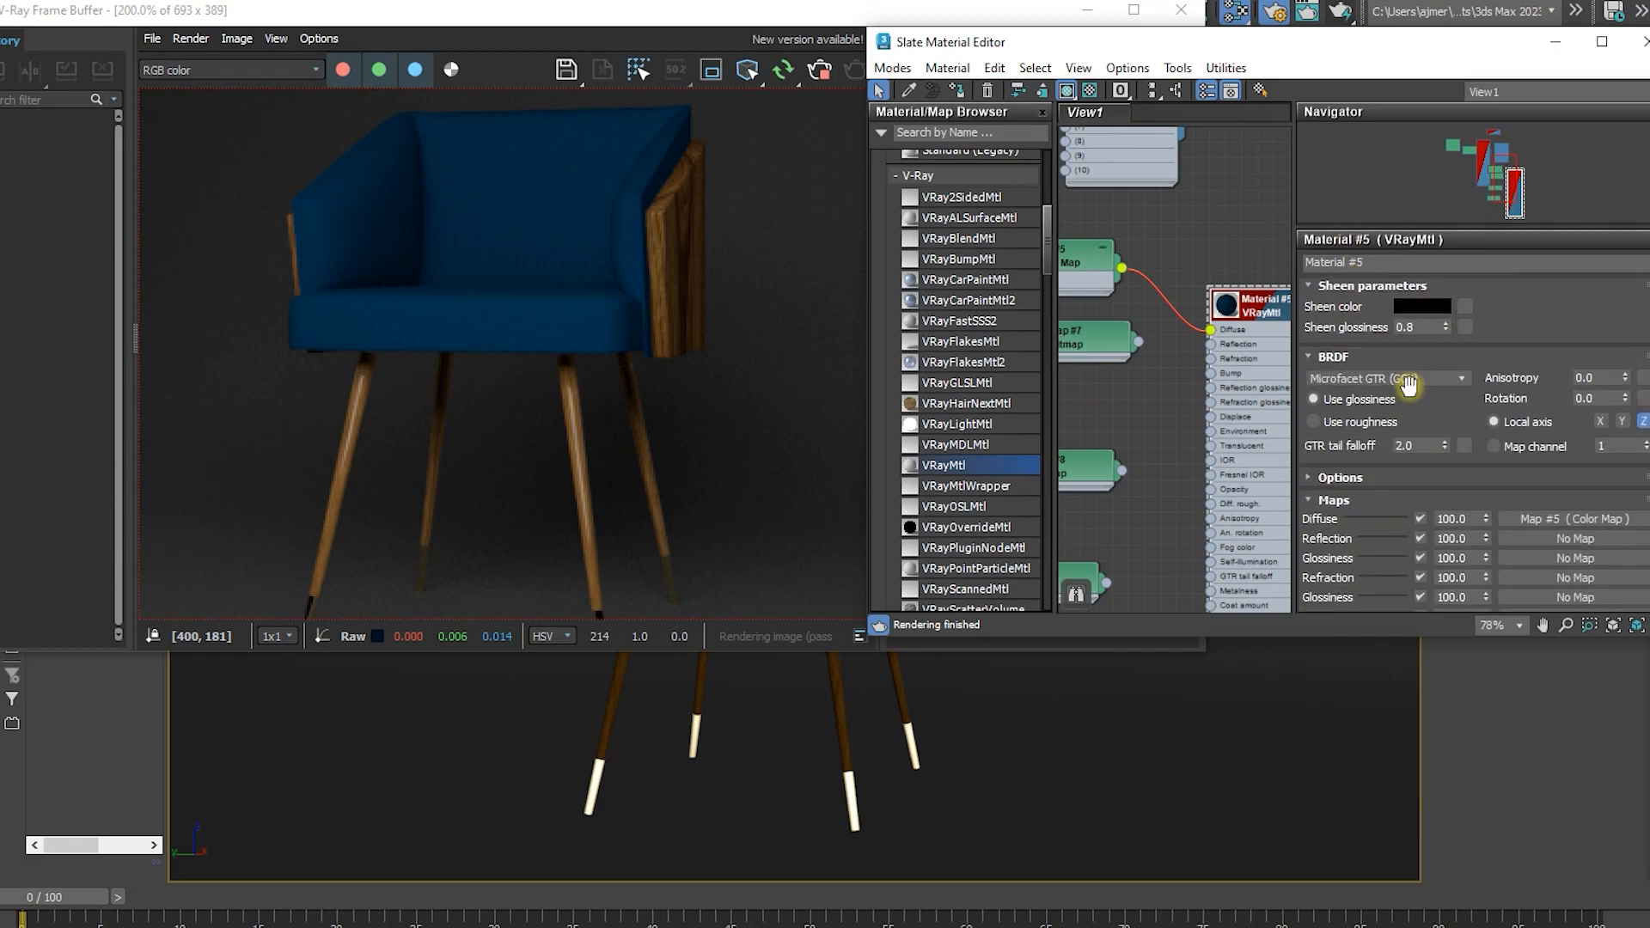
{"action": "left_click", "coordinate": [1313, 421]}
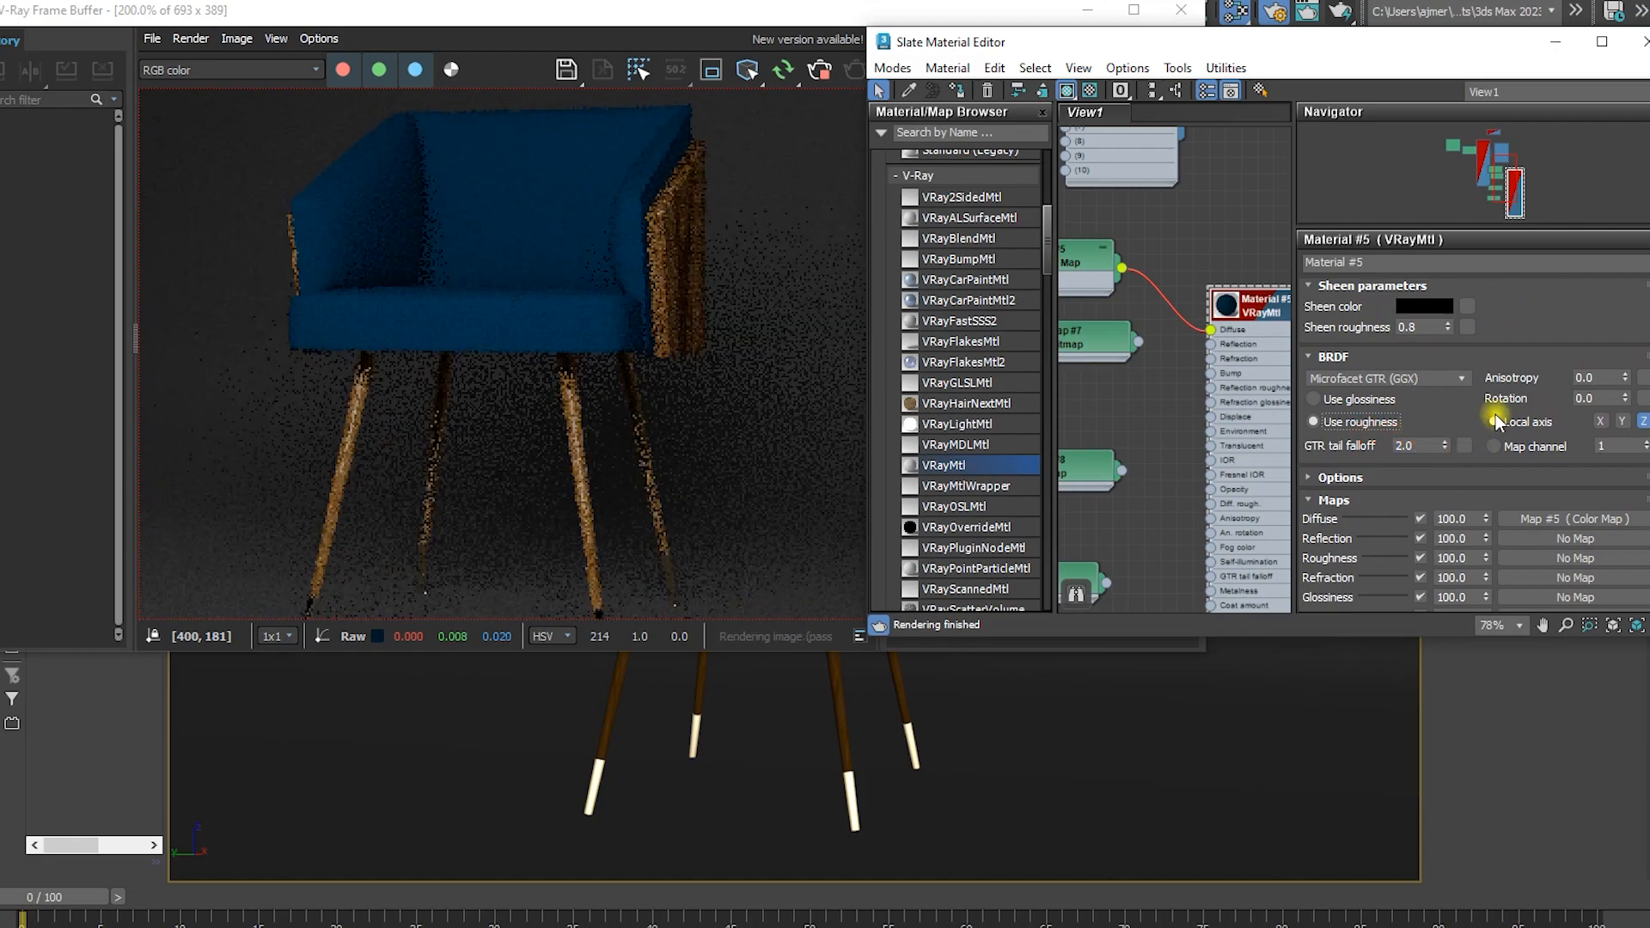
Connect the velvet roughness bitmap, Map #7, to Material #5's Reflection input
{"action": "scroll", "coordinate": [1448, 397], "scroll_direction": "up", "scroll_amount": 5}
{"action": "scroll", "coordinate": [1448, 397], "scroll_direction": "up", "scroll_amount": 3}
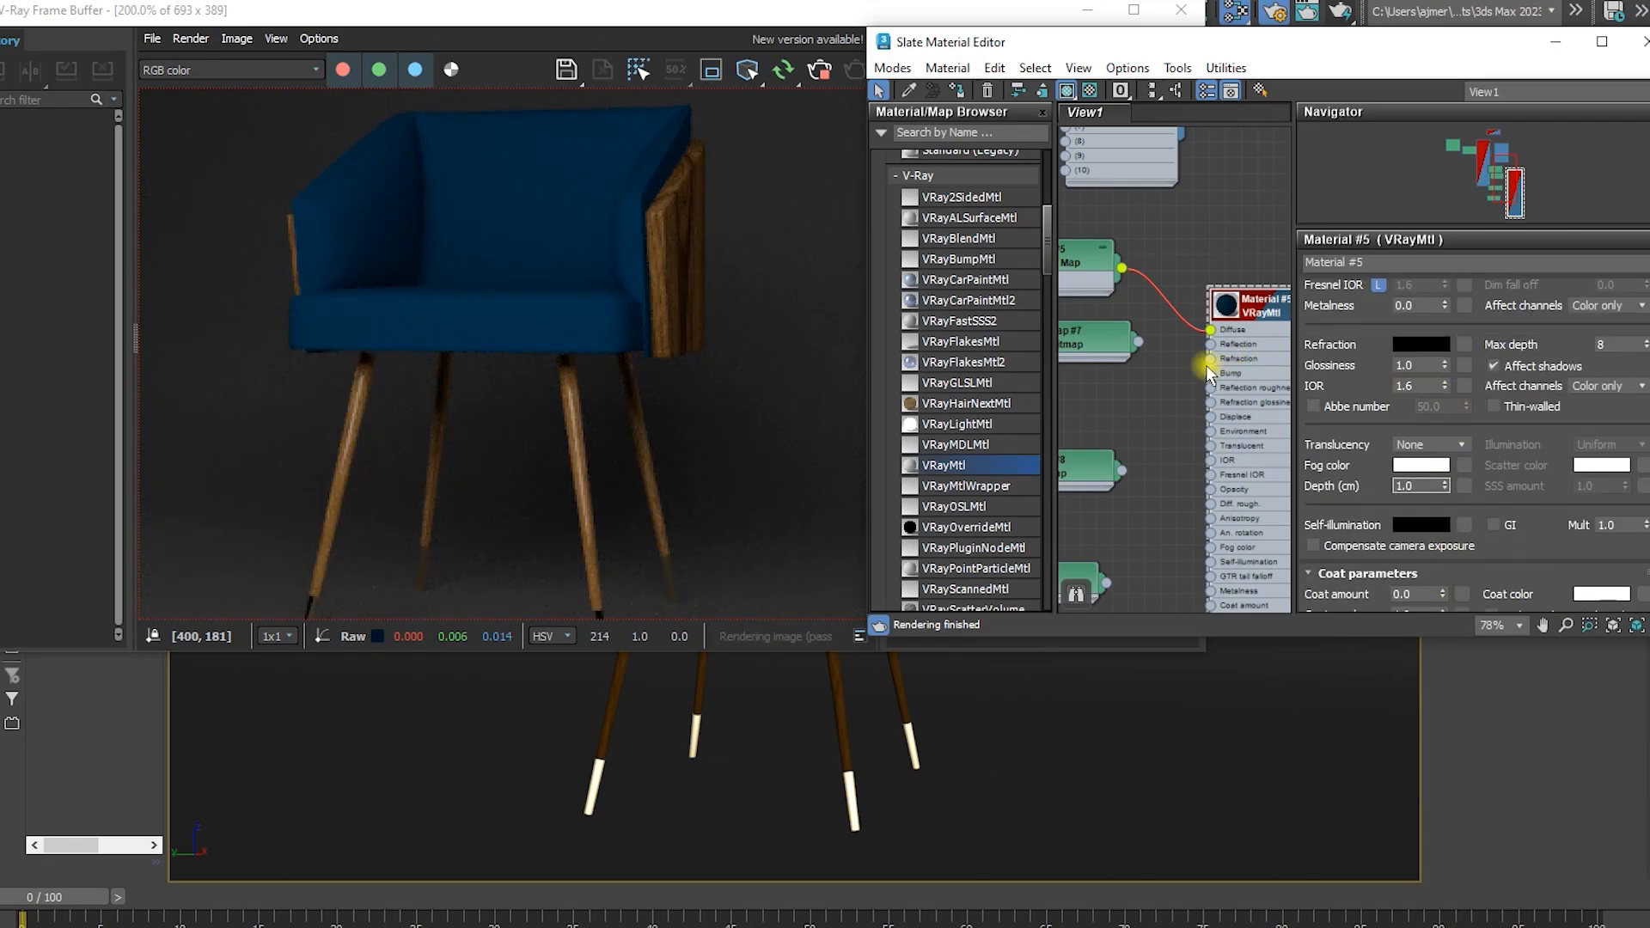
{"action": "scroll", "coordinate": [1173, 351], "scroll_direction": "up", "scroll_amount": 3}
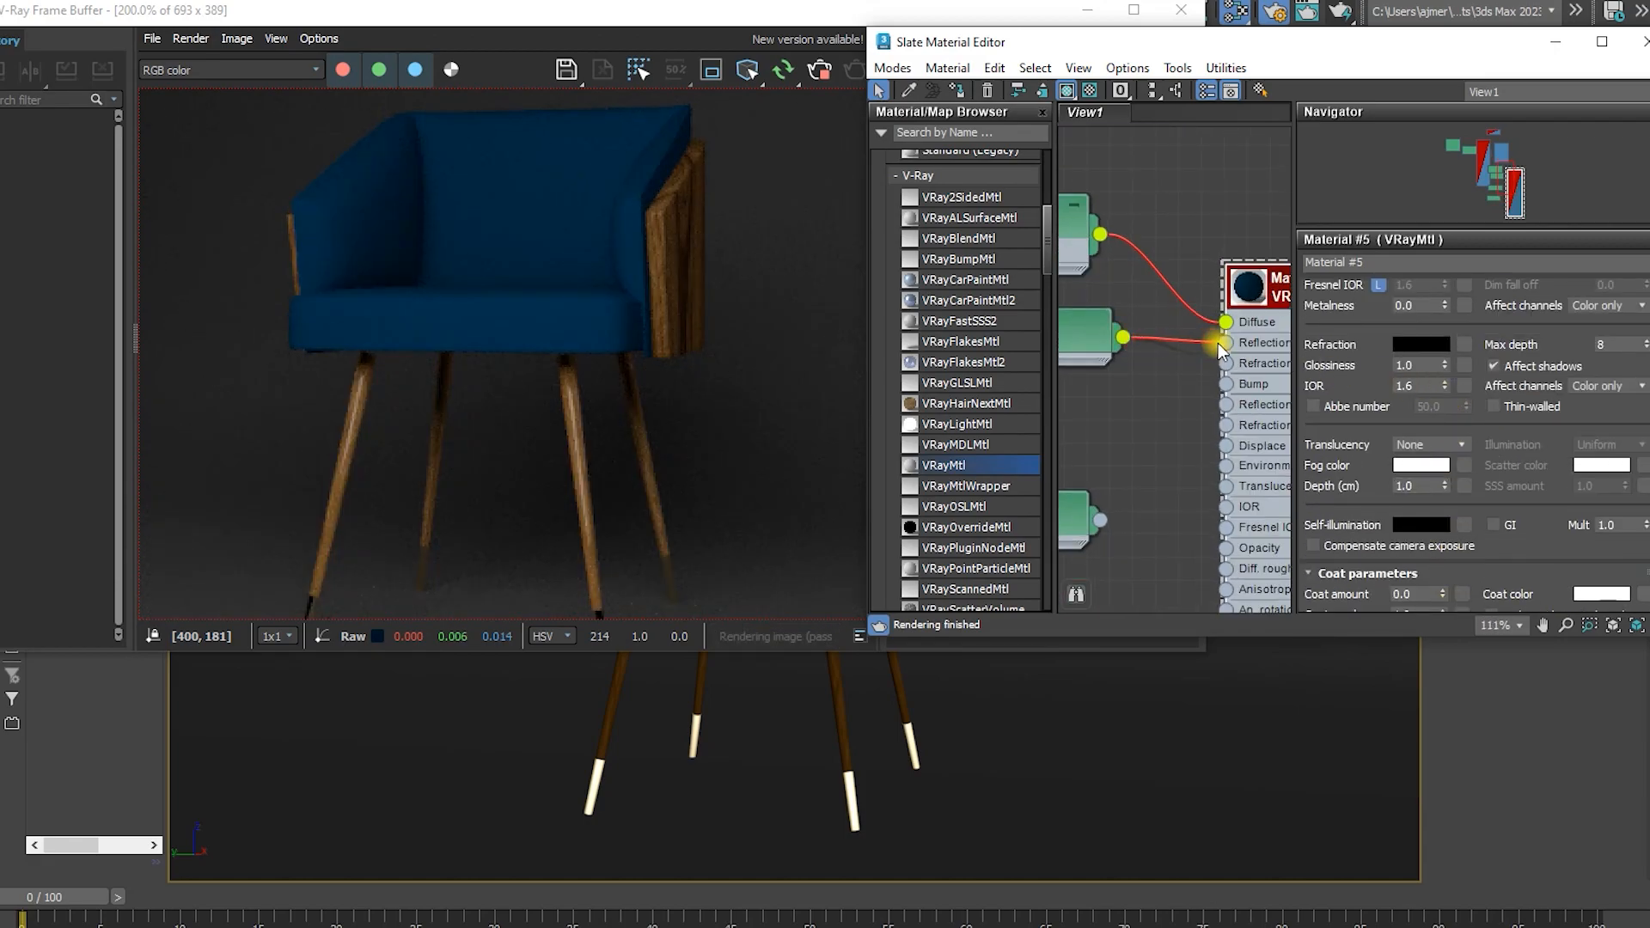
{"action": "middle_click_drag", "start_coordinate": [1126, 421], "coordinate": [1190, 429]}
{"action": "left_click_drag", "start_coordinate": [1111, 369], "coordinate": [1143, 384]}
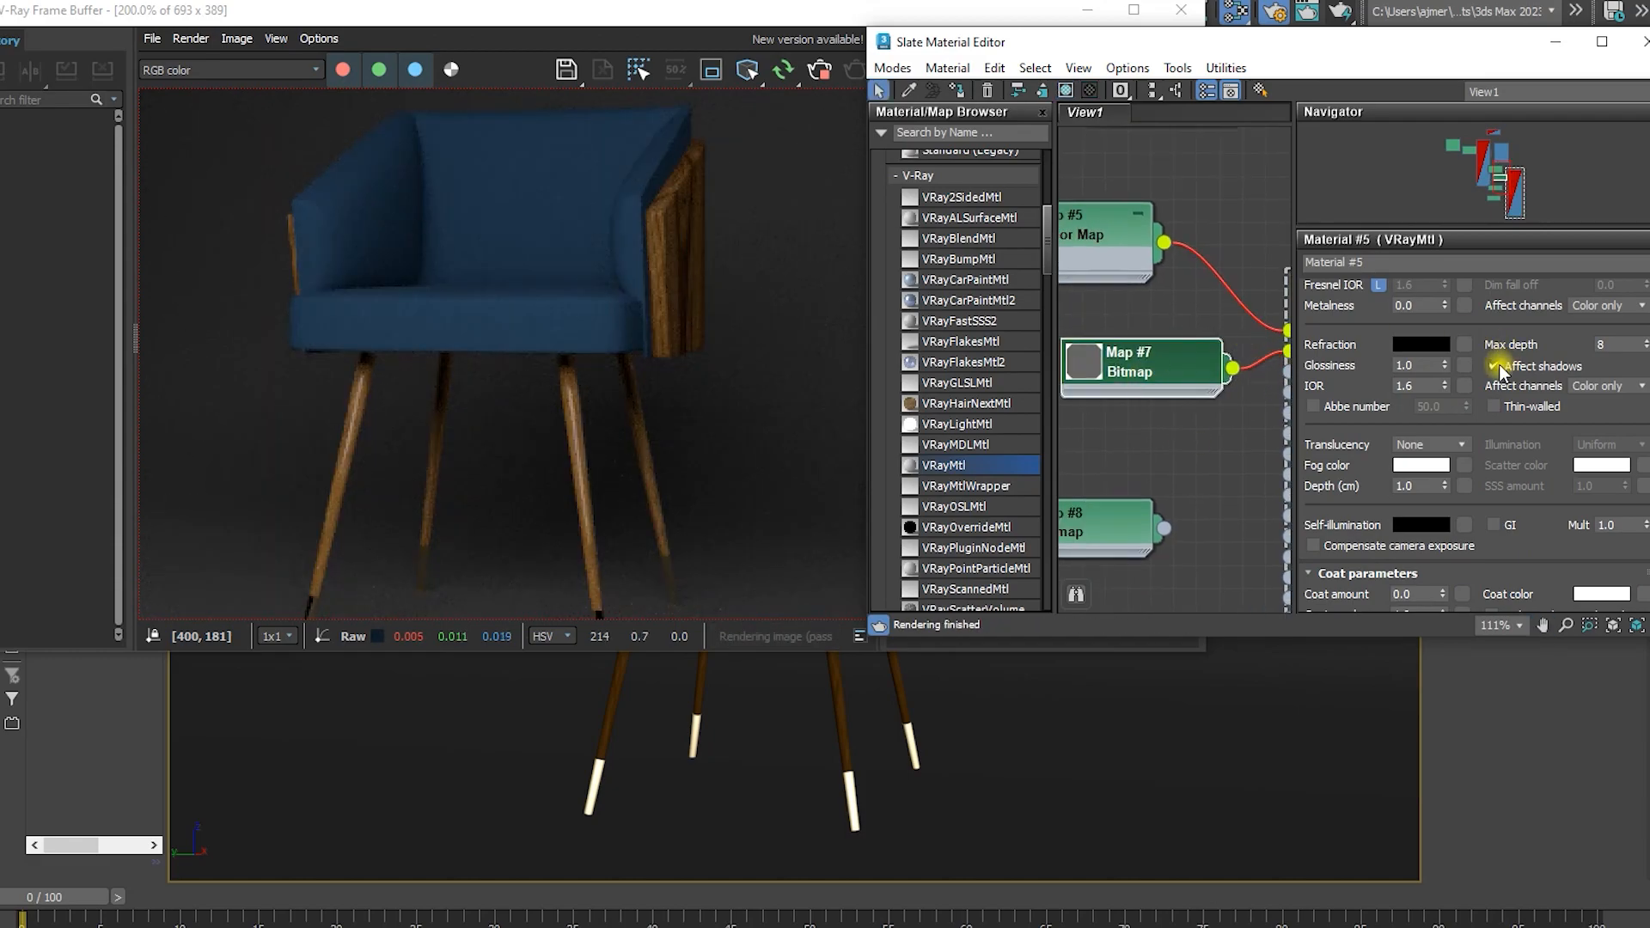
Copy the wood material's VRayNormalMap node and connect the copy to Material #5's Bump input
{"action": "scroll", "coordinate": [1357, 412], "scroll_direction": "up", "scroll_amount": 5}
{"action": "scroll", "coordinate": [1129, 363], "scroll_direction": "down", "scroll_amount": 5}
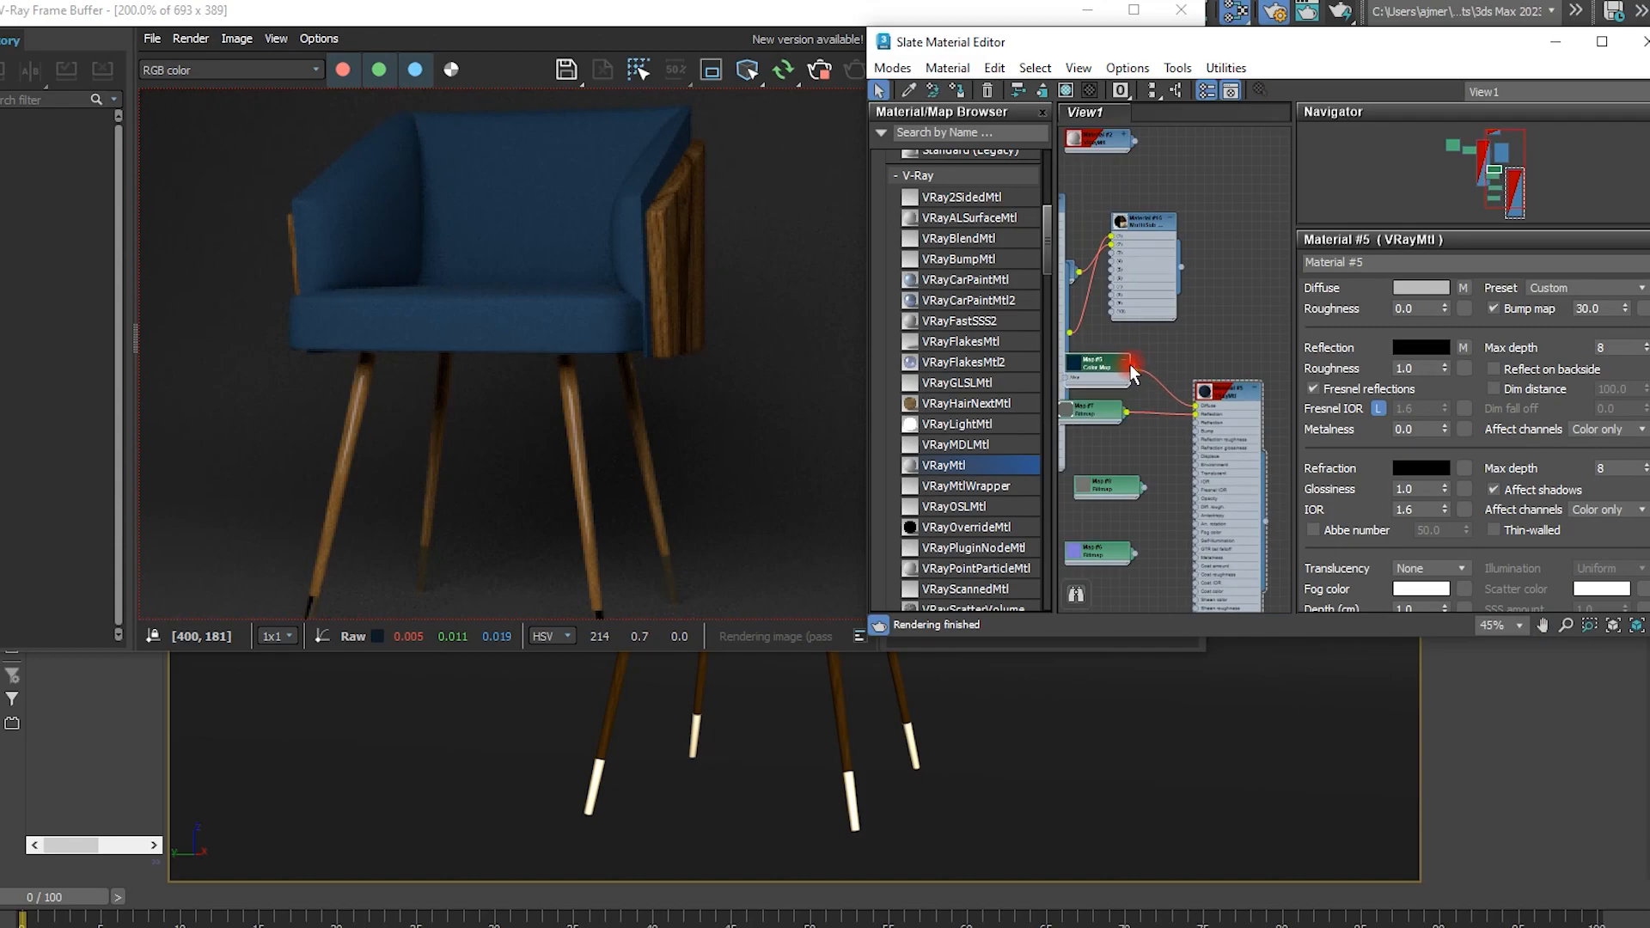
{"action": "left_click_drag", "start_coordinate": [1097, 223], "coordinate": [1251, 417]}
{"action": "double_click", "coordinate": [1250, 417]}
{"action": "scroll", "coordinate": [1250, 418], "scroll_direction": "up", "scroll_amount": 4}
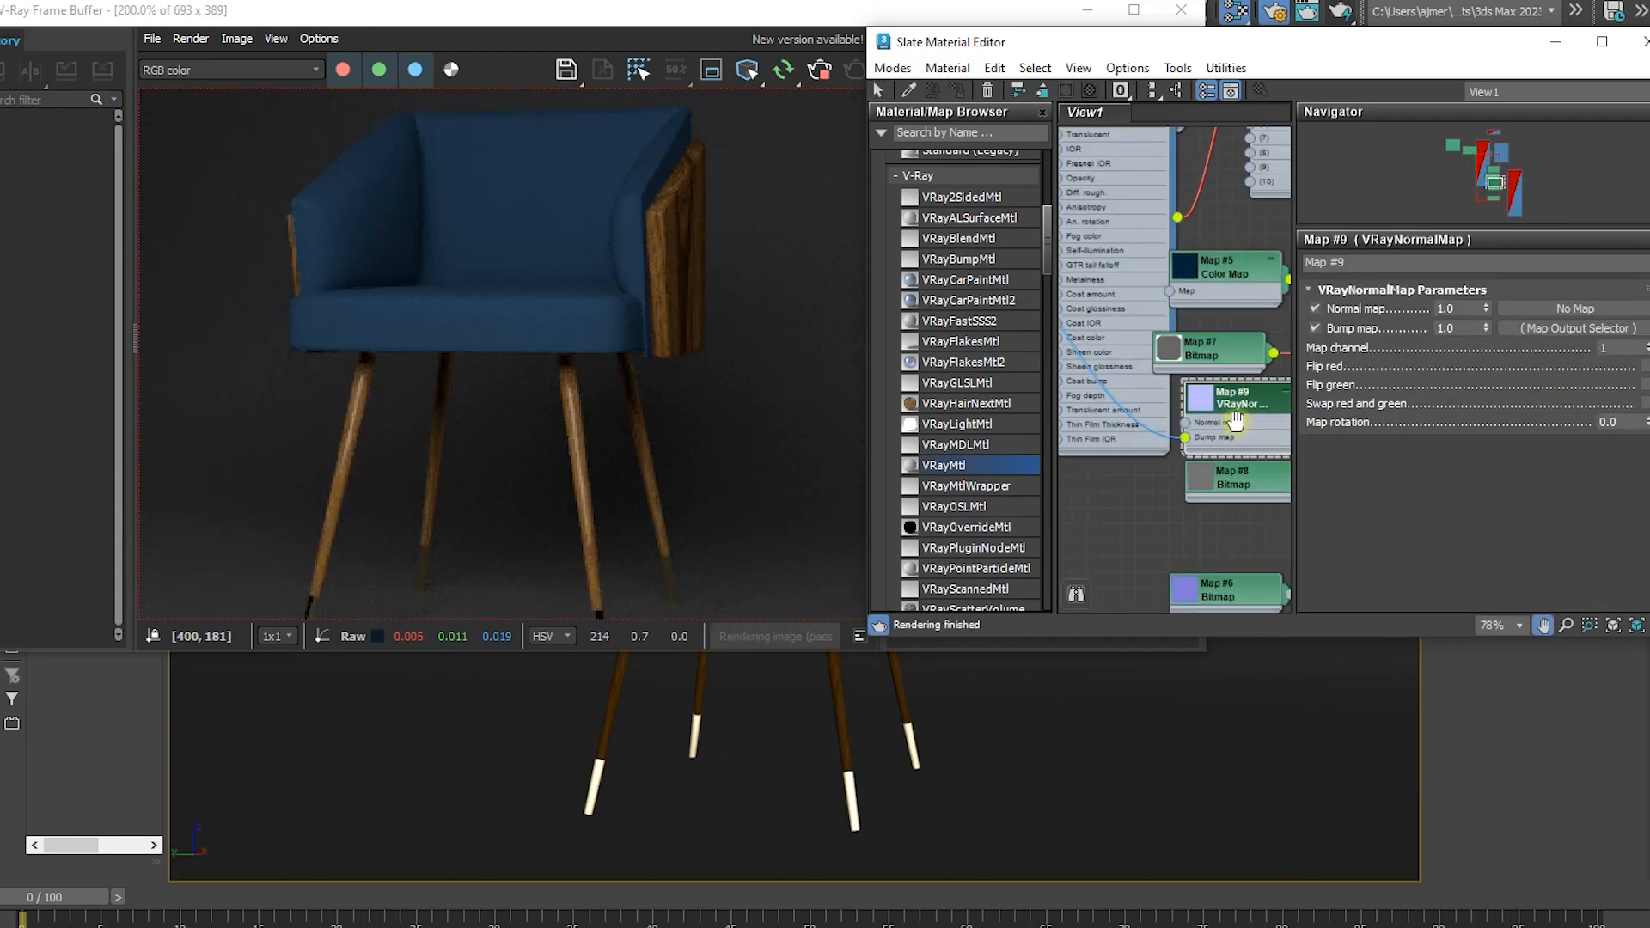
{"action": "left_click_drag", "start_coordinate": [1112, 424], "coordinate": [1197, 390]}
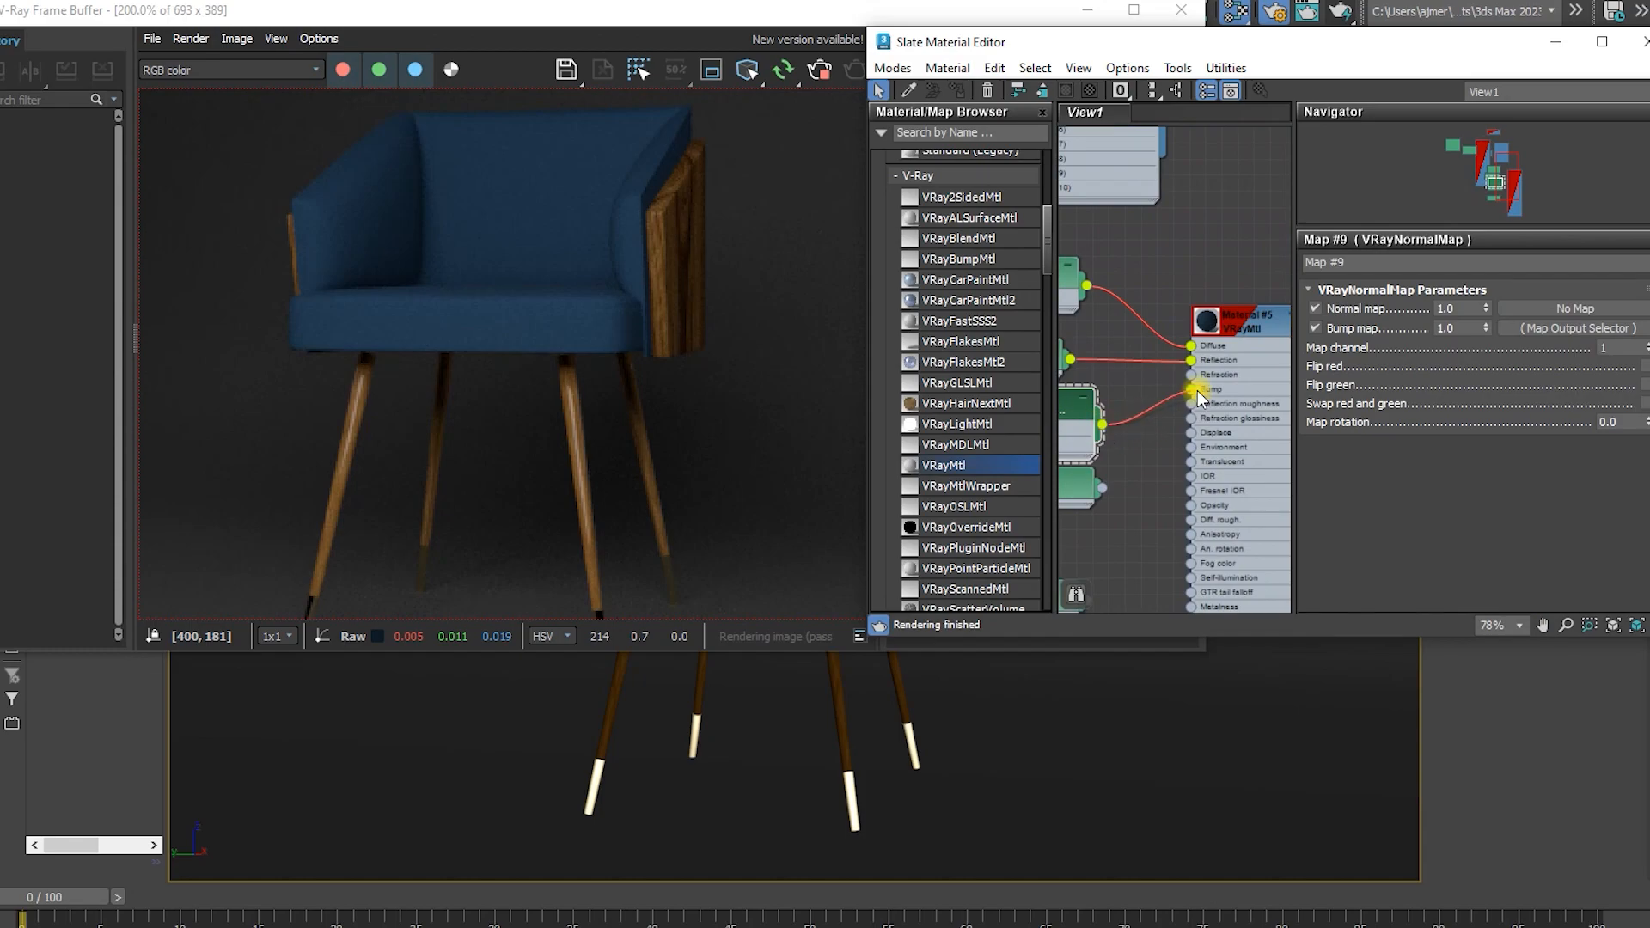
Feed the velvet height bitmap into the copied VRayNormalMap's Bump map input and the velvet normal bitmap into its Normal map input
{"action": "middle_click_drag", "start_coordinate": [1095, 503], "coordinate": [1177, 436]}
{"action": "left_click_drag", "start_coordinate": [1152, 385], "coordinate": [1264, 447]}
{"action": "scroll", "coordinate": [1117, 500], "scroll_direction": "up", "scroll_amount": 2}
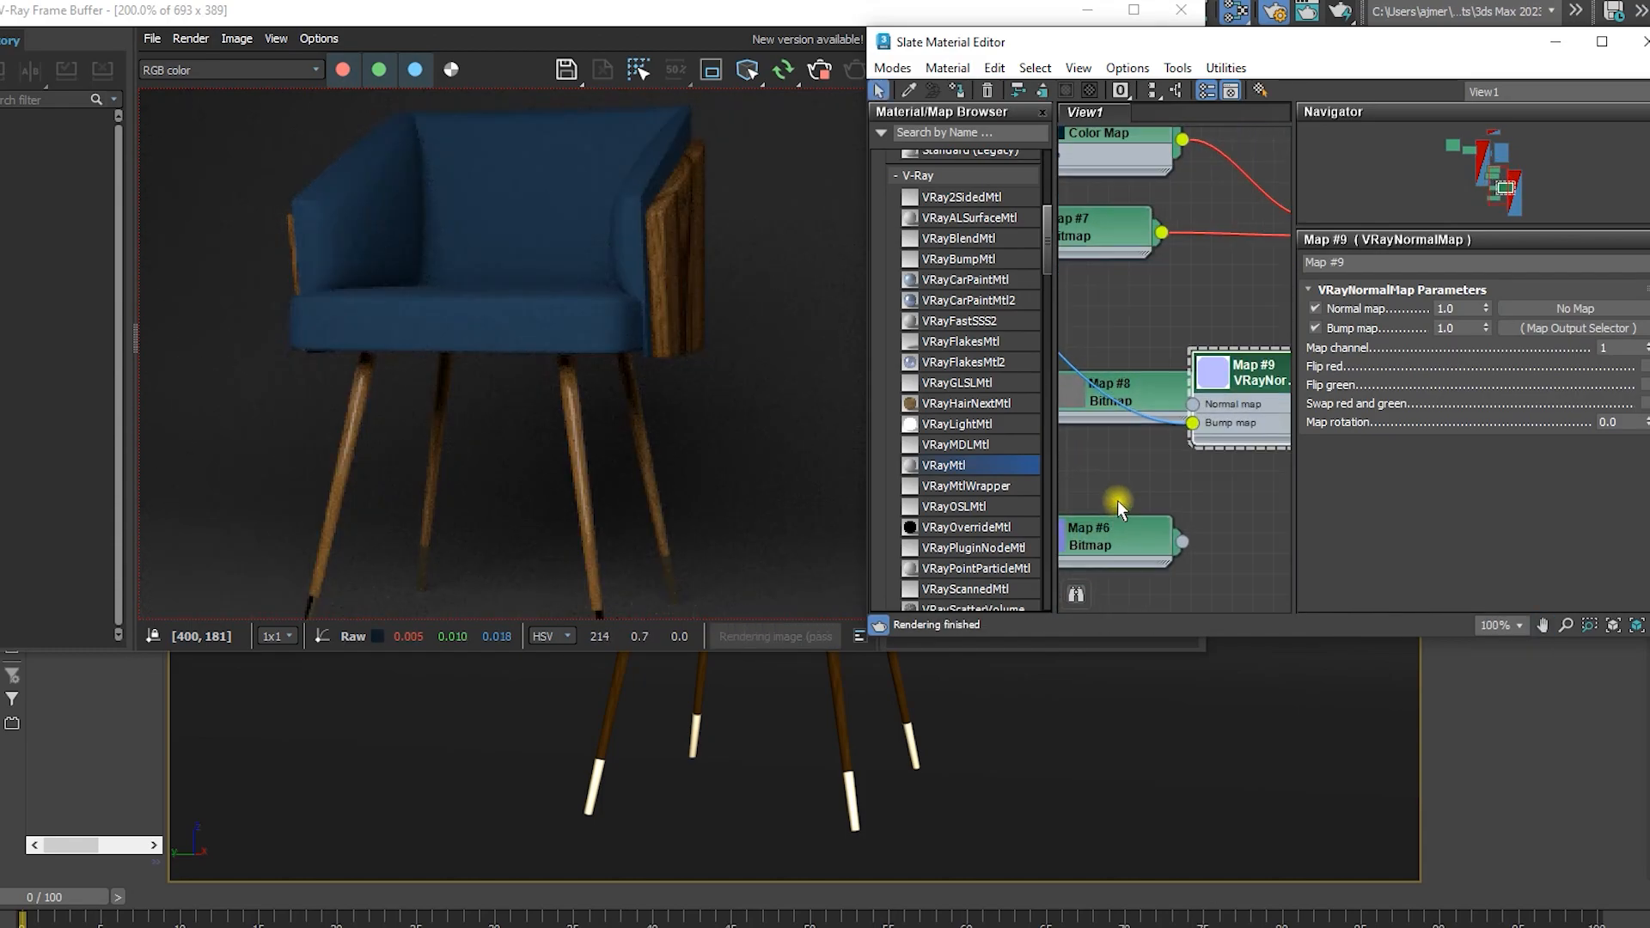
{"action": "left_click", "coordinate": [1143, 389]}
{"action": "left_click_drag", "start_coordinate": [1196, 424], "coordinate": [1051, 471]}
{"action": "left_click_drag", "start_coordinate": [1112, 542], "coordinate": [1191, 404]}
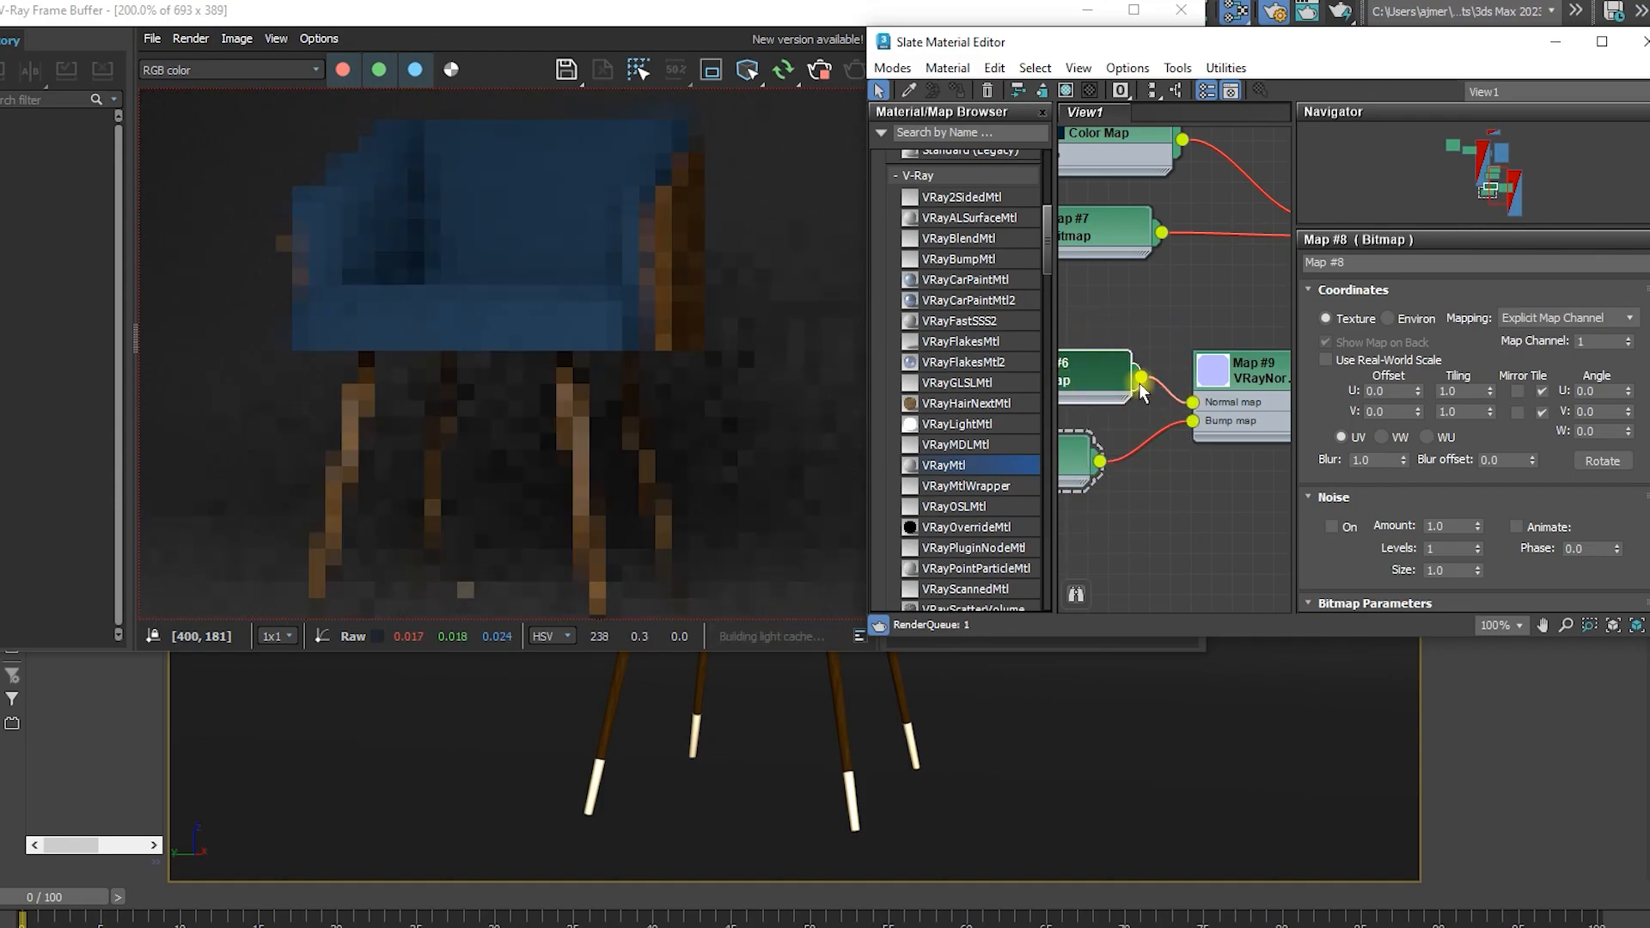
{"action": "scroll", "coordinate": [488, 223], "scroll_direction": "up", "scroll_amount": 1}
{"action": "scroll", "coordinate": [562, 292], "scroll_direction": "down", "scroll_amount": 1}
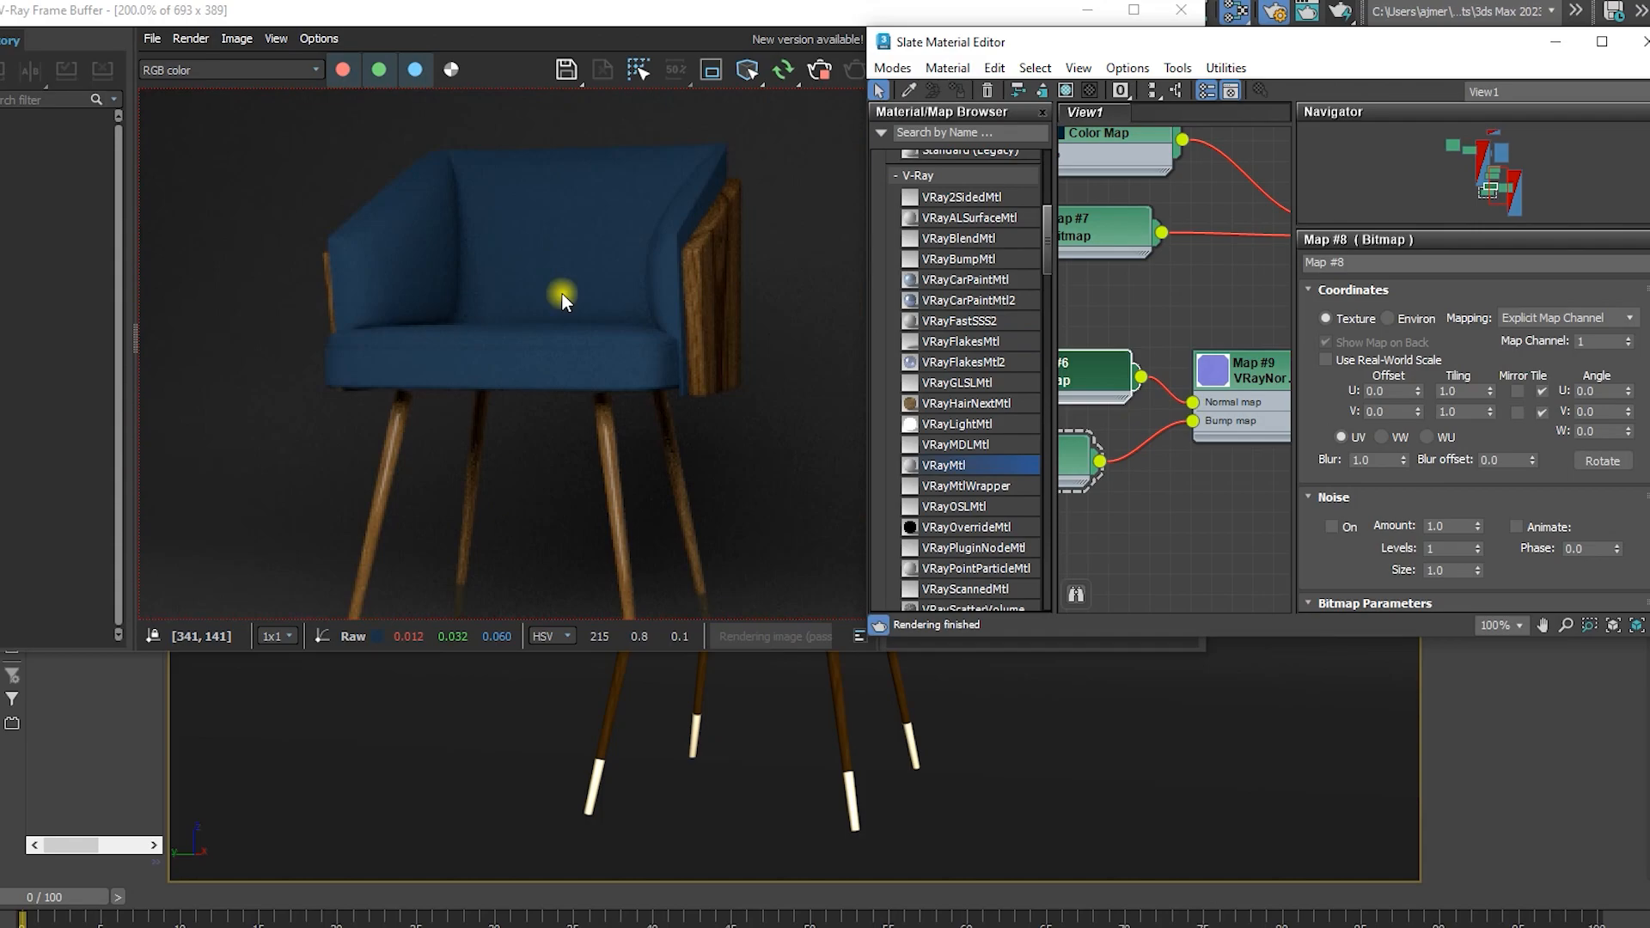
{"action": "left_click", "coordinate": [562, 292]}
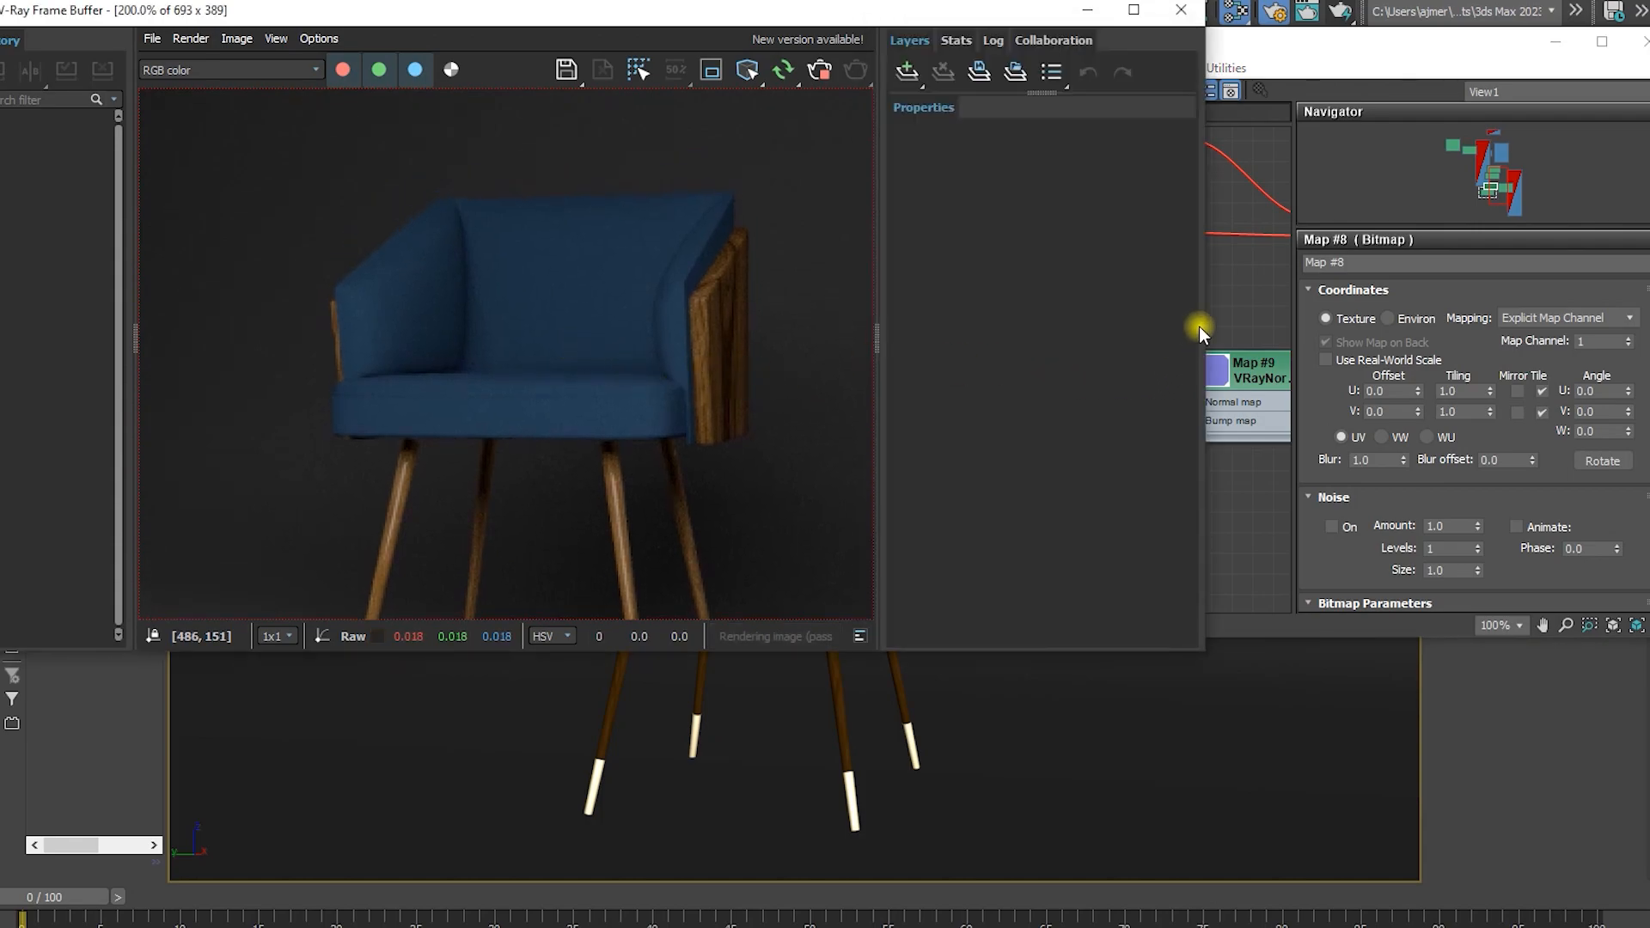
{"action": "left_click", "coordinate": [1225, 318]}
Move the VRayNormalMap node, Map #9, clear of the Material #5 node
{"action": "scroll", "coordinate": [1108, 378], "scroll_direction": "down", "scroll_amount": 2}
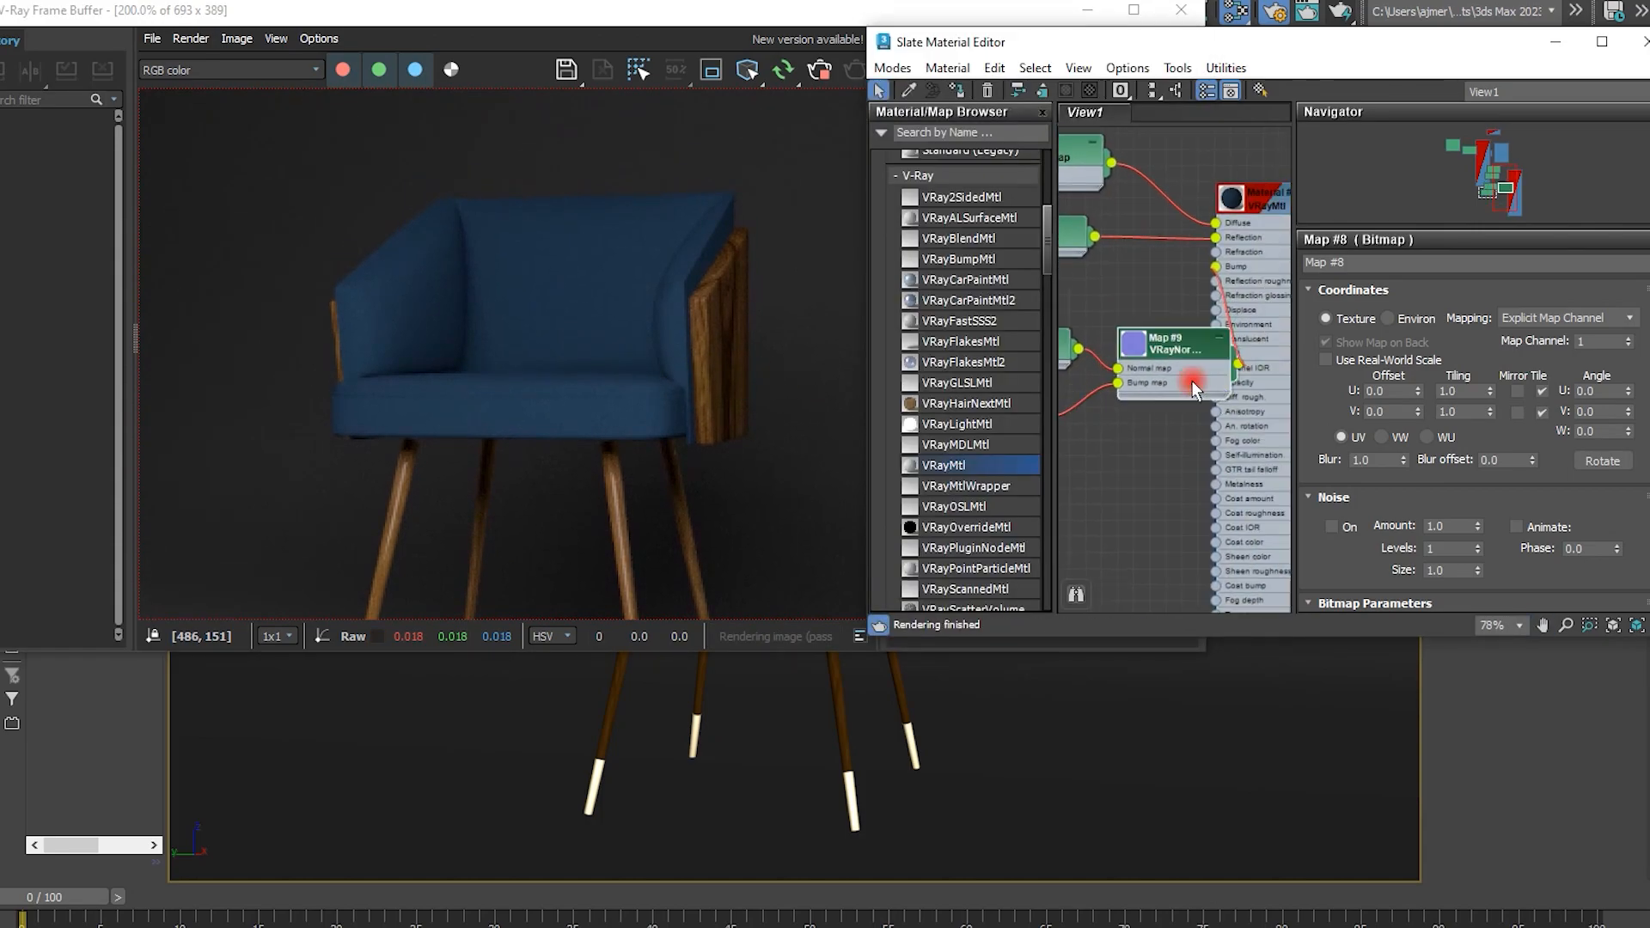
{"action": "scroll", "coordinate": [1127, 418], "scroll_direction": "down", "scroll_amount": 4}
{"action": "left_click", "coordinate": [1161, 348]}
{"action": "left_click_drag", "start_coordinate": [1163, 347], "coordinate": [1086, 355]}
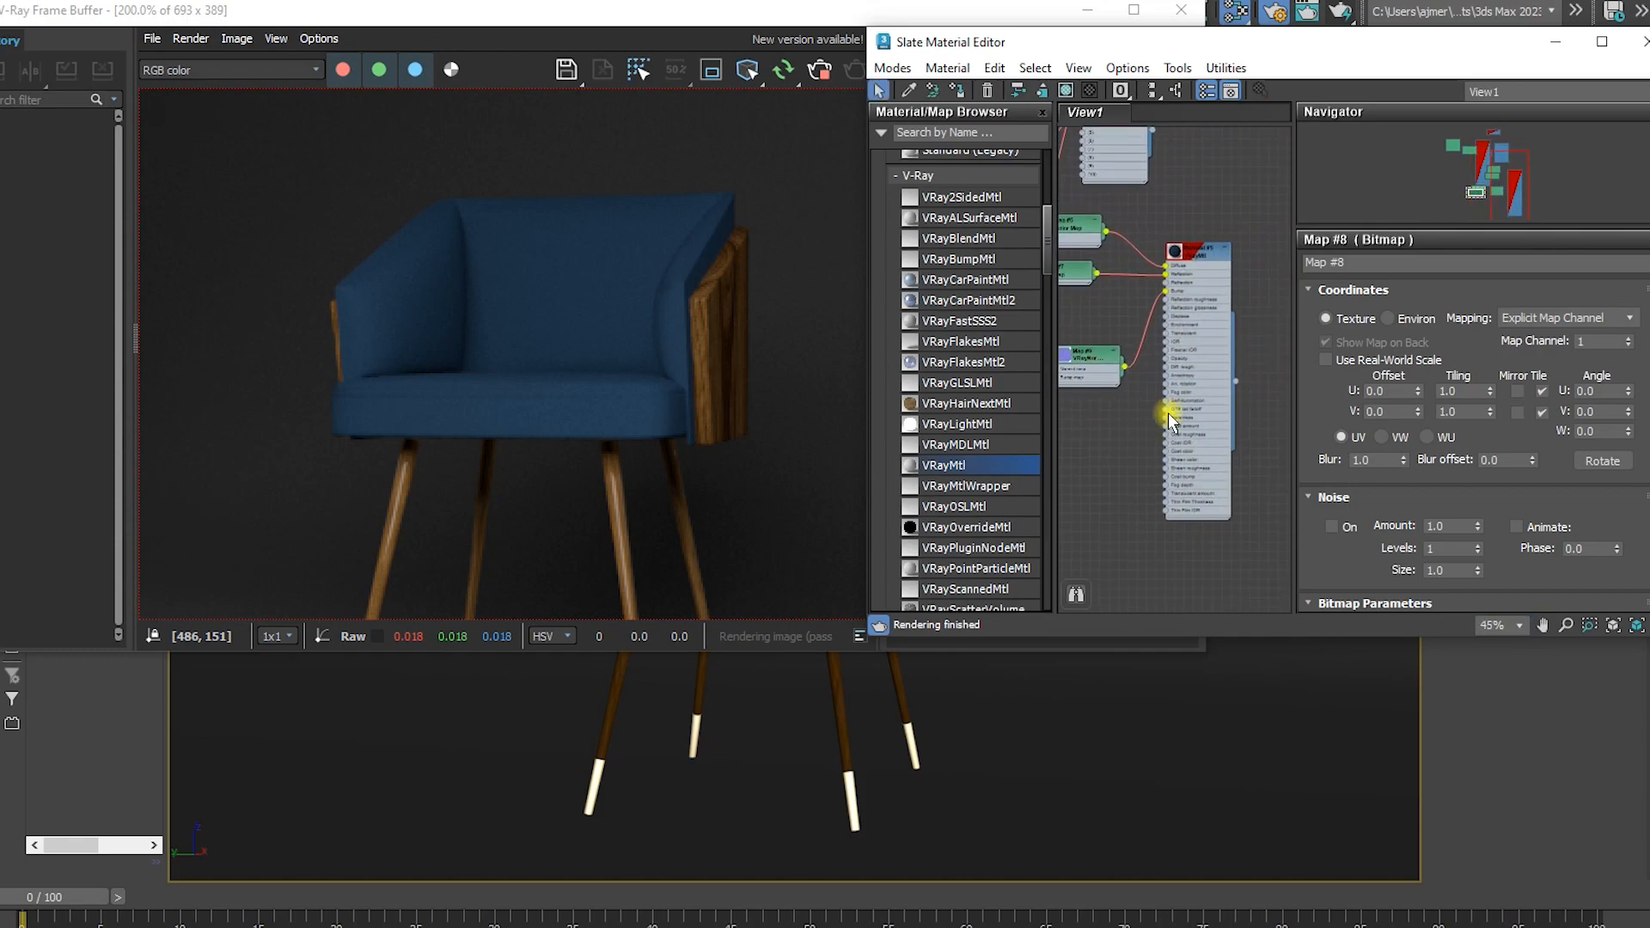
Add a Color Correction map to Material #5's Coat amount input
{"action": "left_click", "coordinate": [1178, 438]}
{"action": "scroll", "coordinate": [1178, 443], "scroll_direction": "up", "scroll_amount": 7}
{"action": "scroll", "coordinate": [1174, 455], "scroll_direction": "up", "scroll_amount": 2}
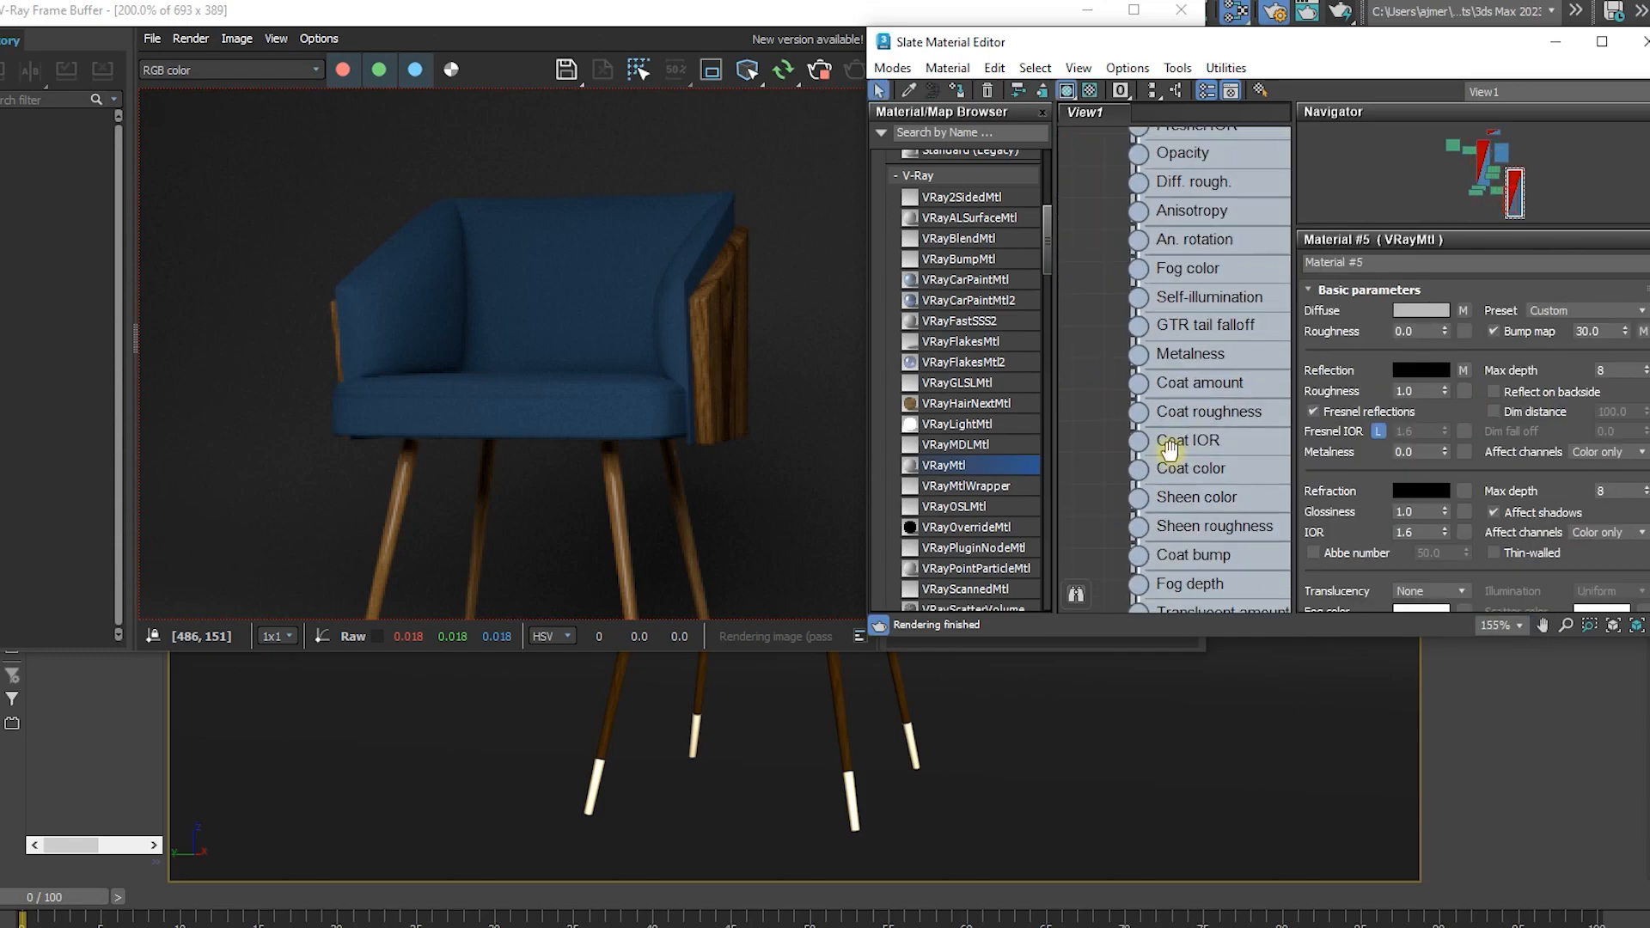
{"action": "mouse_move", "coordinate": [1220, 383]}
{"action": "middle_mouse_down"}
{"action": "mouse_move", "coordinate": [1159, 395]}
{"action": "mouse_move", "coordinate": [1134, 359]}
{"action": "mouse_move", "coordinate": [1245, 369]}
{"action": "middle_mouse_up"}
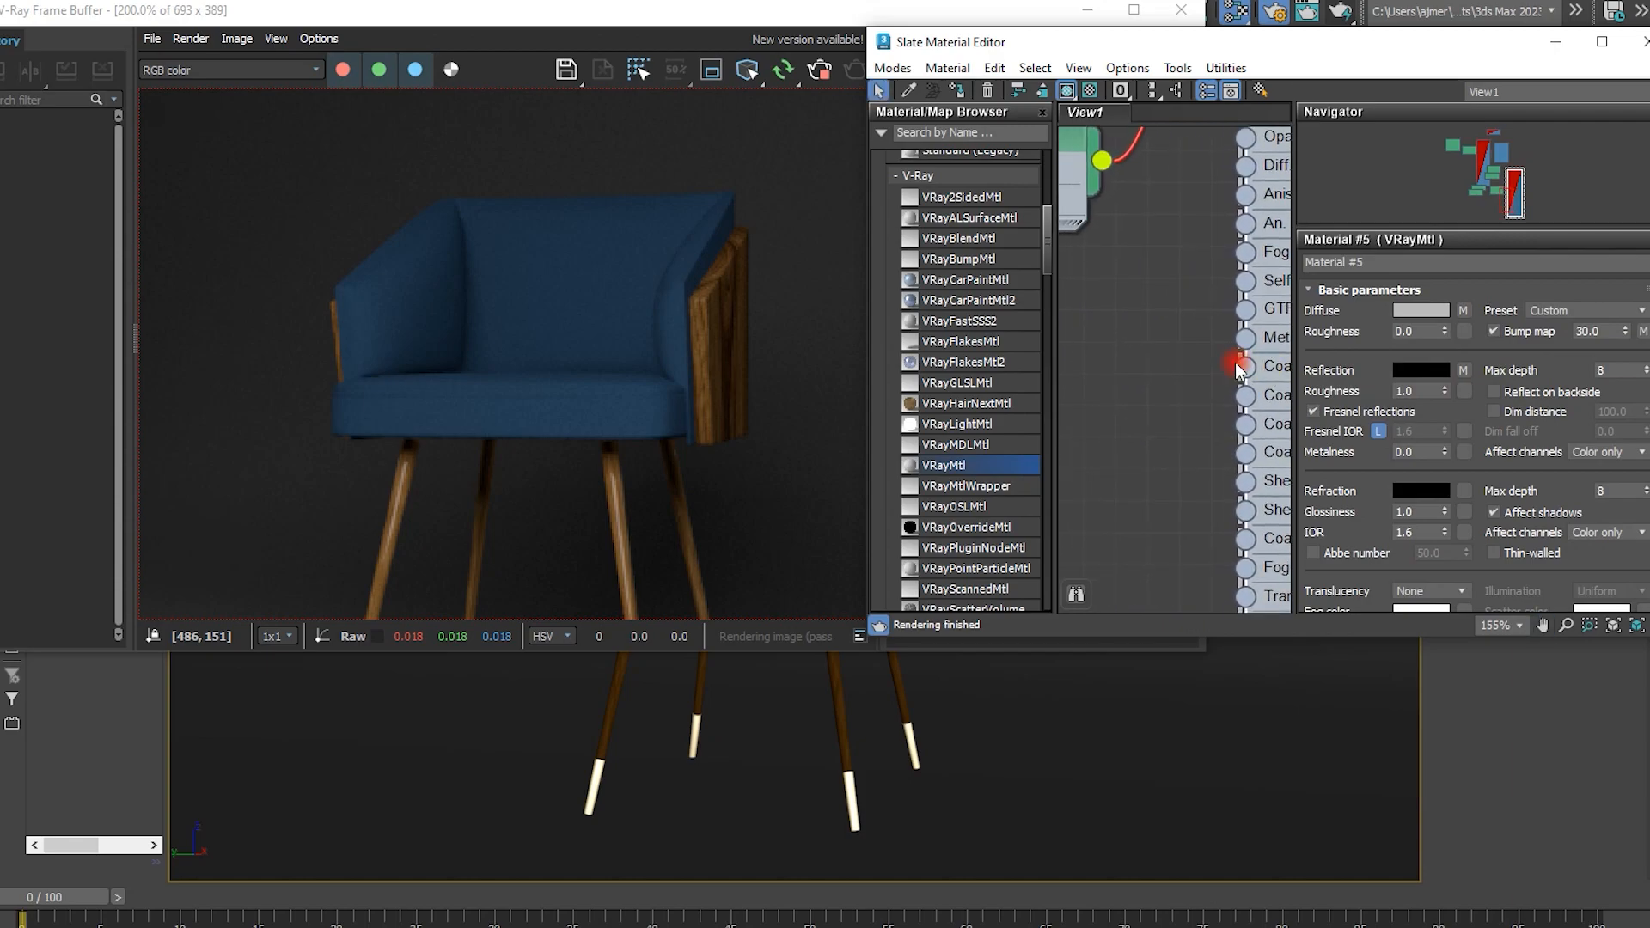
{"action": "left_click_drag", "start_coordinate": [1235, 362], "coordinate": [1125, 274]}
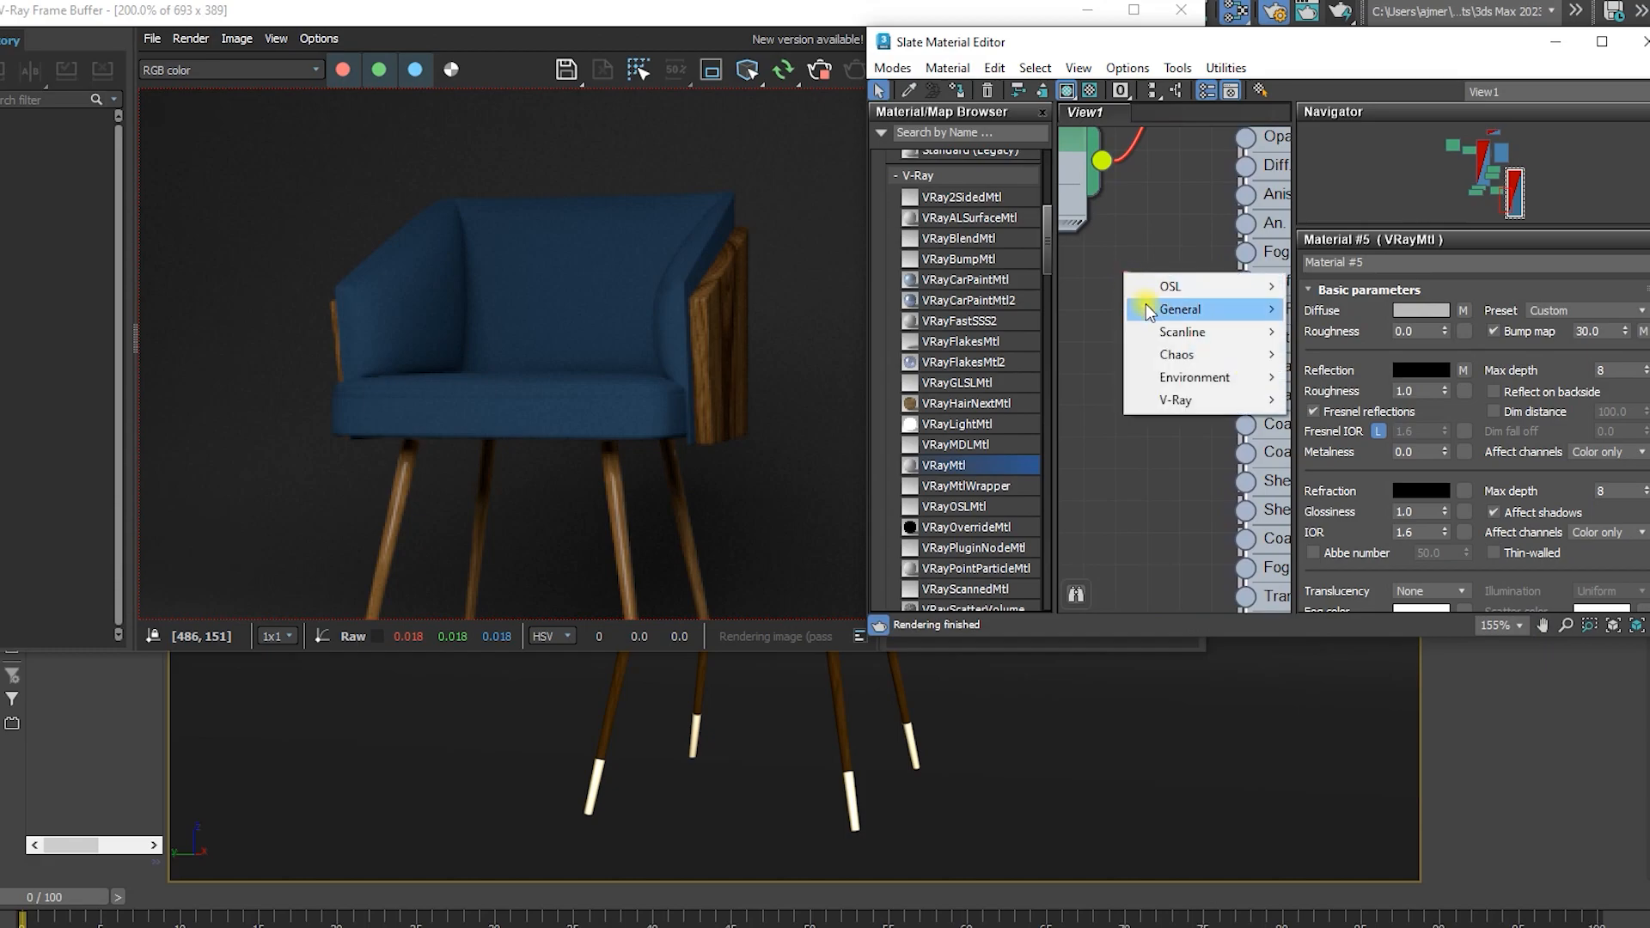
{"action": "mouse_move", "coordinate": [1150, 311]}
{"action": "left_click", "coordinate": [1398, 295]}
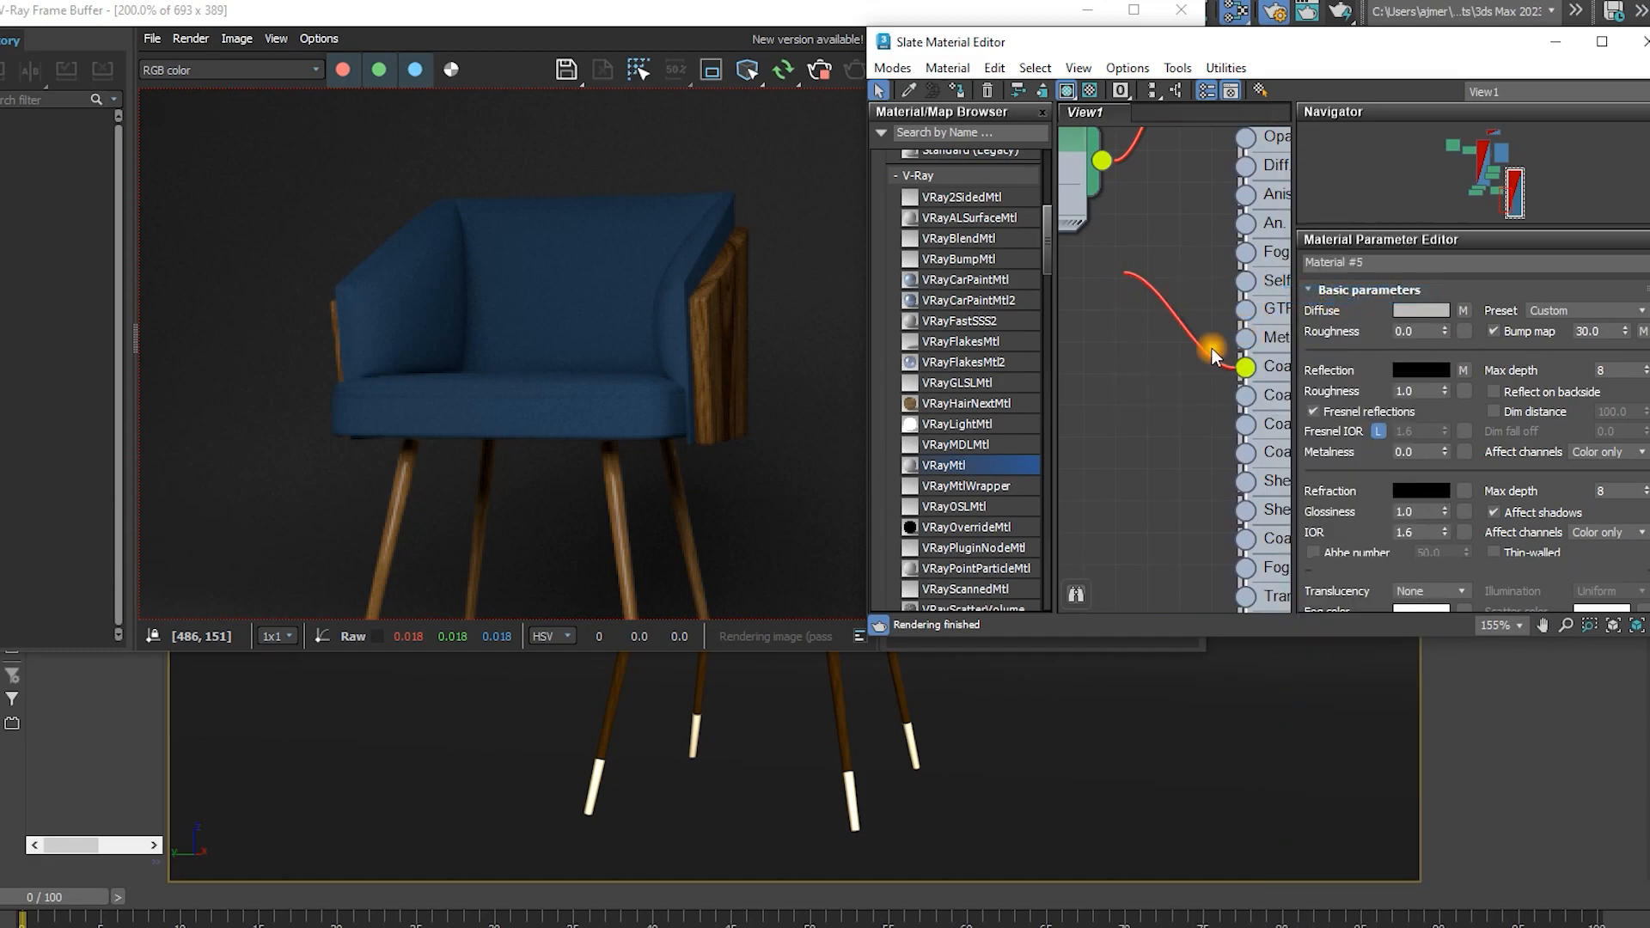
Move the Color Correction node clear beneath the other map nodes feeding Material #5
{"action": "scroll", "coordinate": [1183, 412], "scroll_direction": "down", "scroll_amount": 3}
{"action": "scroll", "coordinate": [1183, 413], "scroll_direction": "down", "scroll_amount": 2}
{"action": "middle_click_drag", "start_coordinate": [1108, 287], "coordinate": [1175, 410]}
{"action": "mouse_move", "coordinate": [1239, 177]}
{"action": "left_mouse_down"}
{"action": "mouse_move", "coordinate": [1158, 442]}
{"action": "mouse_move", "coordinate": [1231, 189]}
{"action": "left_mouse_up"}
{"action": "left_click_drag", "start_coordinate": [1258, 266], "coordinate": [1214, 483]}
Raise the Brightness of Material #5's Coat amount Color Correction, Map #10, to 26.91
{"action": "double_click", "coordinate": [1214, 481]}
{"action": "scroll", "coordinate": [1215, 492], "scroll_direction": "up", "scroll_amount": 3}
{"action": "middle_click_drag", "start_coordinate": [1215, 492], "coordinate": [1099, 312]}
{"action": "scroll", "coordinate": [1206, 427], "scroll_direction": "up", "scroll_amount": 1}
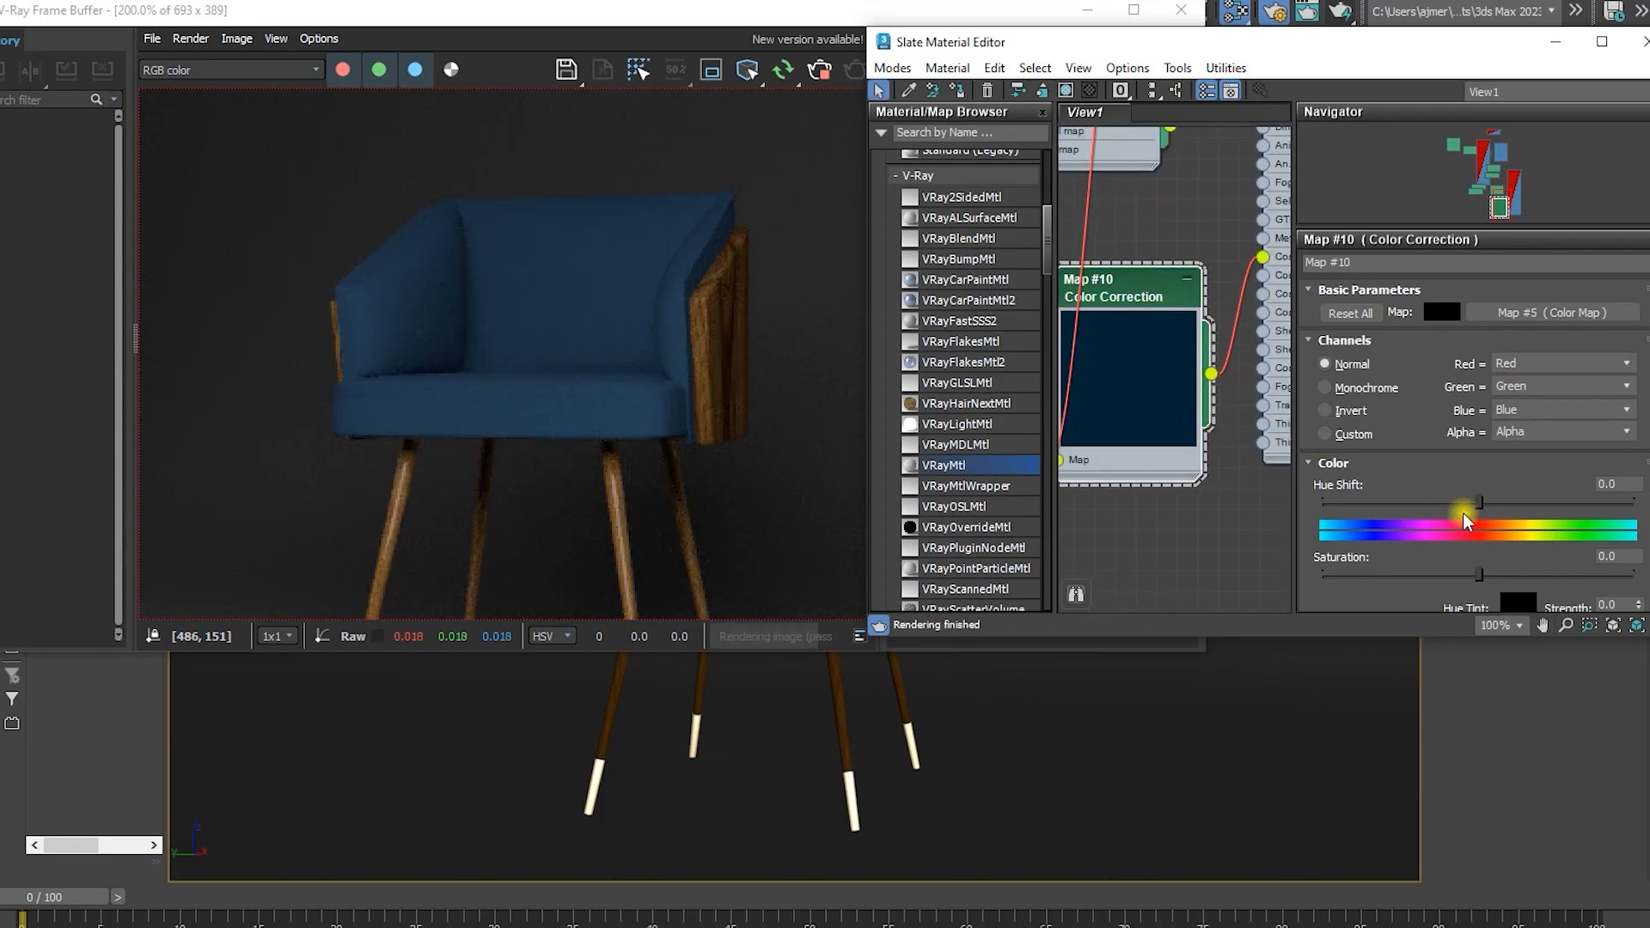
{"action": "left_click_drag", "start_coordinate": [1403, 587], "coordinate": [1358, 320]}
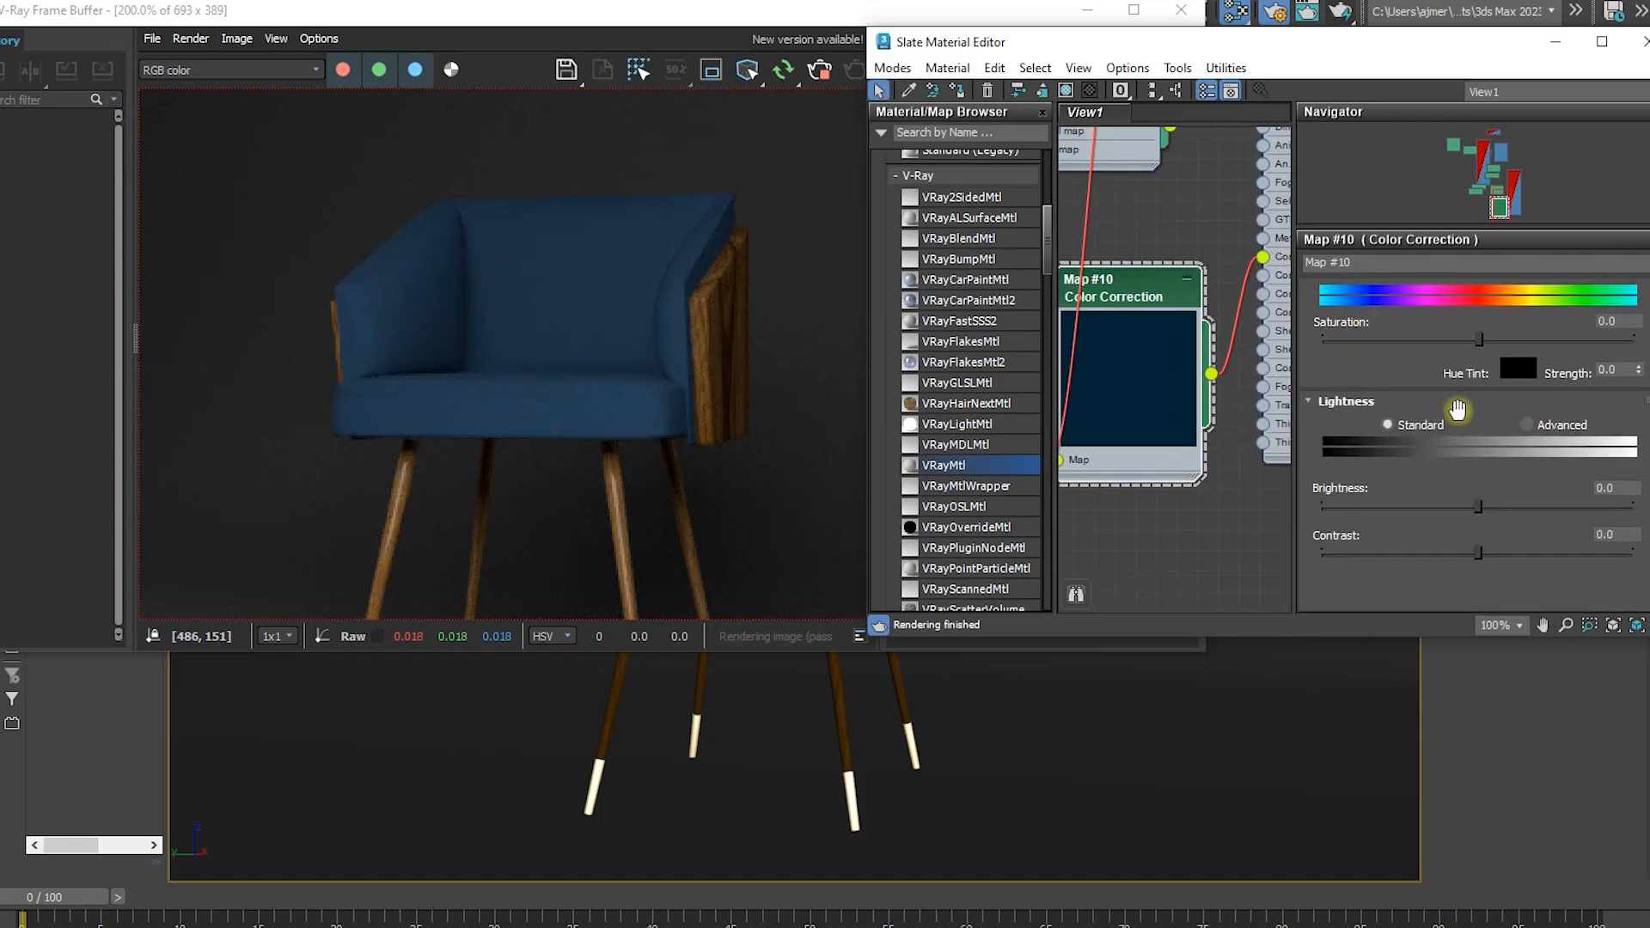
{"action": "left_click_drag", "start_coordinate": [1478, 506], "coordinate": [1518, 508]}
Move the Material #4 node to an empty area above the other nodes in the Slate view
{"action": "scroll", "coordinate": [996, 376], "scroll_direction": "down", "scroll_amount": 1}
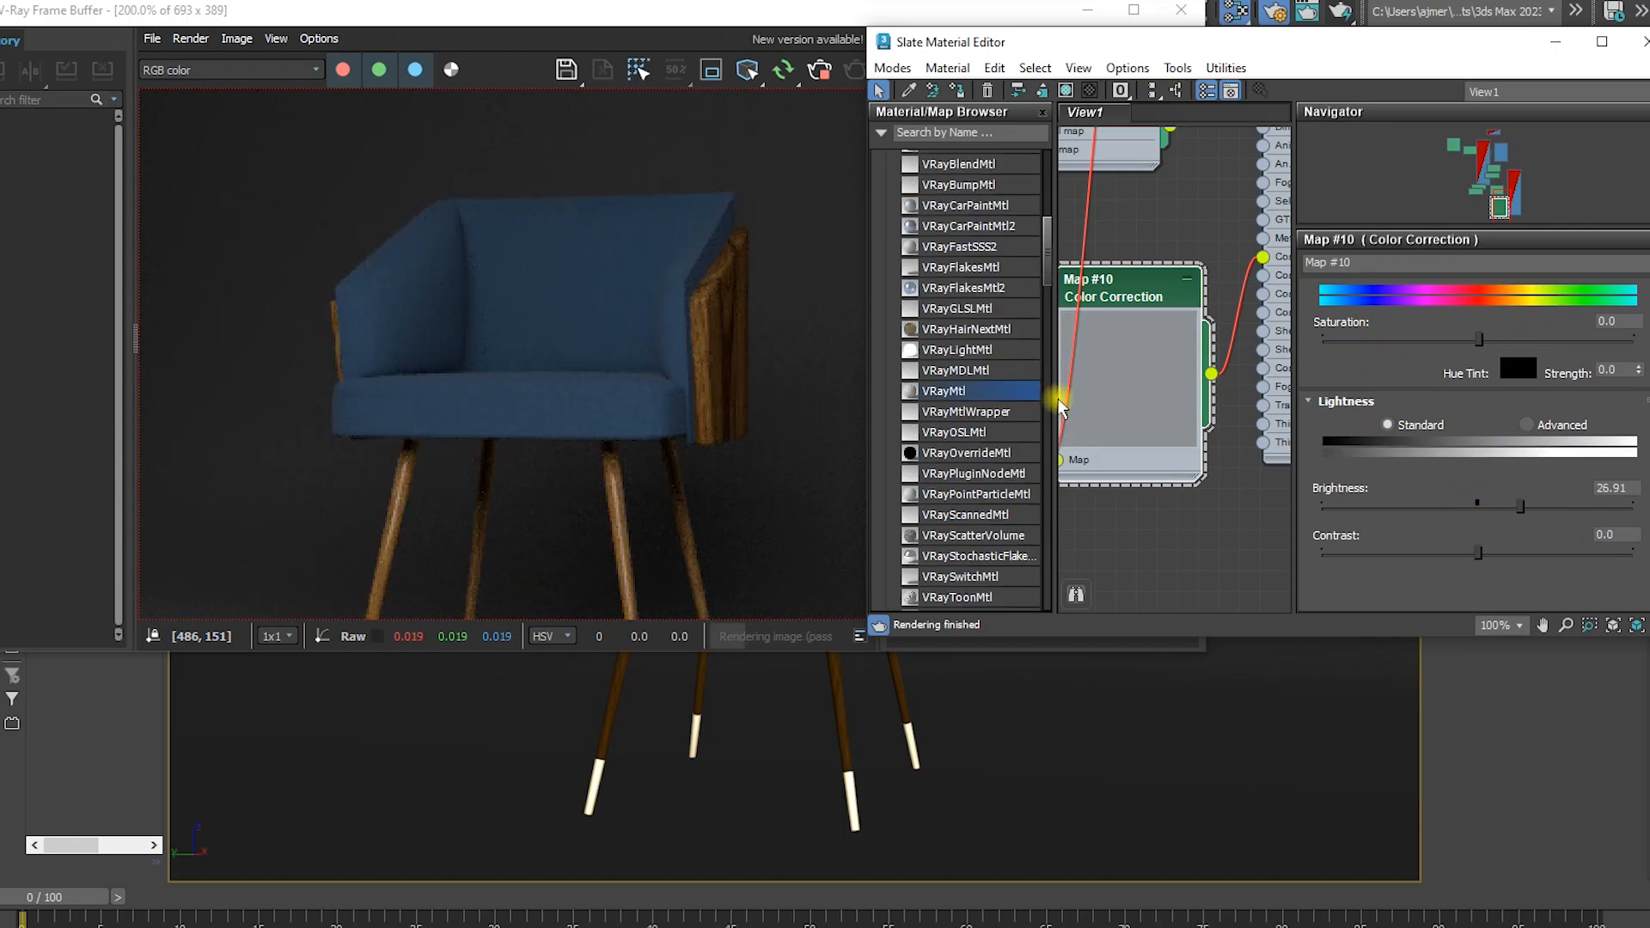
{"action": "scroll", "coordinate": [1117, 427], "scroll_direction": "down", "scroll_amount": 1}
{"action": "mouse_move", "coordinate": [1155, 429]}
{"action": "middle_mouse_down"}
{"action": "mouse_move", "coordinate": [1206, 416]}
{"action": "mouse_move", "coordinate": [1164, 420]}
{"action": "middle_mouse_up"}
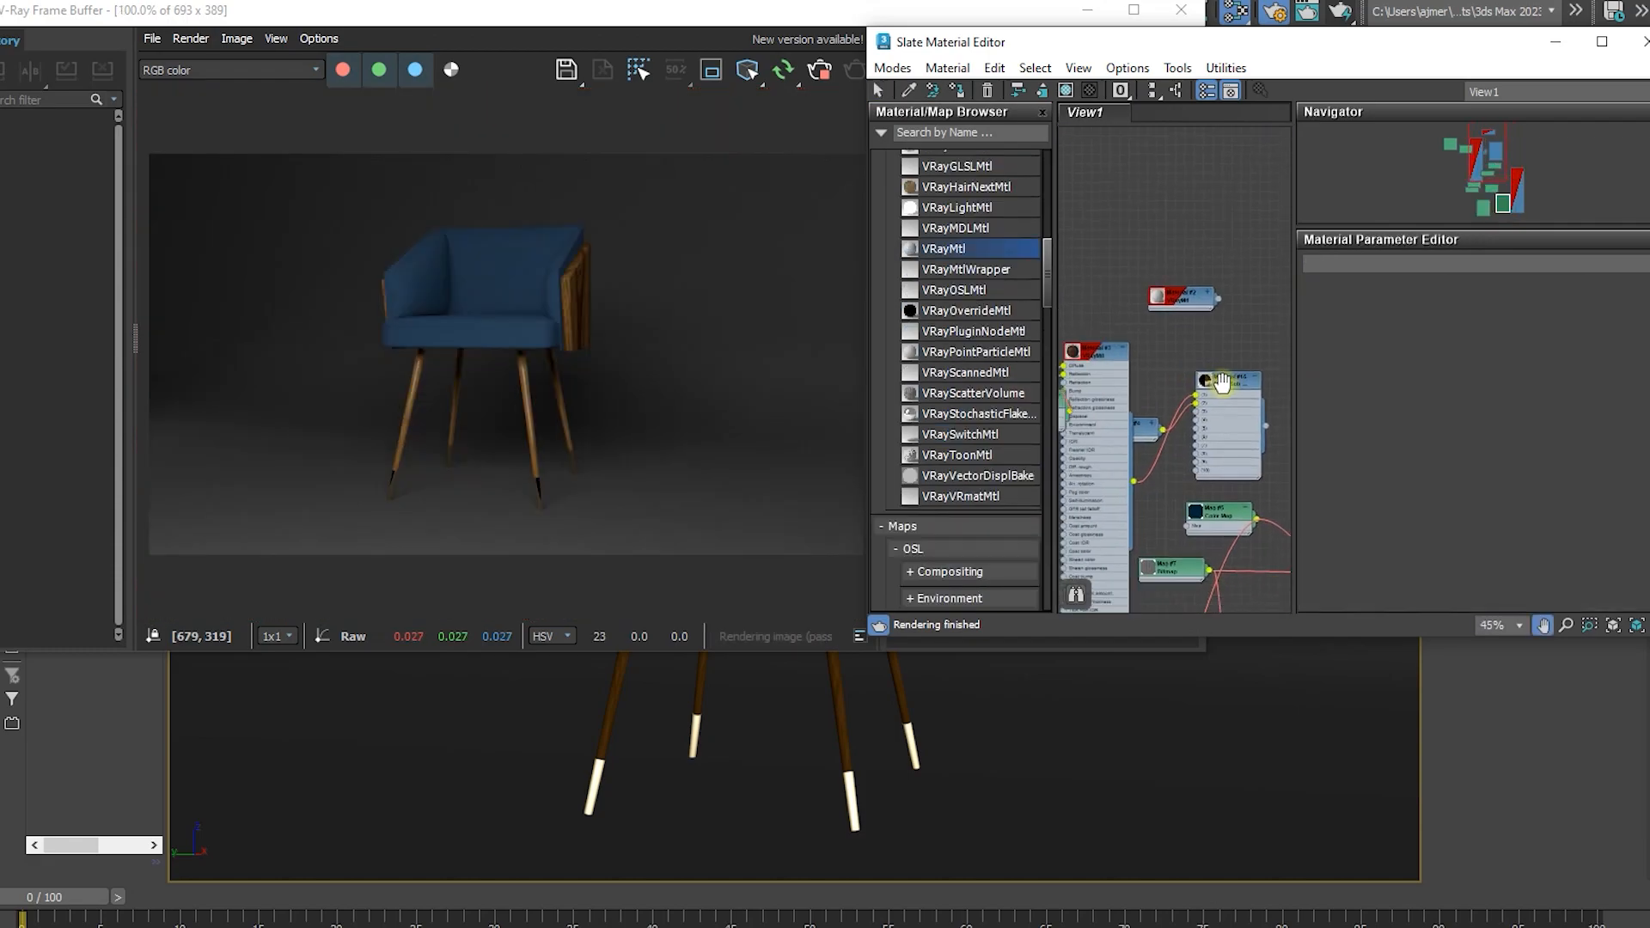
{"action": "middle_click_drag", "start_coordinate": [1222, 383], "coordinate": [1296, 348]}
{"action": "left_click_drag", "start_coordinate": [1164, 355], "coordinate": [1066, 448]}
{"action": "left_click", "coordinate": [1187, 376]}
{"action": "left_click_drag", "start_coordinate": [1187, 375], "coordinate": [1110, 213]}
{"action": "scroll", "coordinate": [1110, 216], "scroll_direction": "up", "scroll_amount": 9}
{"action": "middle_click_drag", "start_coordinate": [1110, 217], "coordinate": [1224, 322]}
Load the bitmap brown_photostudio_01_1k.exr from Downloads into Material #4's Environment map slot
{"action": "double_click", "coordinate": [1223, 315]}
{"action": "middle_click_drag", "start_coordinate": [1251, 446], "coordinate": [1178, 417]}
{"action": "left_click_drag", "start_coordinate": [1346, 460], "coordinate": [1334, 116]}
{"action": "scroll", "coordinate": [1371, 467], "scroll_direction": "down", "scroll_amount": 5}
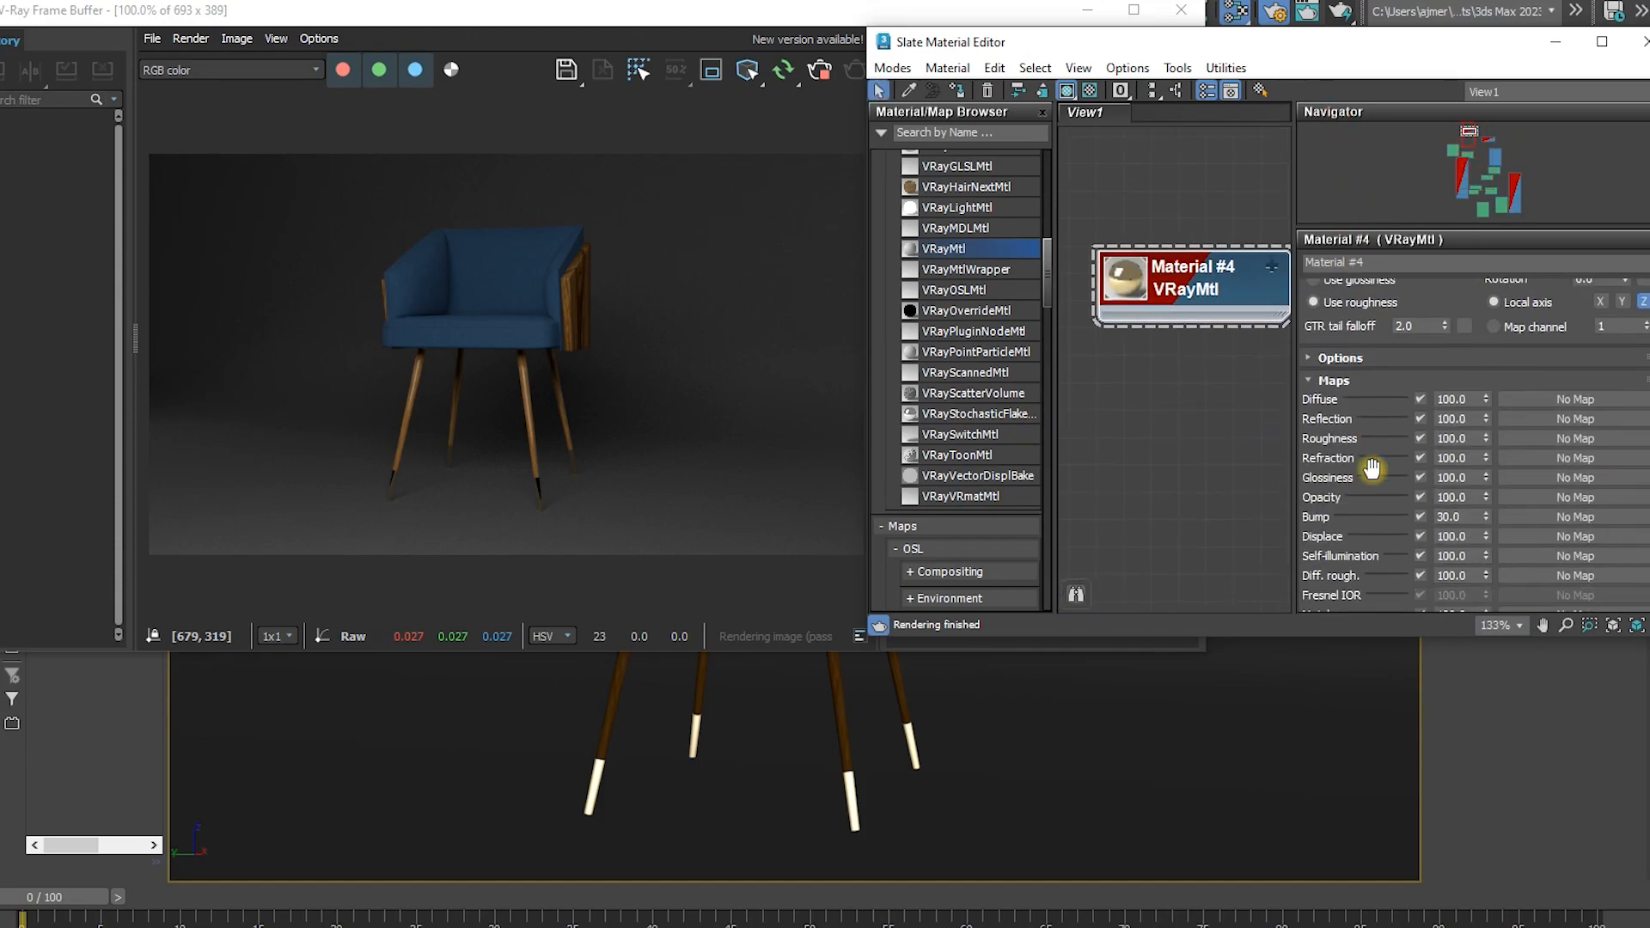
{"action": "scroll", "coordinate": [1351, 536], "scroll_direction": "down", "scroll_amount": 5}
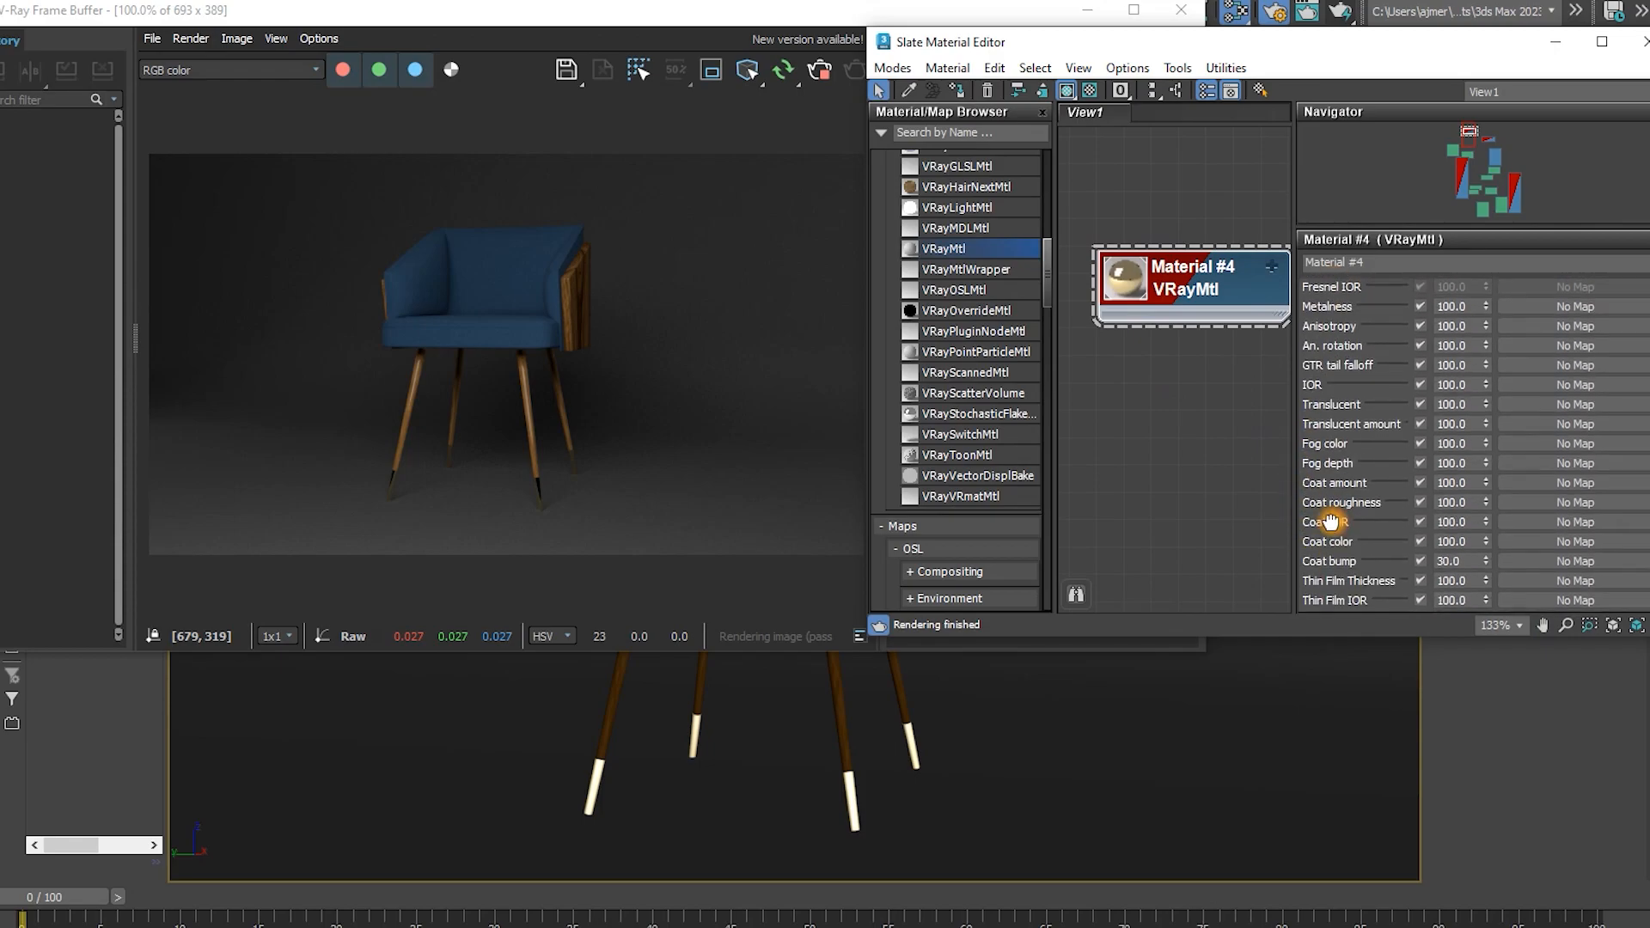
{"action": "left_click", "coordinate": [1575, 597]}
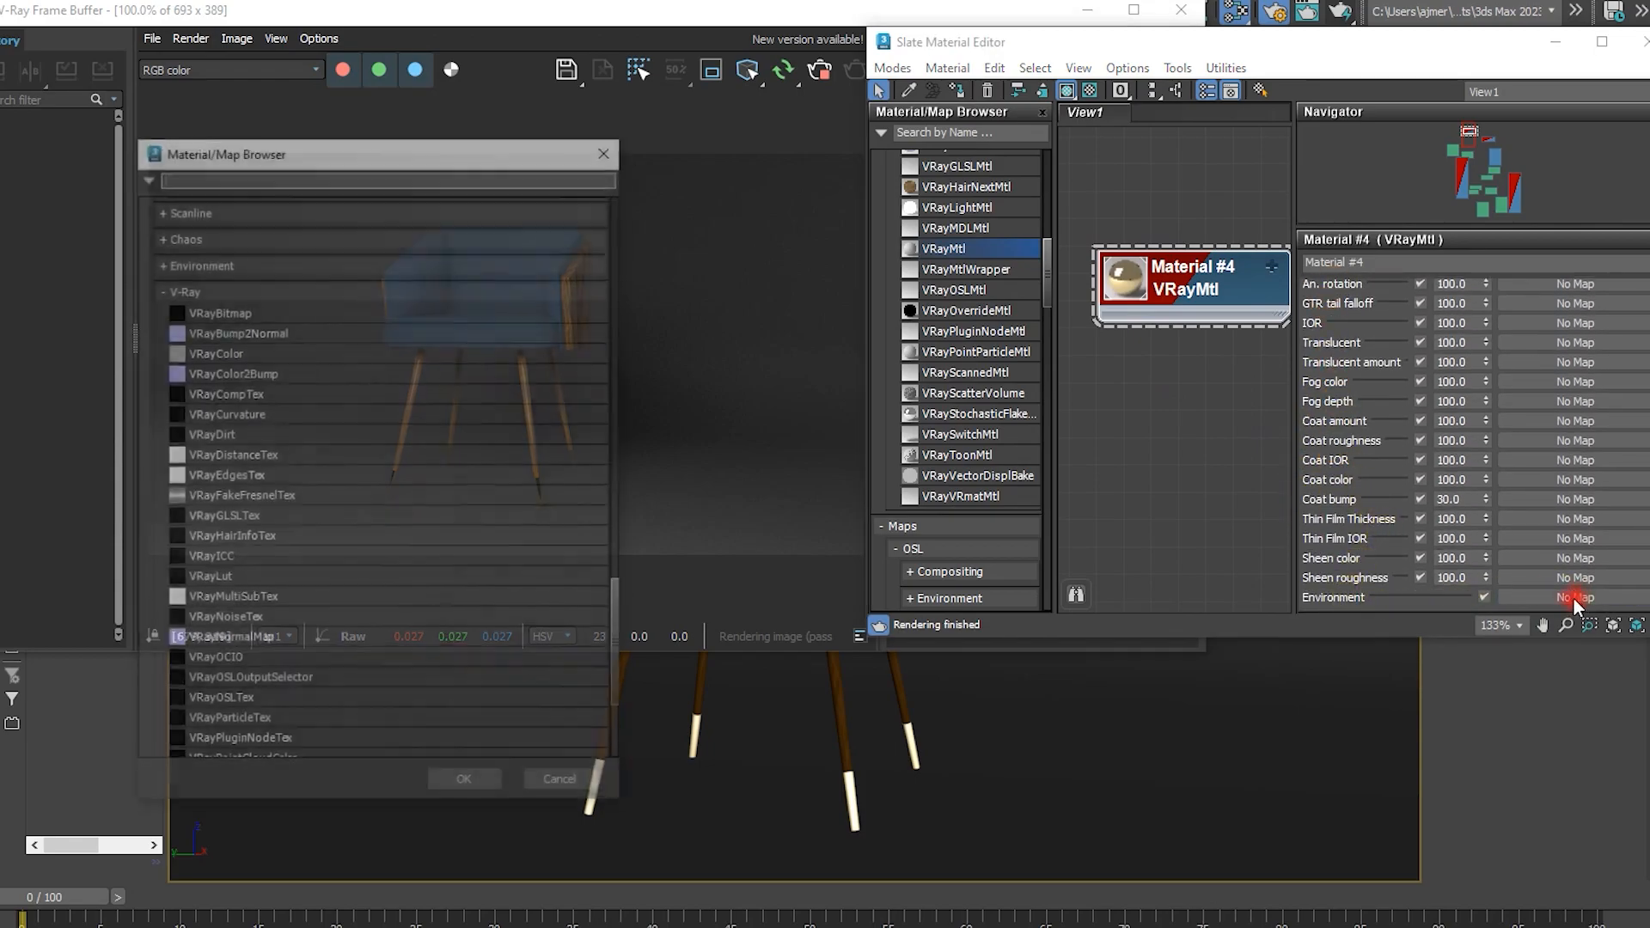
{"action": "type", "text": "b"}
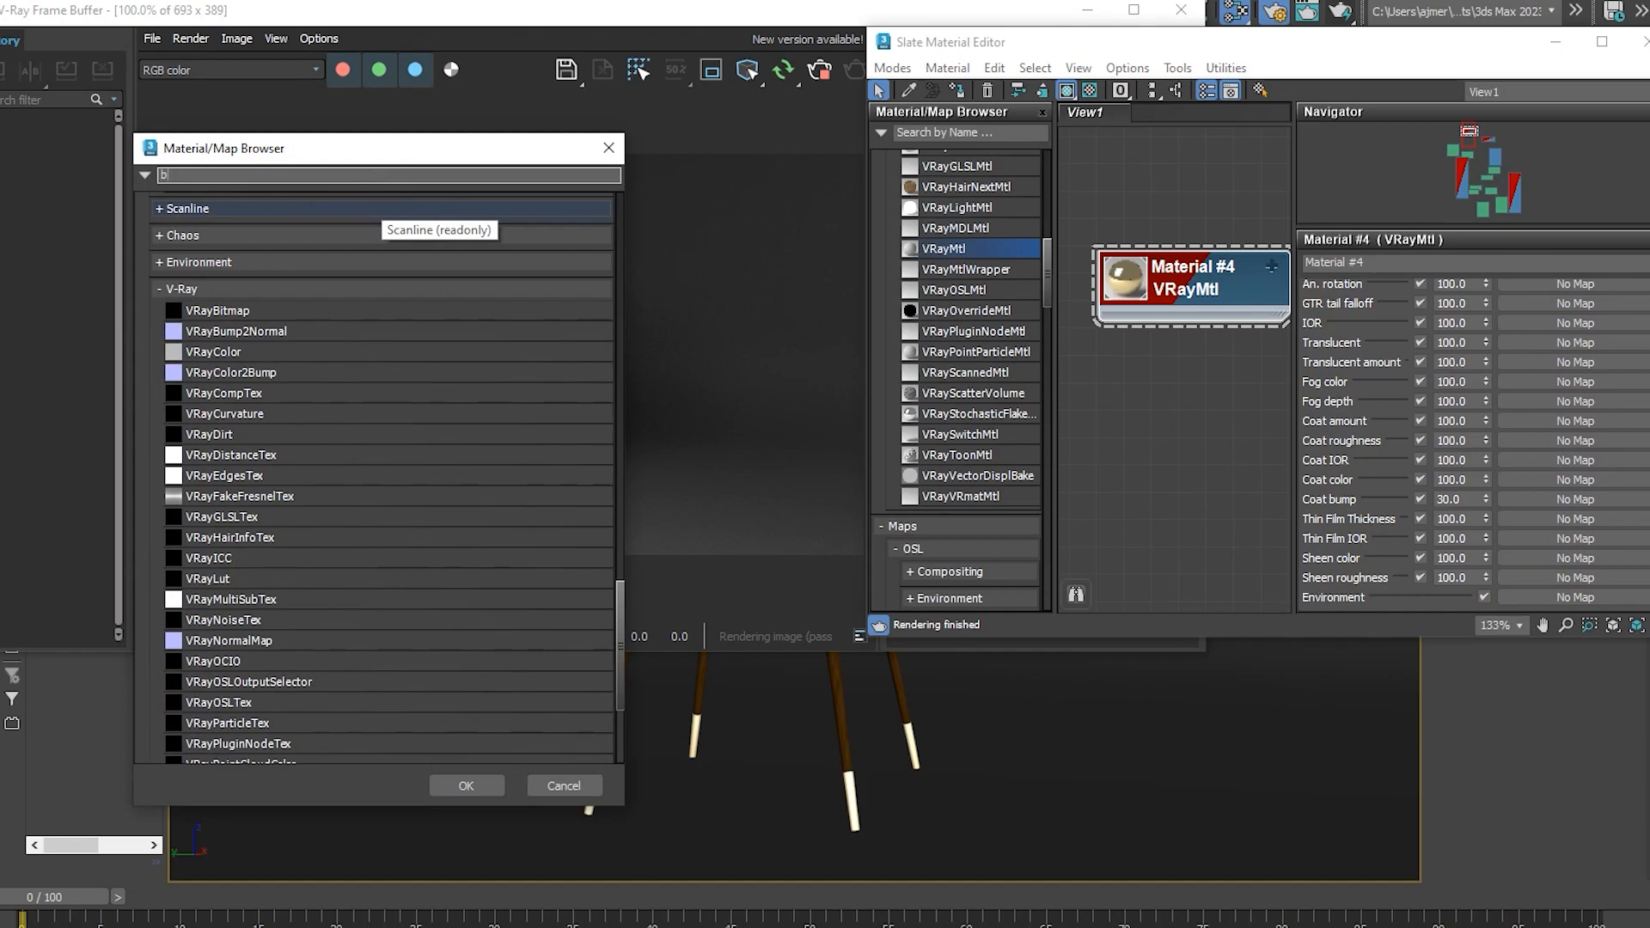
{"action": "type", "text": "itmao"}
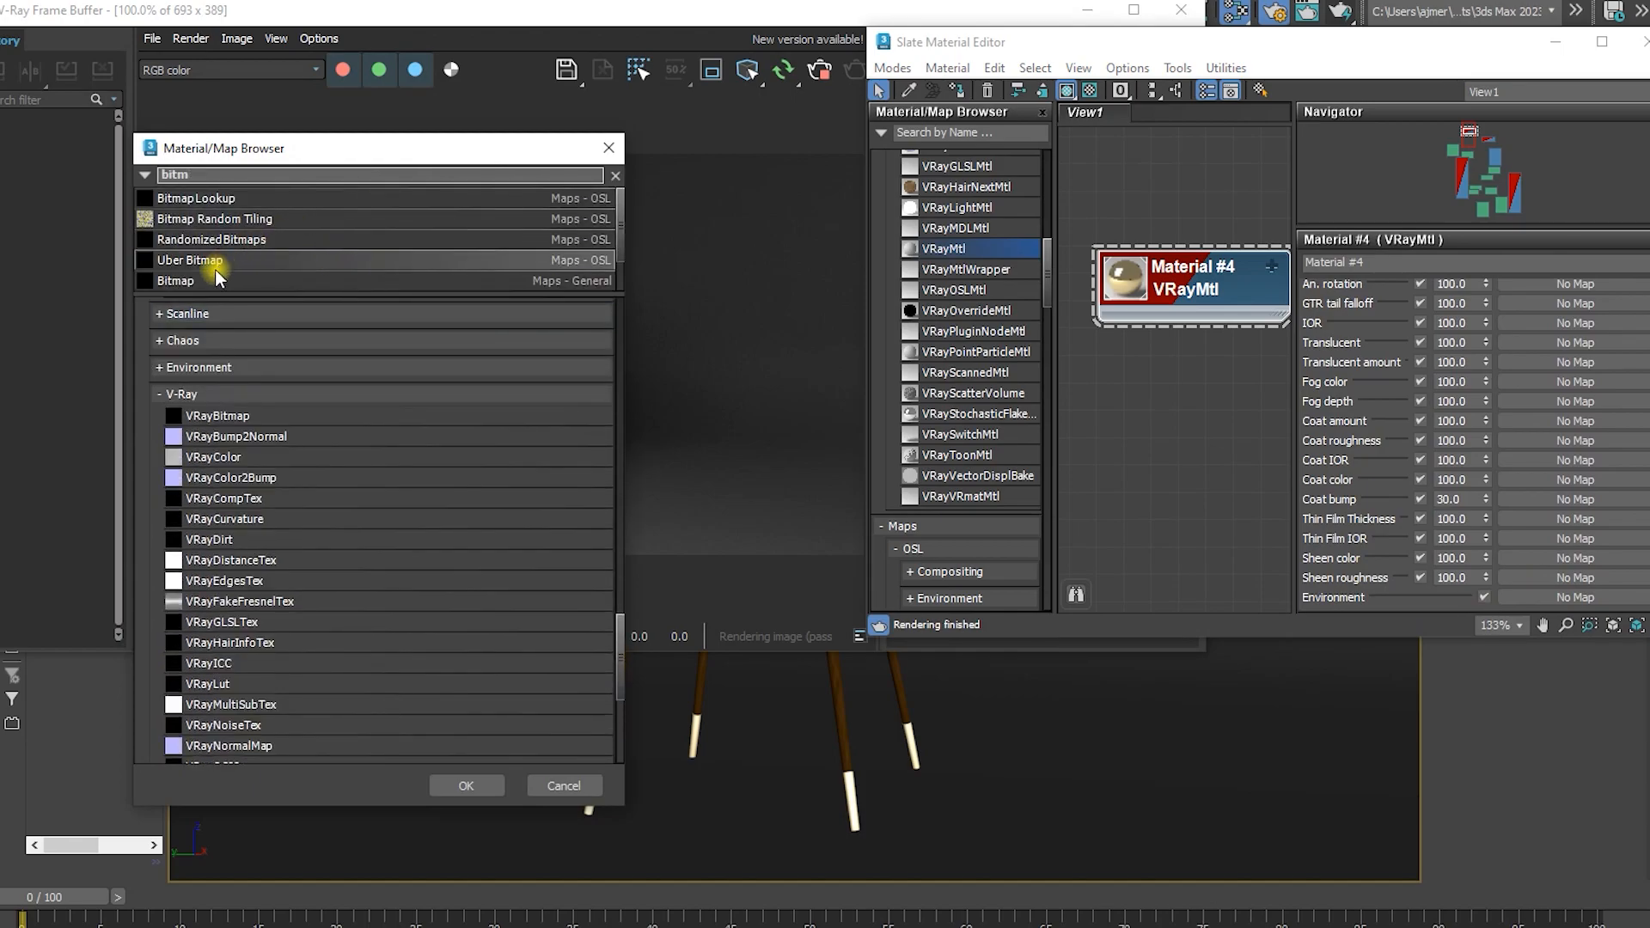
{"action": "double_click", "coordinate": [213, 275]}
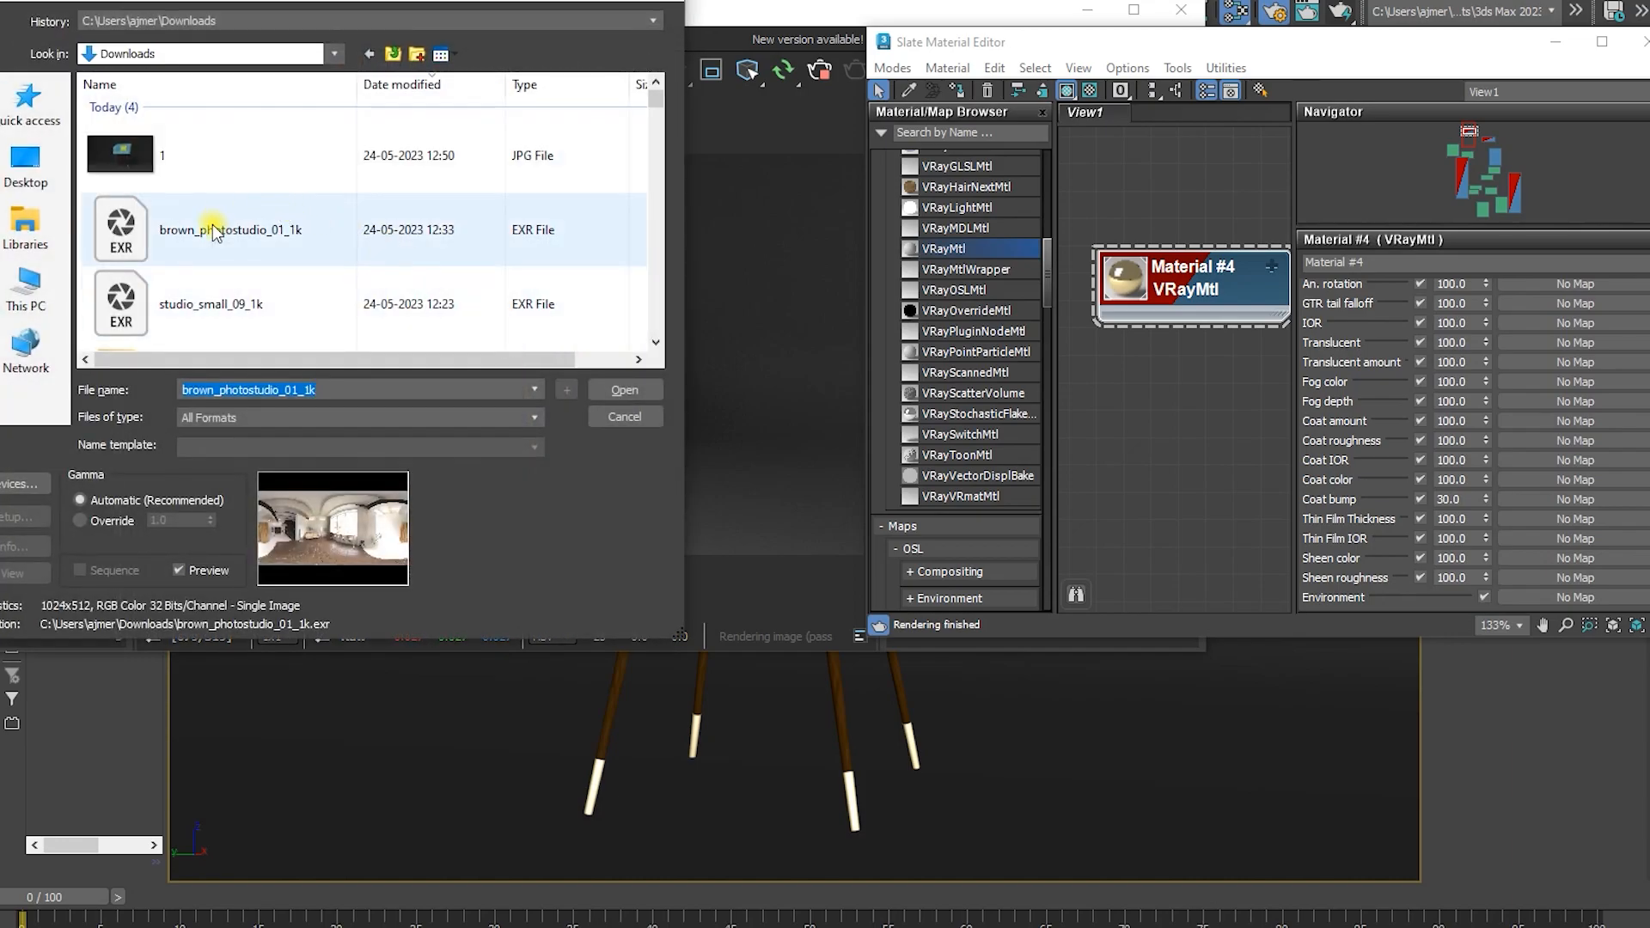
{"action": "left_click", "coordinate": [214, 232]}
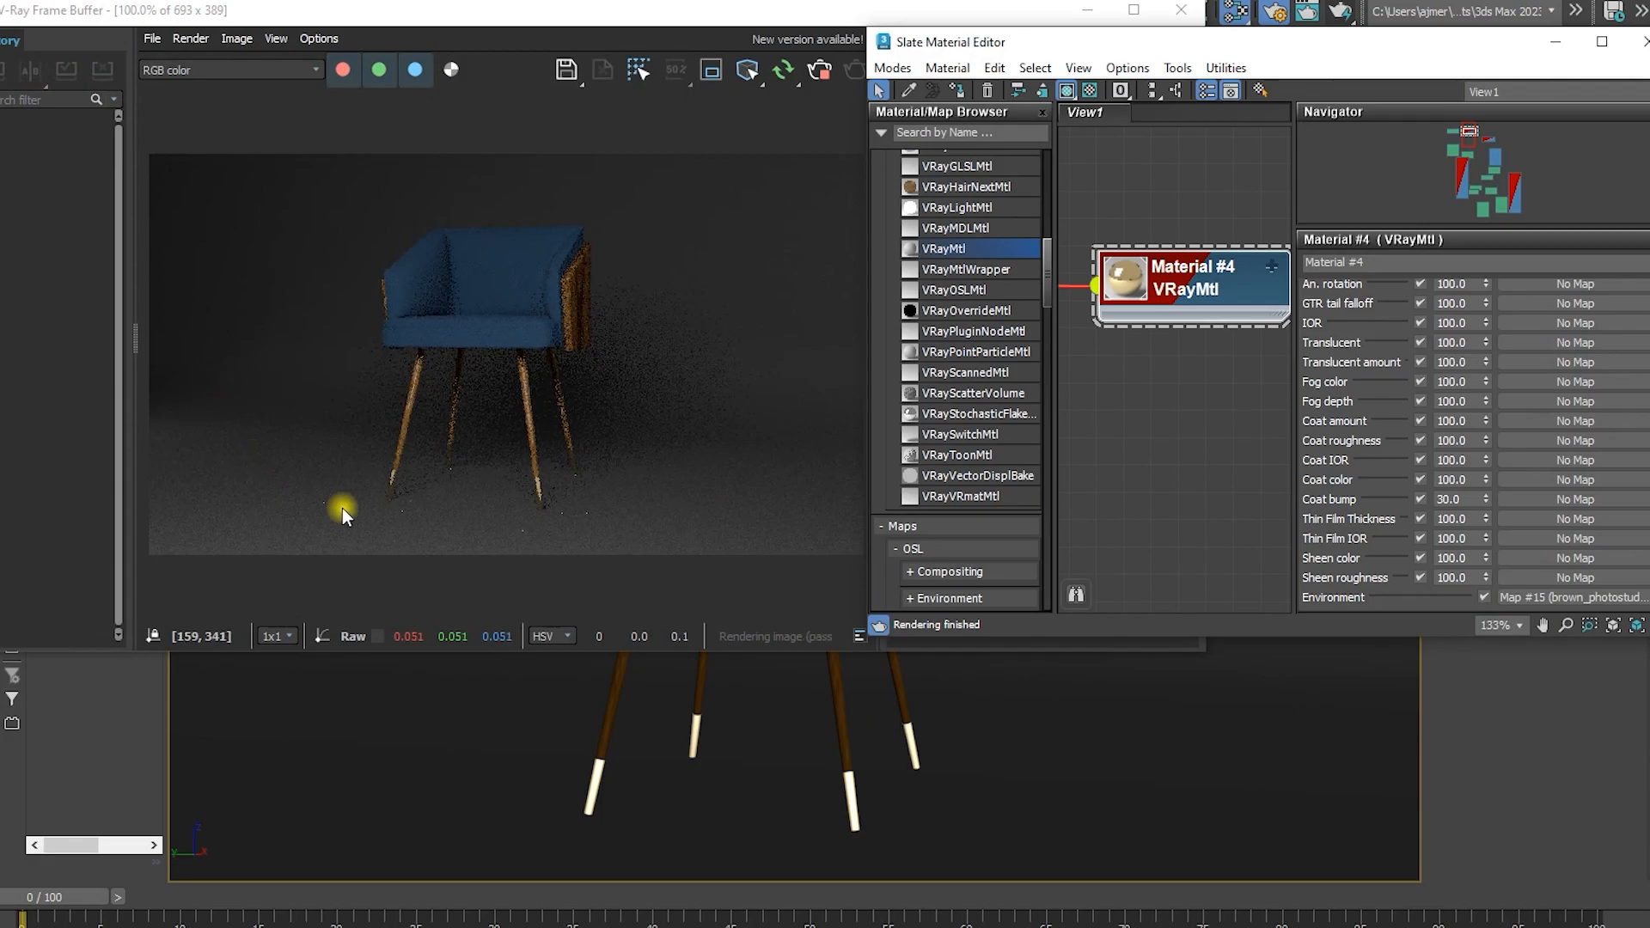
Set the brown_photostudio_01_1k bitmap's coordinates to Environ with Spherical Environment mapping
{"action": "scroll", "coordinate": [433, 514], "scroll_direction": "up", "scroll_amount": 2}
{"action": "scroll", "coordinate": [620, 515], "scroll_direction": "down", "scroll_amount": 1}
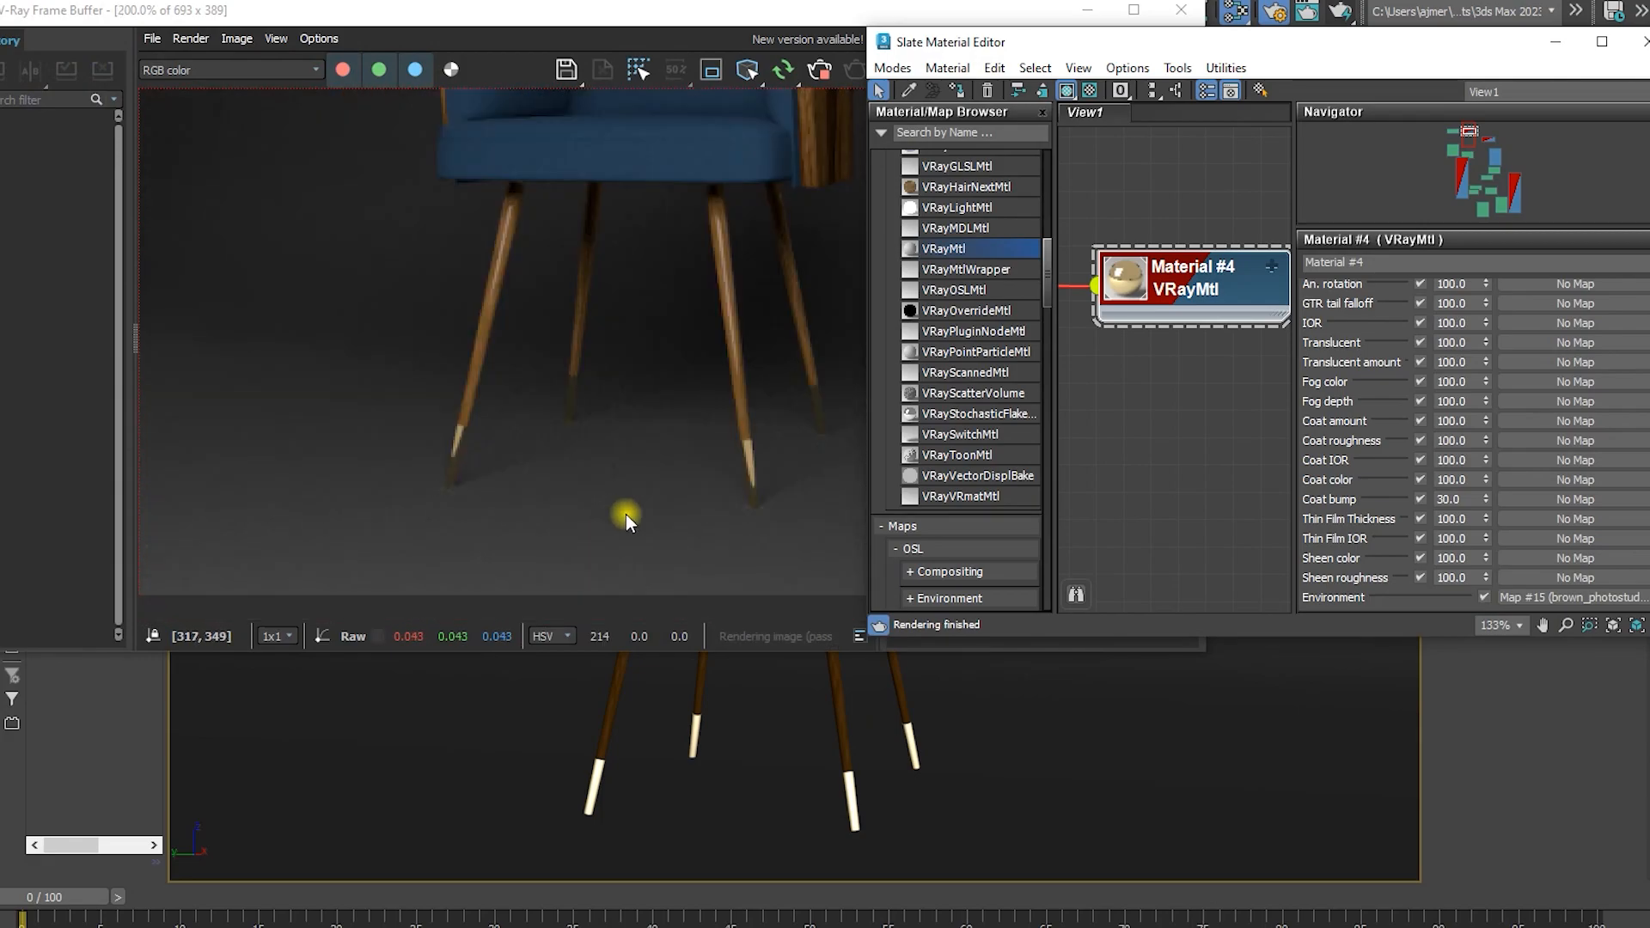
{"action": "left_click", "coordinate": [692, 396]}
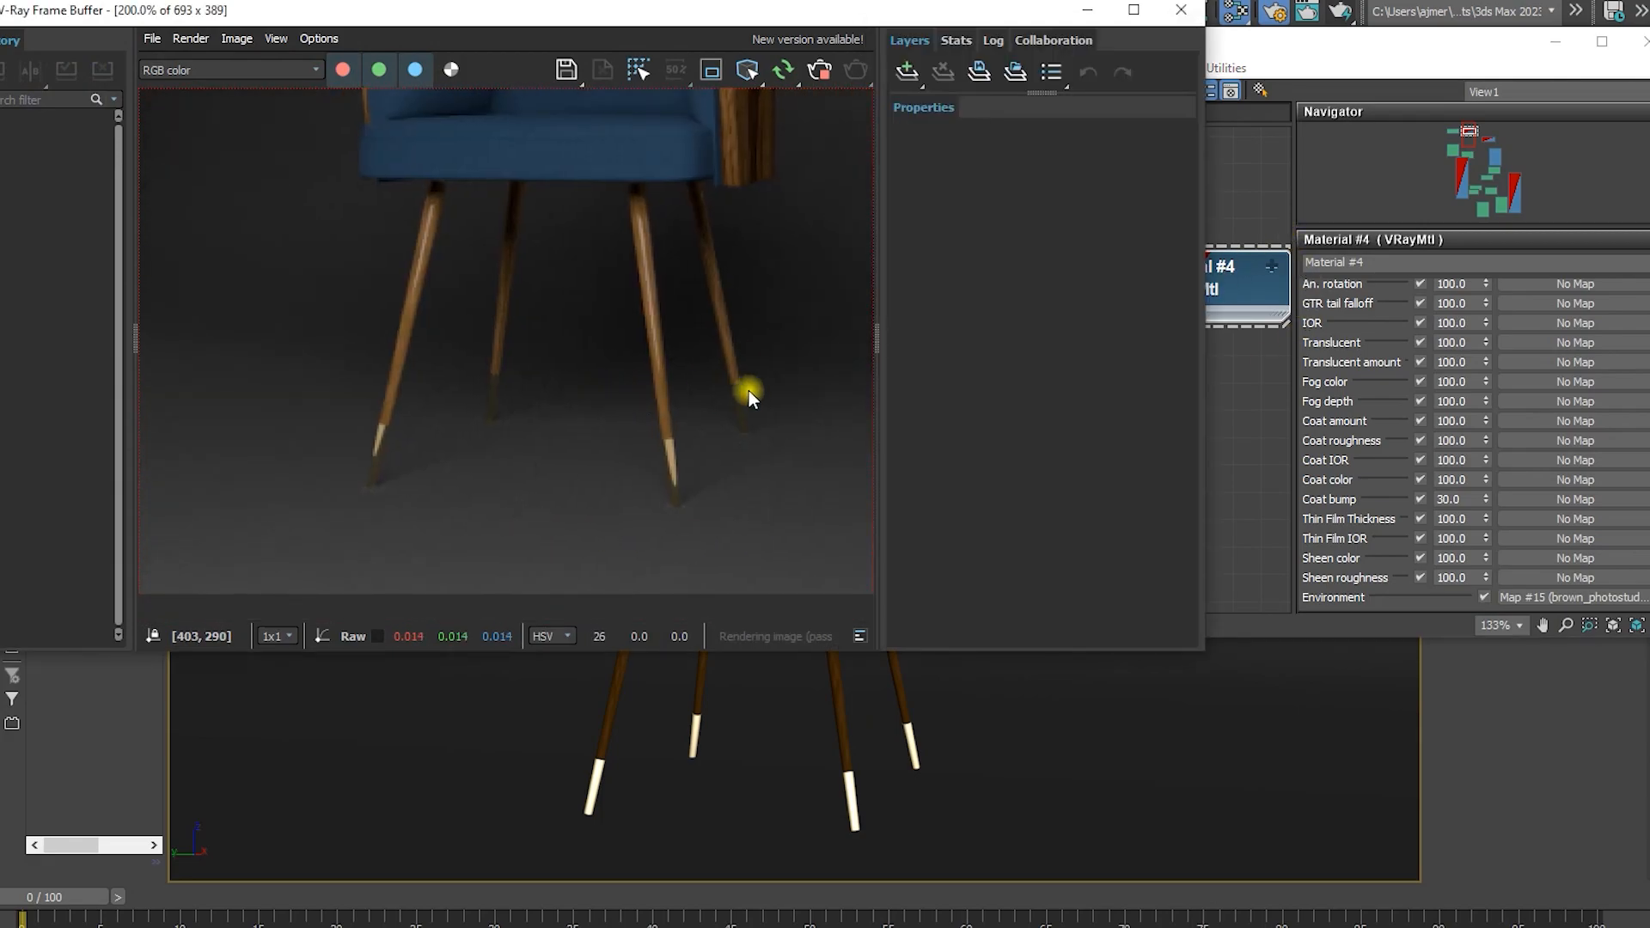
{"action": "left_click", "coordinate": [1234, 305]}
{"action": "middle_click_drag", "start_coordinate": [1164, 398], "coordinate": [1298, 434]}
{"action": "left_click", "coordinate": [1593, 595]}
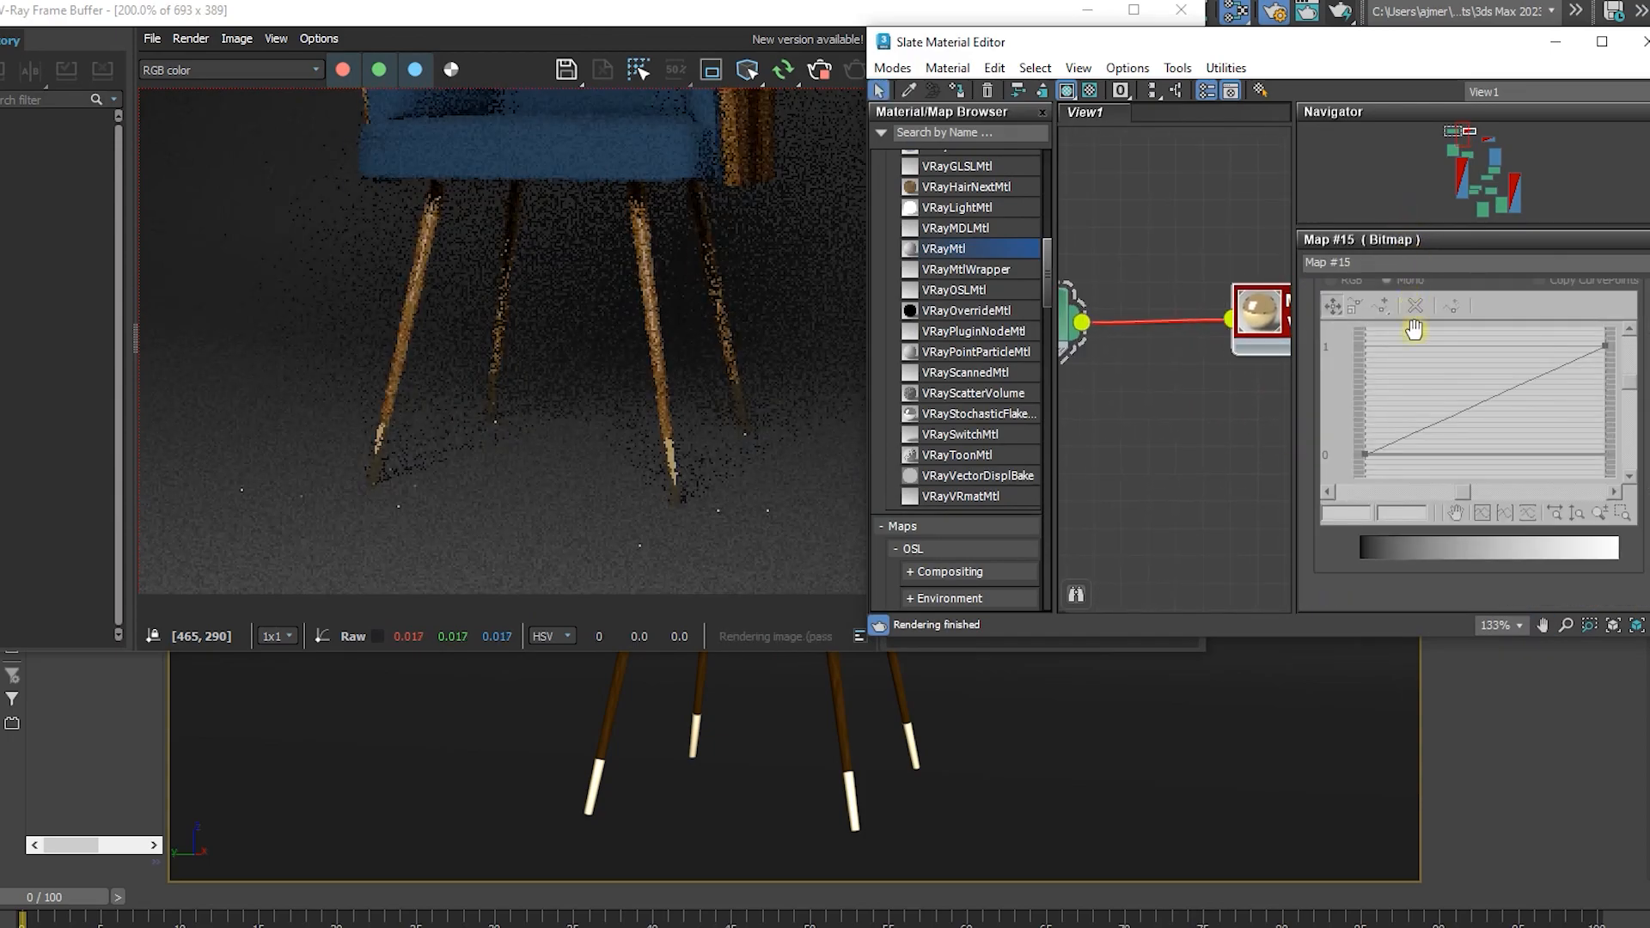
{"action": "scroll", "coordinate": [1543, 434], "scroll_direction": "up", "scroll_amount": 6}
{"action": "scroll", "coordinate": [1528, 423], "scroll_direction": "up", "scroll_amount": 3}
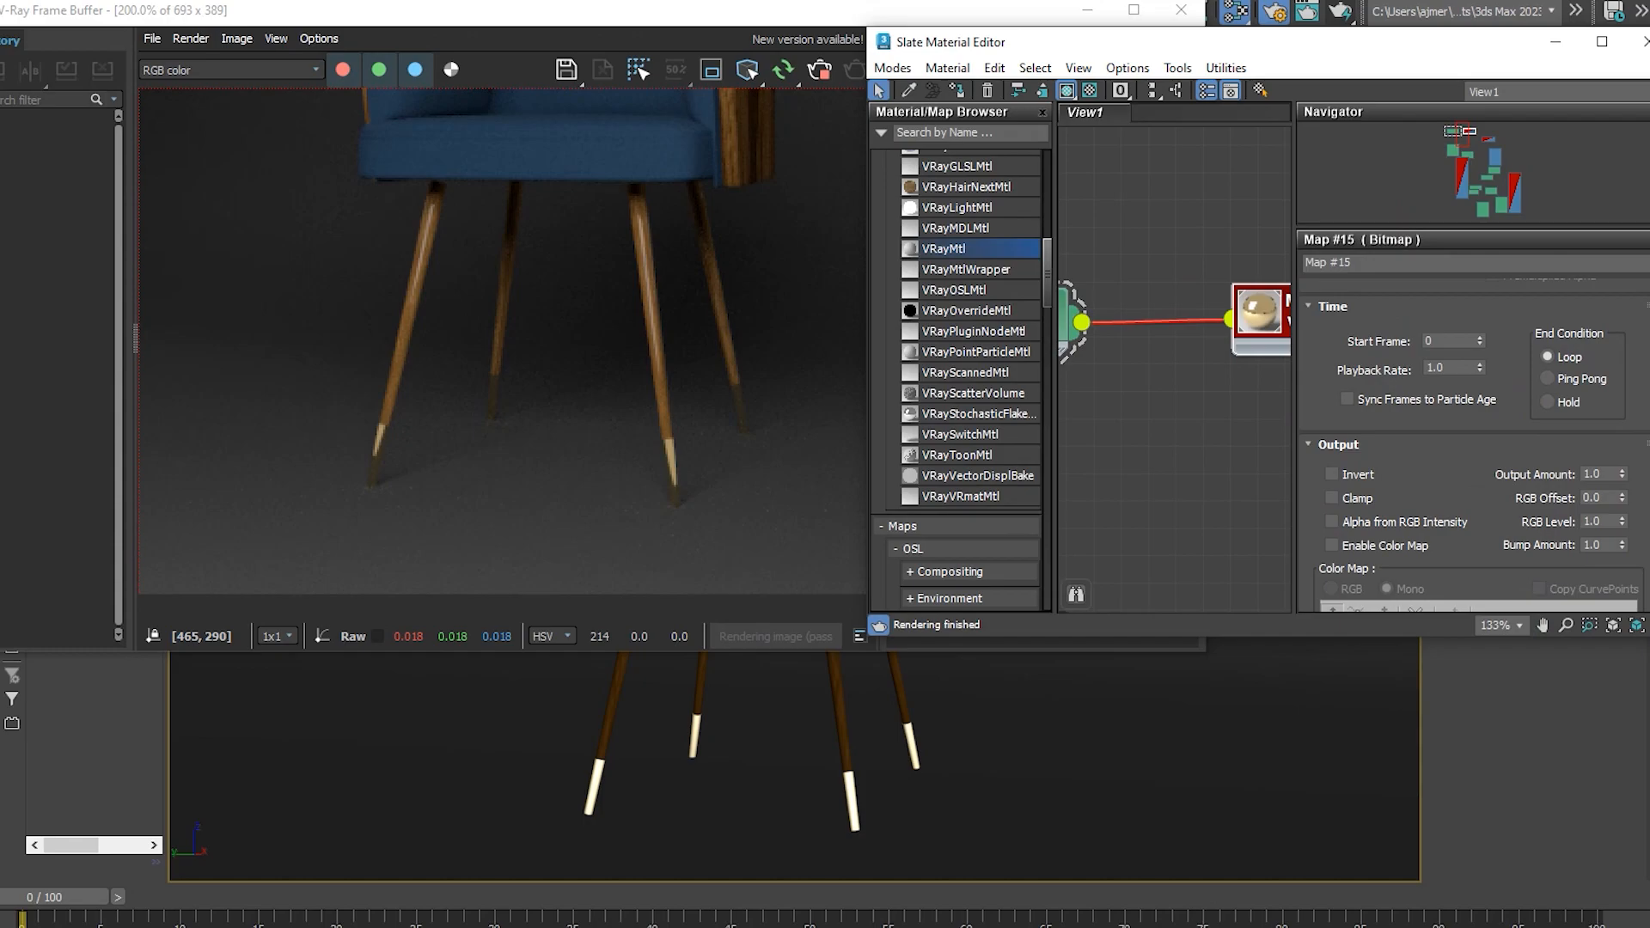
{"action": "scroll", "coordinate": [1635, 309], "scroll_direction": "up", "scroll_amount": 5}
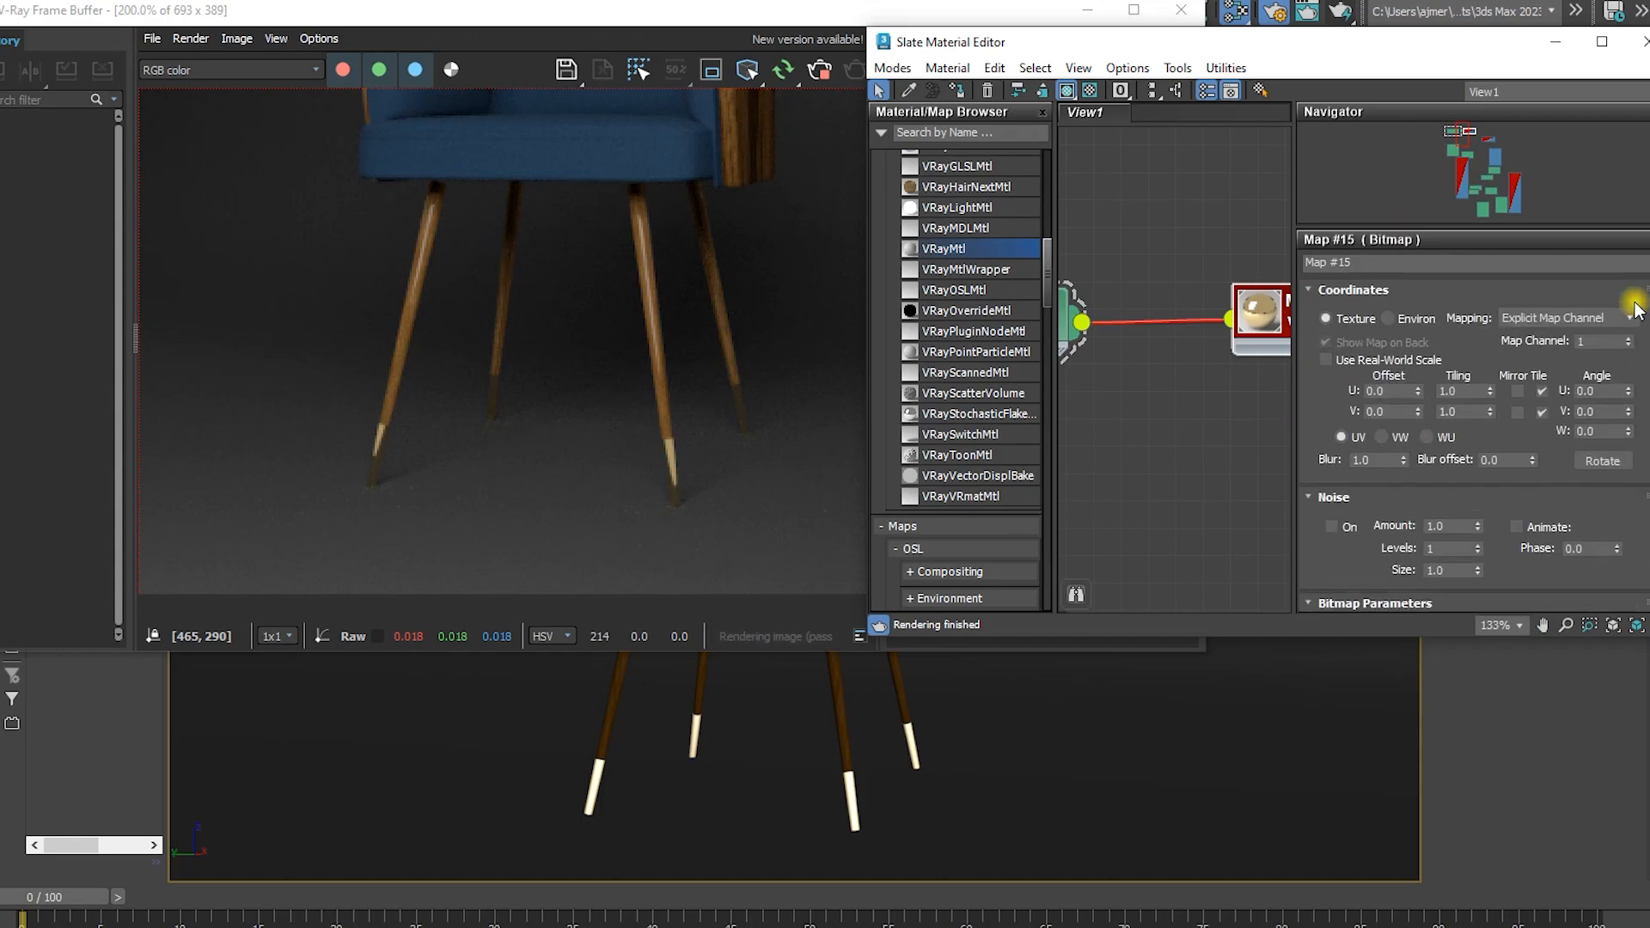
{"action": "left_click", "coordinate": [1412, 319]}
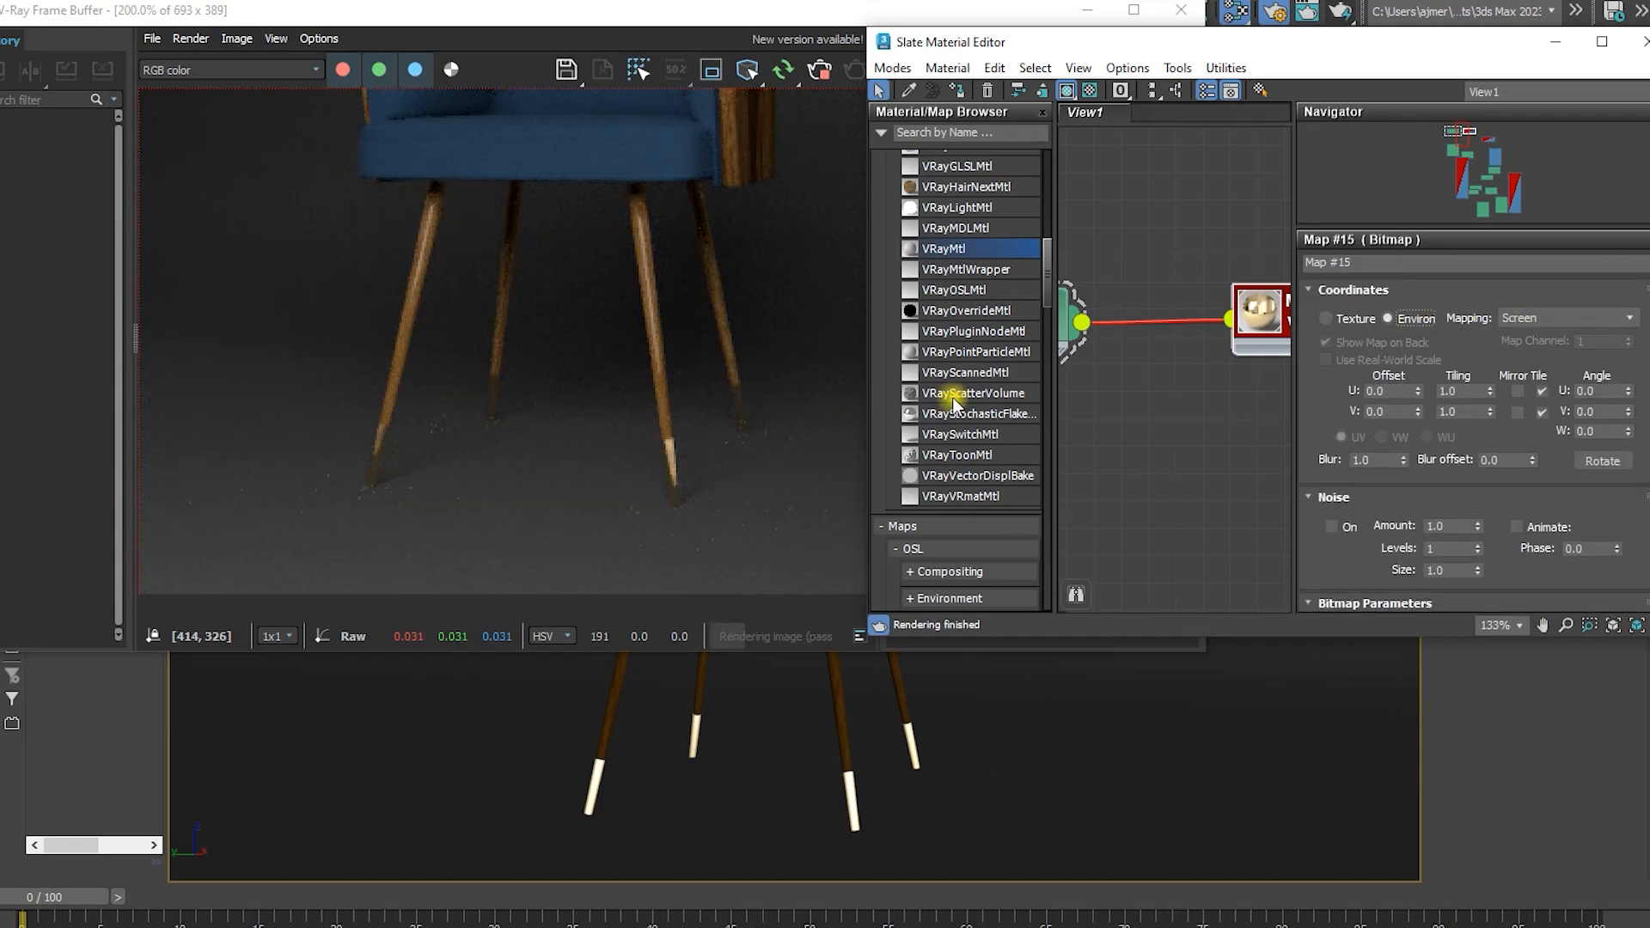
{"action": "left_click", "coordinate": [1548, 317]}
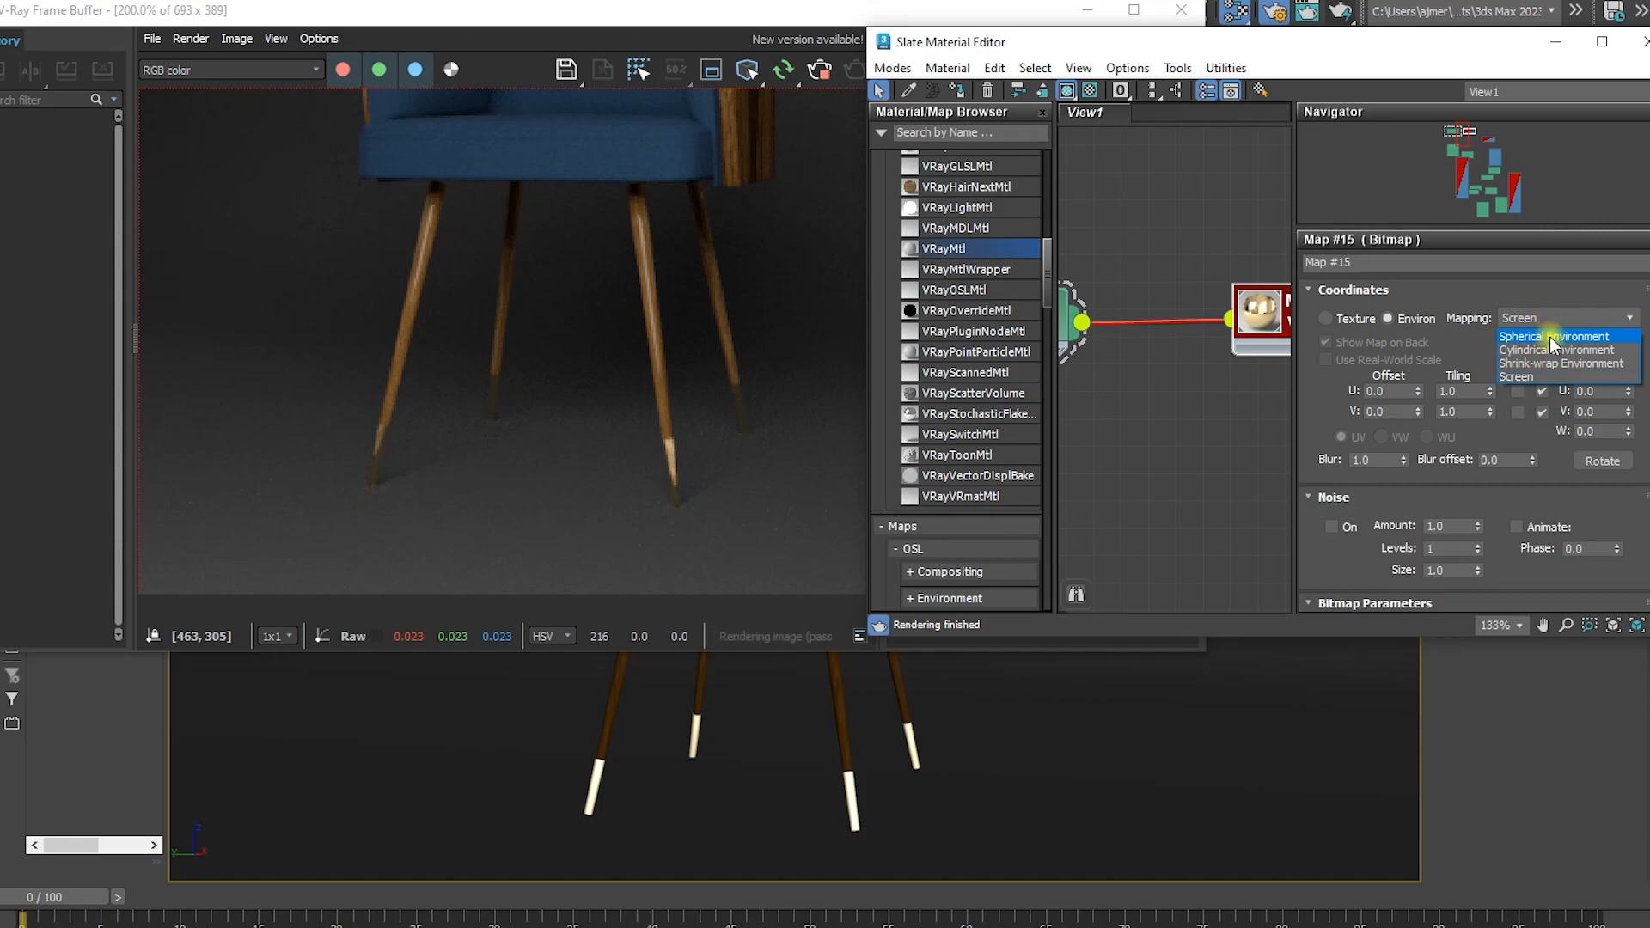
{"action": "left_click", "coordinate": [1551, 337]}
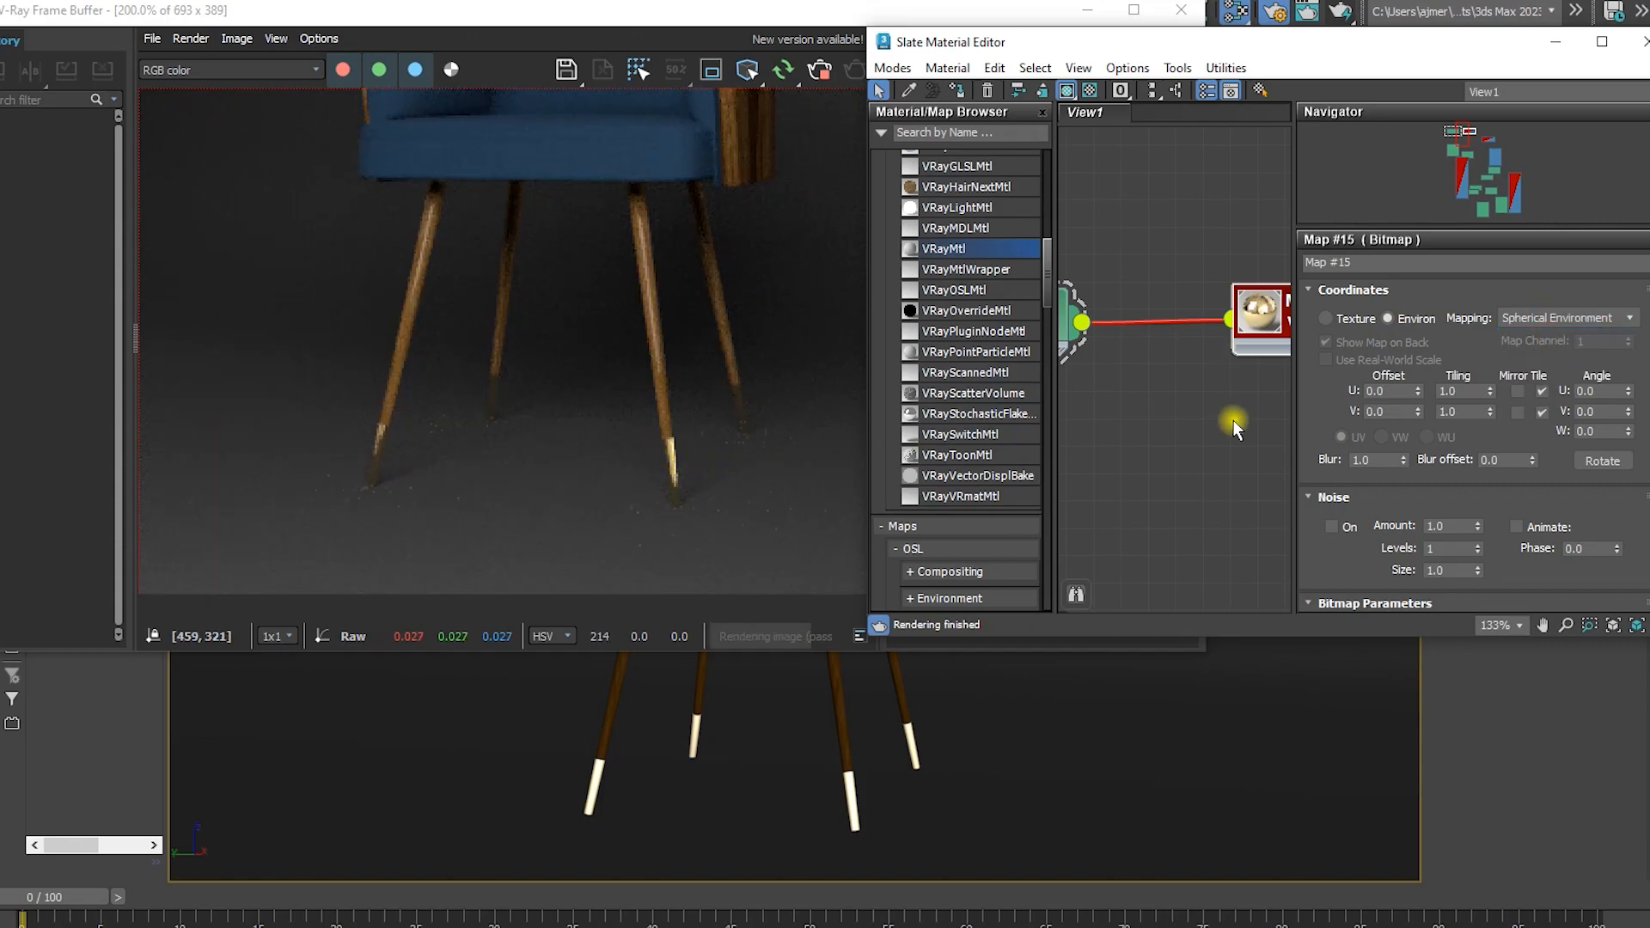
Set the Output Amount of the brown_photostudio_01_1k bitmap to 10
{"action": "scroll", "coordinate": [1320, 529], "scroll_direction": "down", "scroll_amount": 5}
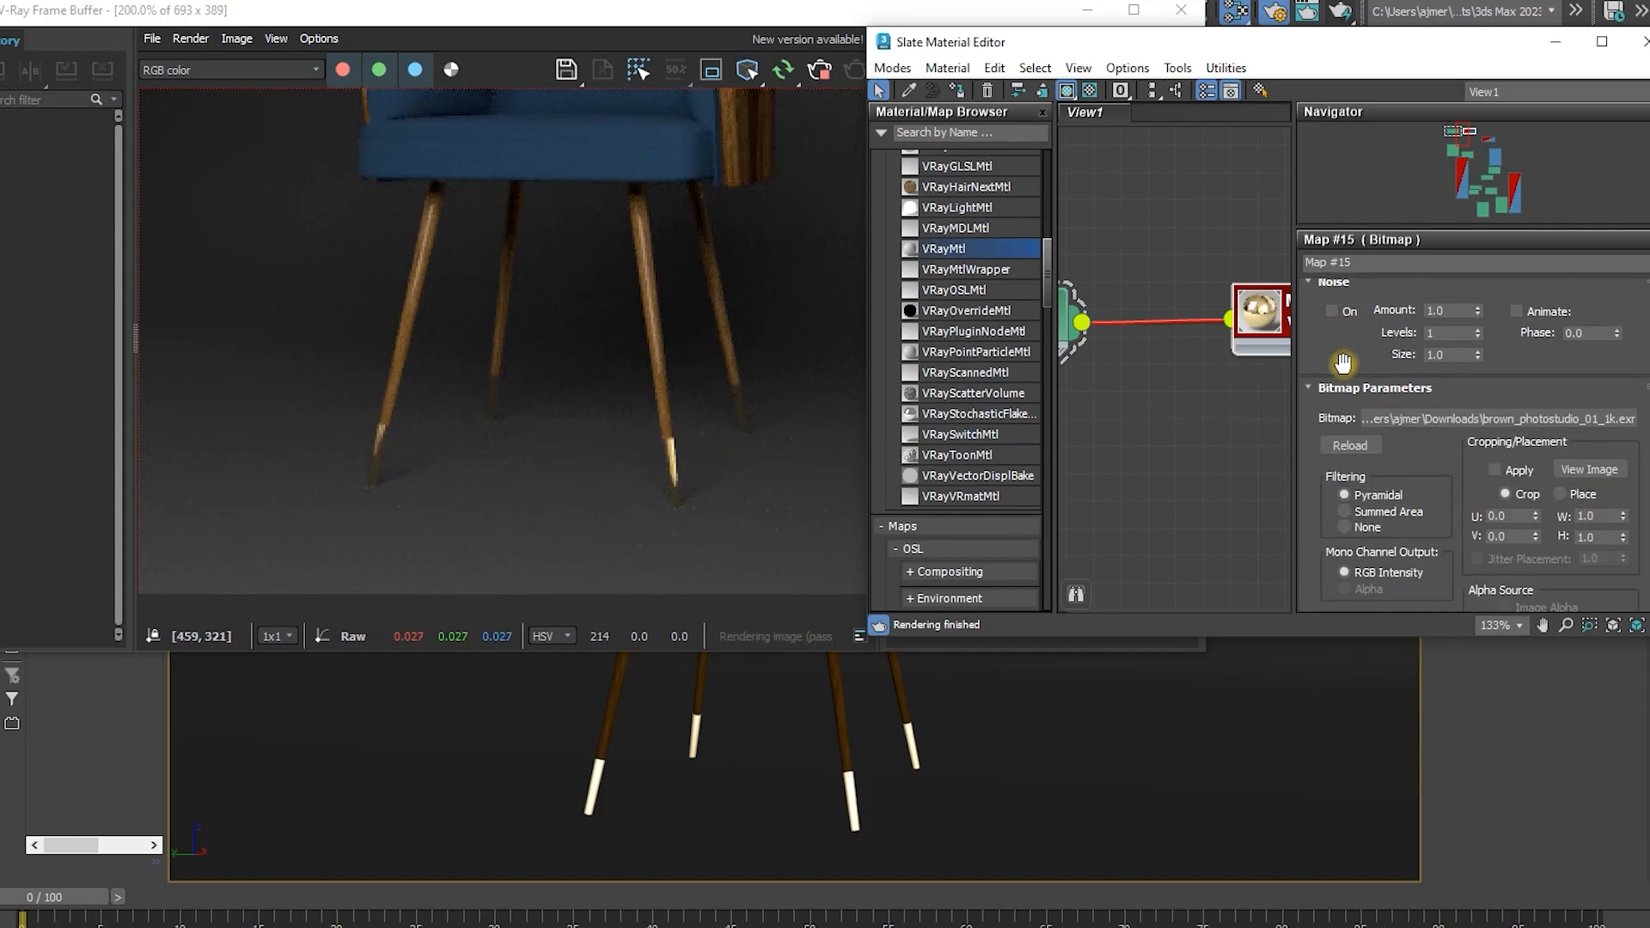
{"action": "left_click_drag", "start_coordinate": [1427, 483], "coordinate": [1400, 190]}
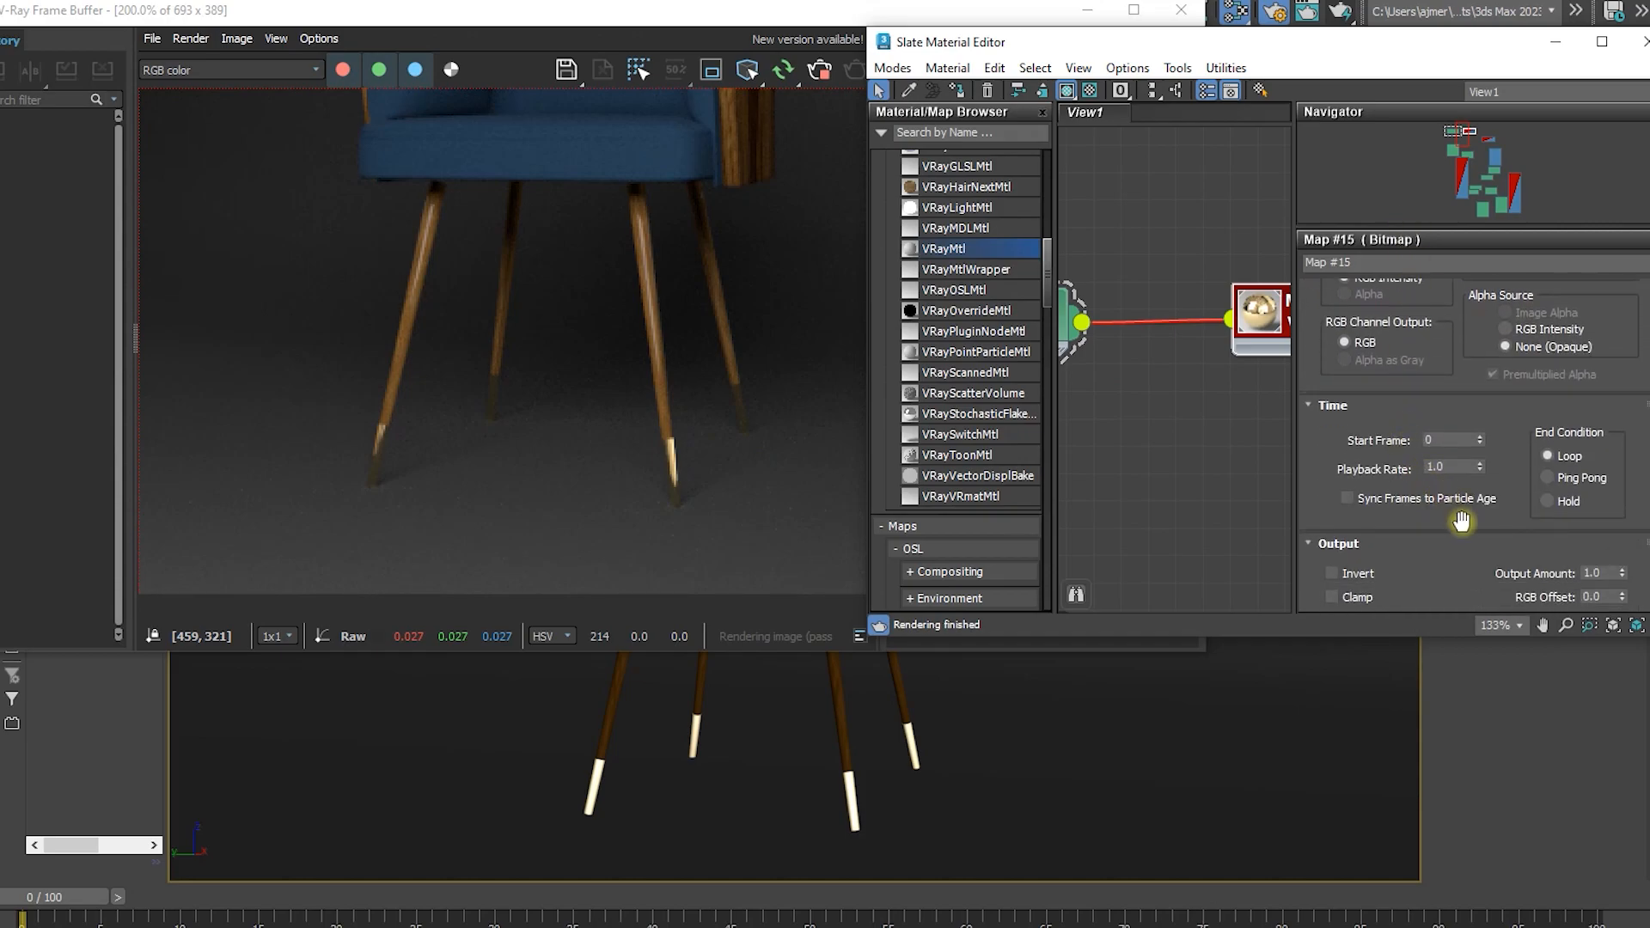
{"action": "left_click_drag", "start_coordinate": [1459, 516], "coordinate": [1458, 310]}
{"action": "left_click", "coordinate": [1596, 366]}
{"action": "type", "text": "10"}
{"action": "key", "text": "Return"}
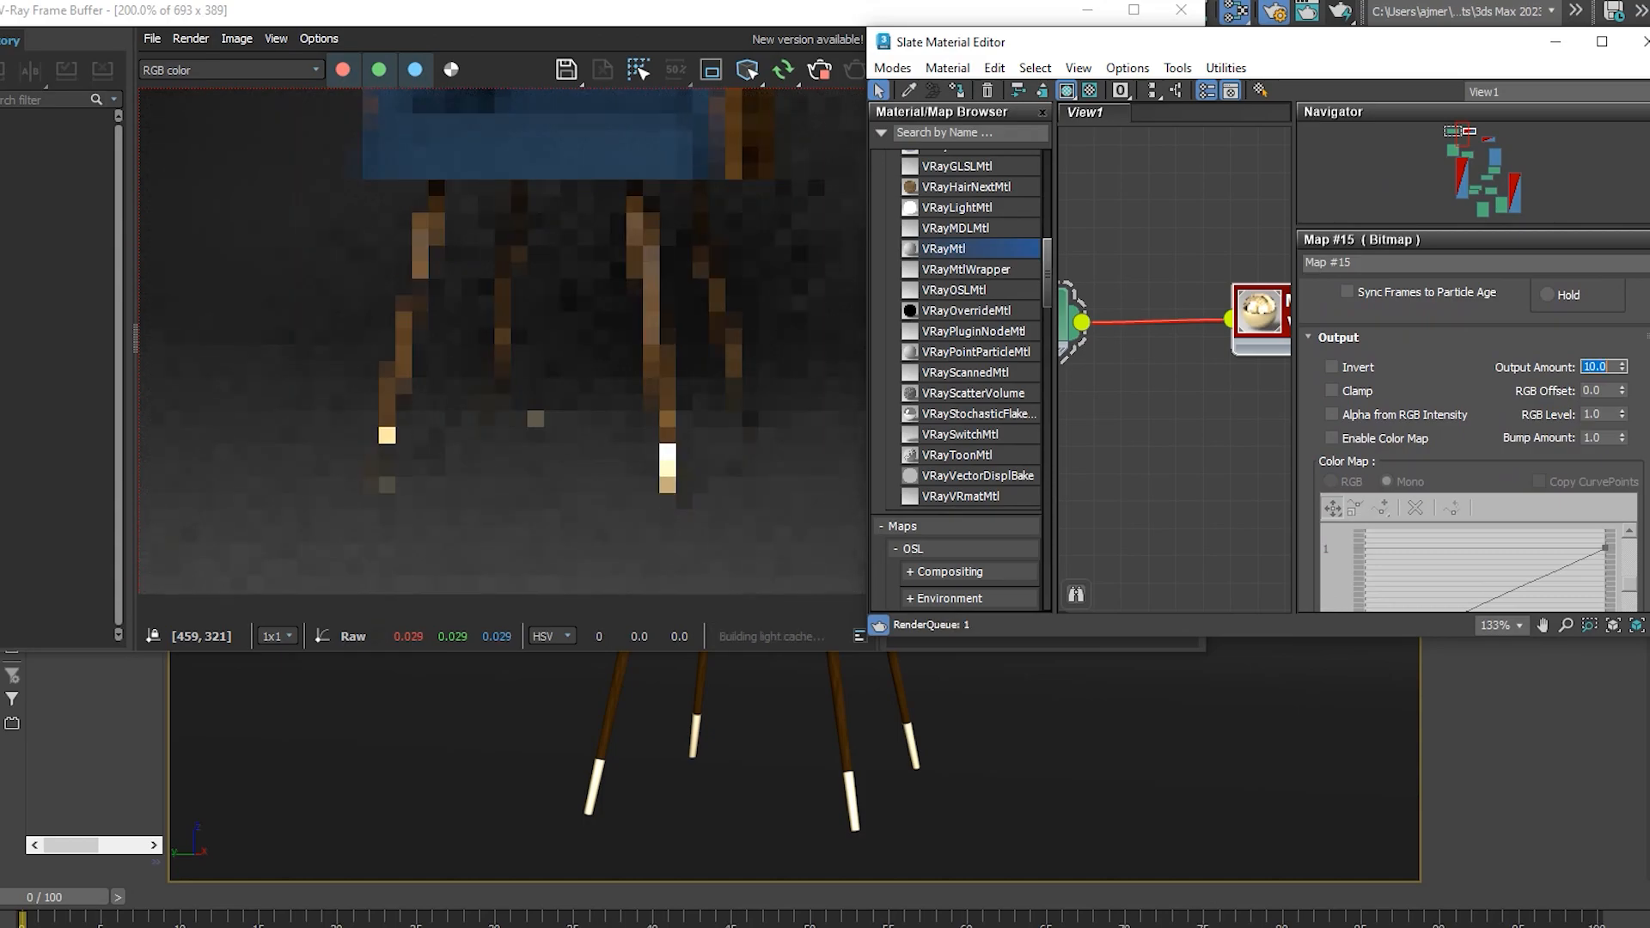
Try an Output Amount of 50 on the environment bitmap and set it back to 10
{"action": "type", "text": "50"}
{"action": "key", "text": "Return"}
{"action": "type", "text": "10"}
{"action": "key", "text": "Return"}
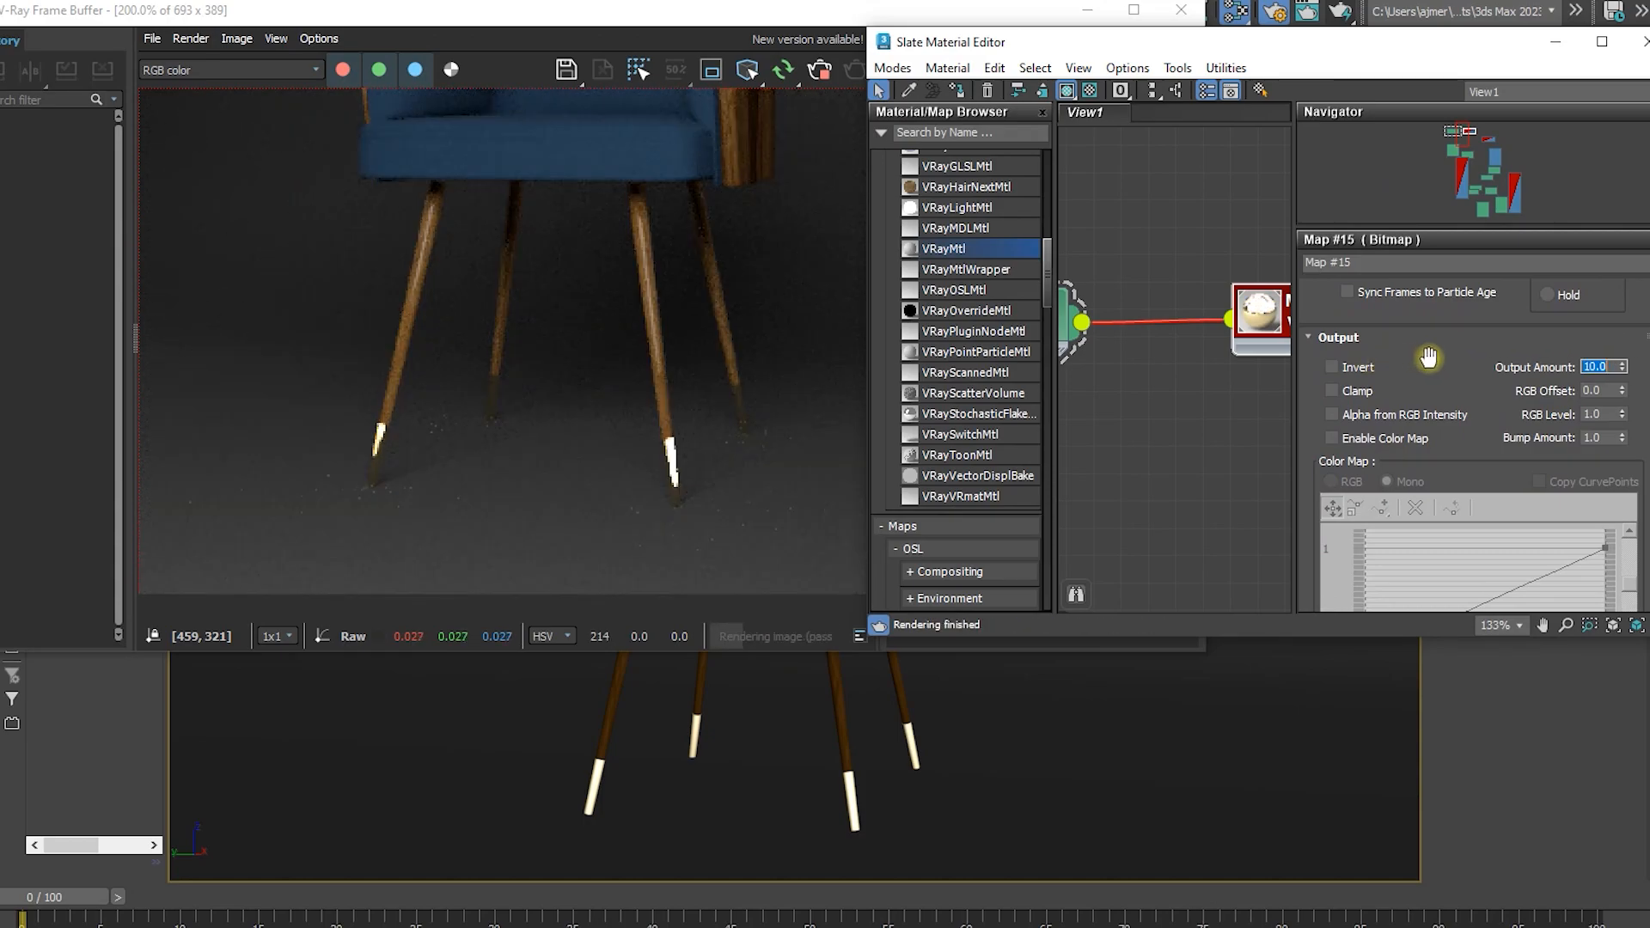
Show the whole chair in the render, minimize the Slate Material Editor and move the frame buffer off the scene object list
{"action": "left_click", "coordinate": [543, 498]}
{"action": "scroll", "coordinate": [388, 446], "scroll_direction": "down", "scroll_amount": 2}
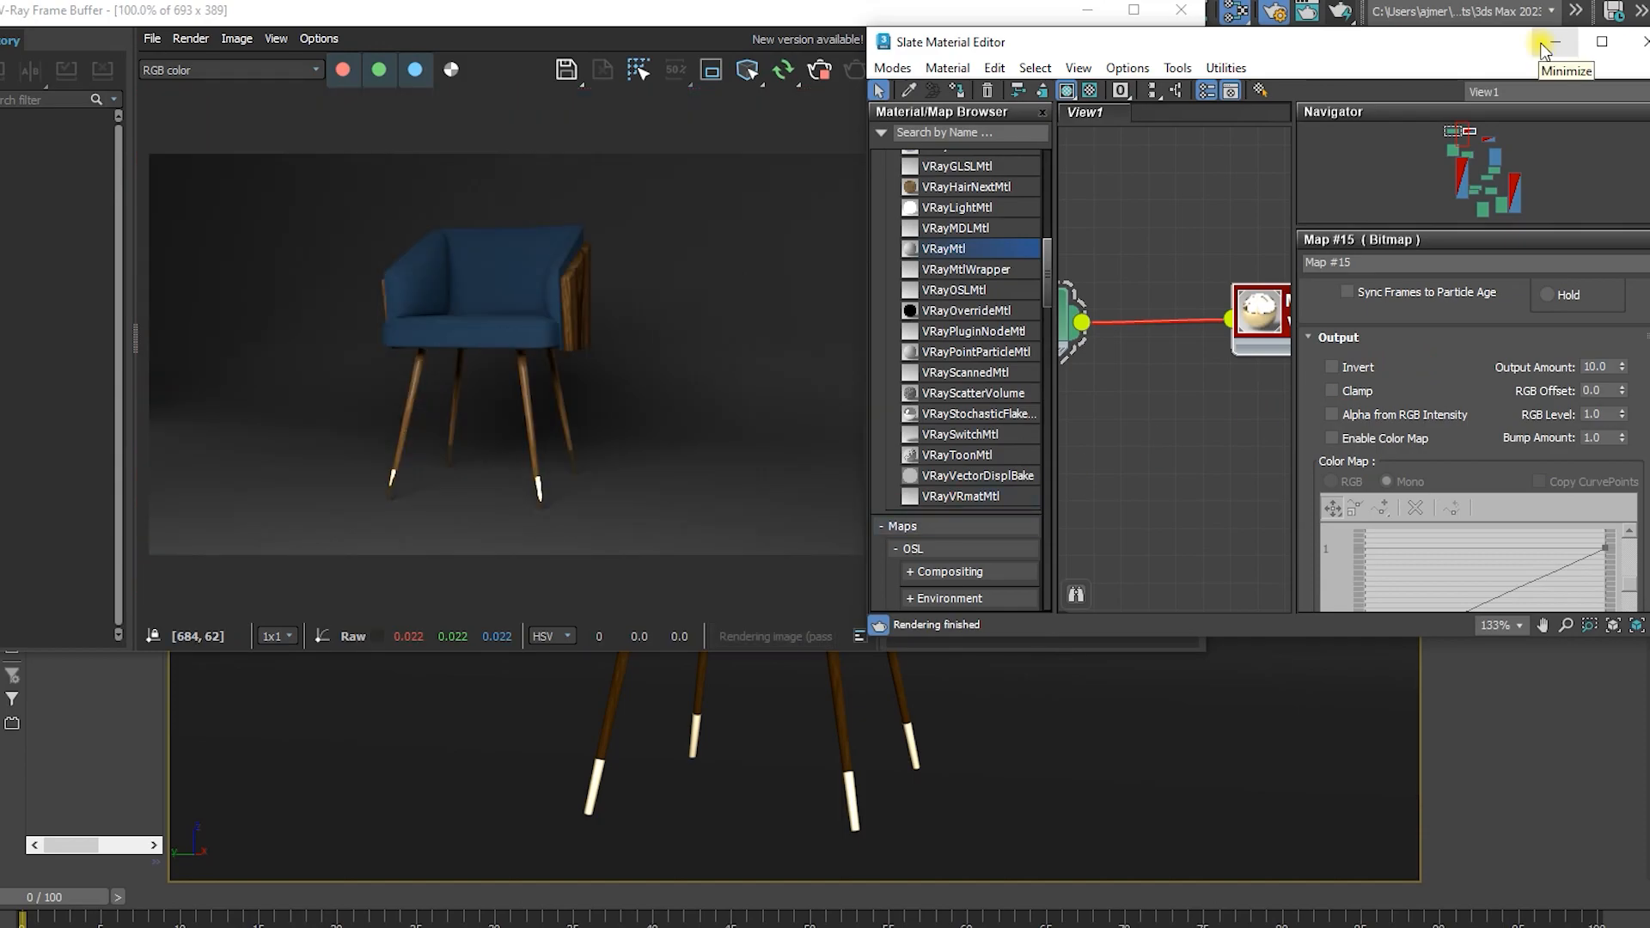
{"action": "left_click", "coordinate": [1555, 41]}
{"action": "left_click_drag", "start_coordinate": [435, 12], "coordinate": [661, 9]}
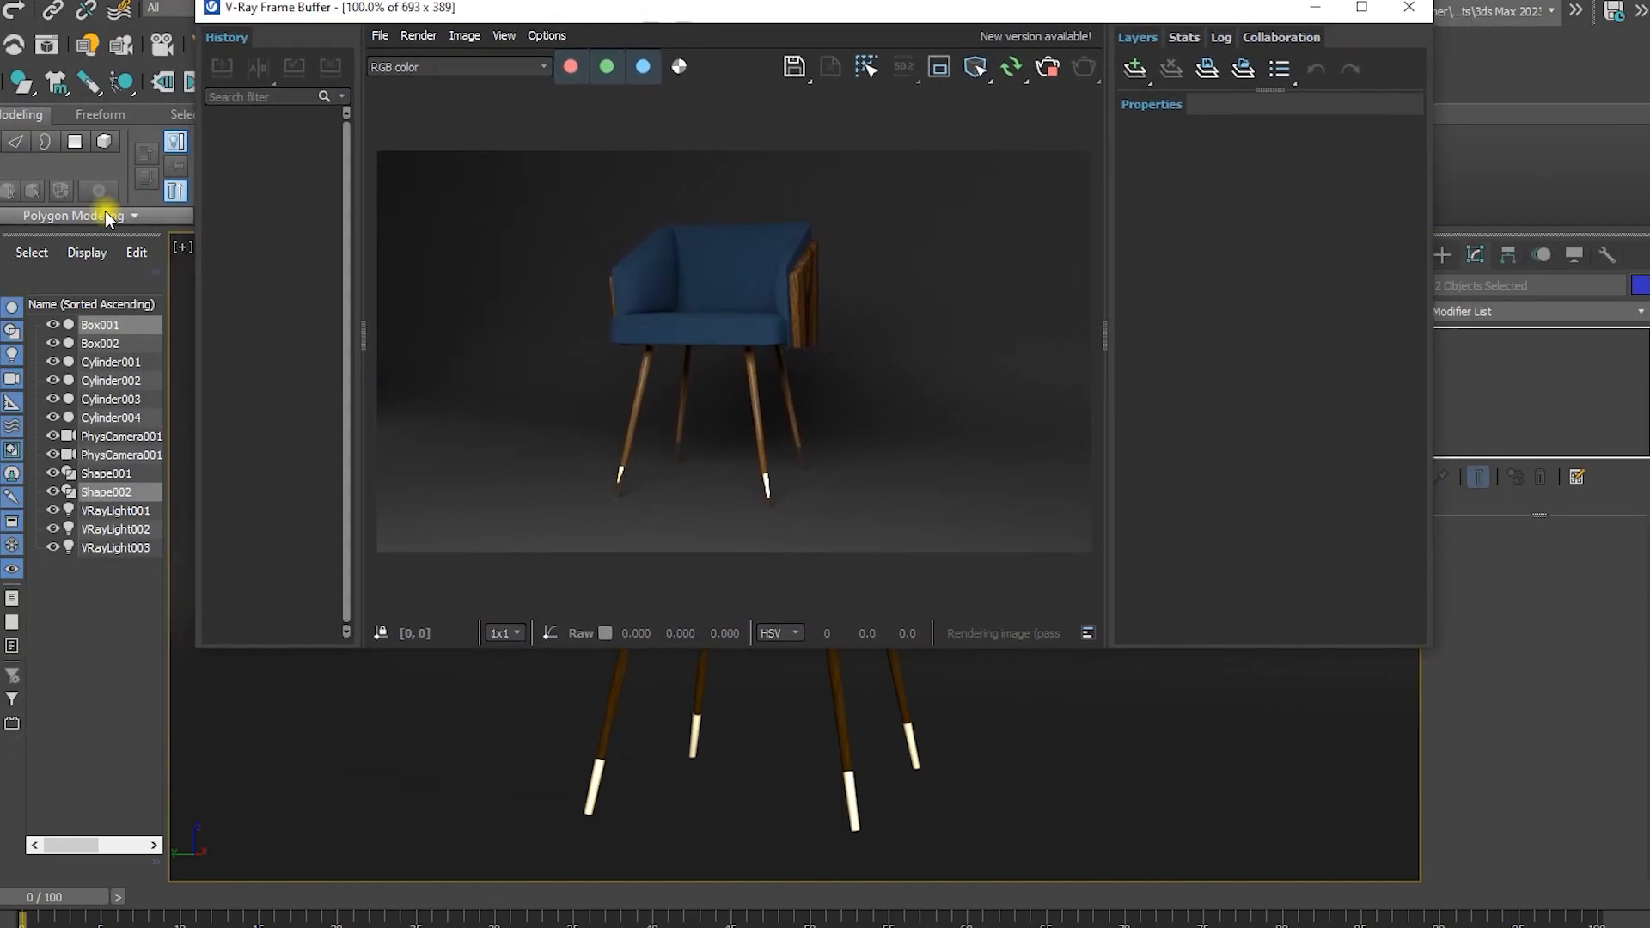
Clone VRayLight002 and place the copy between the original light and the chair
{"action": "left_click", "coordinate": [135, 530]}
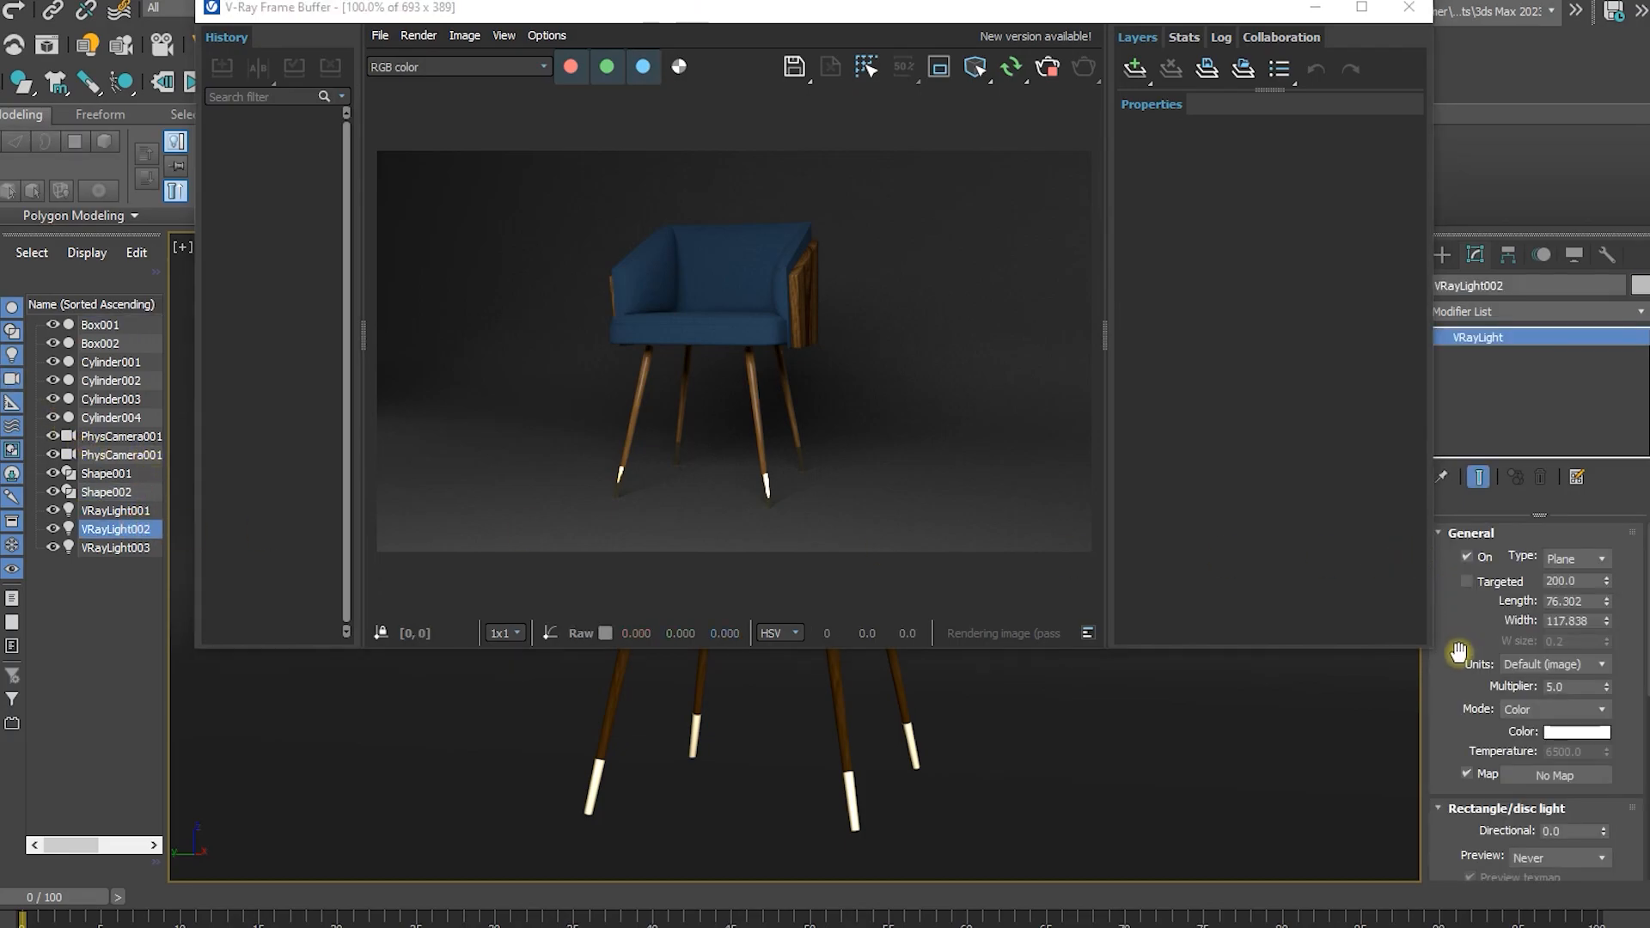
{"action": "scroll", "coordinate": [1464, 710], "scroll_direction": "down", "scroll_amount": 1}
{"action": "scroll", "coordinate": [1473, 804], "scroll_direction": "down", "scroll_amount": 10}
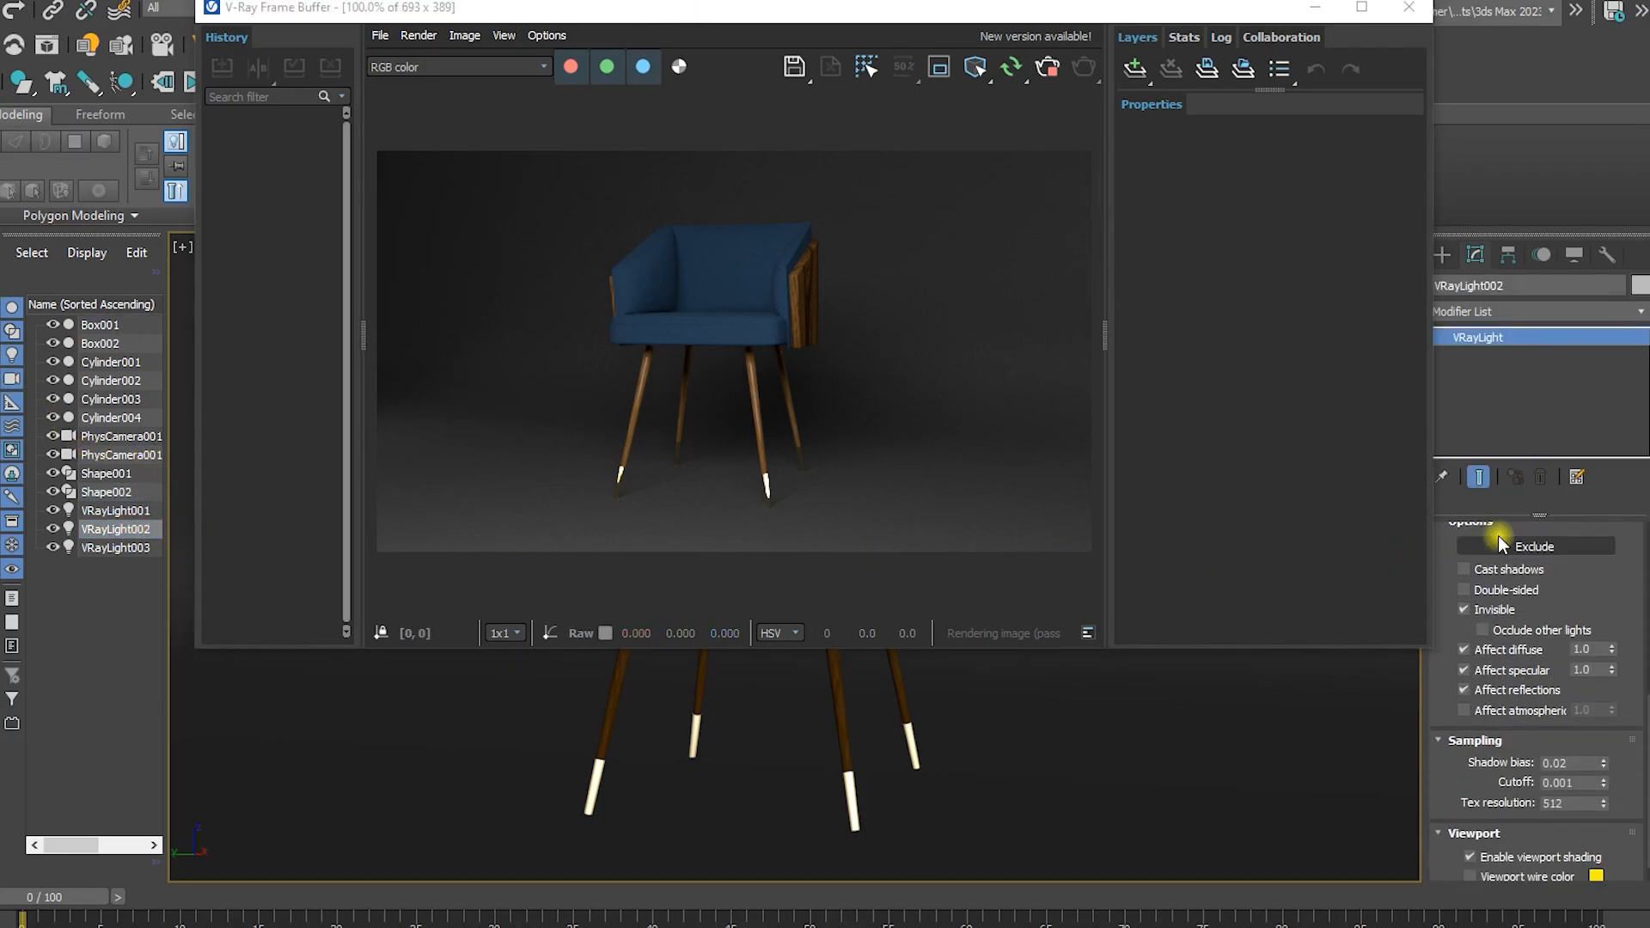
{"action": "scroll", "coordinate": [1465, 773], "scroll_direction": "down", "scroll_amount": 1}
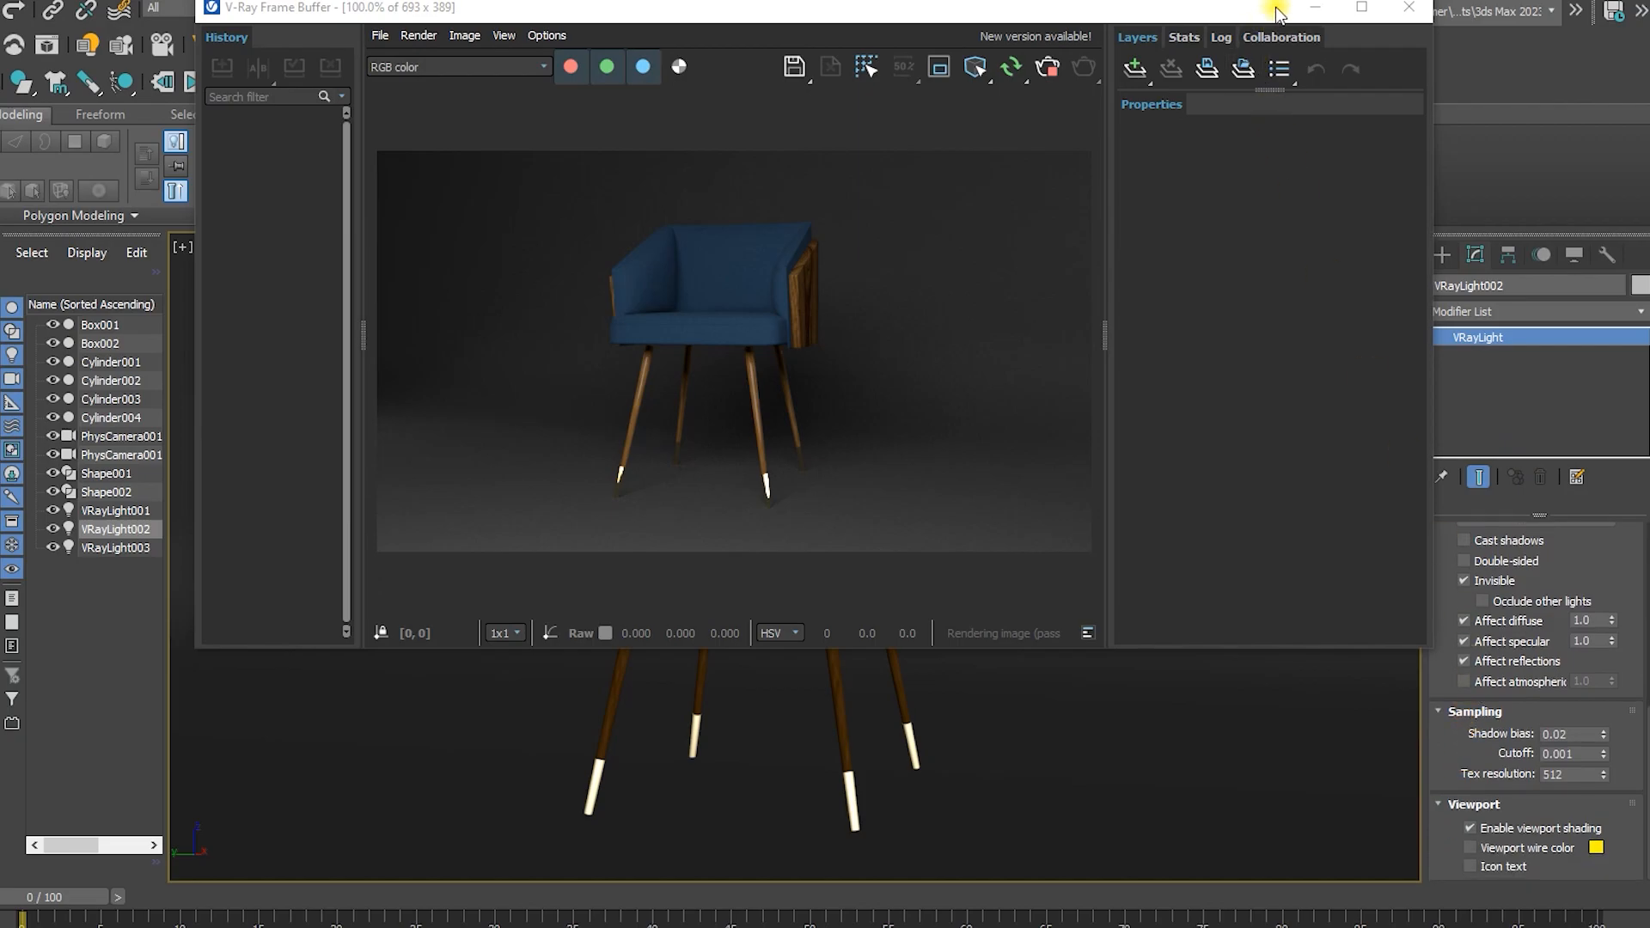
{"action": "left_click", "coordinate": [1307, 10]}
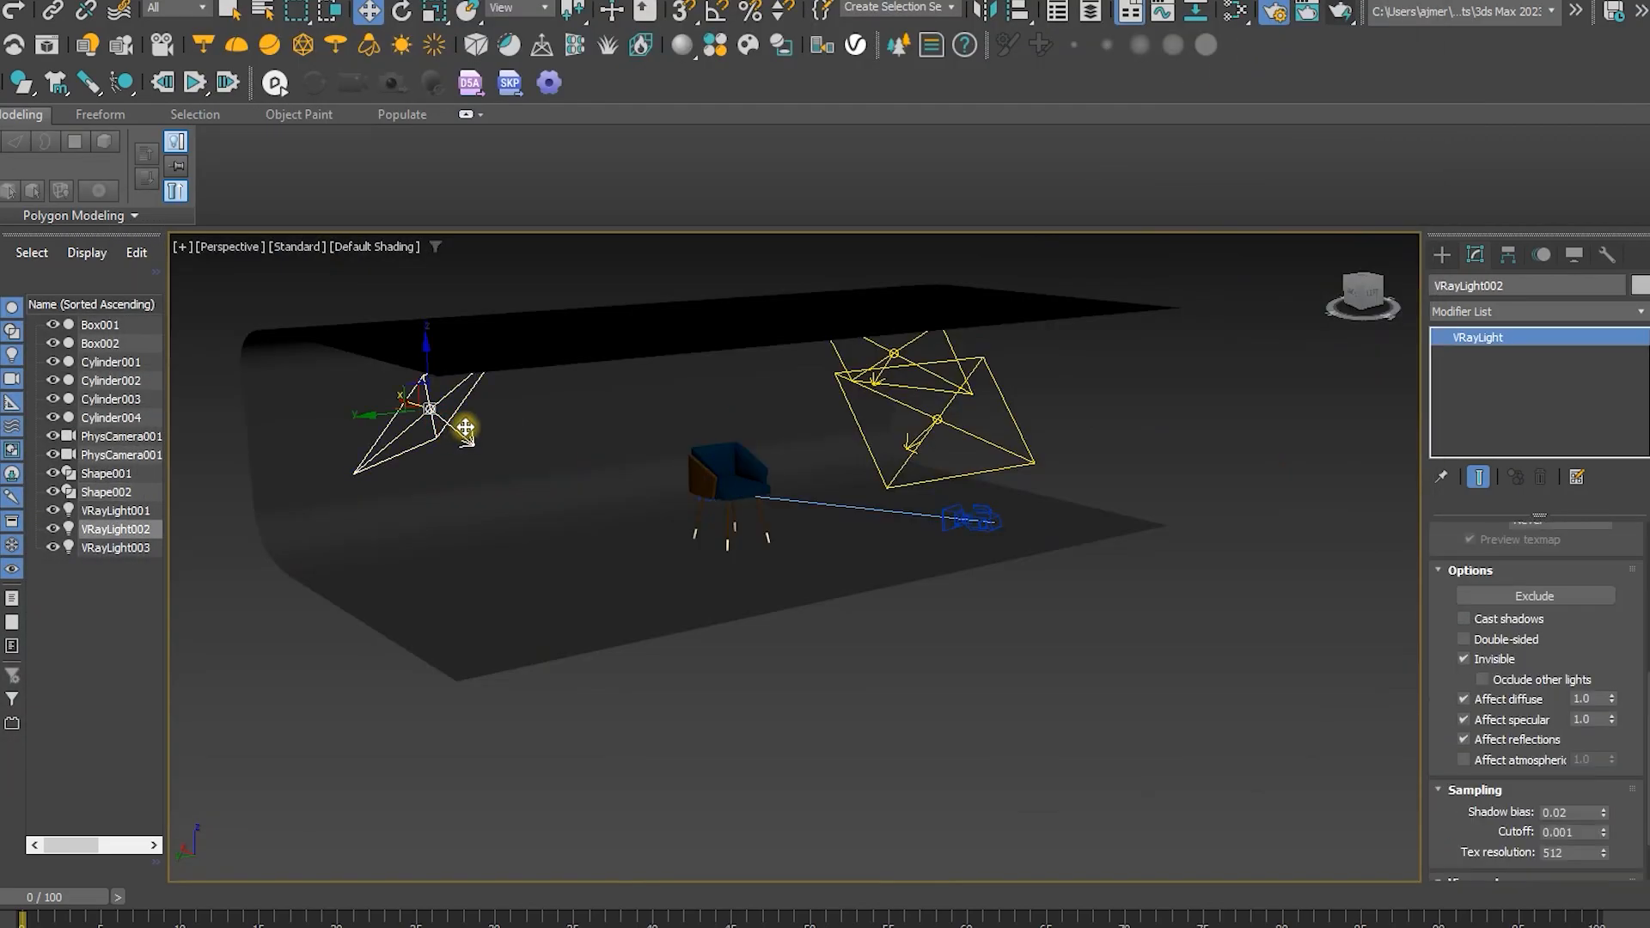
{"action": "left_click_drag", "start_coordinate": [384, 415], "coordinate": [615, 456], "text": "shift"}
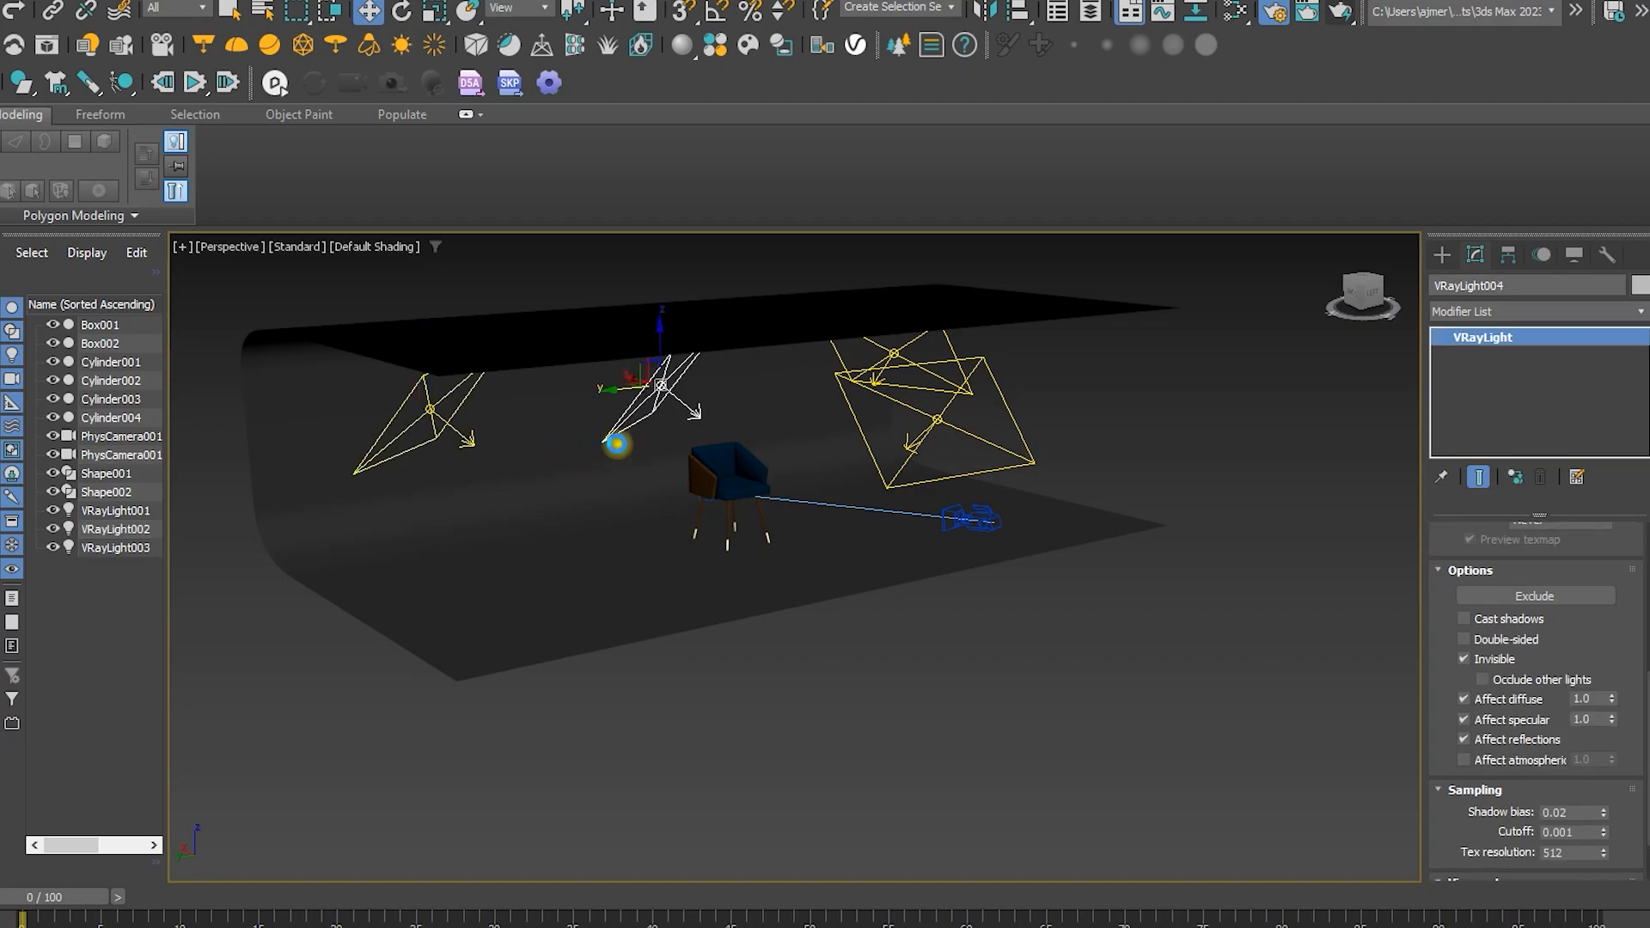
{"action": "left_click", "coordinate": [808, 571]}
Lower VRayLight004 to chair height and rotate it about 37 degrees around its vertical axis
{"action": "left_click_drag", "start_coordinate": [662, 337], "coordinate": [667, 433]}
{"action": "scroll", "coordinate": [758, 517], "scroll_direction": "up", "scroll_amount": 4}
{"action": "middle_click_drag", "start_coordinate": [759, 519], "coordinate": [843, 512], "text": "alt"}
{"action": "key", "text": "e"}
{"action": "left_click_drag", "start_coordinate": [570, 446], "coordinate": [619, 442]}
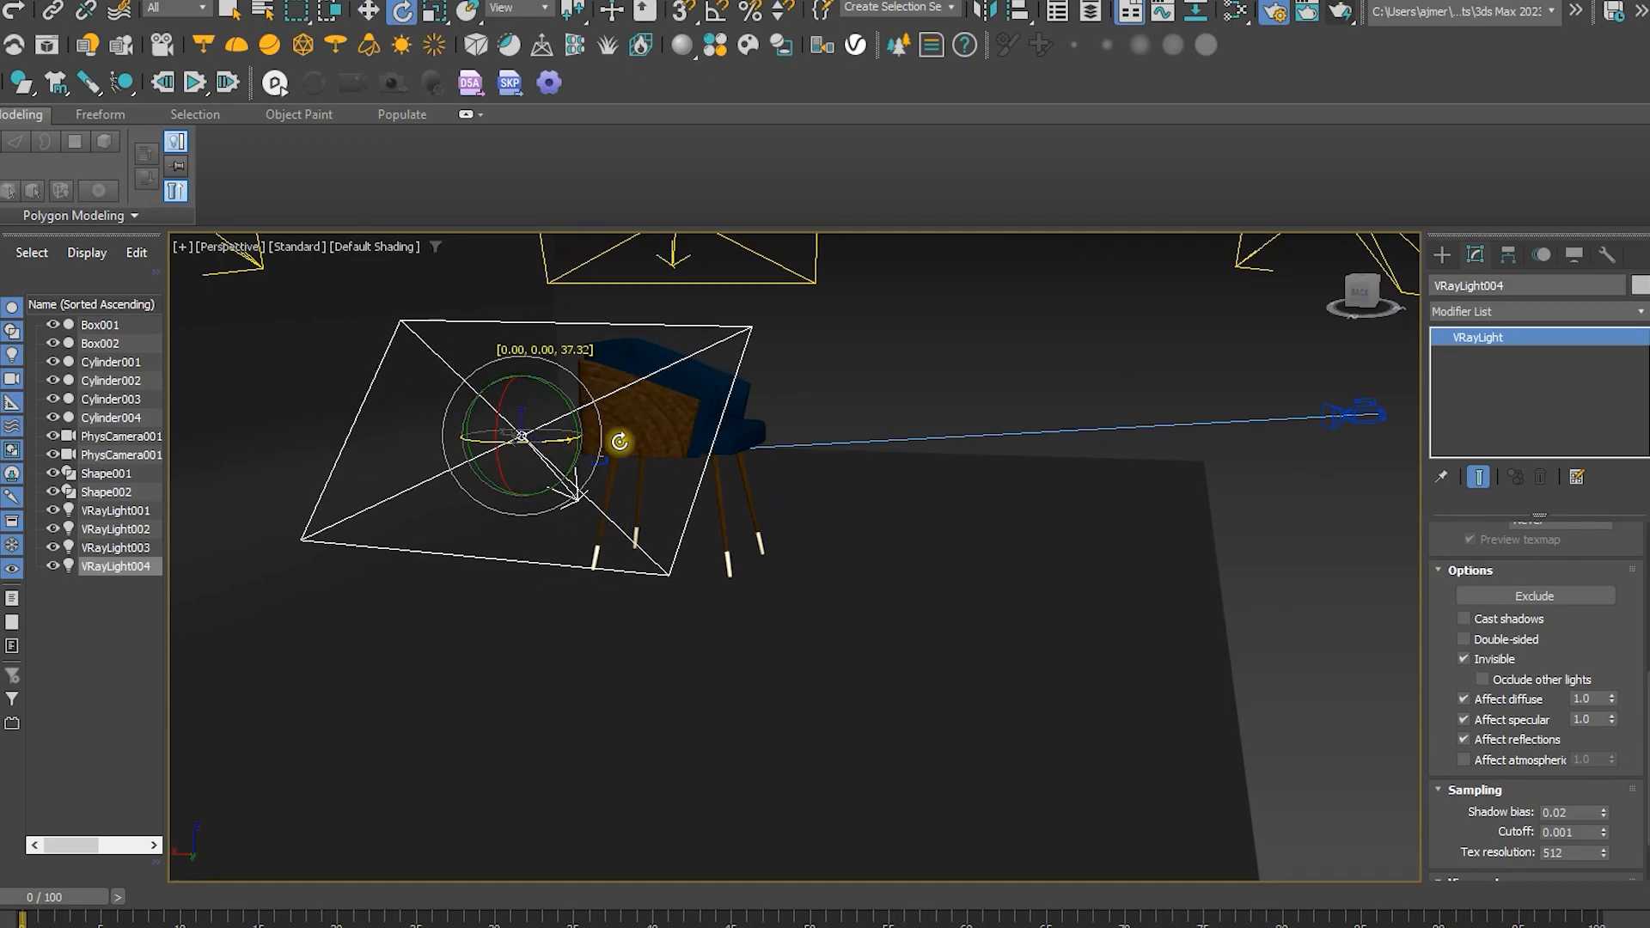
Move VRayLight004 farther out beside the chair and rotate it upright so that it faces the chair
{"action": "key", "text": "w"}
{"action": "middle_click_drag", "start_coordinate": [651, 461], "coordinate": [574, 462], "text": "alt"}
{"action": "left_click_drag", "start_coordinate": [427, 440], "coordinate": [286, 461]}
{"action": "key", "text": "e"}
{"action": "left_click_drag", "start_coordinate": [324, 386], "coordinate": [626, 537]}
{"action": "key", "text": "w"}
{"action": "middle_click_drag", "start_coordinate": [626, 537], "coordinate": [482, 520], "text": "alt"}
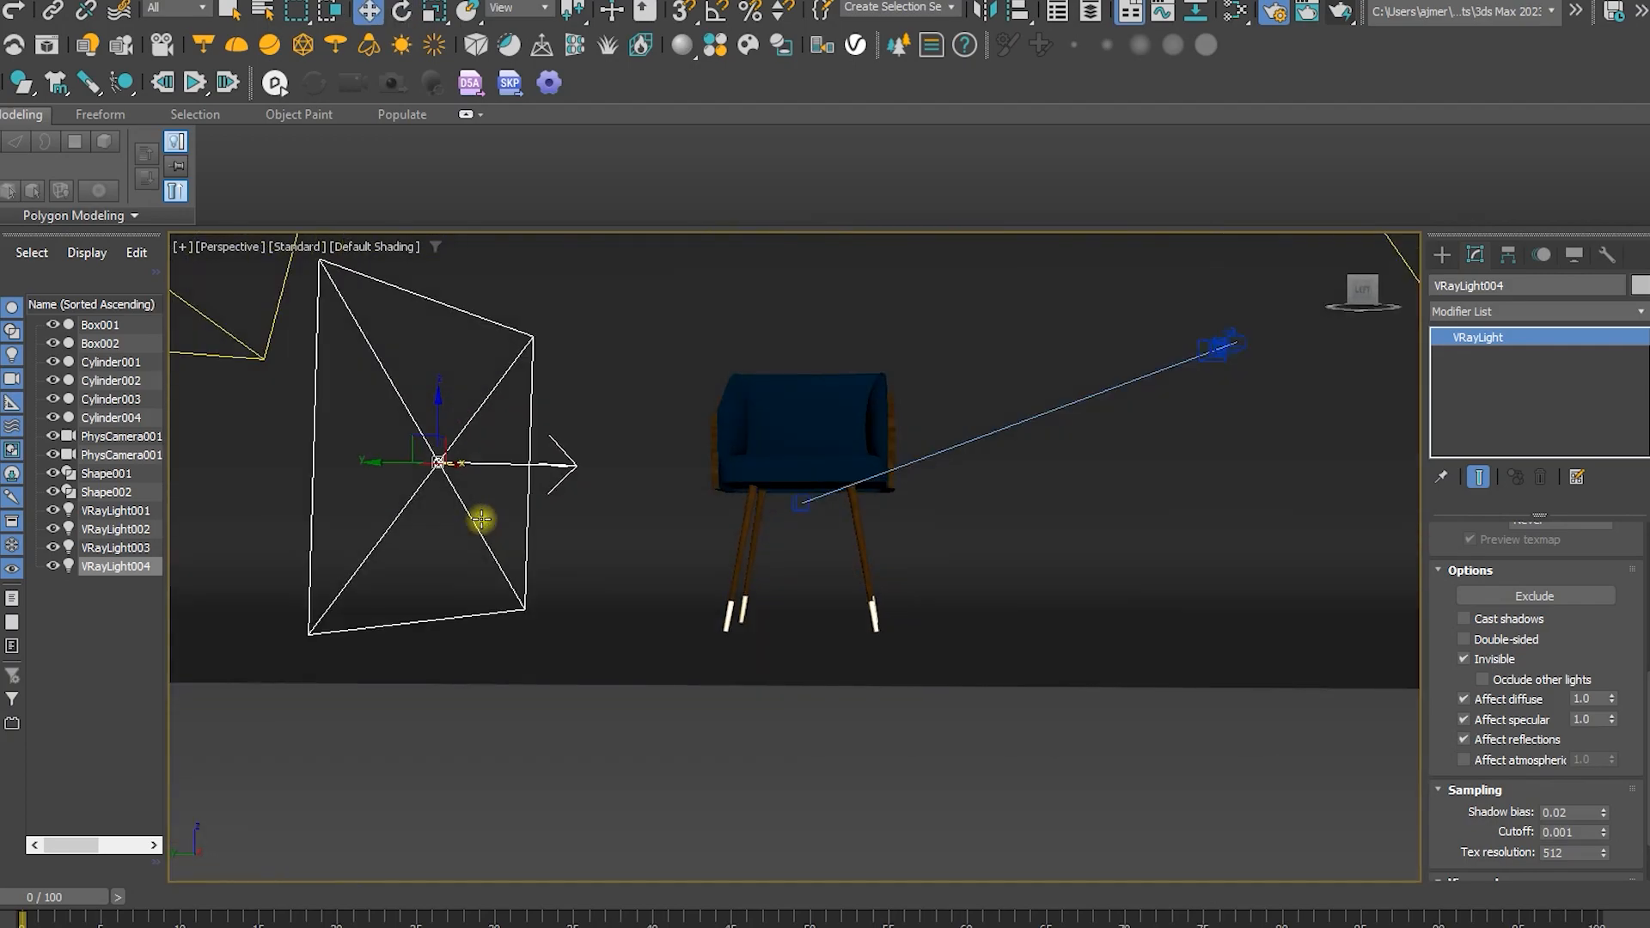
{"action": "key", "text": "e"}
{"action": "left_click_drag", "start_coordinate": [472, 404], "coordinate": [482, 416]}
Render the chair with the added side light from the PhysCamera001 view
{"action": "key", "text": "c"}
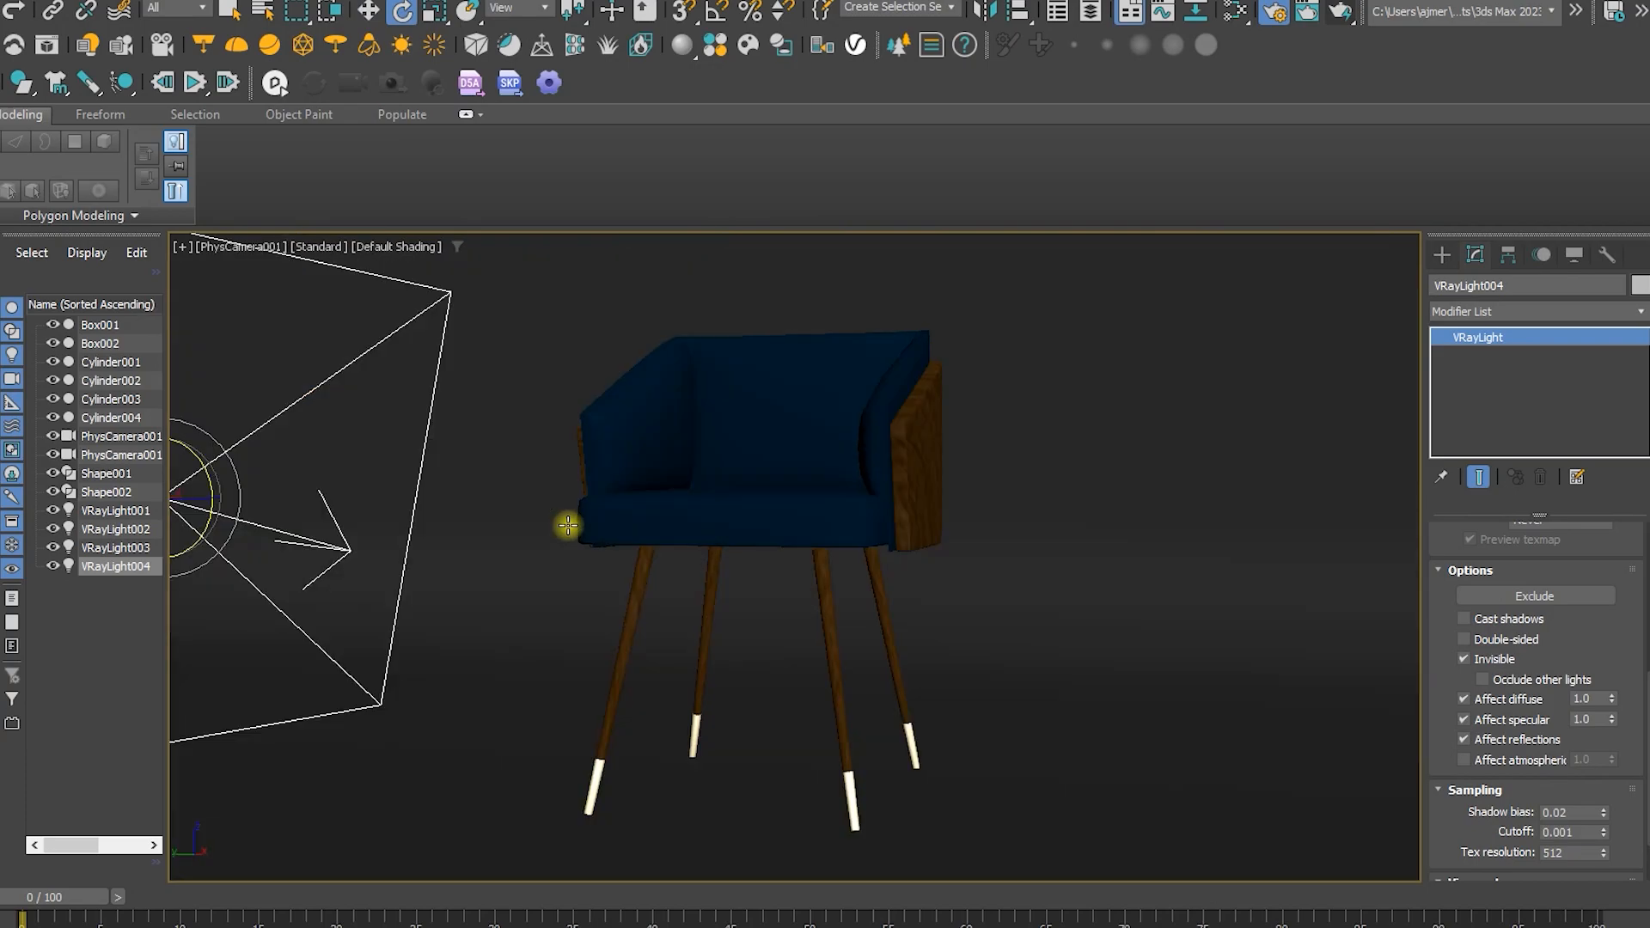
{"action": "key", "text": "shift+q"}
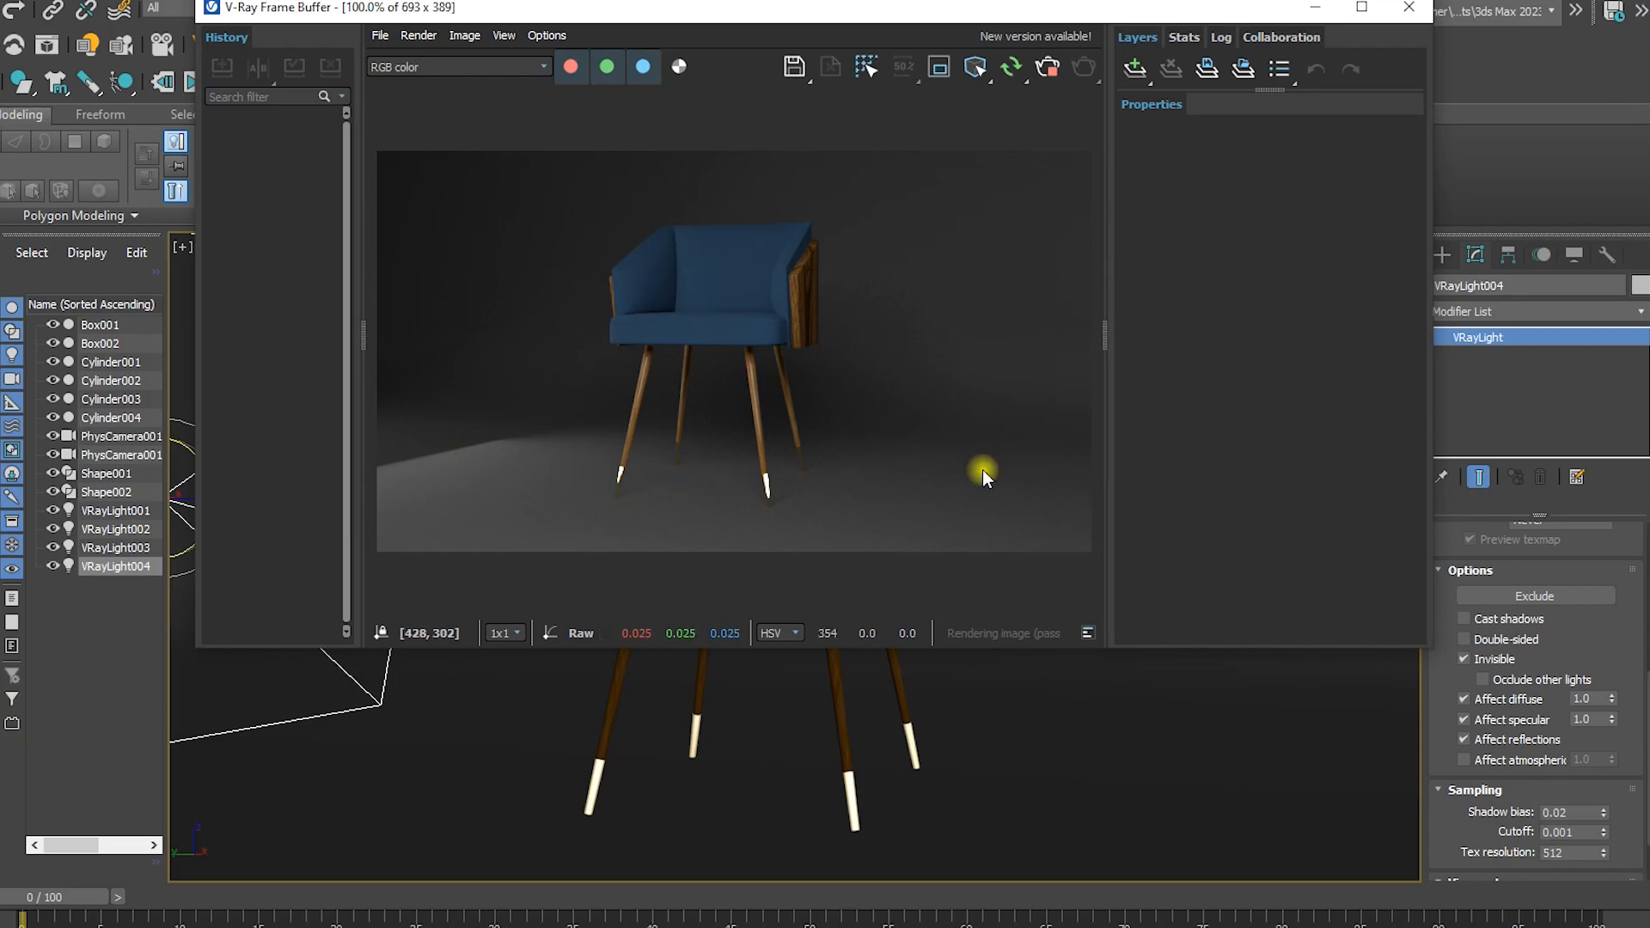
{"action": "scroll", "coordinate": [1613, 652], "scroll_direction": "down", "scroll_amount": 1}
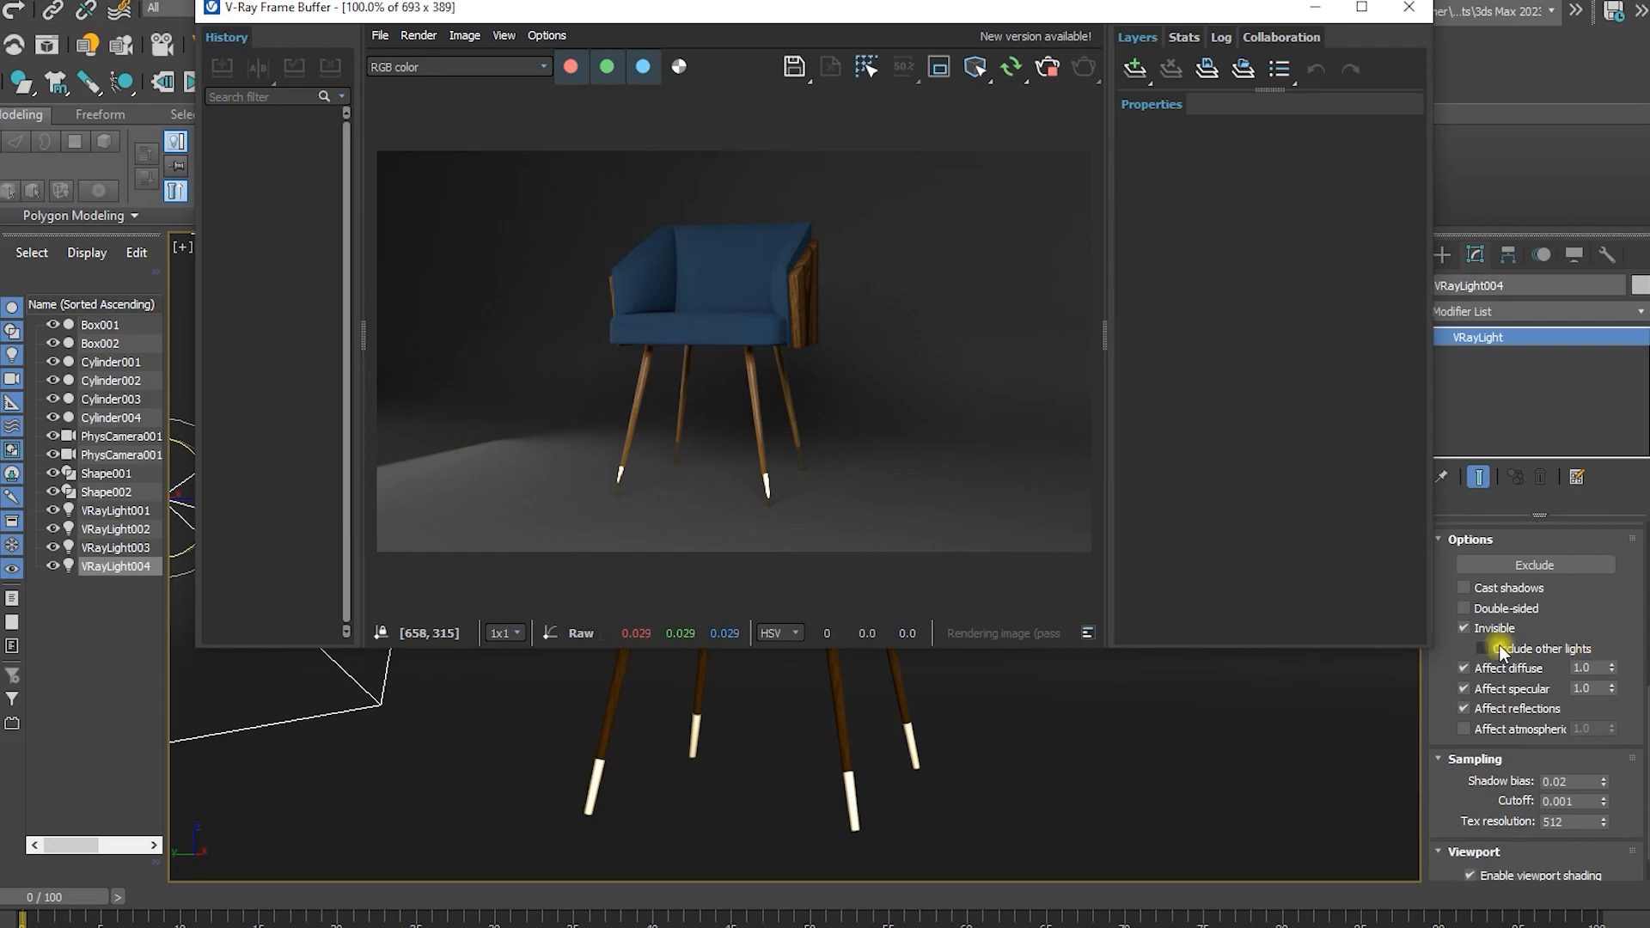
Turn off Affect diffuse for VRayLight004 and inspect the chair's lower half in the render
{"action": "left_click", "coordinate": [1463, 668]}
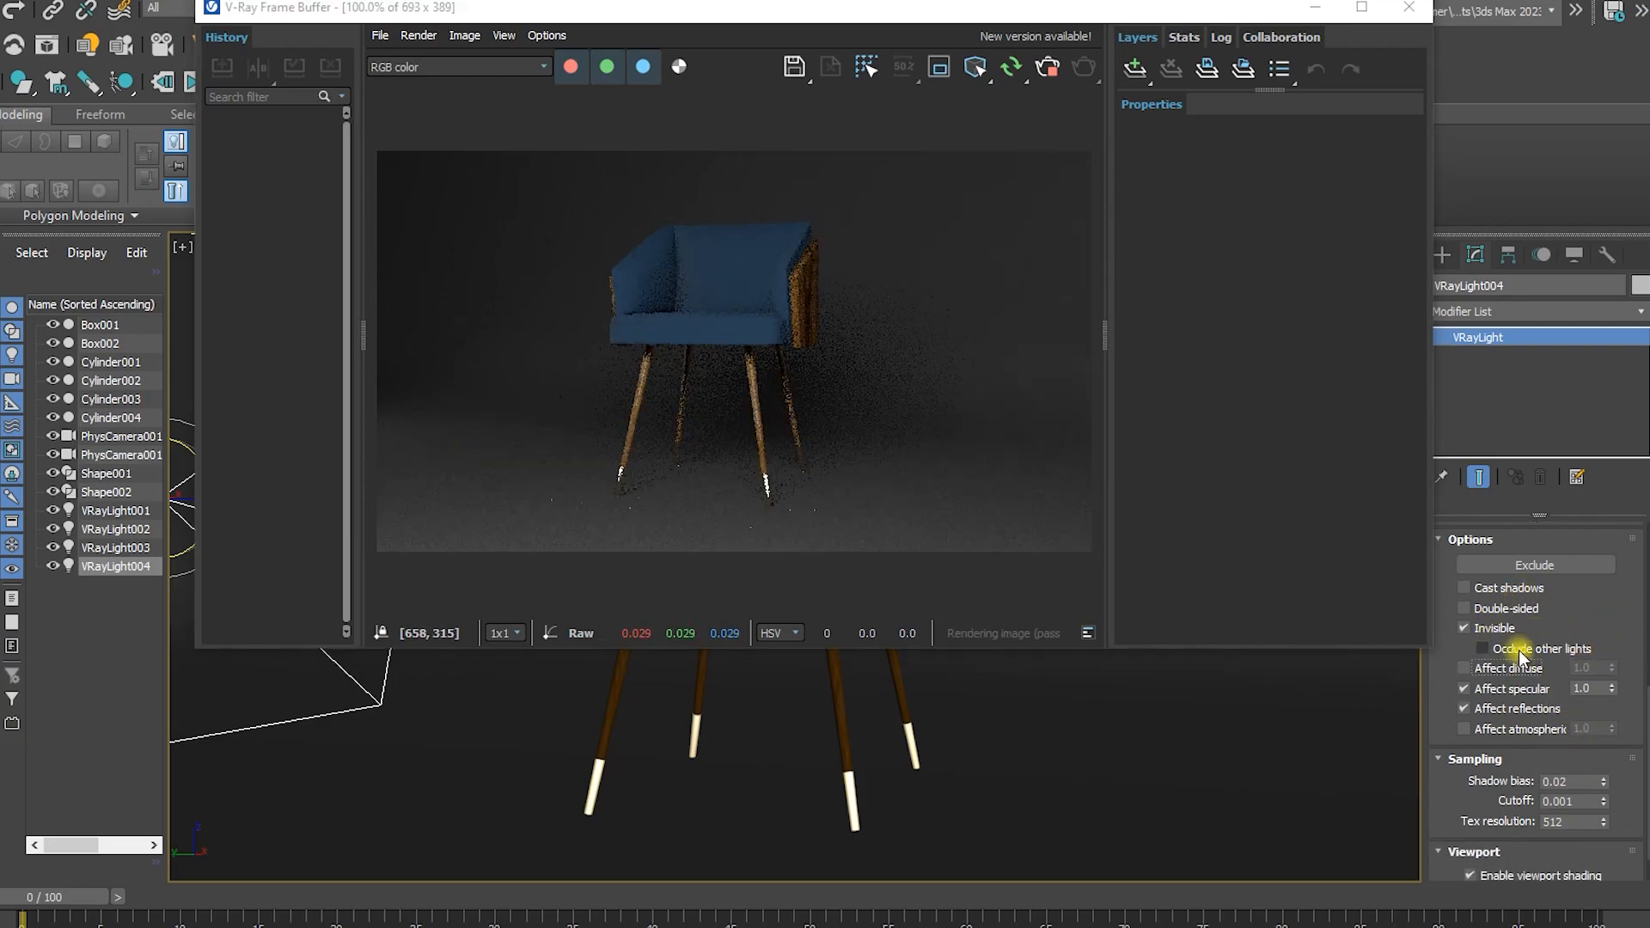
{"action": "scroll", "coordinate": [728, 472], "scroll_direction": "up", "scroll_amount": 1}
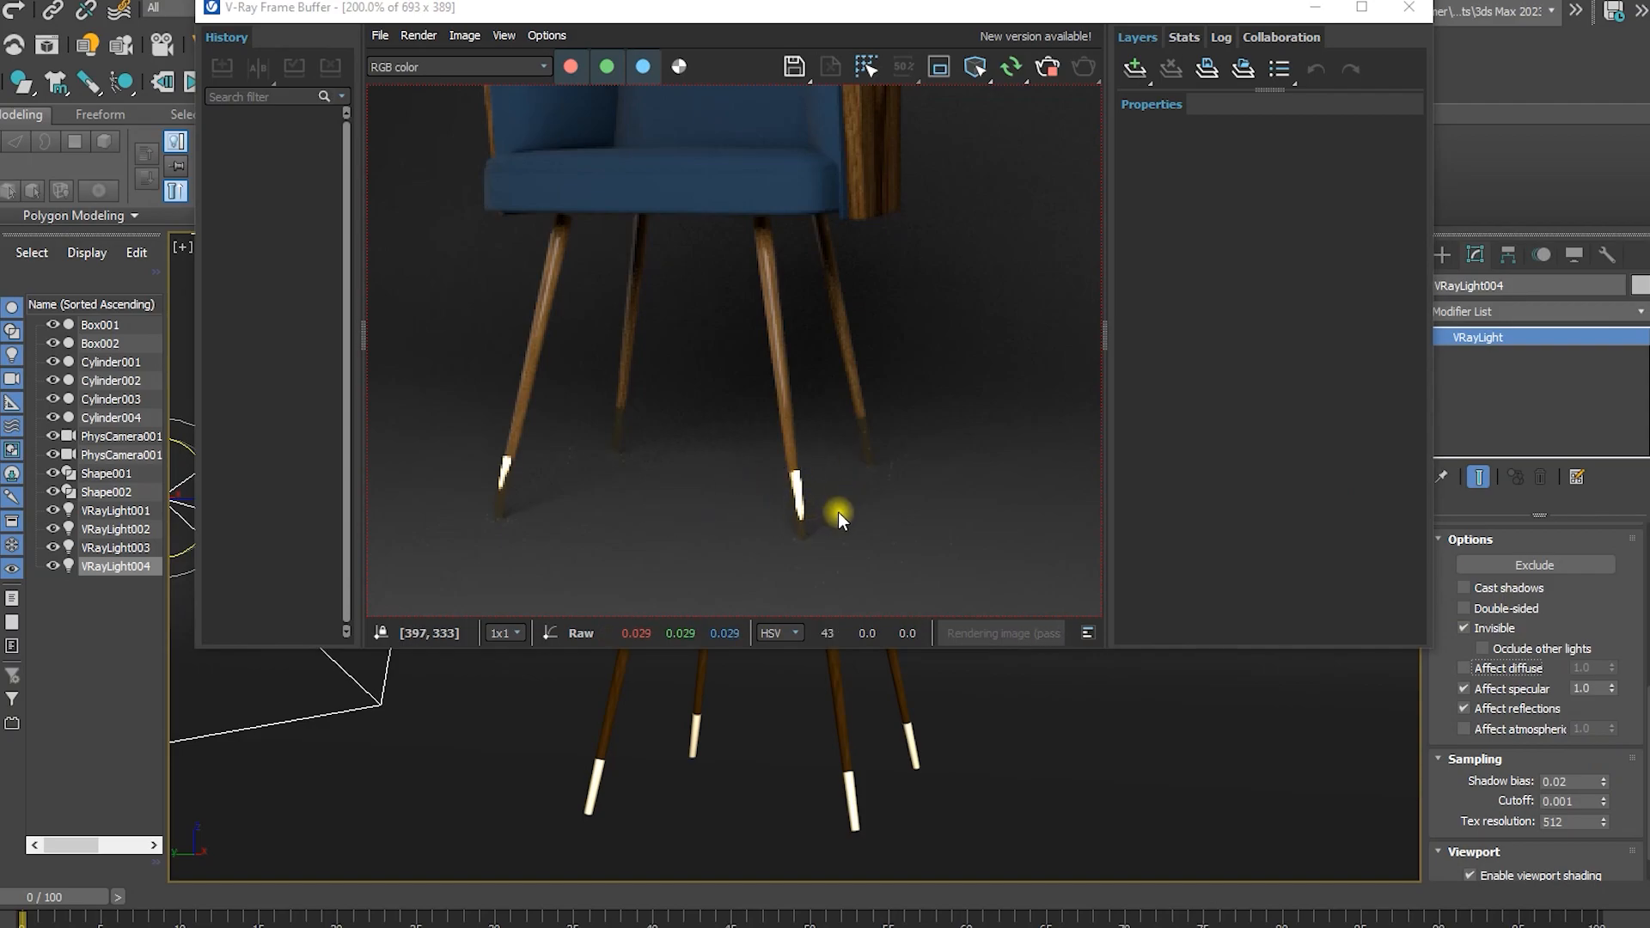
{"action": "scroll", "coordinate": [1590, 541], "scroll_direction": "up", "scroll_amount": 4}
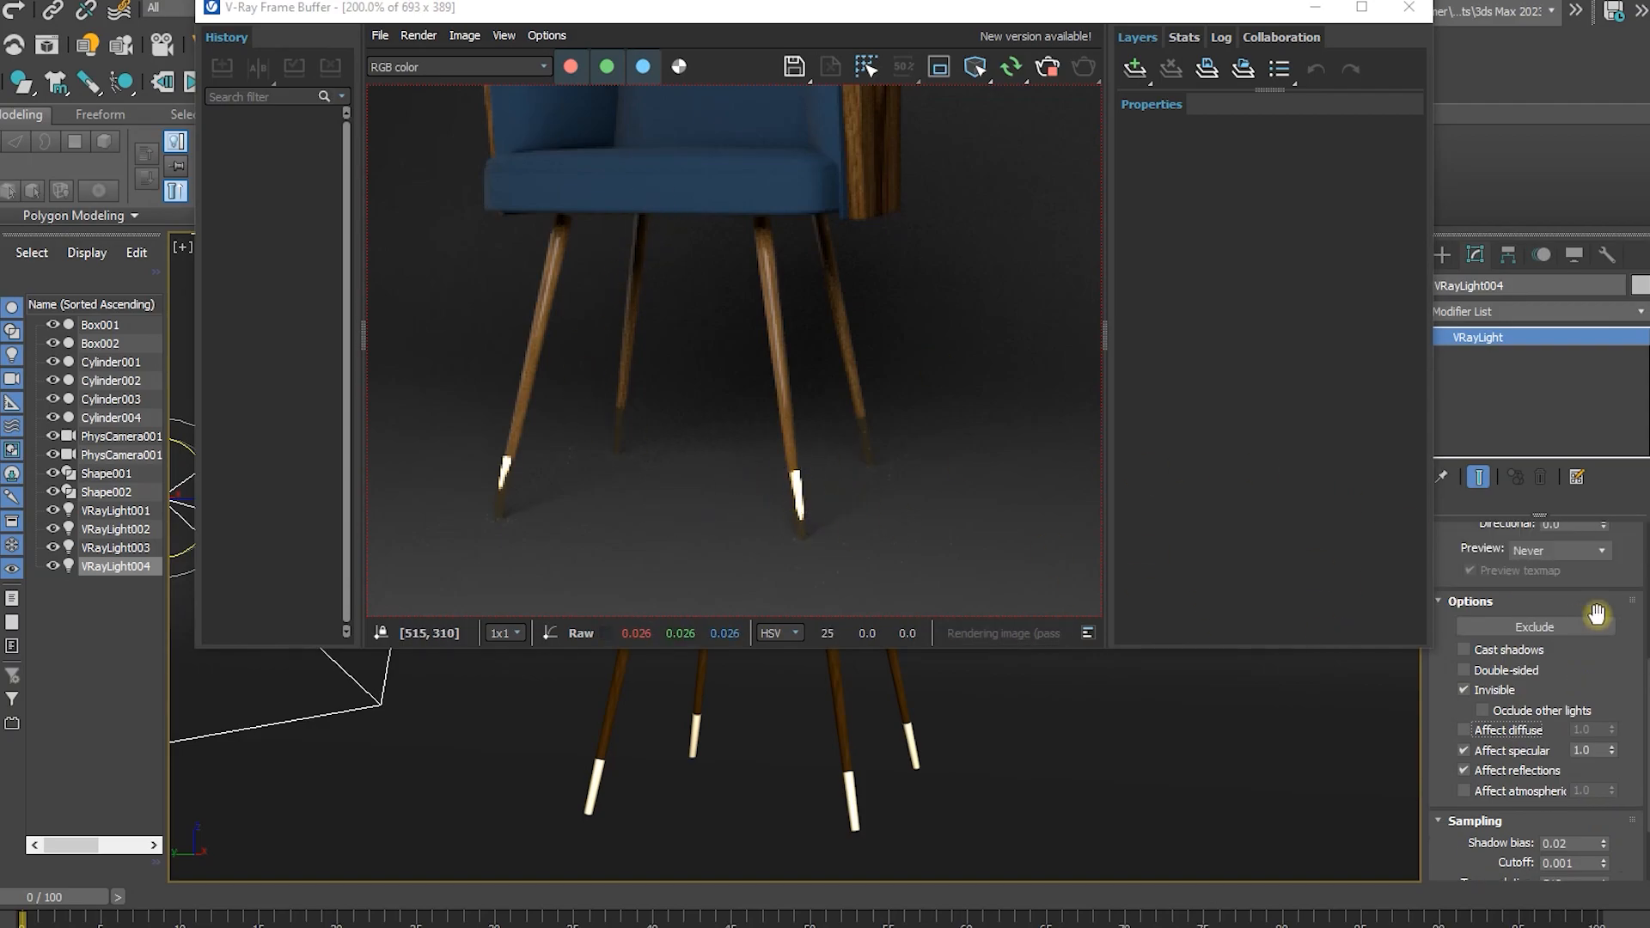
Try a pure blue color with a multiplier of 20 on VRayLight004 and check its effect on the chair legs
{"action": "left_click", "coordinate": [1591, 579]}
{"action": "mouse_move", "coordinate": [1392, 366]}
{"action": "left_mouse_down"}
{"action": "mouse_move", "coordinate": [1337, 383]}
{"action": "mouse_move", "coordinate": [1375, 385]}
{"action": "left_mouse_up"}
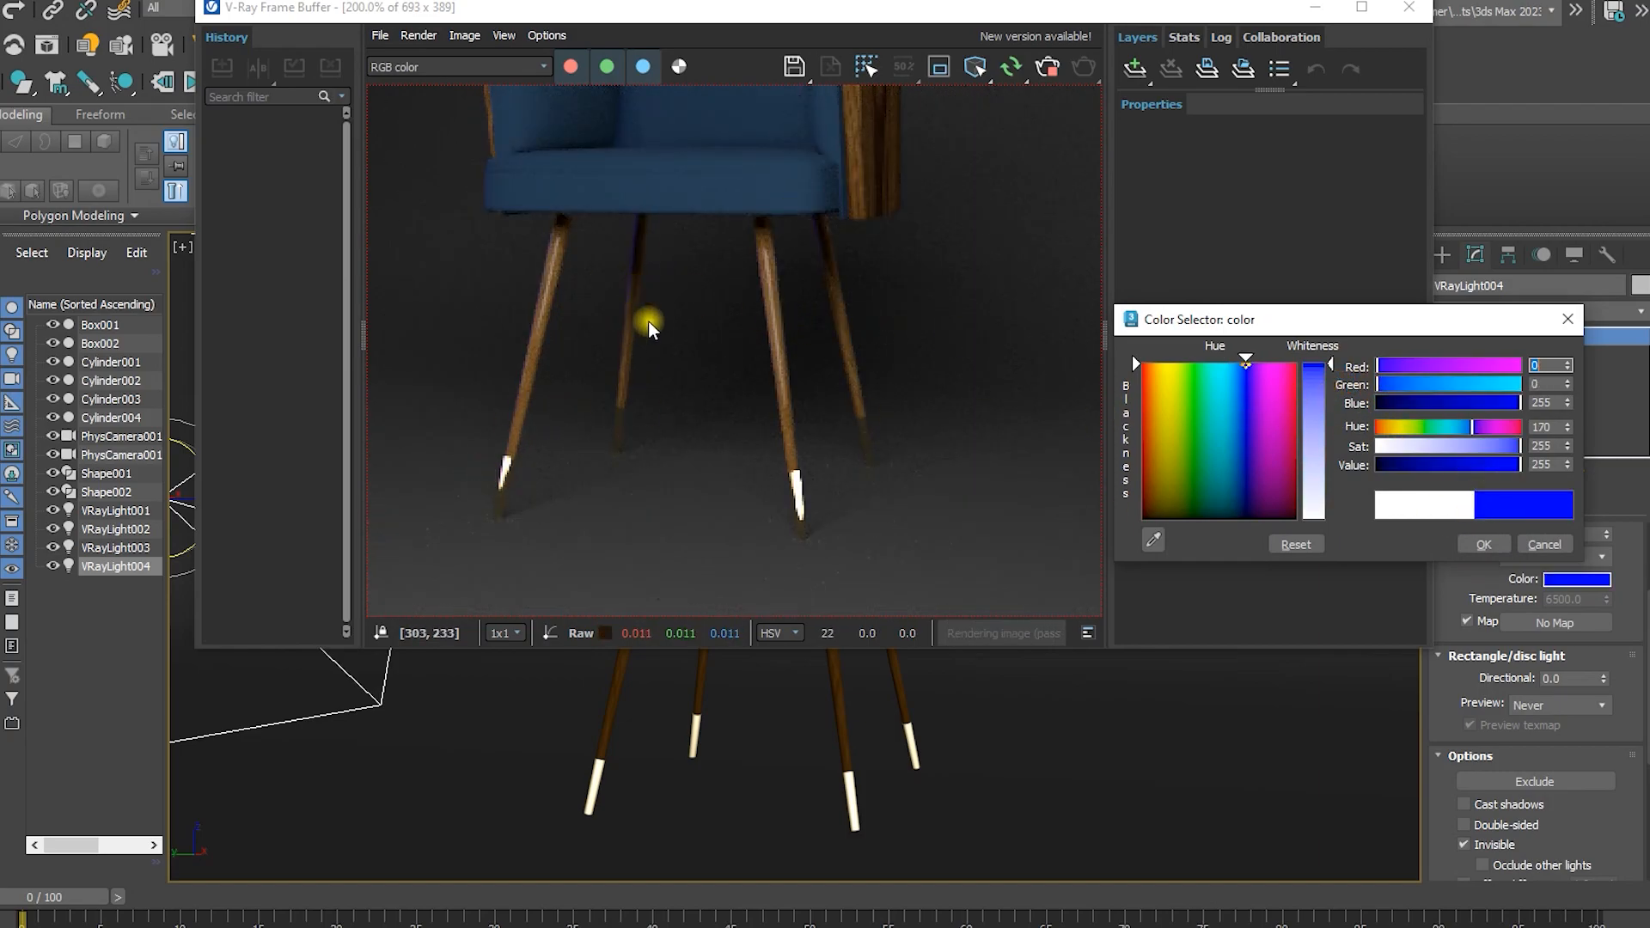
{"action": "left_click", "coordinate": [1483, 544]}
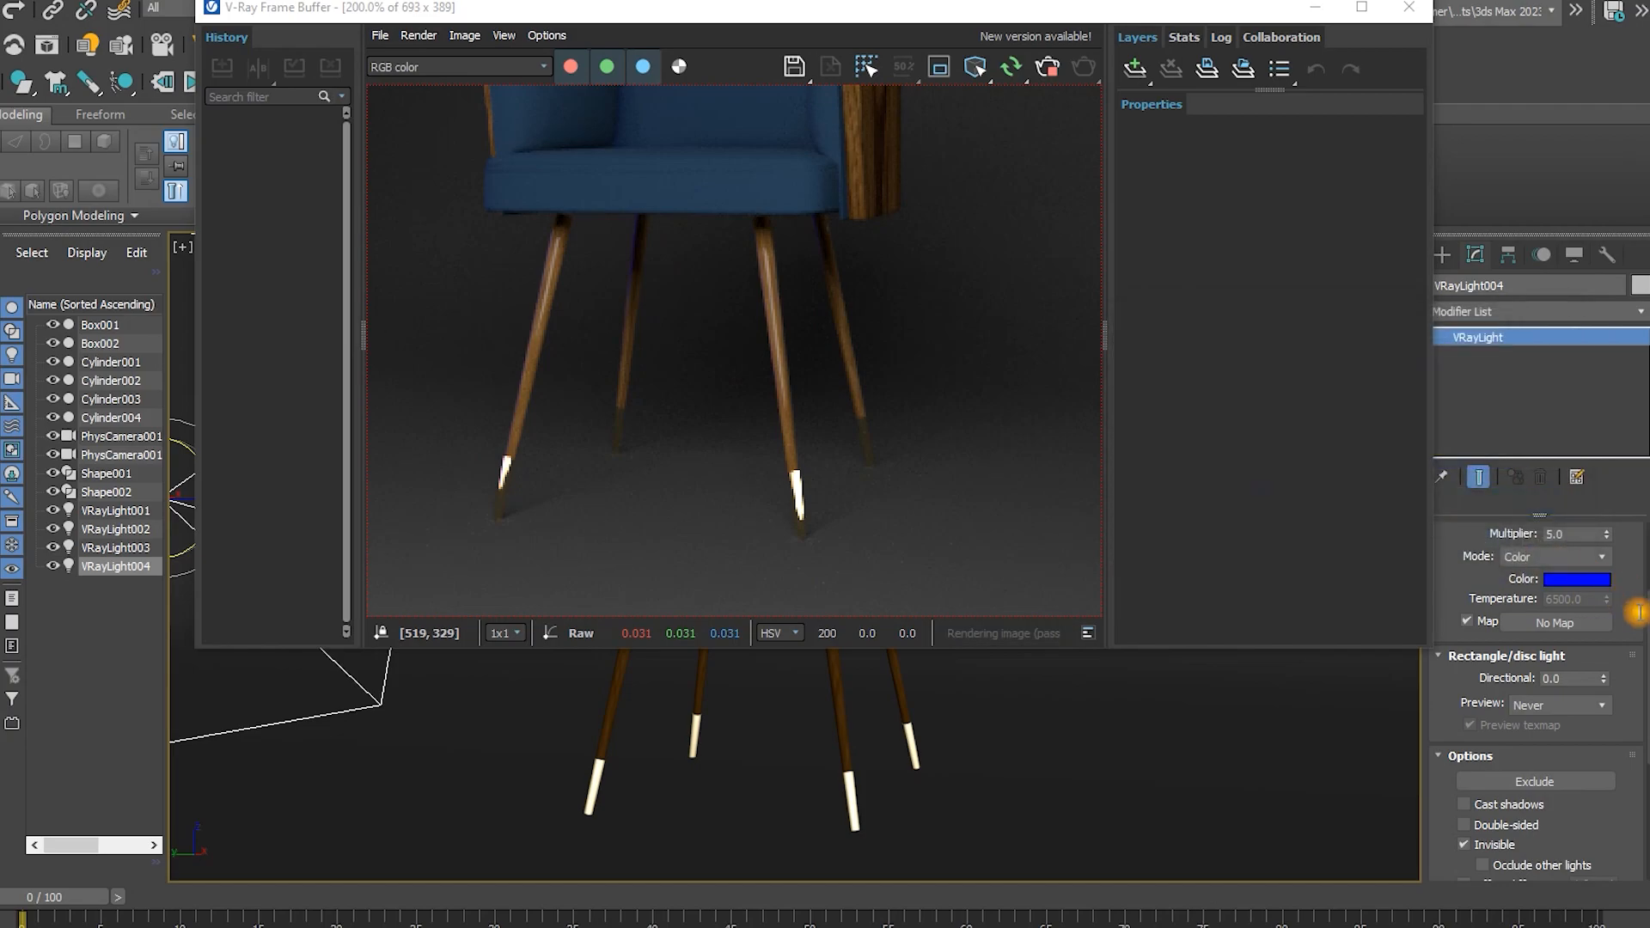
{"action": "type", "text": "20"}
{"action": "key", "text": "Return"}
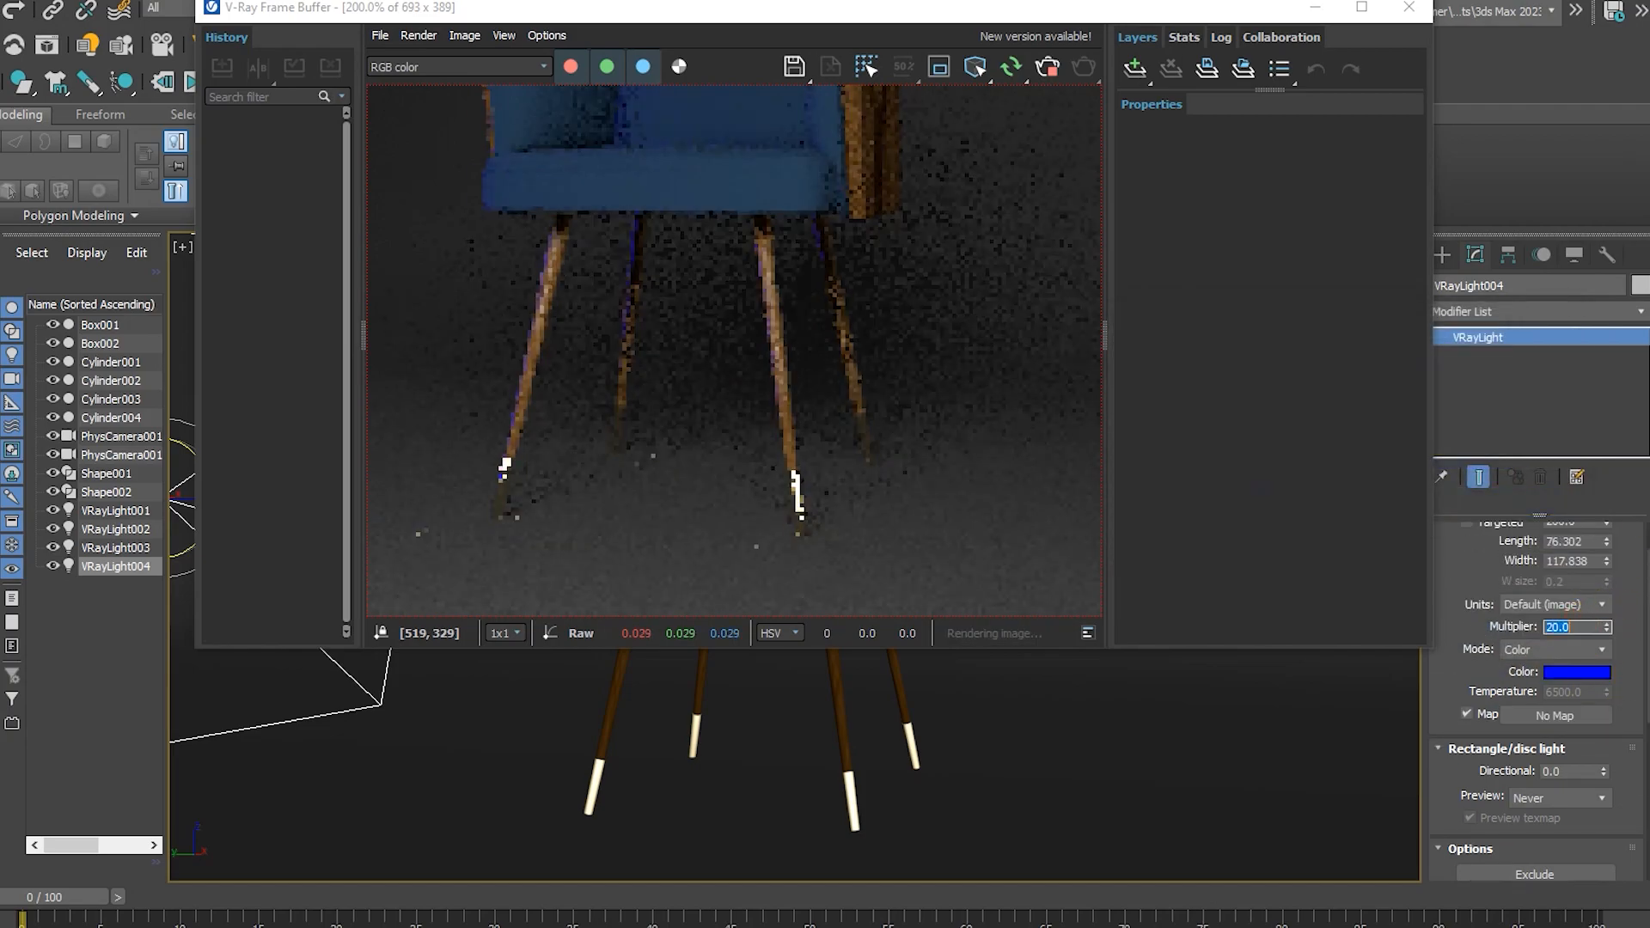
{"action": "double_click", "coordinate": [683, 422]}
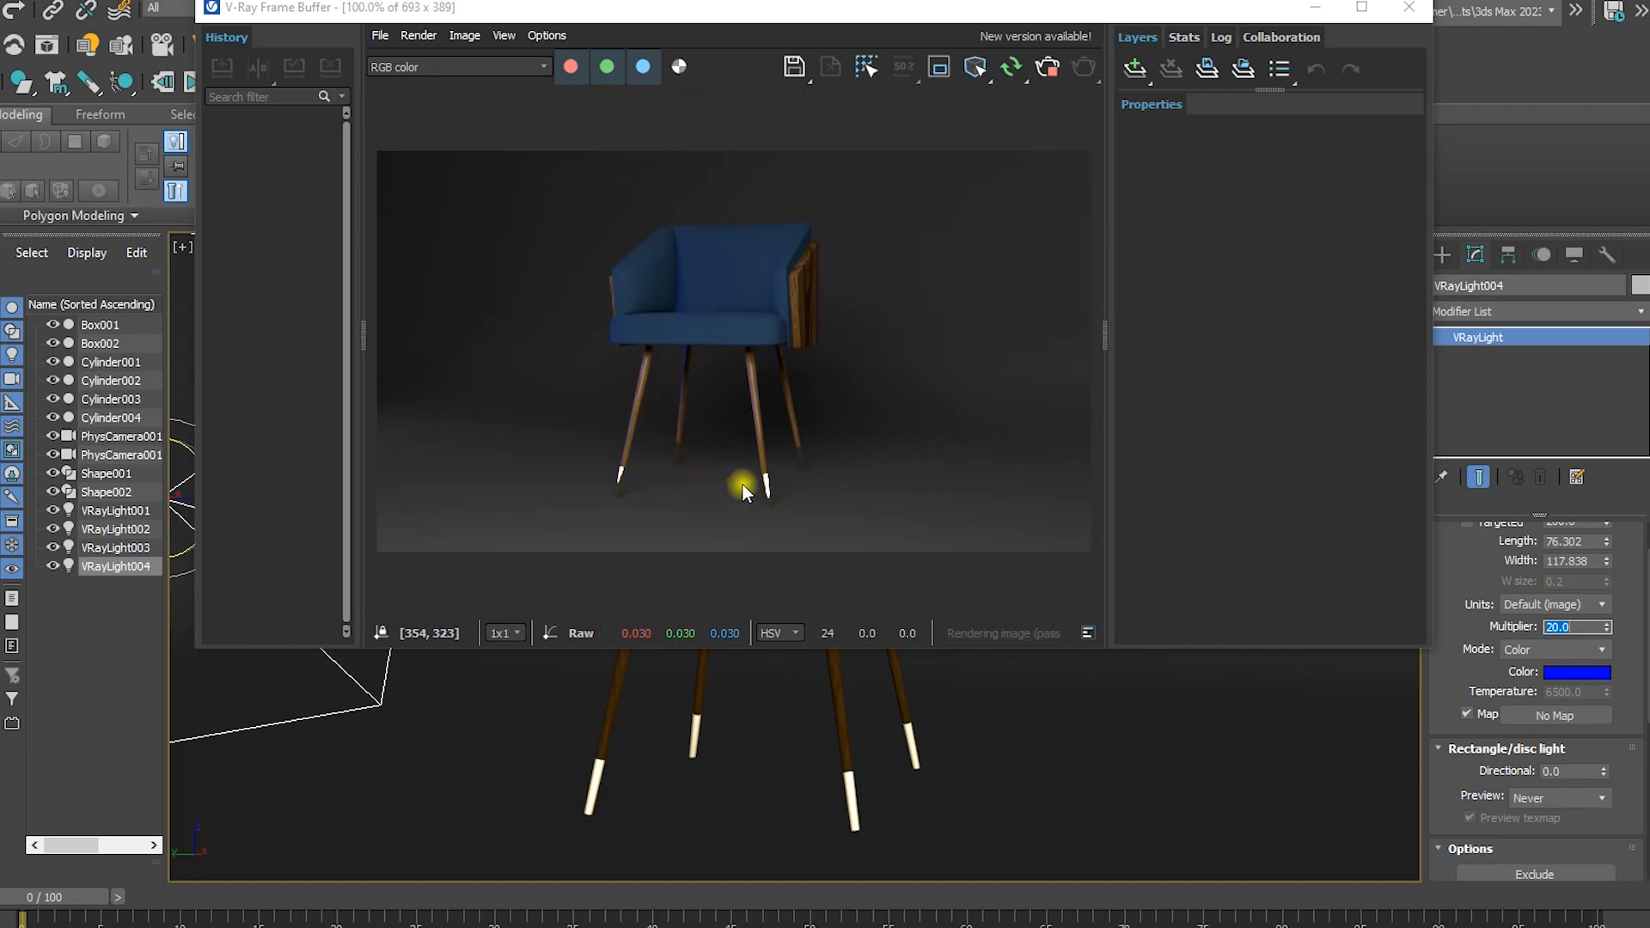
{"action": "scroll", "coordinate": [743, 491], "scroll_direction": "up", "scroll_amount": 1}
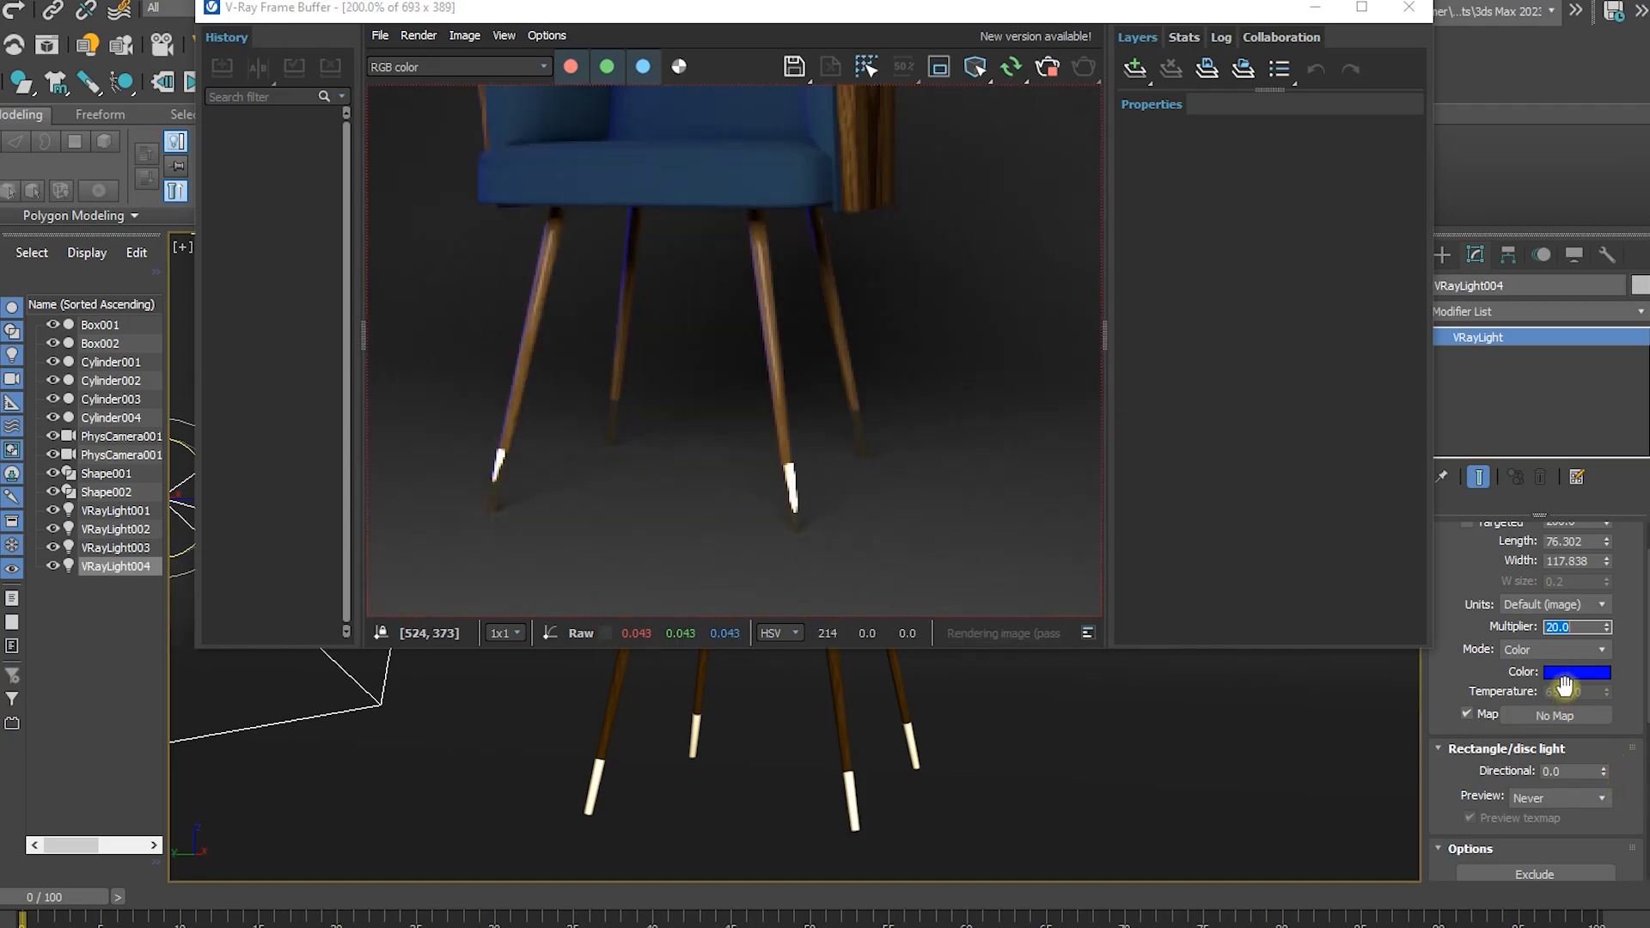
{"action": "double_click", "coordinate": [843, 395]}
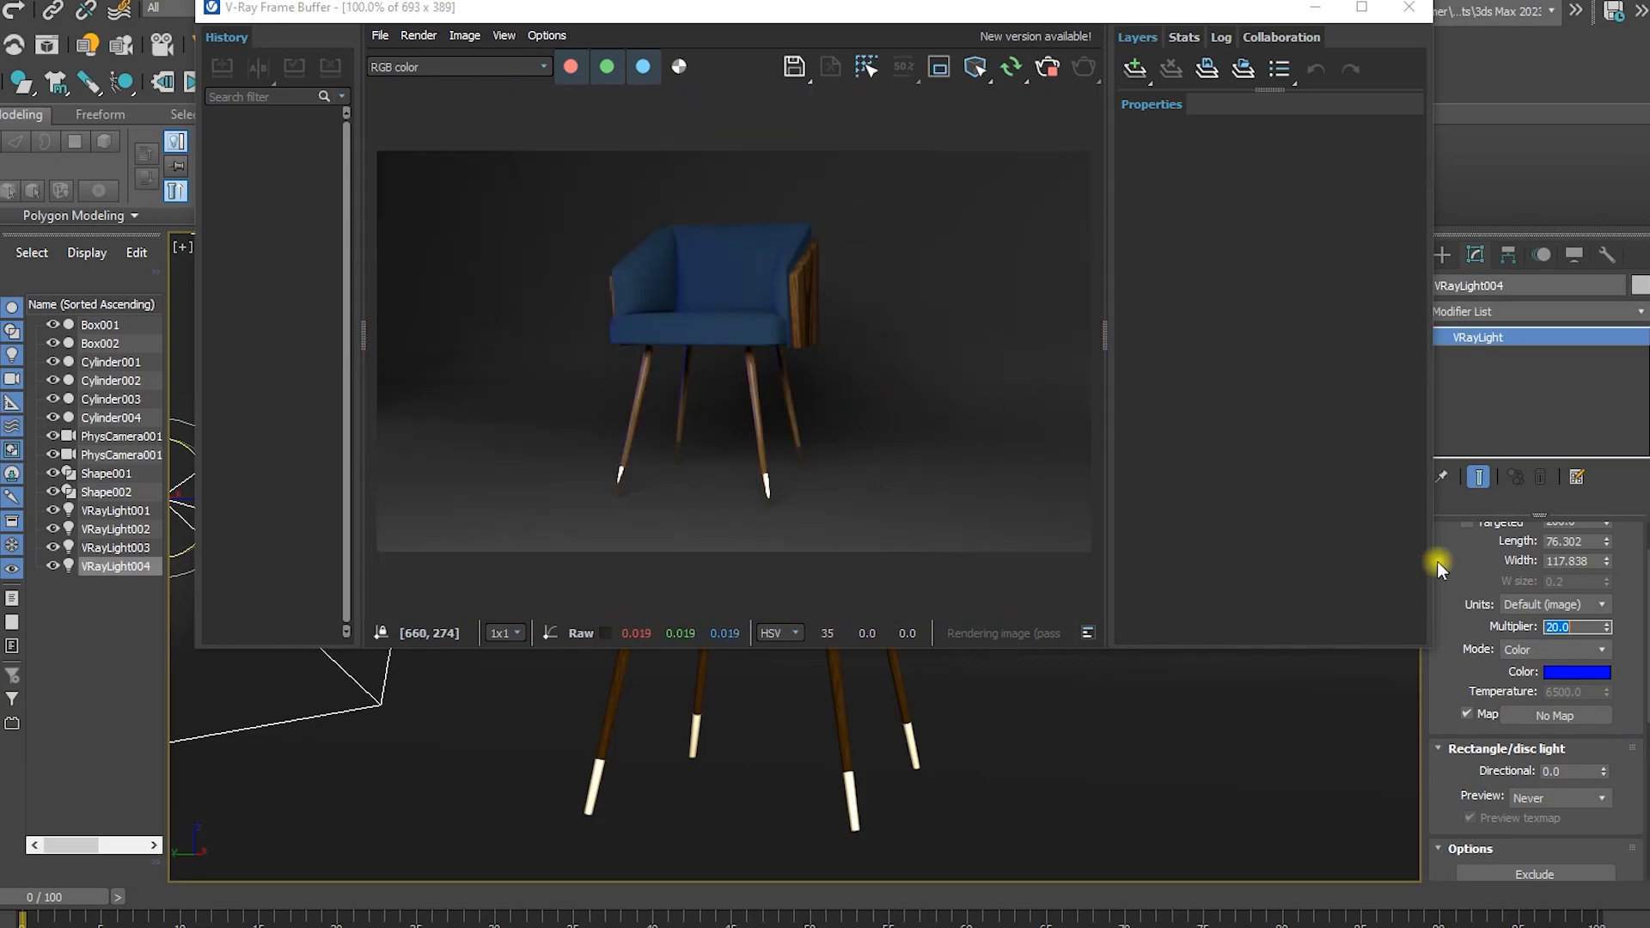
Test red and yellow as VRayLight004's color, and set it back to white
{"action": "left_click", "coordinate": [1563, 670]}
{"action": "left_click_drag", "start_coordinate": [1220, 454], "coordinate": [1270, 452]}
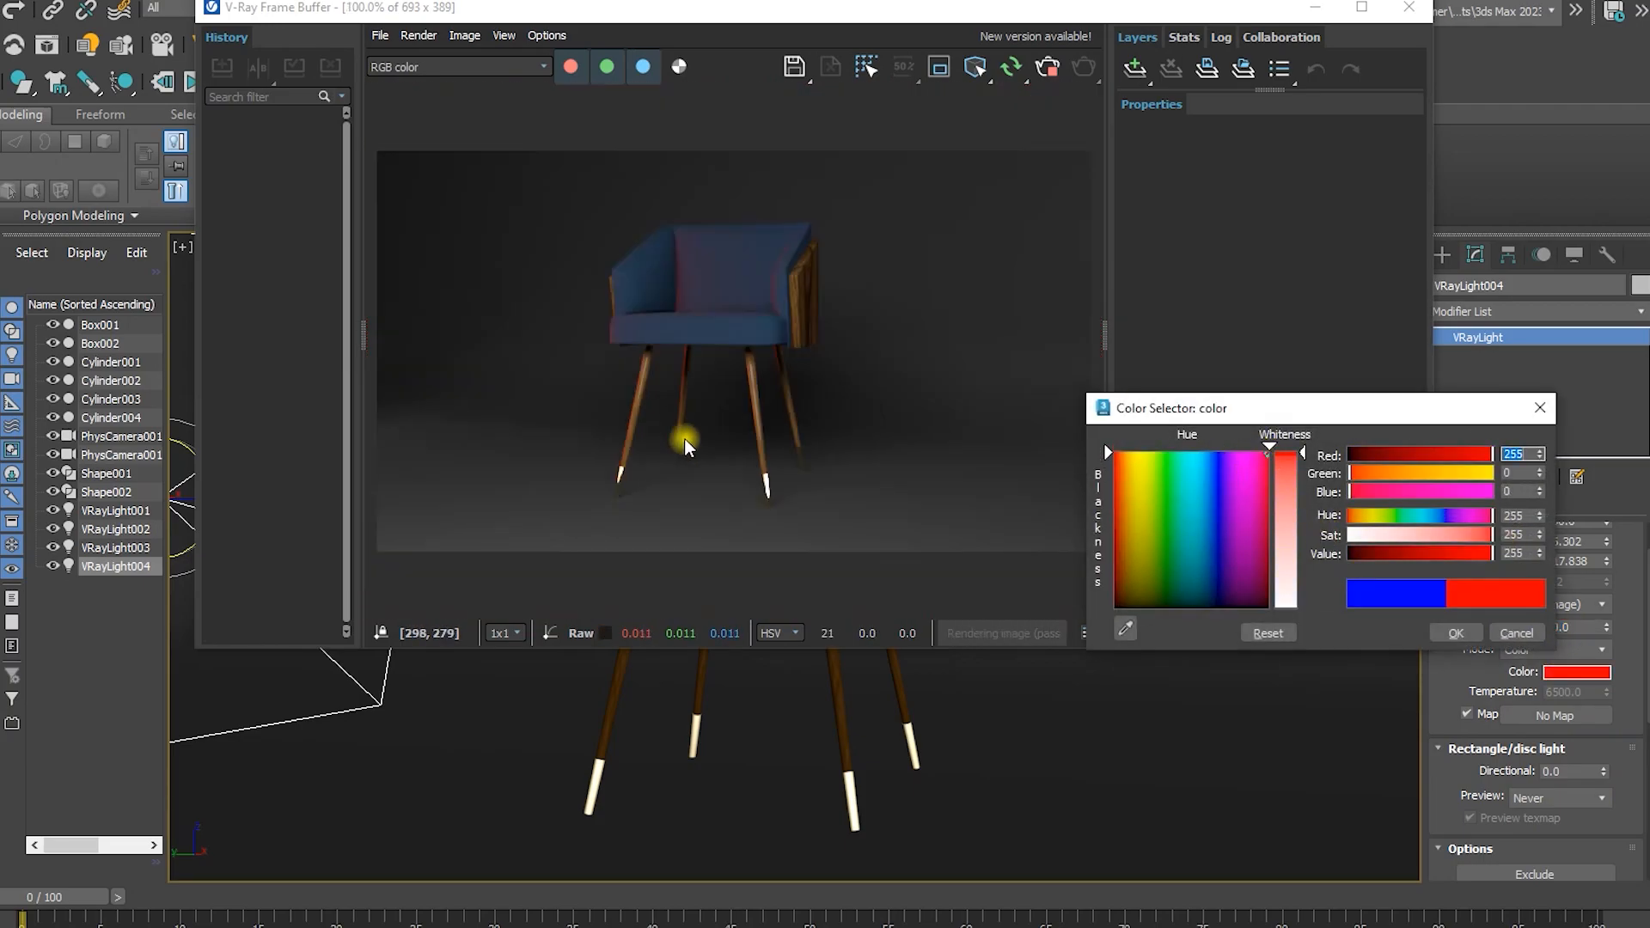
{"action": "left_click_drag", "start_coordinate": [1351, 473], "coordinate": [1514, 464]}
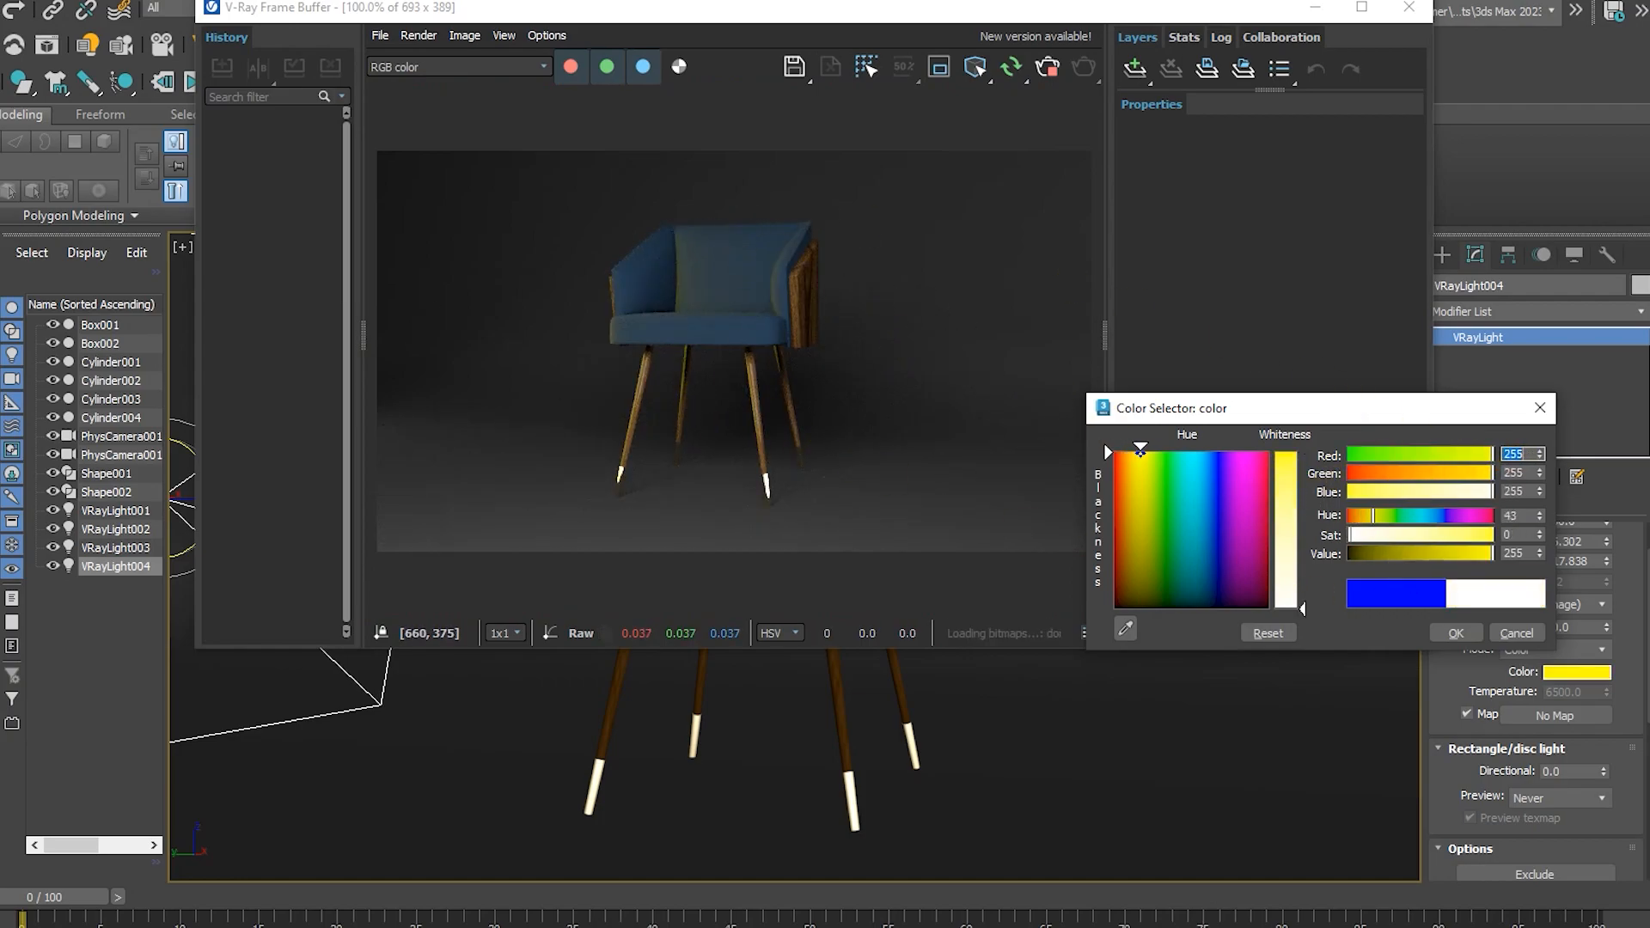
{"action": "left_click_drag", "start_coordinate": [1351, 492], "coordinate": [1493, 492]}
{"action": "left_click", "coordinate": [1456, 632]}
{"action": "scroll", "coordinate": [736, 280], "scroll_direction": "up", "scroll_amount": 2}
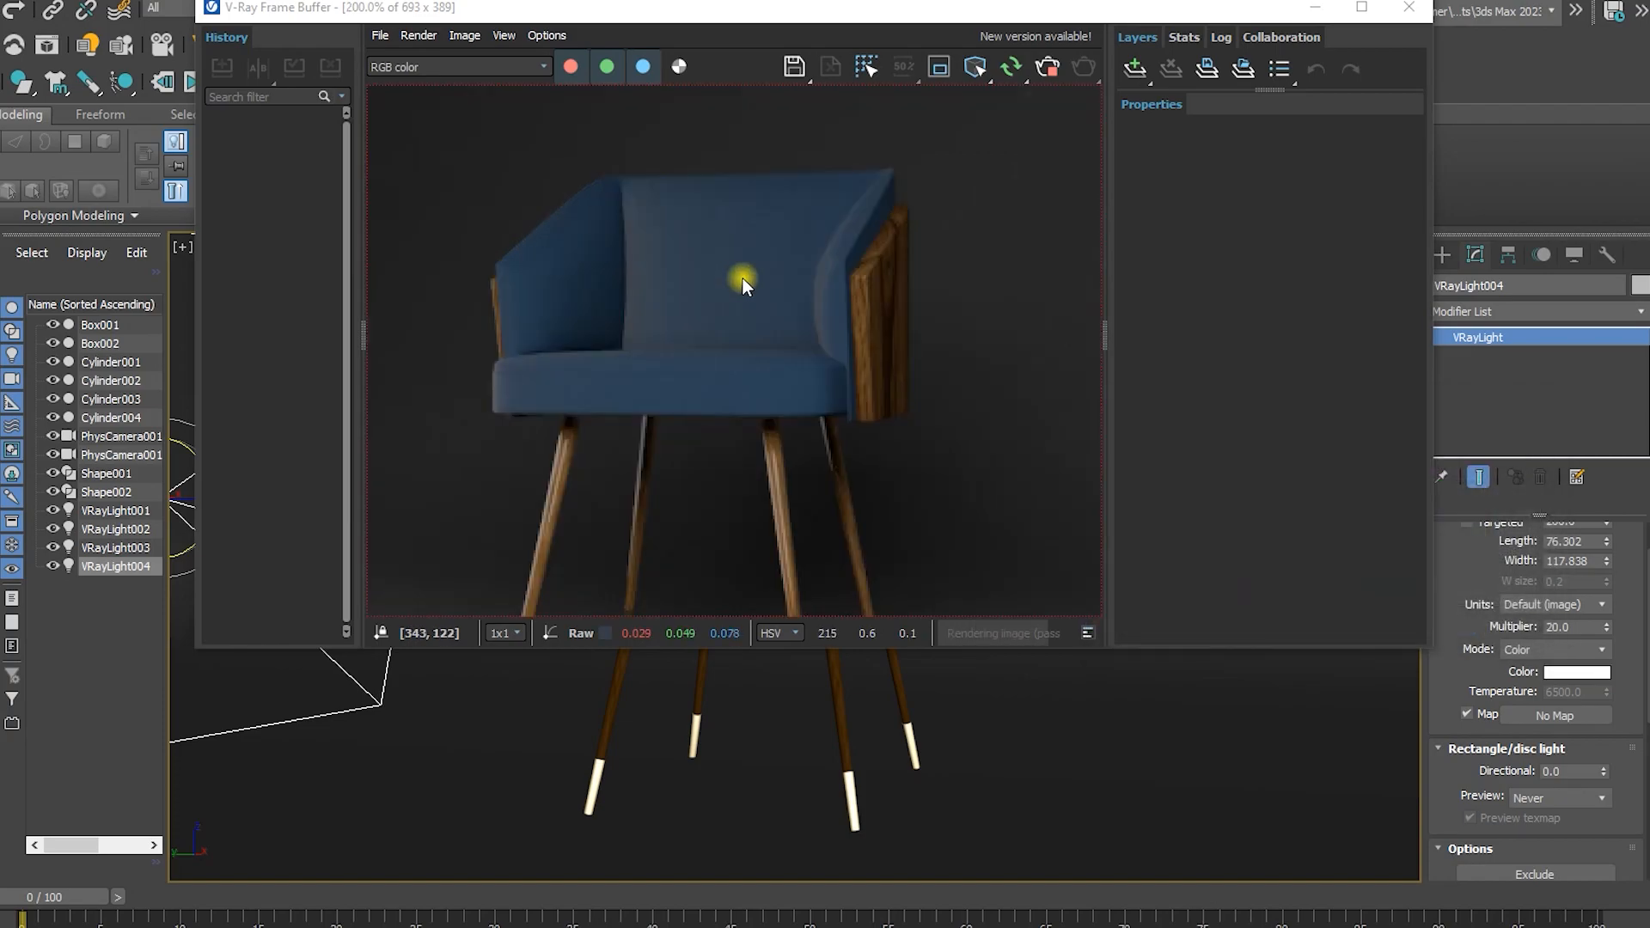
Set VRayLight004's multiplier to 5 and check the whole chair in the render
{"action": "double_click", "coordinate": [1573, 626]}
{"action": "type", "text": "5"}
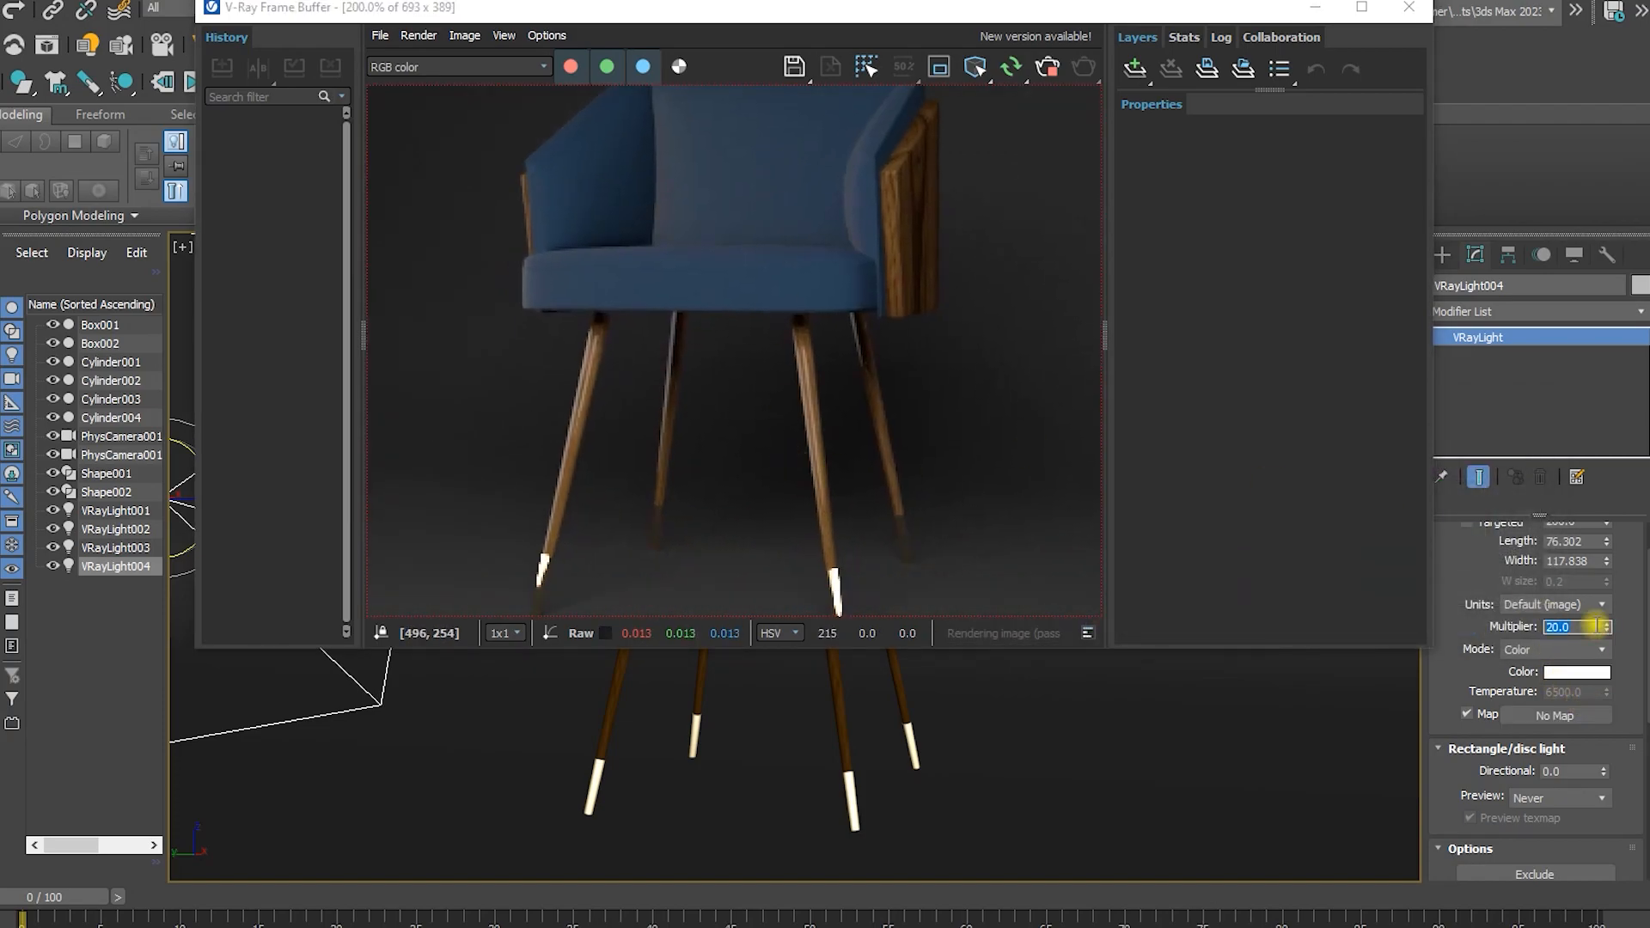
{"action": "key", "text": "Return"}
{"action": "scroll", "coordinate": [730, 399], "scroll_direction": "down", "scroll_amount": 2}
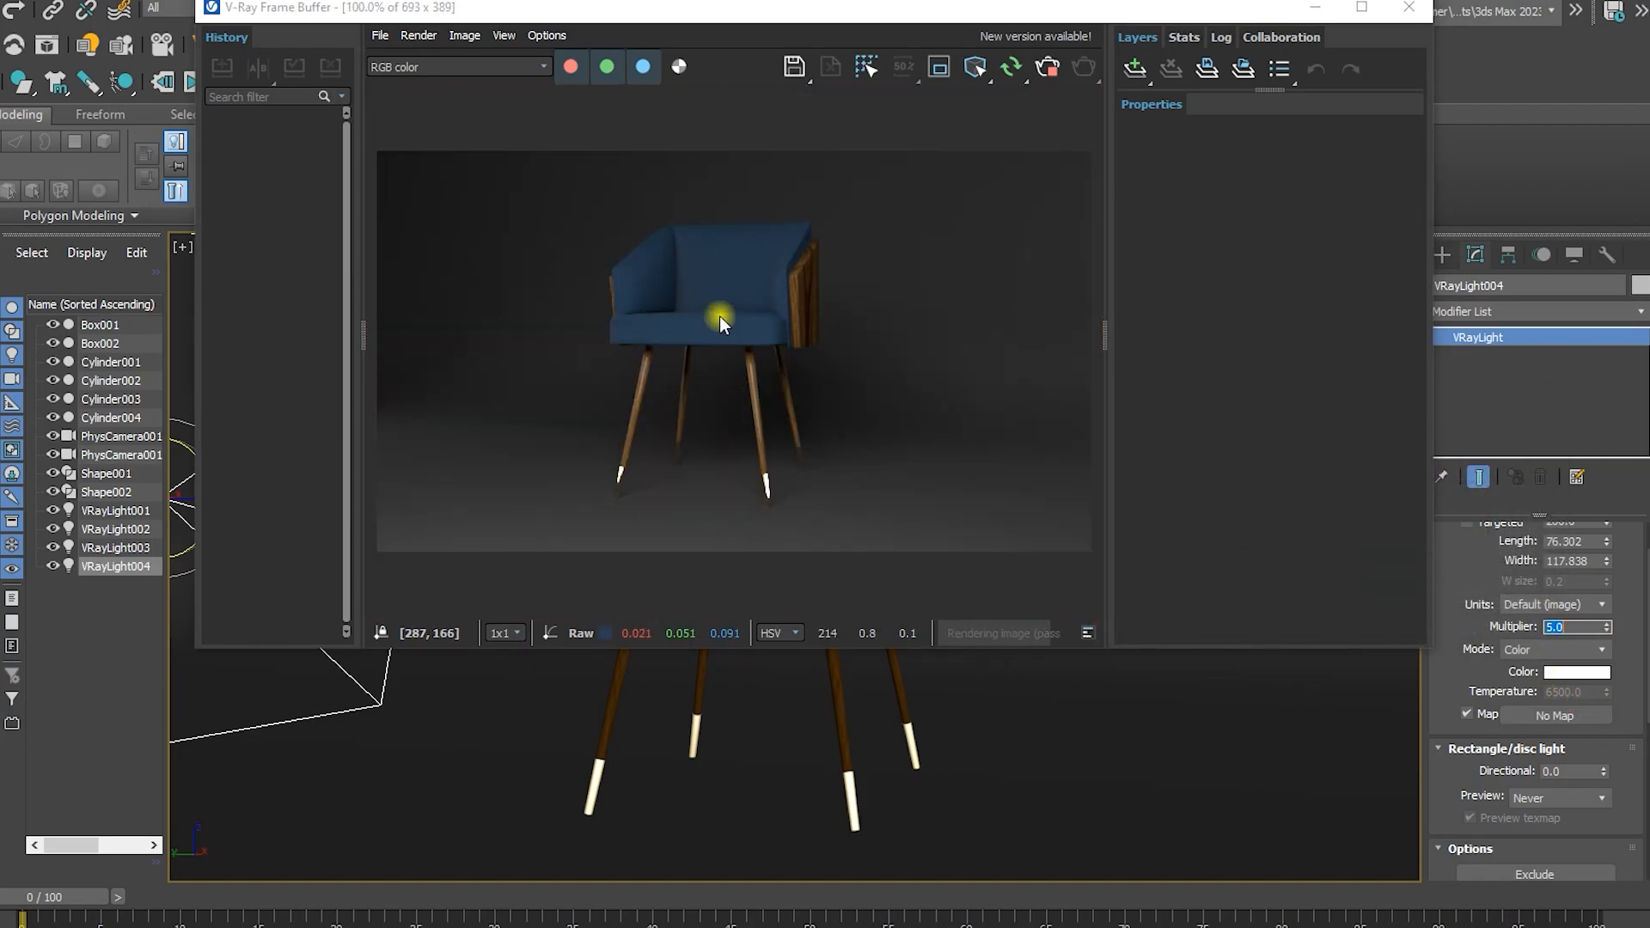
{"action": "scroll", "coordinate": [1632, 834], "scroll_direction": "down", "scroll_amount": 1}
Test VRayLight004 with Affect reflections and Affect specular switched off, and switch both back on
{"action": "scroll", "coordinate": [1534, 850], "scroll_direction": "down", "scroll_amount": 5}
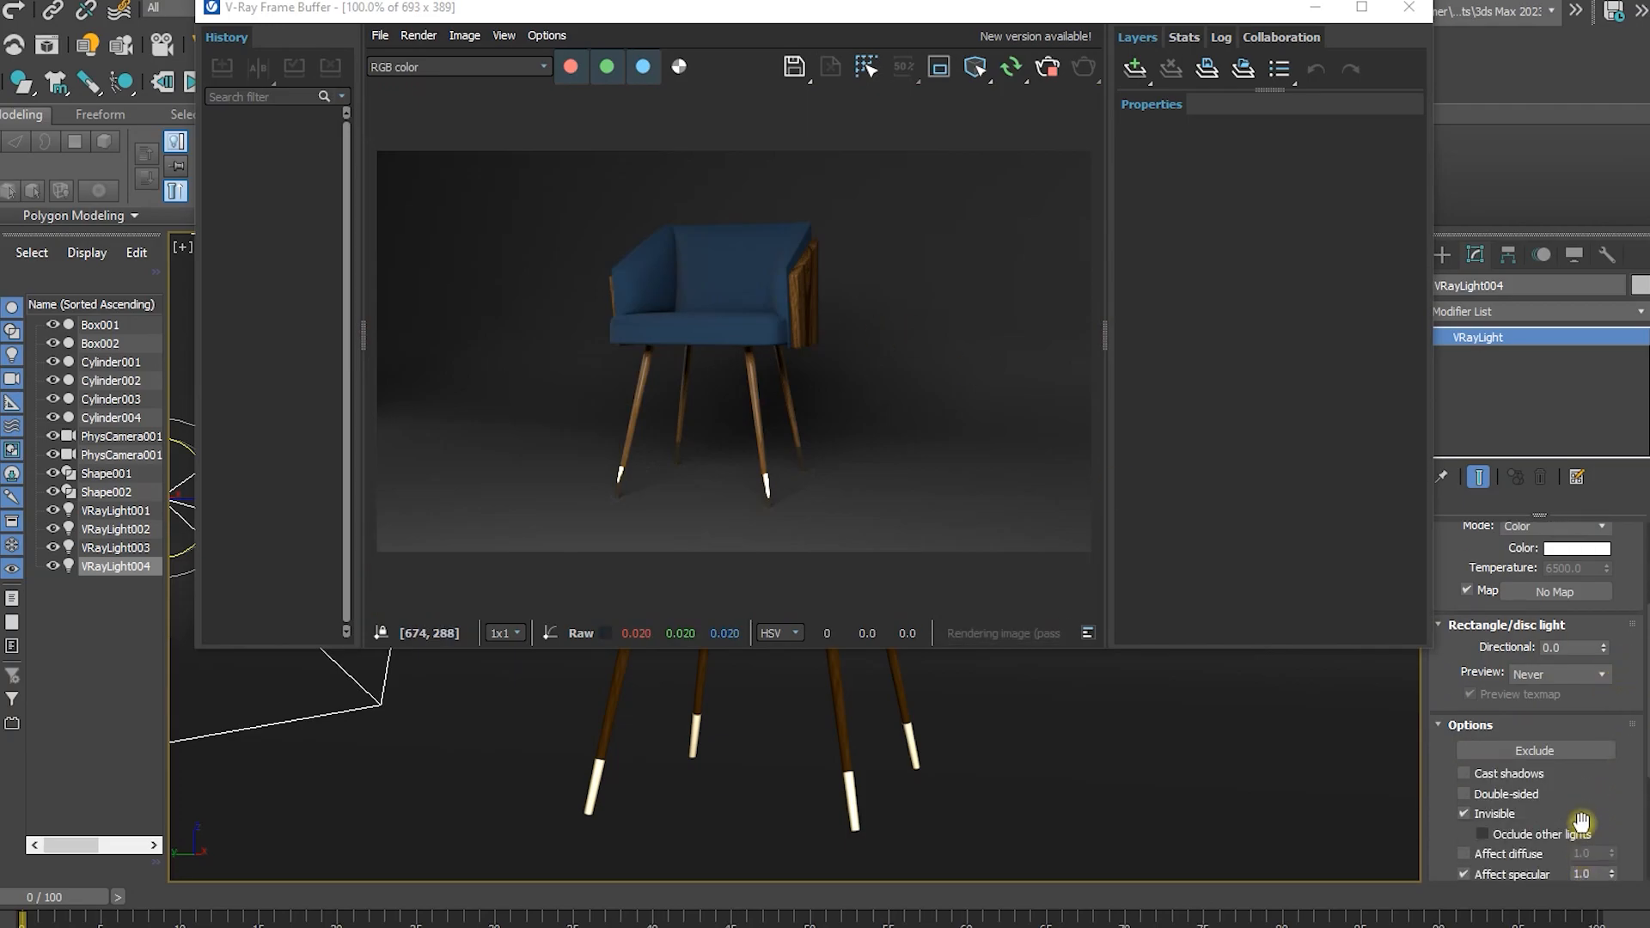
{"action": "scroll", "coordinate": [1538, 842], "scroll_direction": "down", "scroll_amount": 1}
{"action": "left_click", "coordinate": [1539, 803]}
{"action": "scroll", "coordinate": [766, 330], "scroll_direction": "up", "scroll_amount": 1}
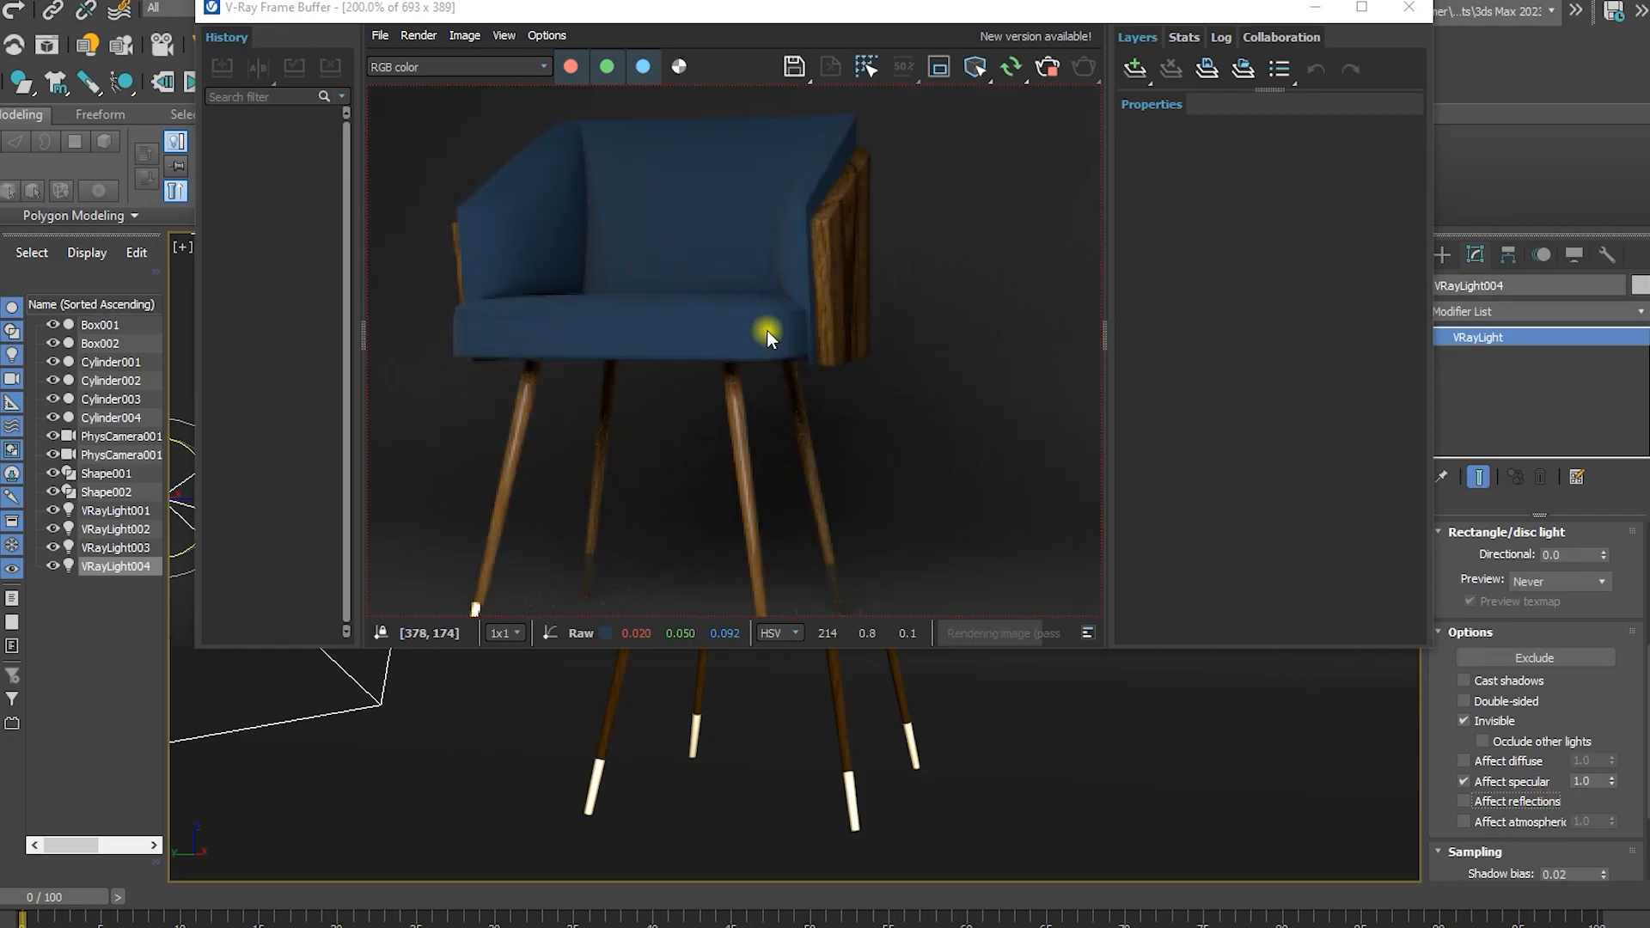
{"action": "middle_click_drag", "start_coordinate": [767, 330], "coordinate": [802, 246]}
{"action": "left_click", "coordinate": [1510, 781]}
{"action": "left_click", "coordinate": [1517, 803]}
{"action": "left_click", "coordinate": [1509, 781]}
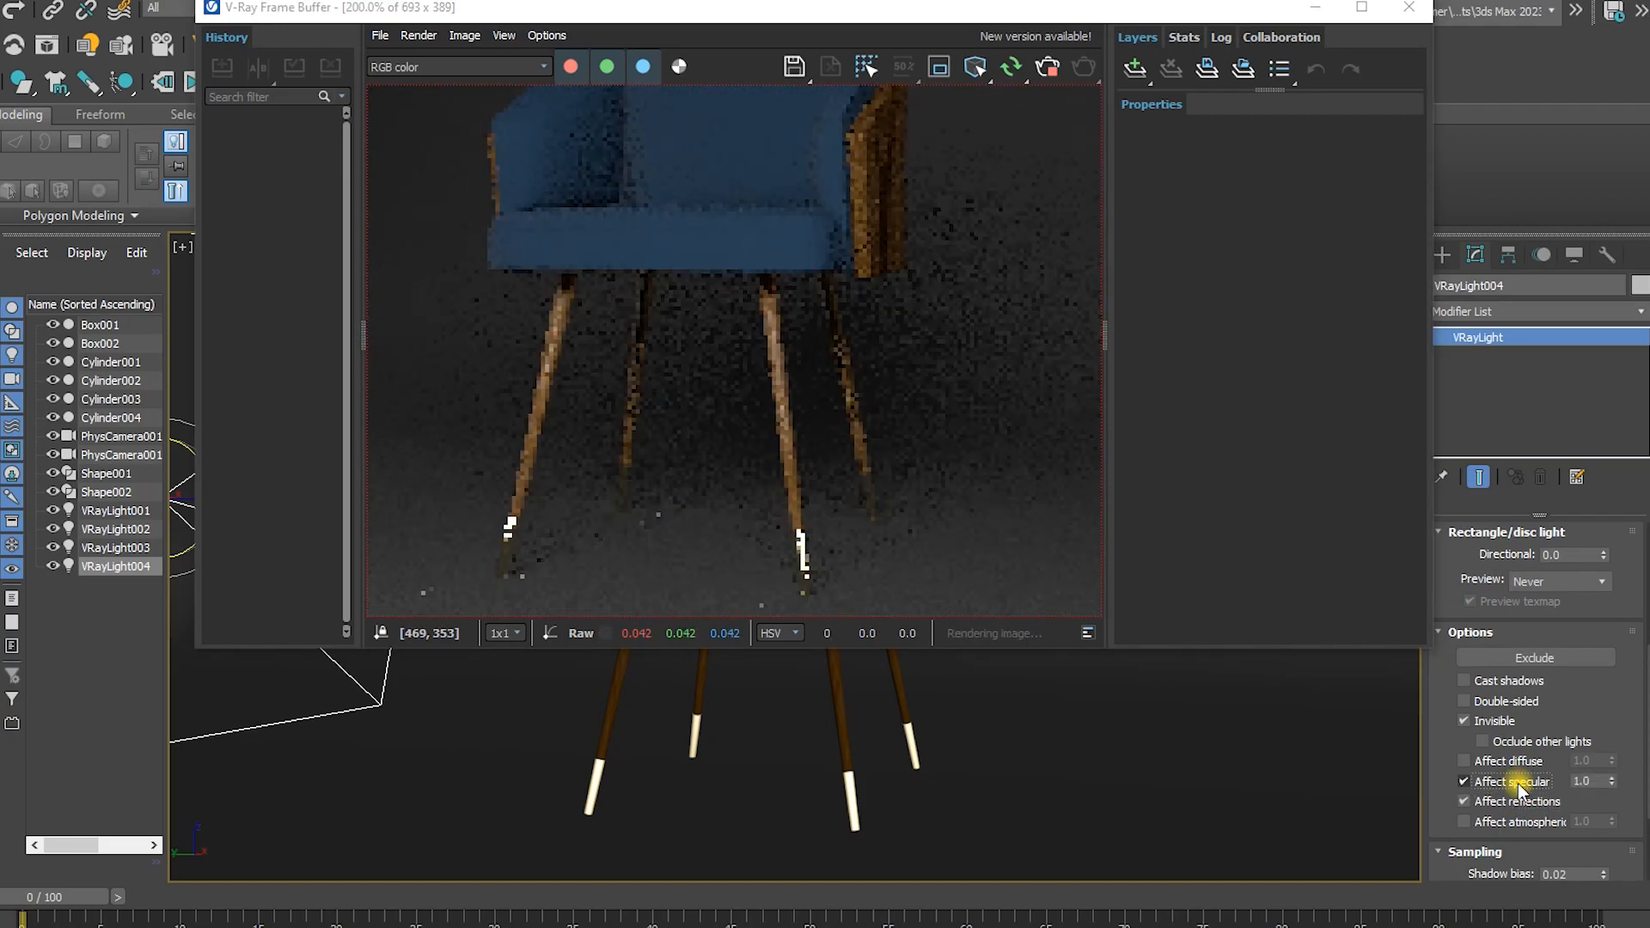
Open Material #2 in the Slate Material Editor and set its reflection glossiness to 0
{"action": "left_click", "coordinate": [1499, 399]}
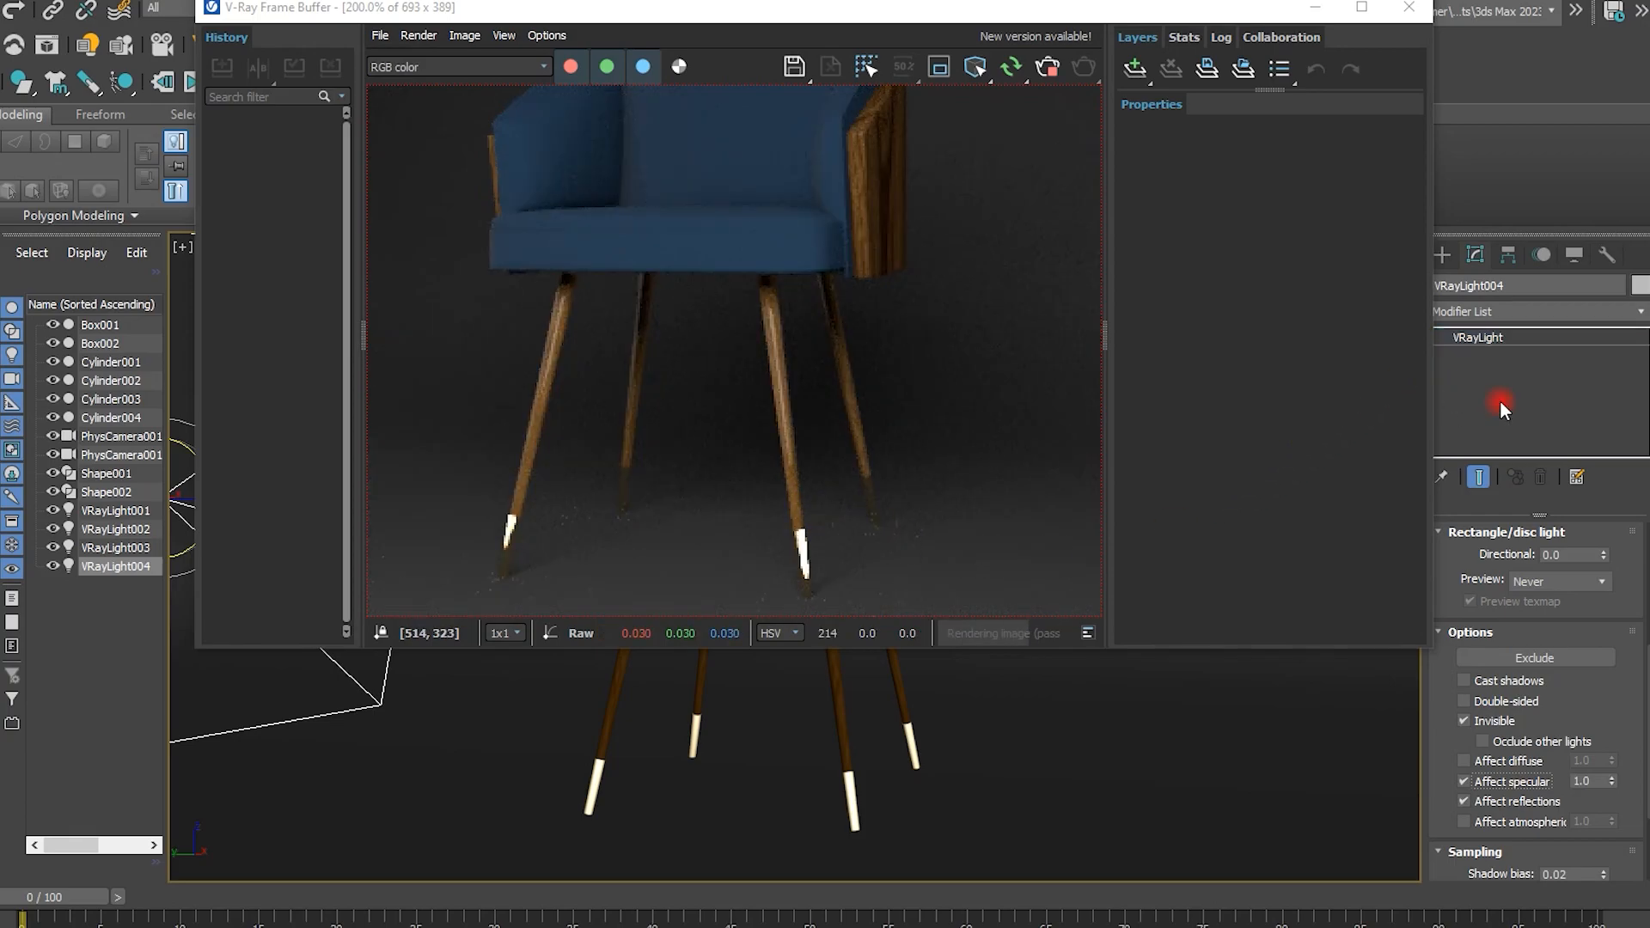
{"action": "left_click", "coordinate": [1515, 343]}
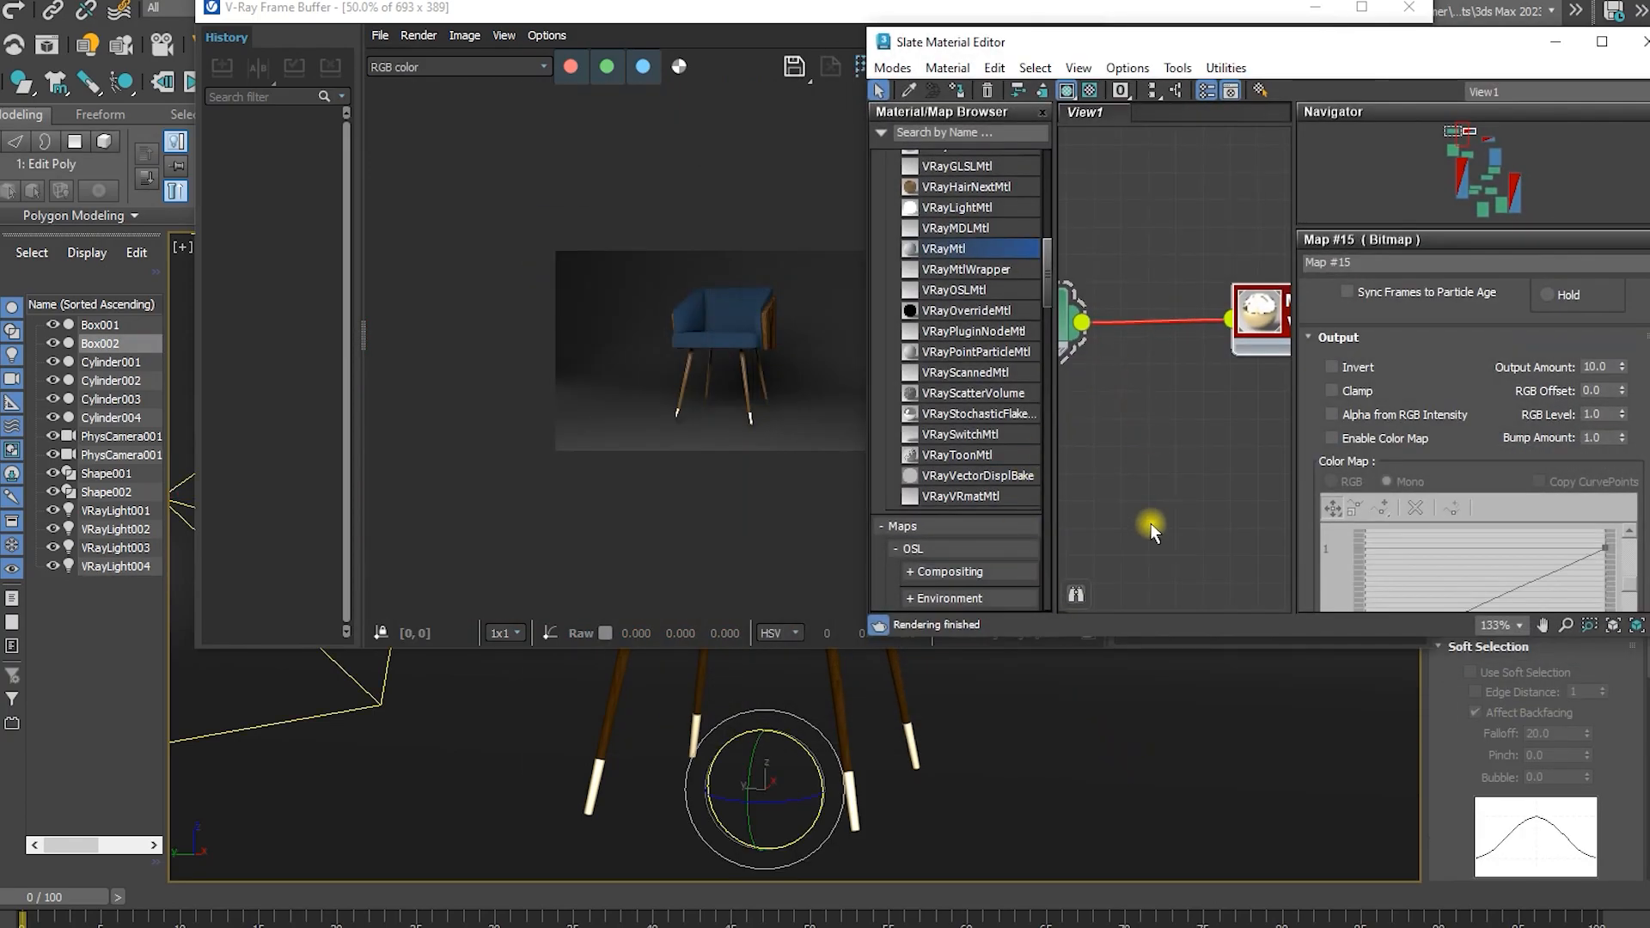
{"action": "scroll", "coordinate": [1194, 383], "scroll_direction": "down", "scroll_amount": 10}
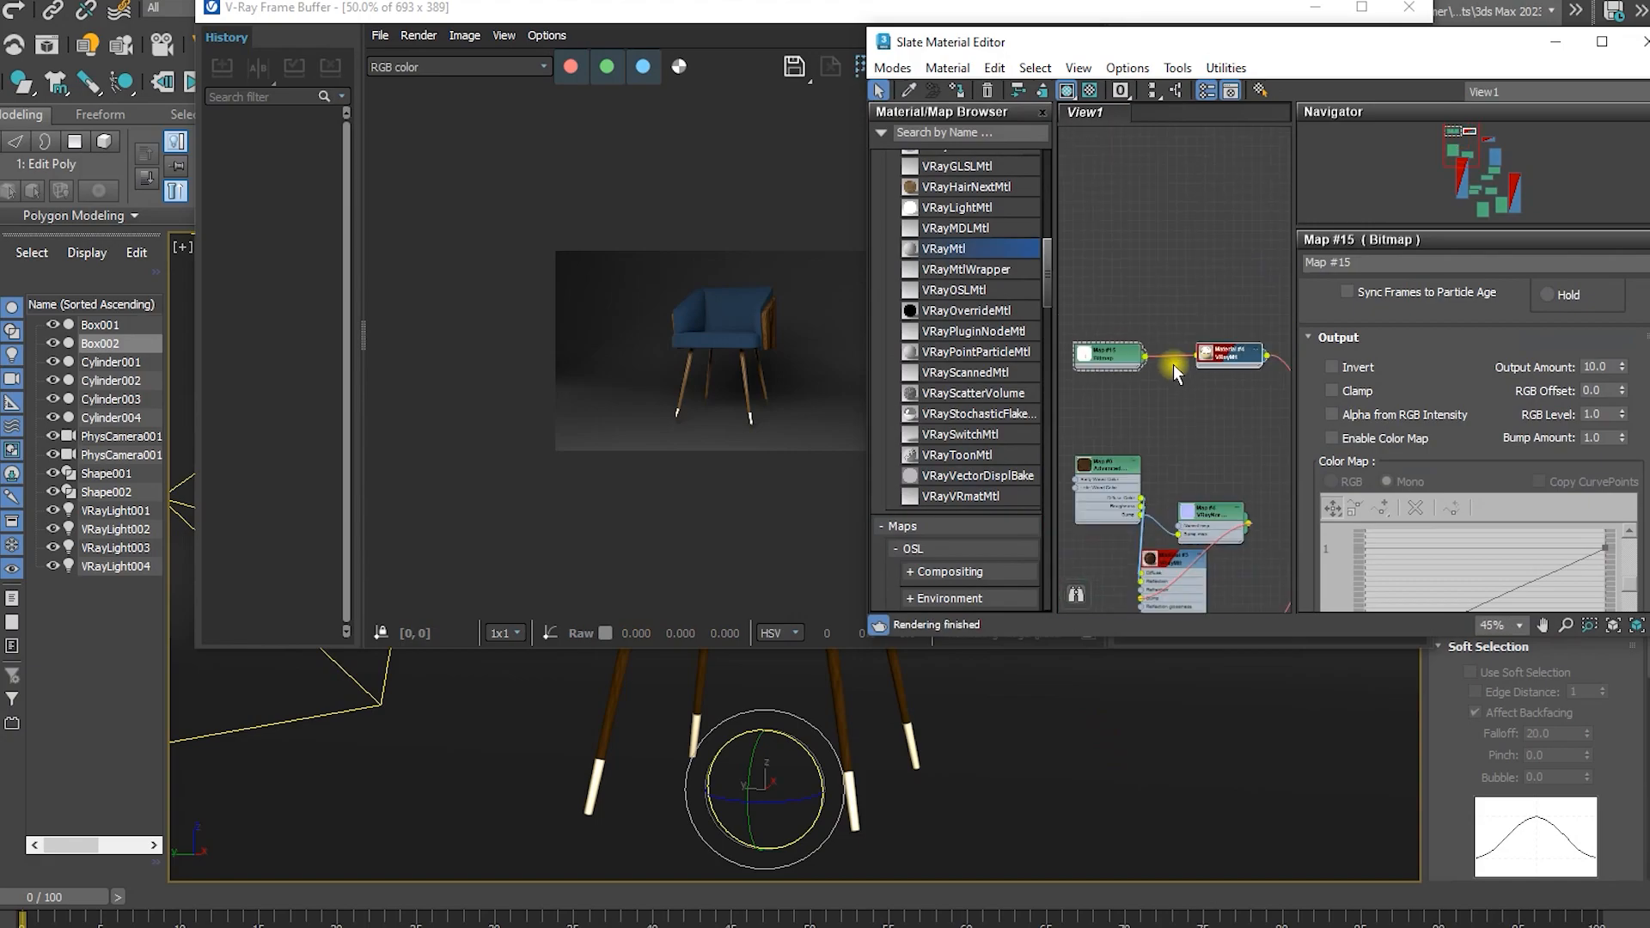
{"action": "double_click", "coordinate": [1211, 301]}
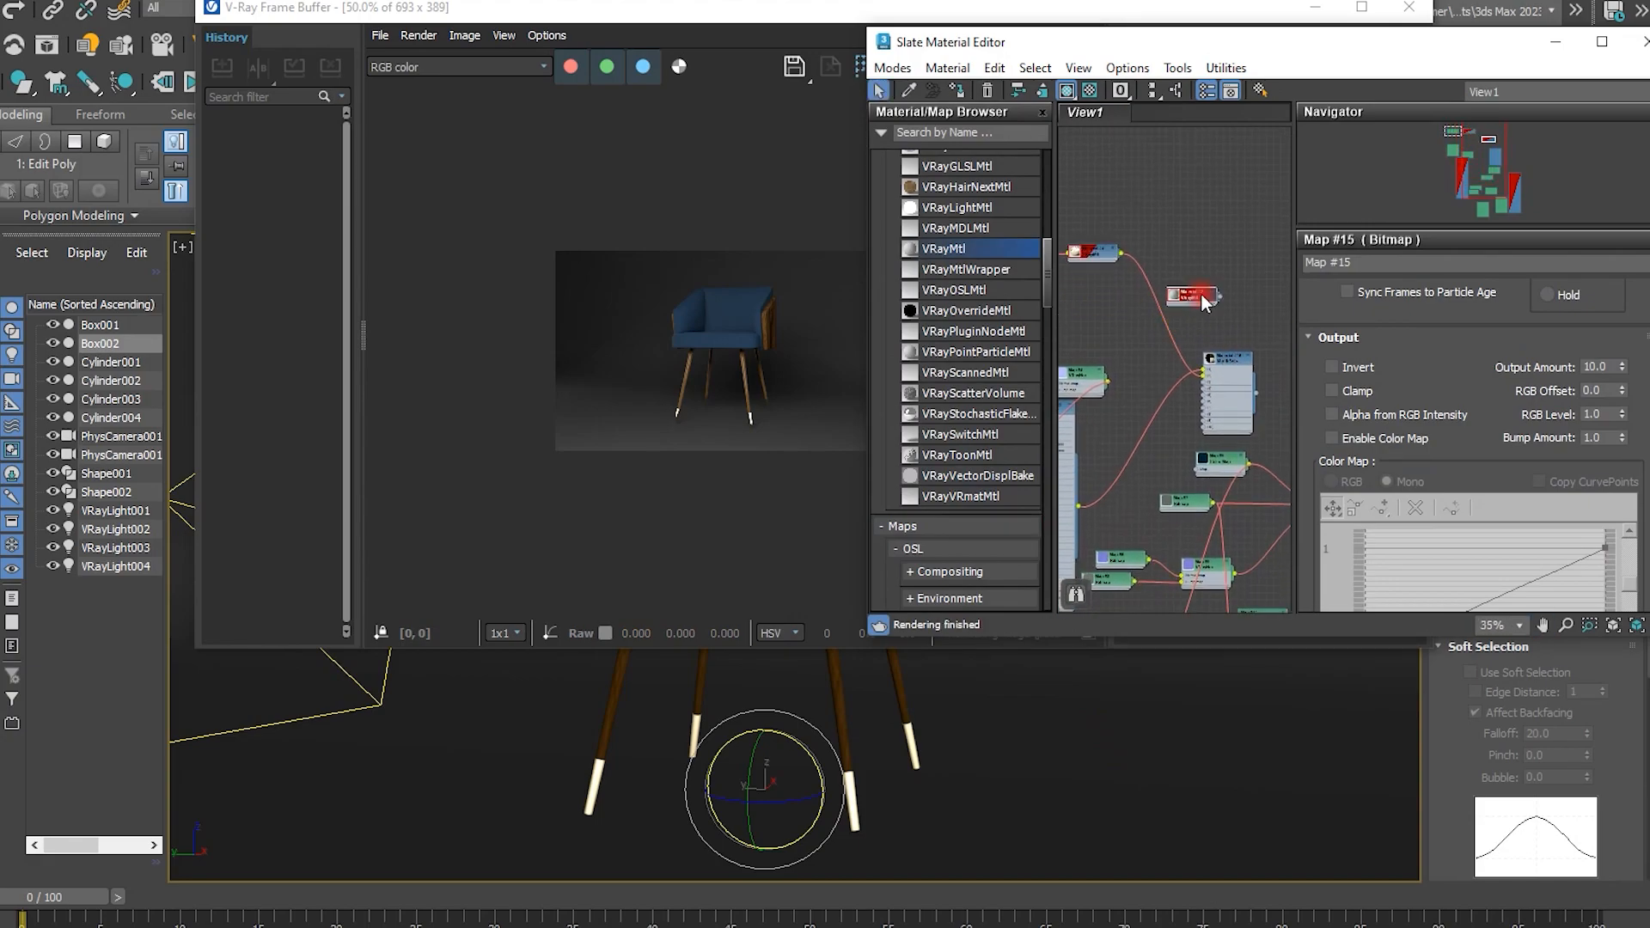
{"action": "scroll", "coordinate": [1392, 398], "scroll_direction": "up", "scroll_amount": 10}
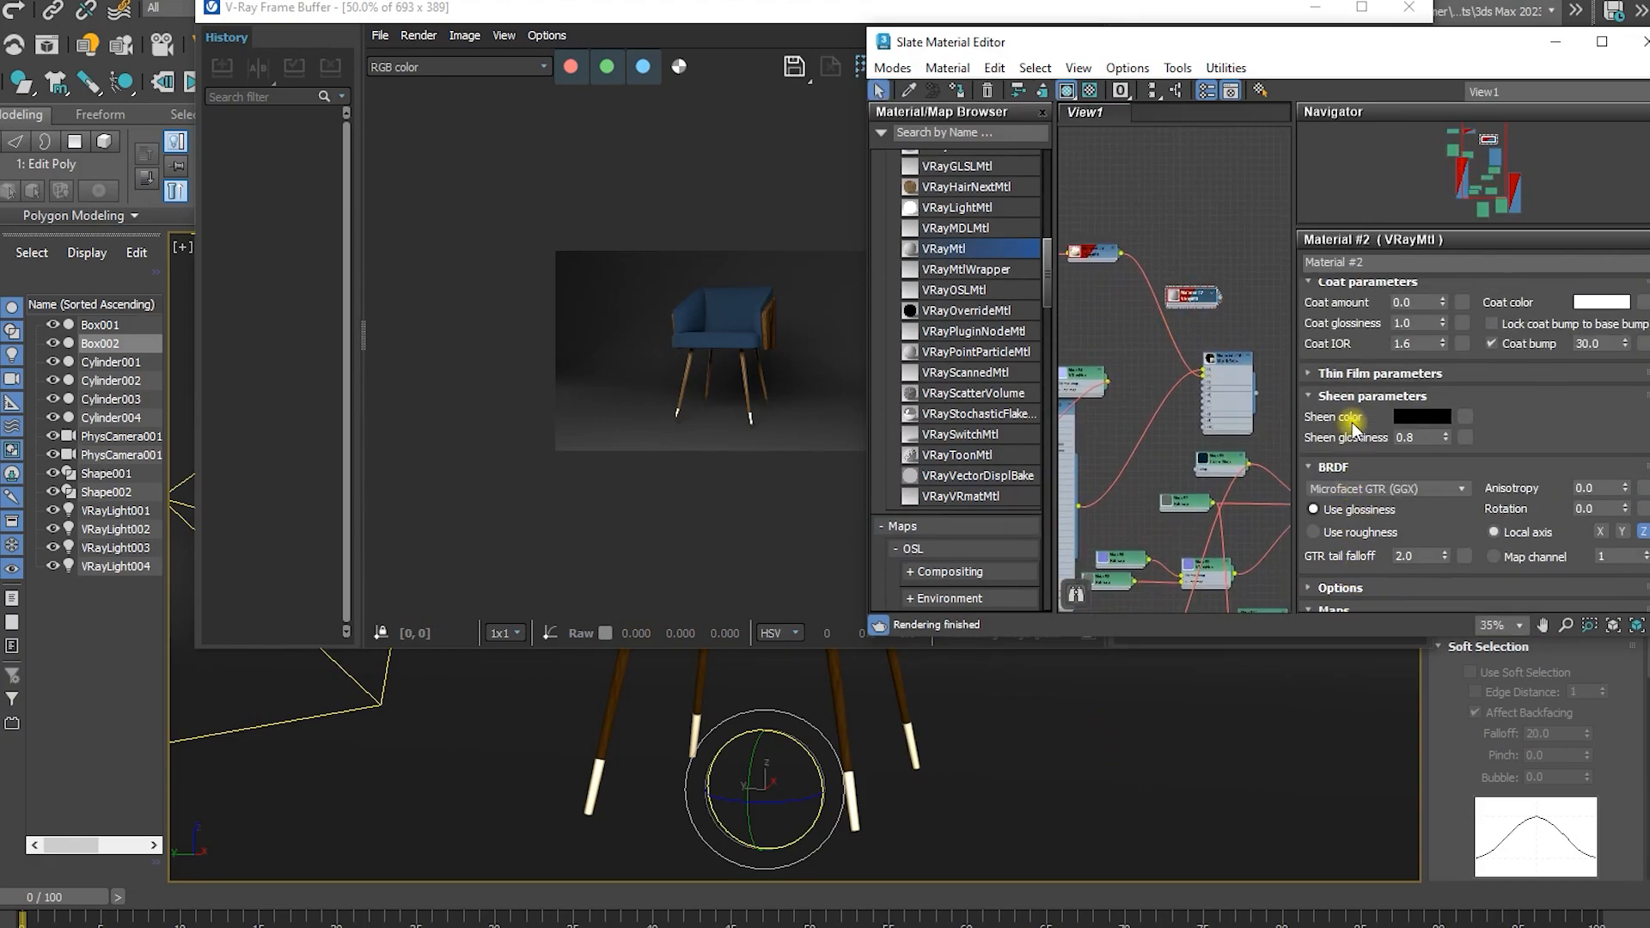
{"action": "scroll", "coordinate": [1353, 427], "scroll_direction": "up", "scroll_amount": 3}
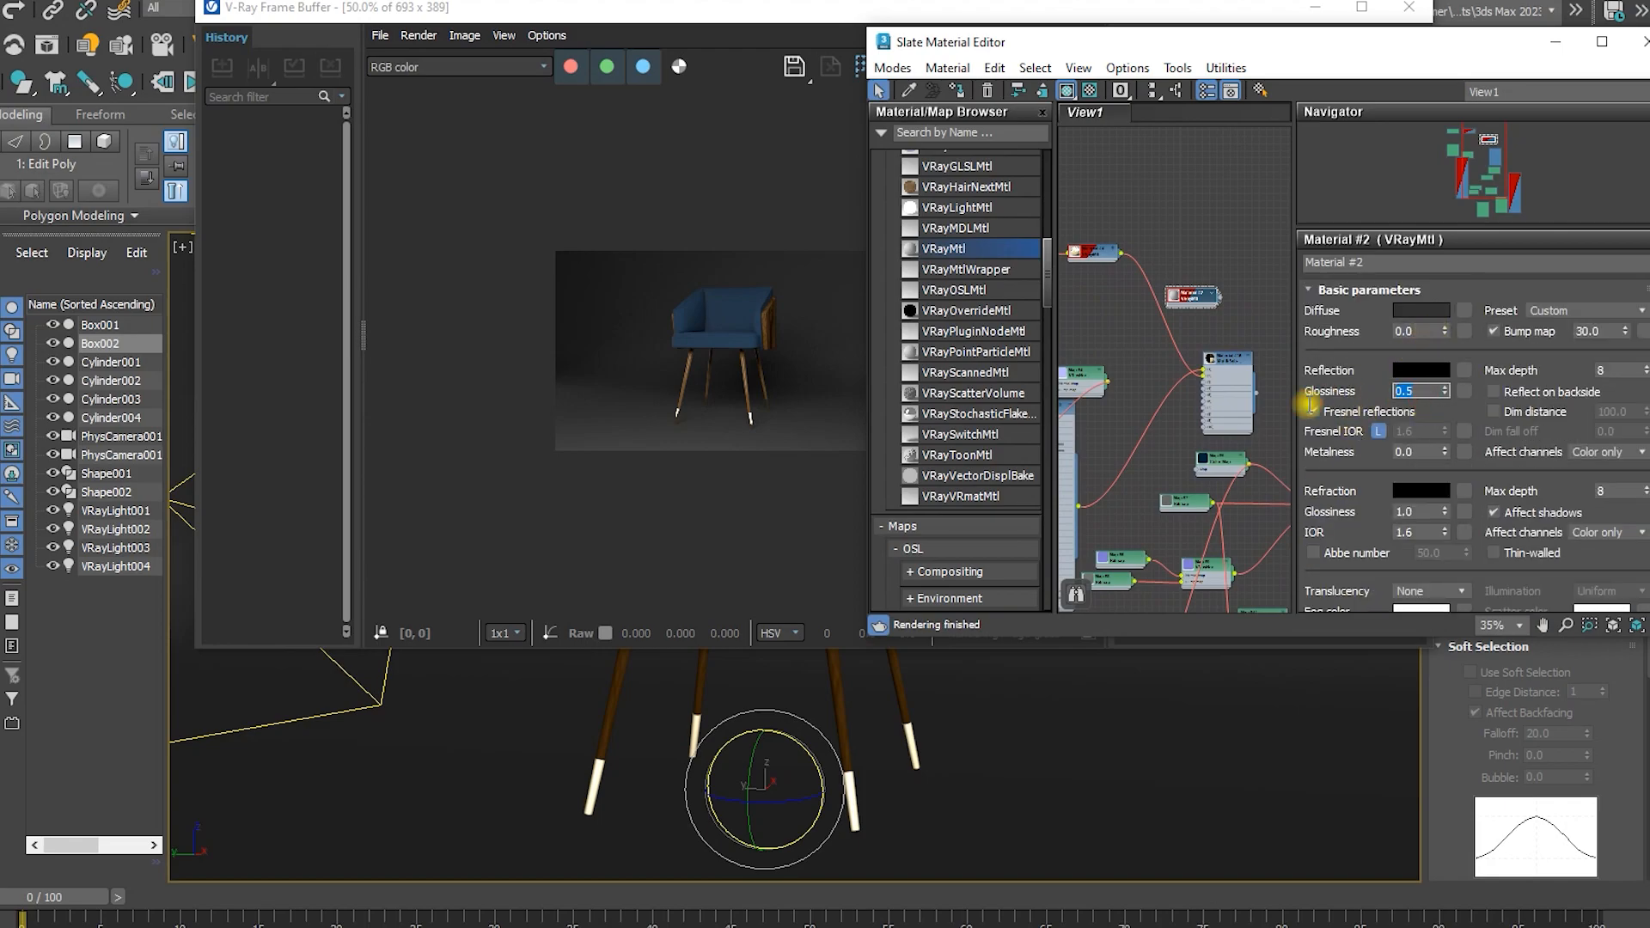
{"action": "type", "text": "0"}
{"action": "key", "text": "Return"}
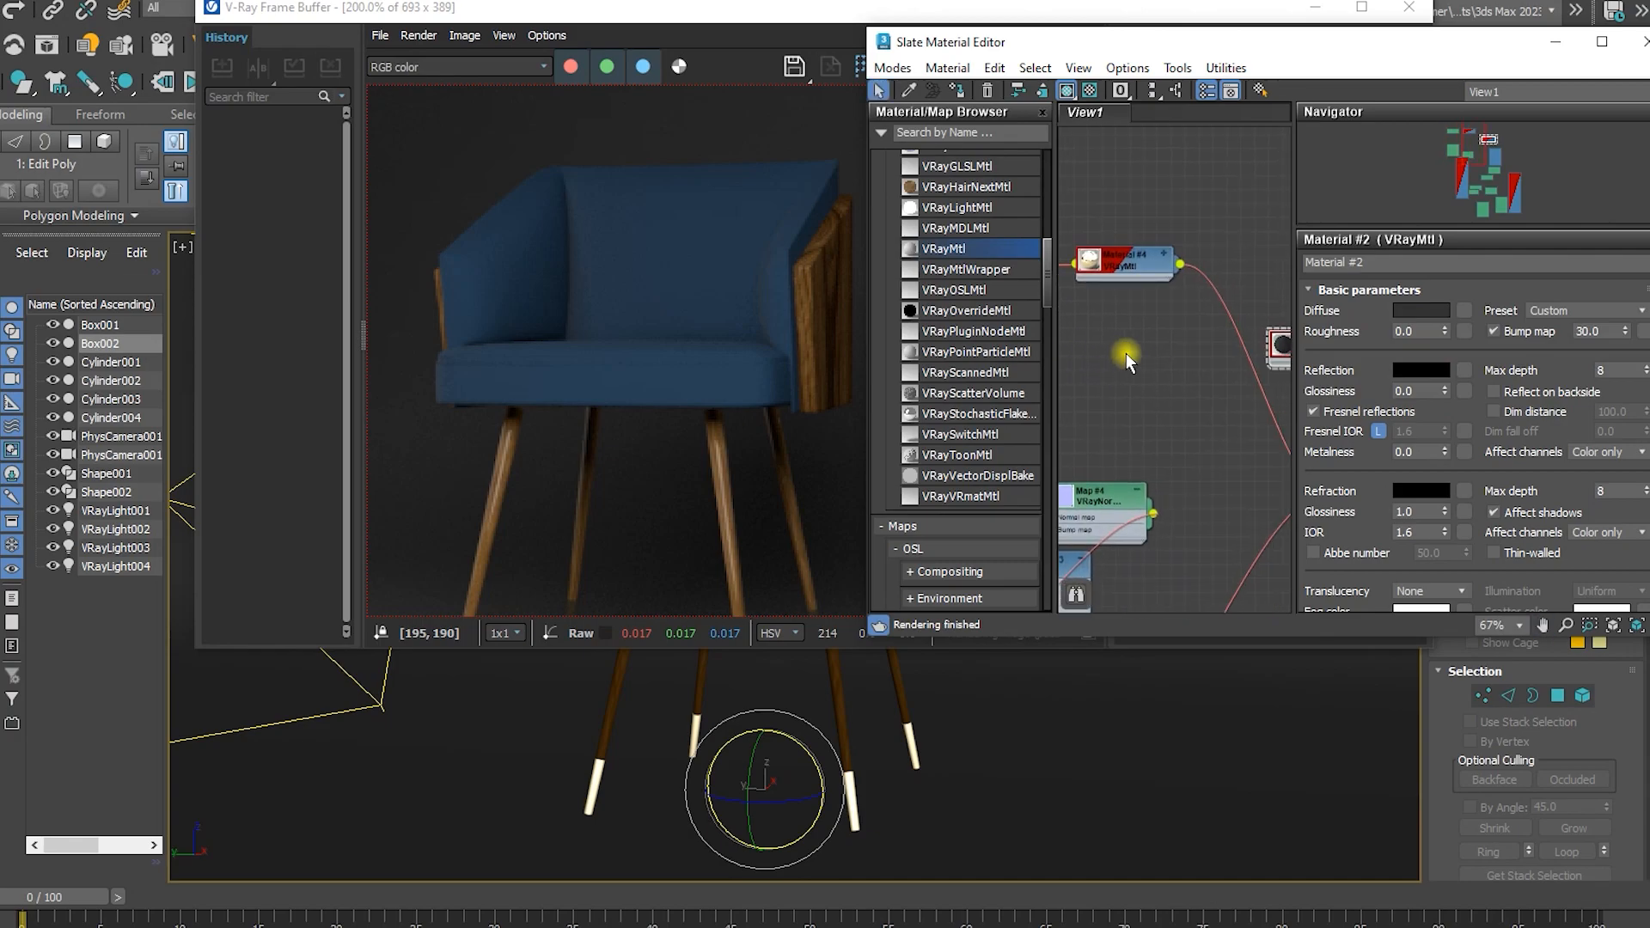
Try black as the solid color of the seat fabric's Color Map, Map #5
{"action": "scroll", "coordinate": [1125, 355], "scroll_direction": "down", "scroll_amount": 1}
{"action": "middle_click_drag", "start_coordinate": [1153, 460], "coordinate": [971, 368]}
{"action": "middle_click_drag", "start_coordinate": [1186, 525], "coordinate": [1152, 369]}
{"action": "double_click", "coordinate": [1134, 388]}
{"action": "scroll", "coordinate": [1149, 421], "scroll_direction": "up", "scroll_amount": 3}
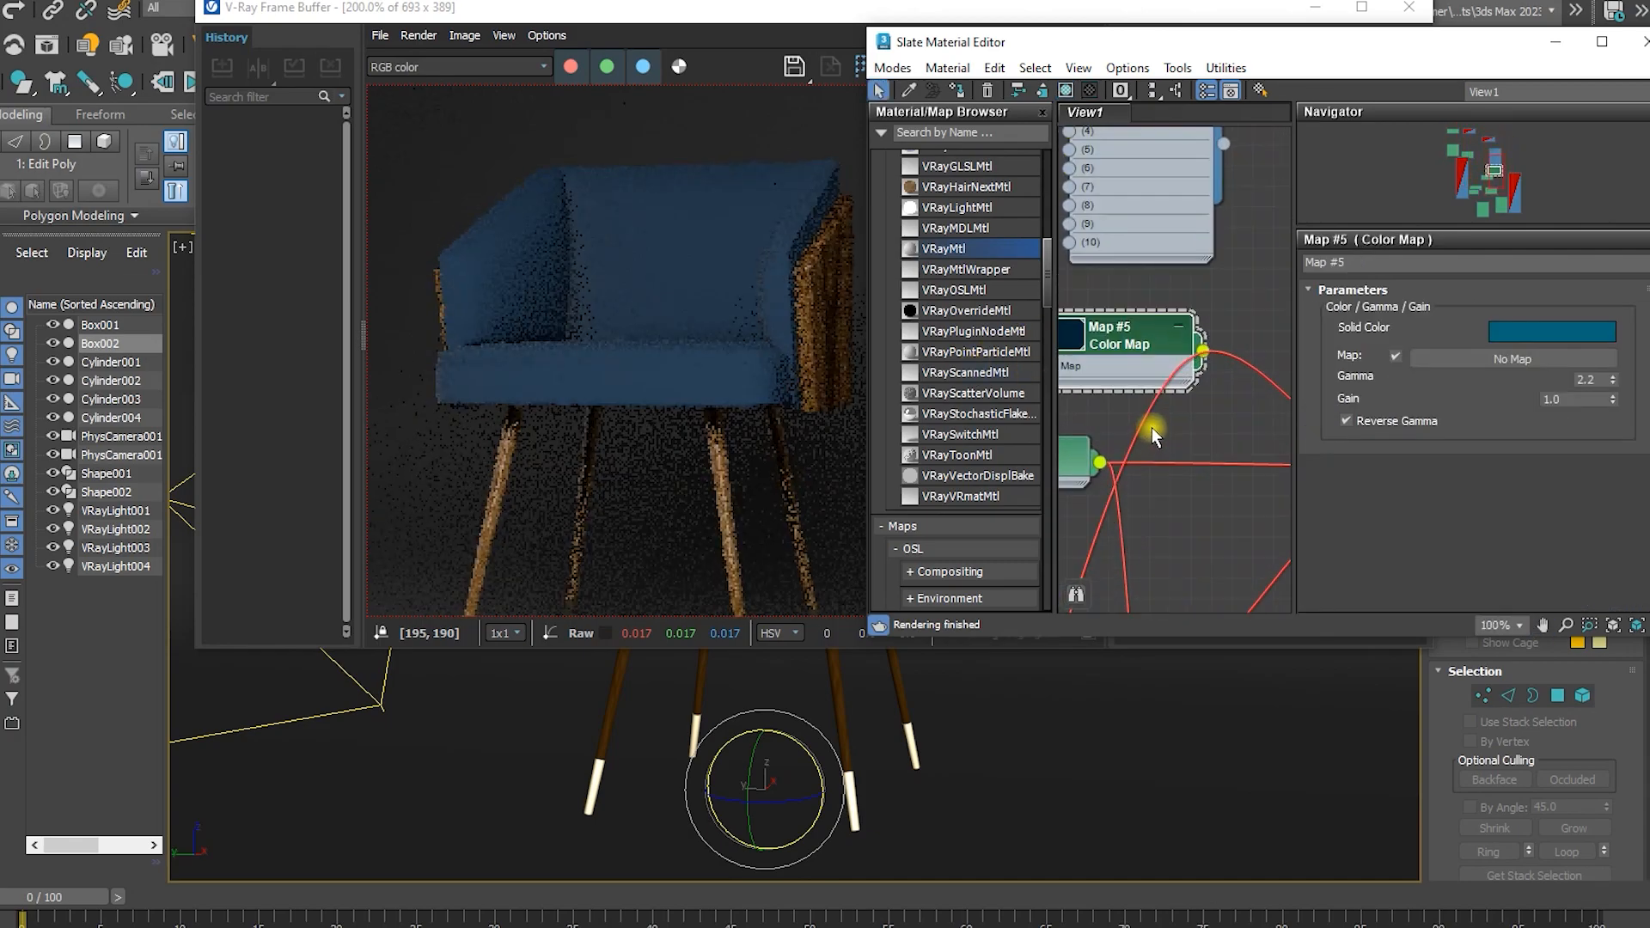
{"action": "left_click", "coordinate": [1534, 335]}
{"action": "left_click_drag", "start_coordinate": [1392, 207], "coordinate": [1332, 242]}
{"action": "left_click_drag", "start_coordinate": [1132, 268], "coordinate": [1029, 308]}
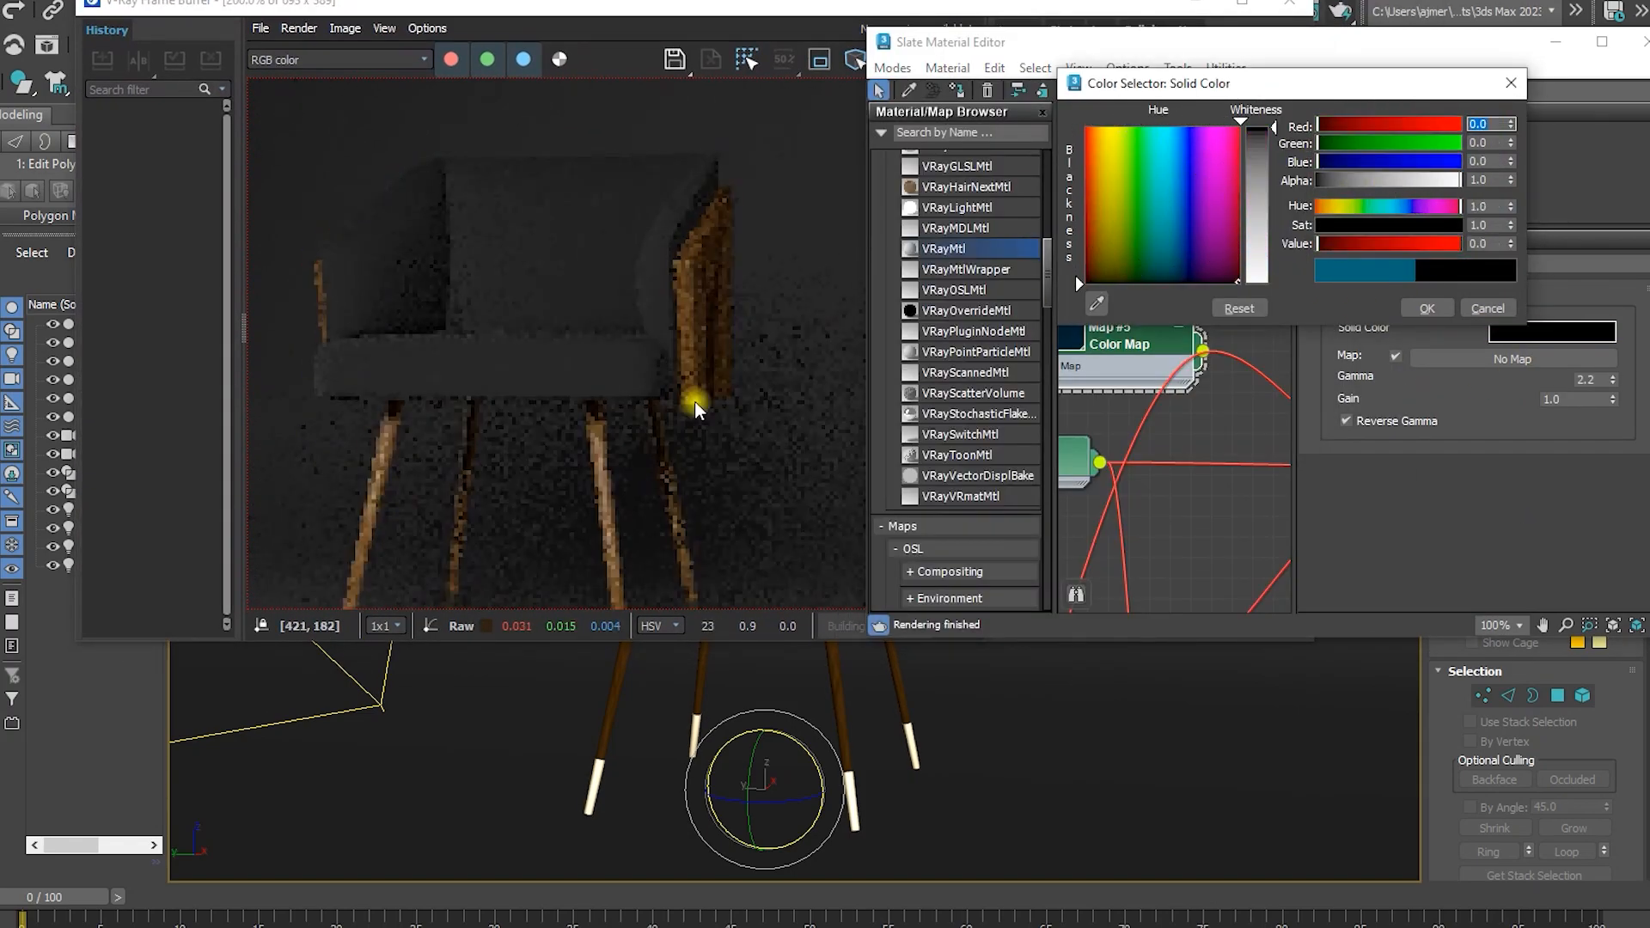
Set the solid color of the Map #5 Color Map to a blue shade for the seat fabric
{"action": "scroll", "coordinate": [615, 394], "scroll_direction": "down", "scroll_amount": 1}
{"action": "left_click", "coordinate": [615, 394]}
{"action": "mouse_move", "coordinate": [1257, 138]}
{"action": "left_mouse_down"}
{"action": "mouse_move", "coordinate": [1257, 172]}
{"action": "mouse_move", "coordinate": [1257, 145]}
{"action": "left_mouse_up"}
{"action": "scroll", "coordinate": [648, 387], "scroll_direction": "up", "scroll_amount": 1}
{"action": "scroll", "coordinate": [648, 387], "scroll_direction": "down", "scroll_amount": 1}
{"action": "left_click_drag", "start_coordinate": [1204, 230], "coordinate": [1170, 167]}
{"action": "left_click", "coordinate": [1426, 307]}
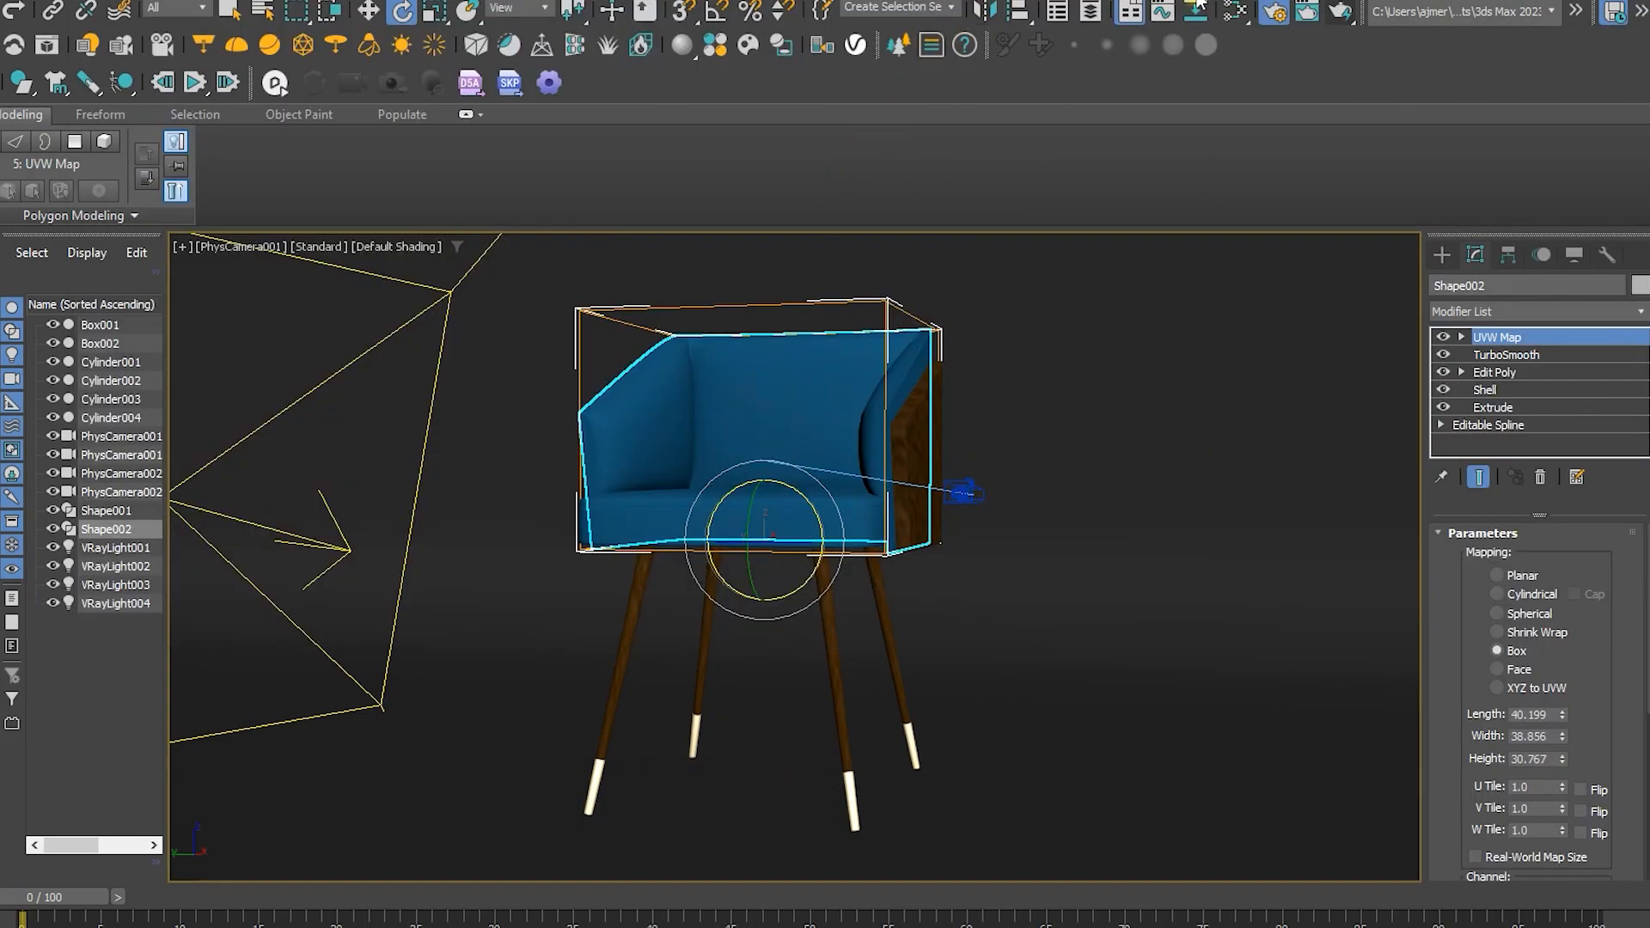
Set the V-Ray image sampler to Bucket with Lock noise pattern enabled and a noise threshold of 0.005
{"action": "left_click", "coordinate": [1270, 12]}
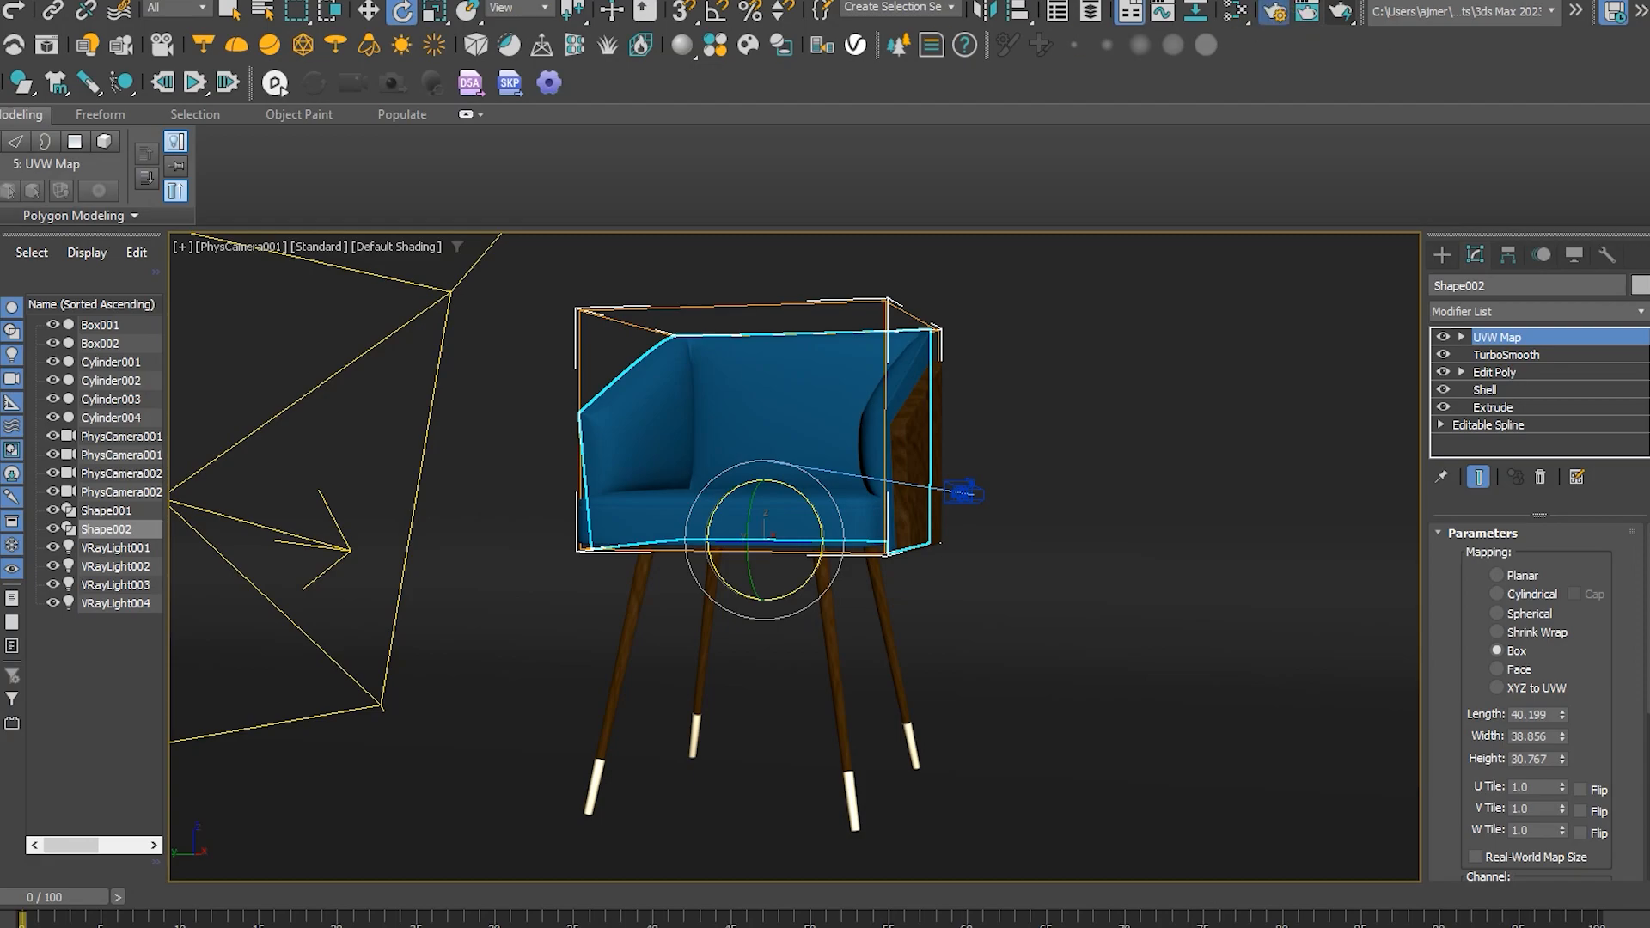
{"action": "left_click", "coordinate": [728, 334]}
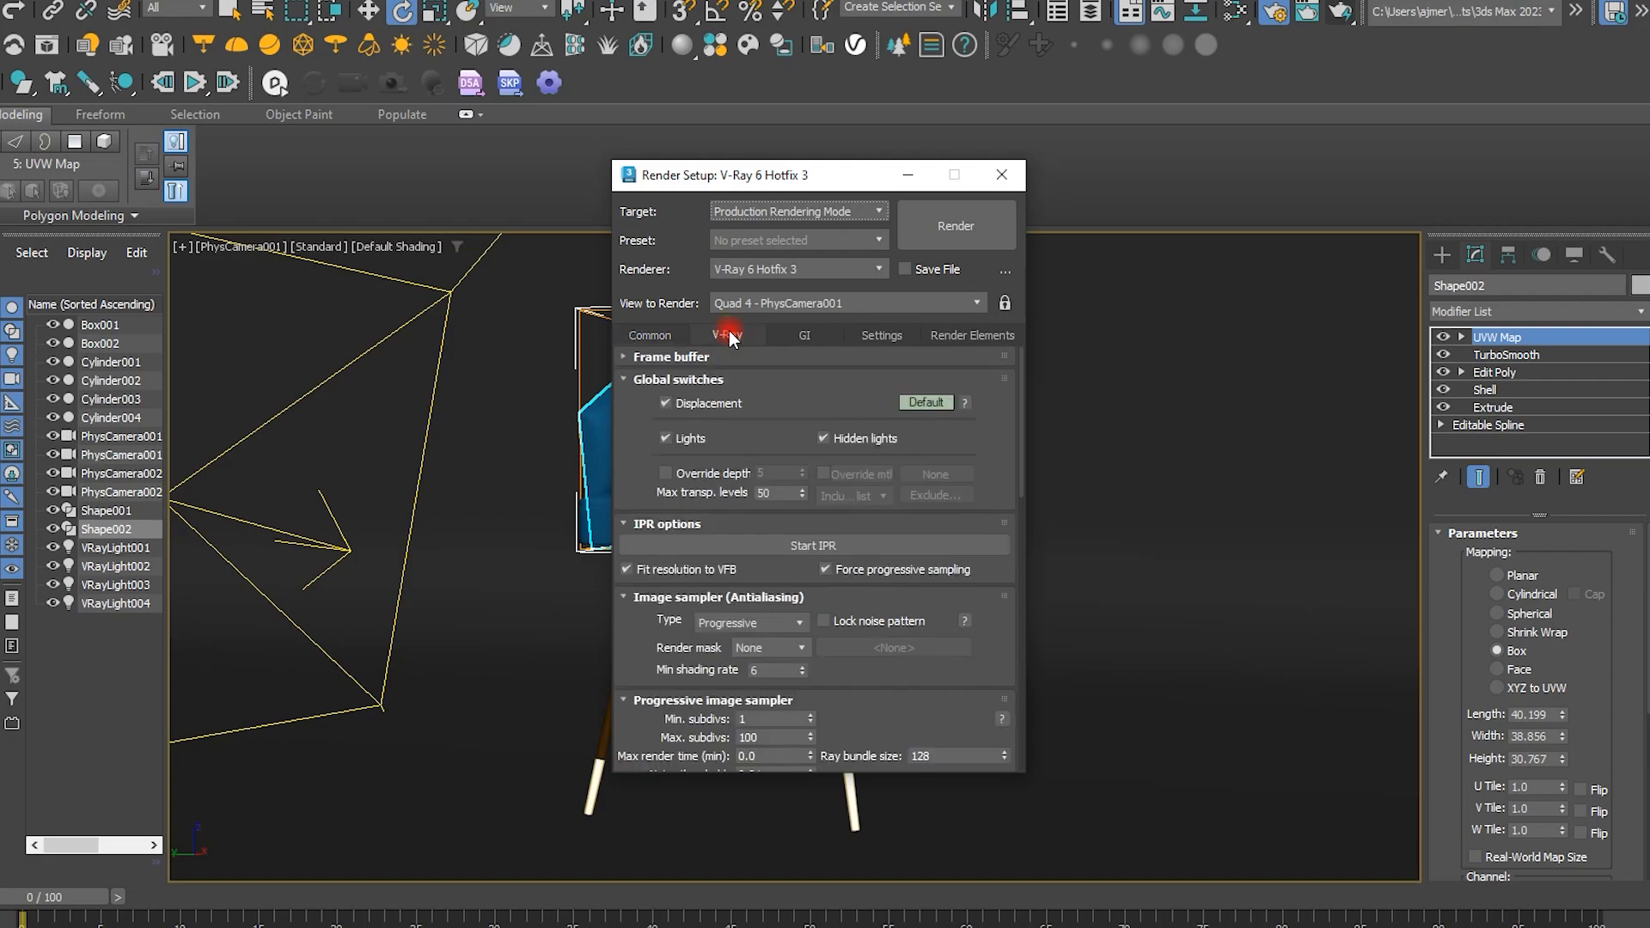
{"action": "left_click", "coordinate": [761, 640]}
{"action": "left_click", "coordinate": [859, 622]}
{"action": "scroll", "coordinate": [863, 680], "scroll_direction": "down", "scroll_amount": 5}
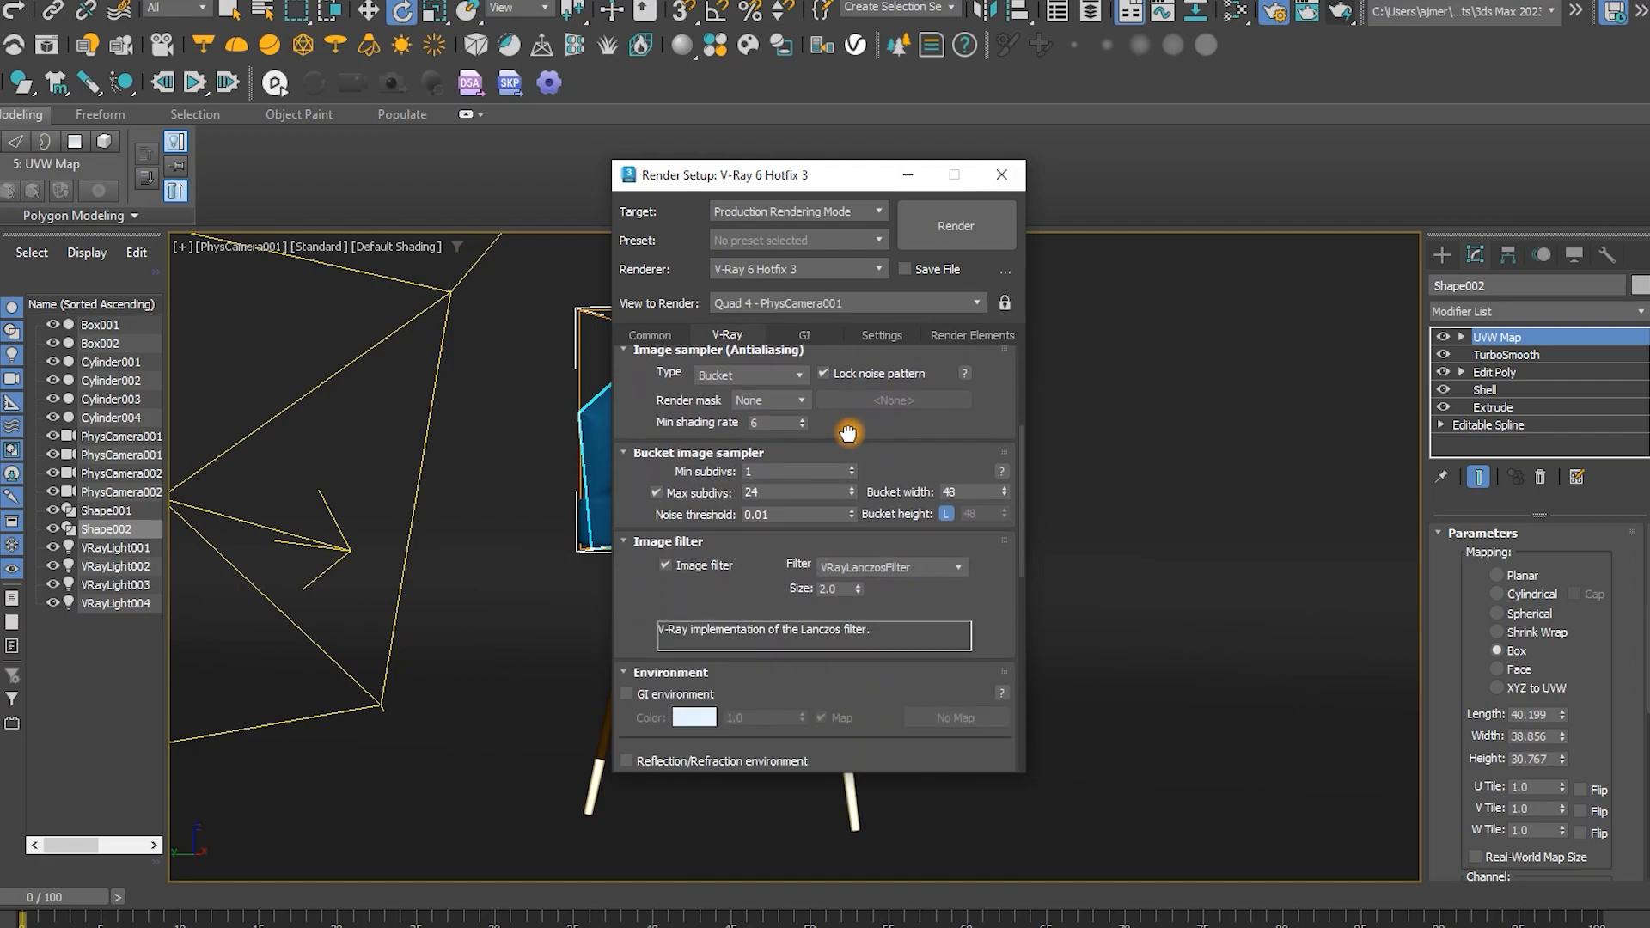
{"action": "left_click", "coordinate": [798, 465]}
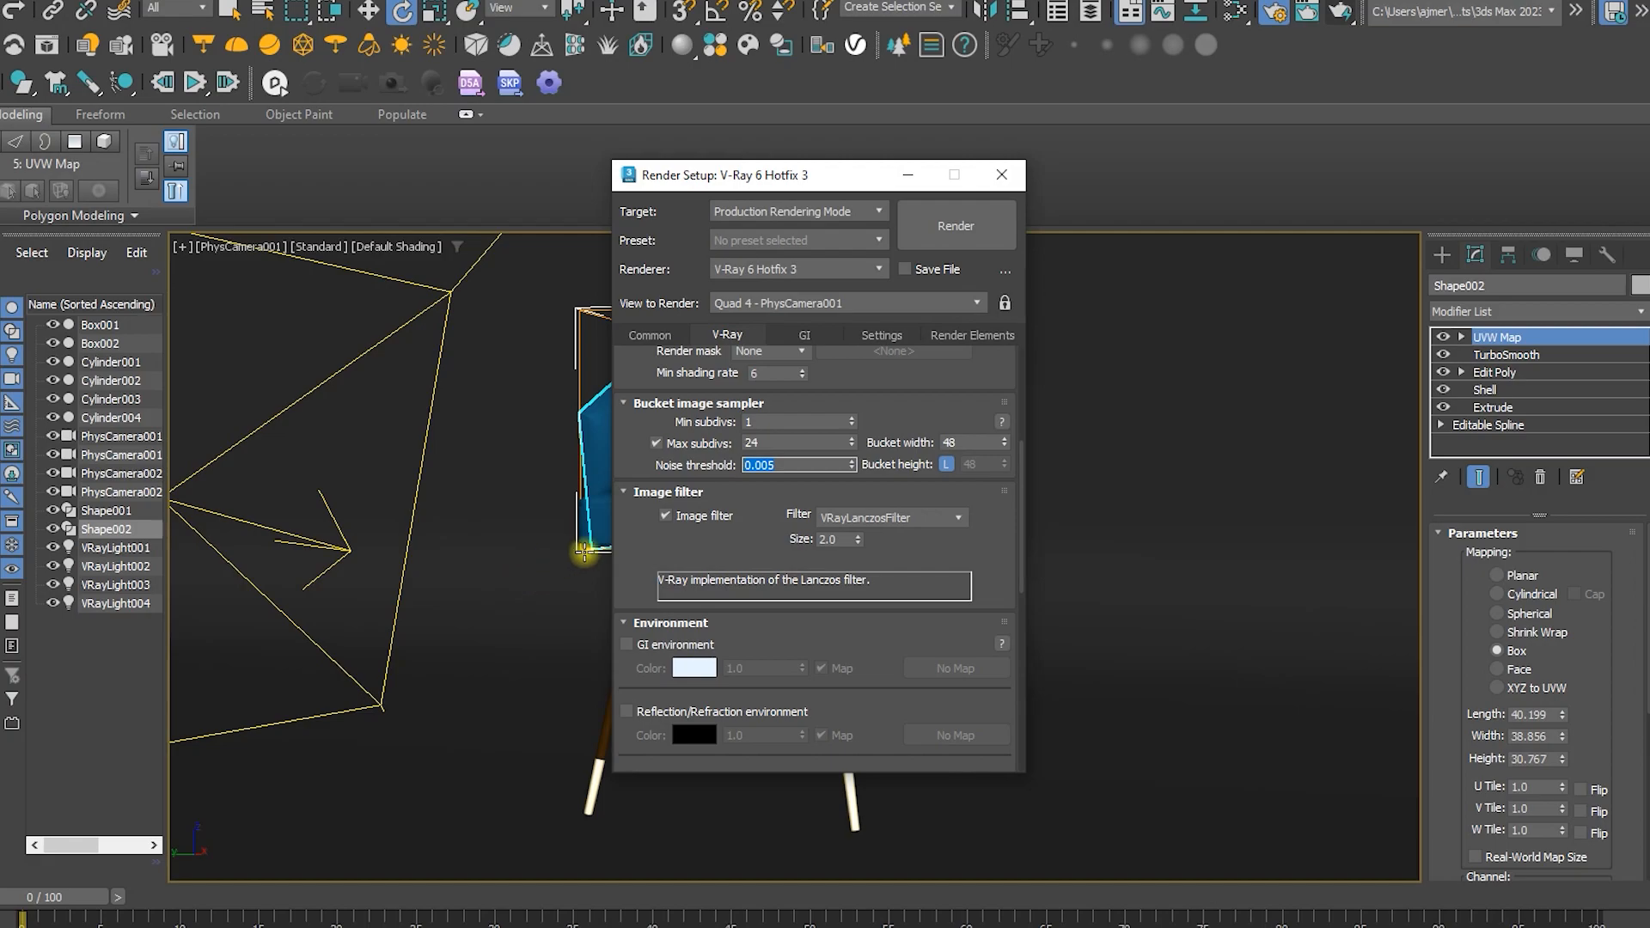
{"action": "left_click", "coordinate": [639, 547]}
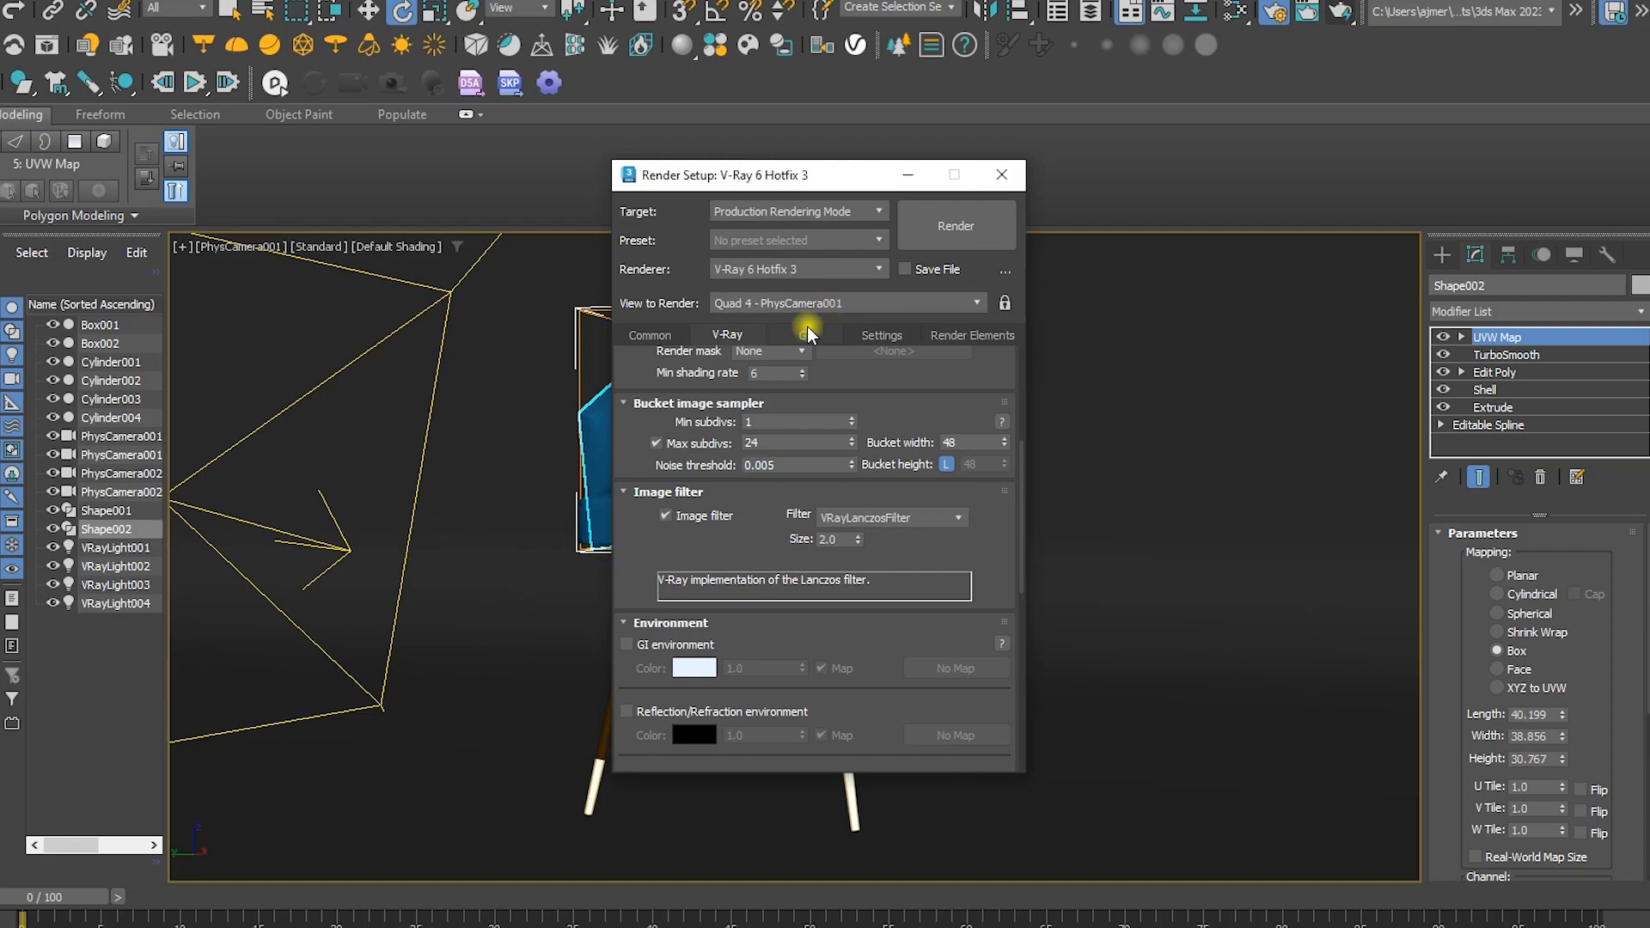
Add a VRayDenoiser render element in the render setup
{"action": "left_click", "coordinate": [871, 336]}
{"action": "left_click", "coordinate": [964, 336]}
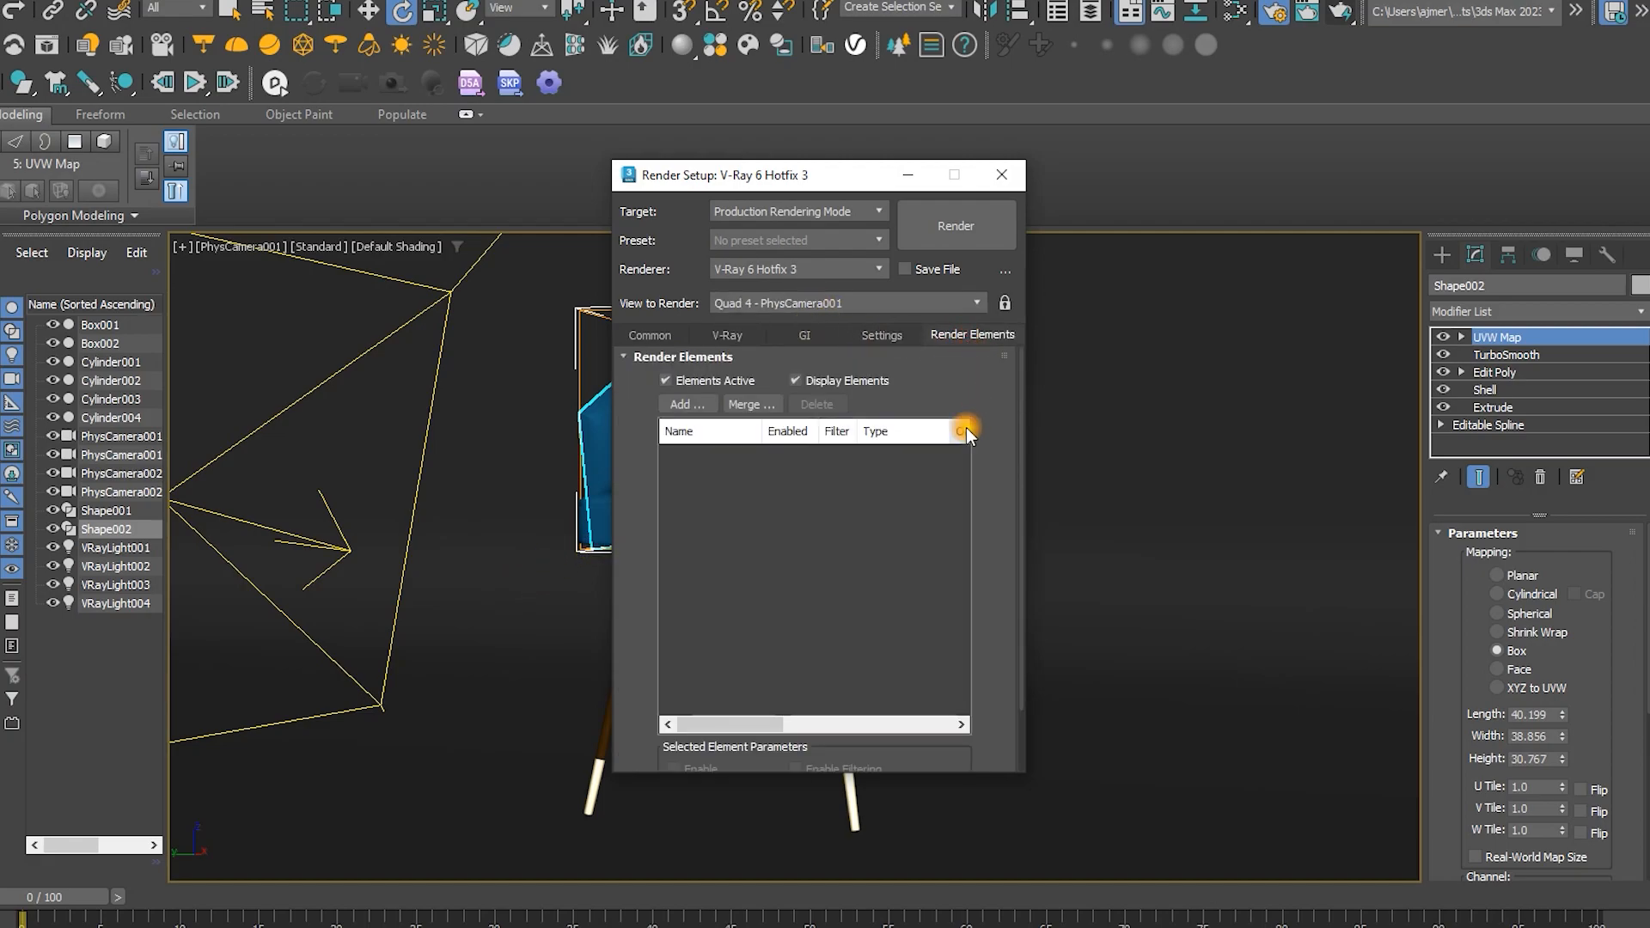
{"action": "left_click", "coordinate": [703, 407]}
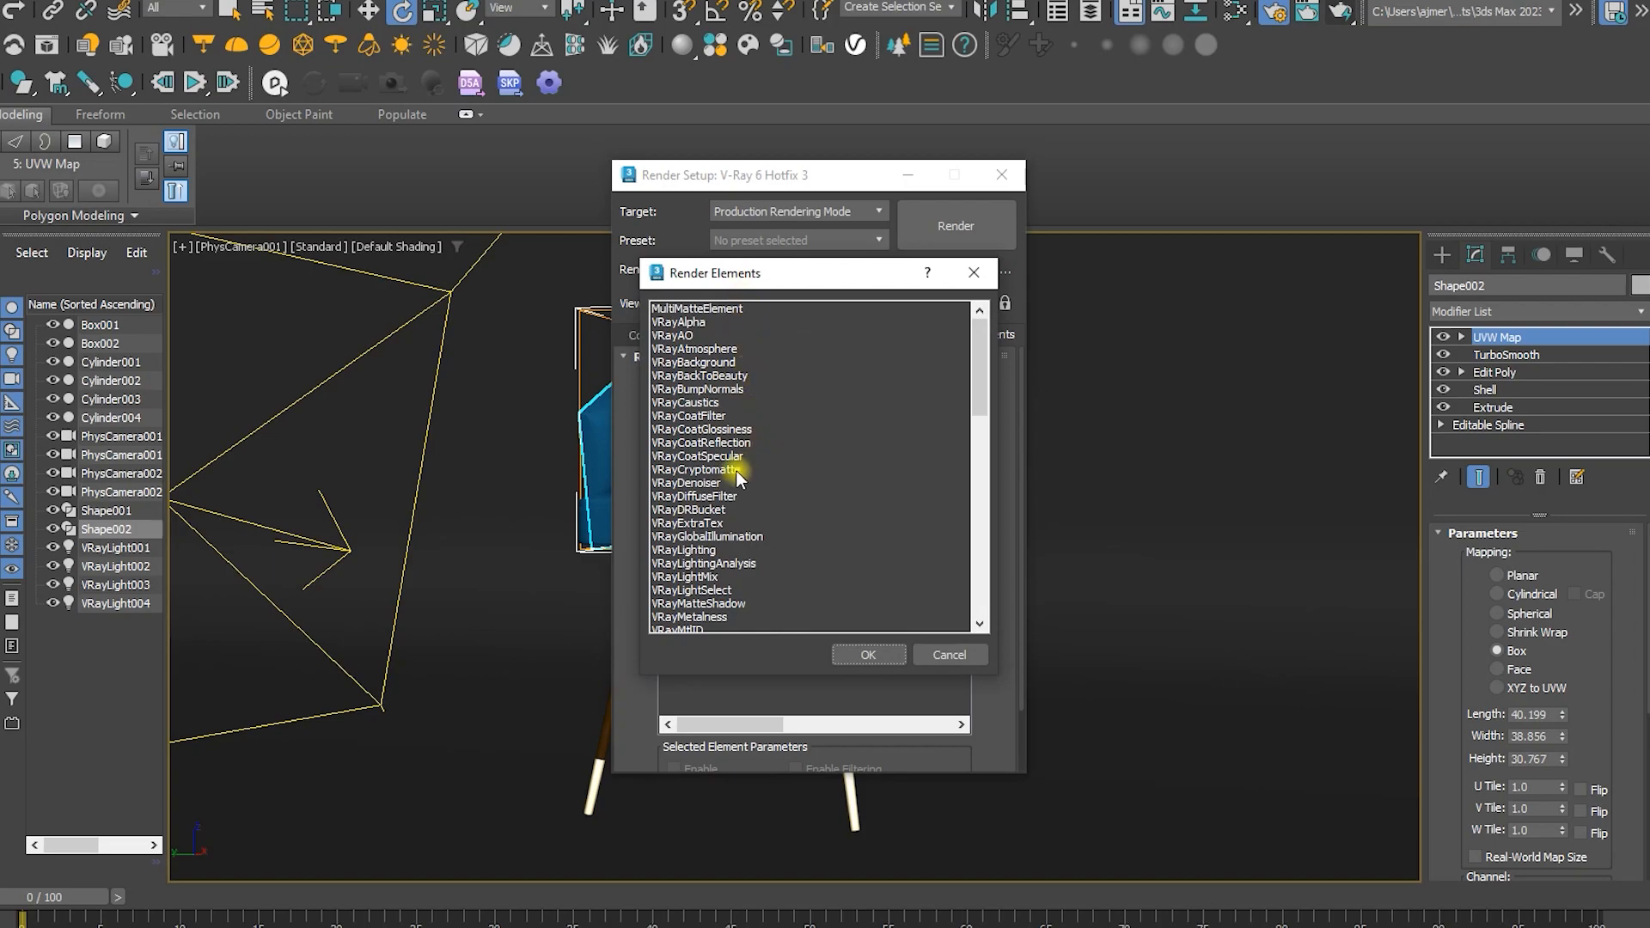
{"action": "double_click", "coordinate": [710, 483]}
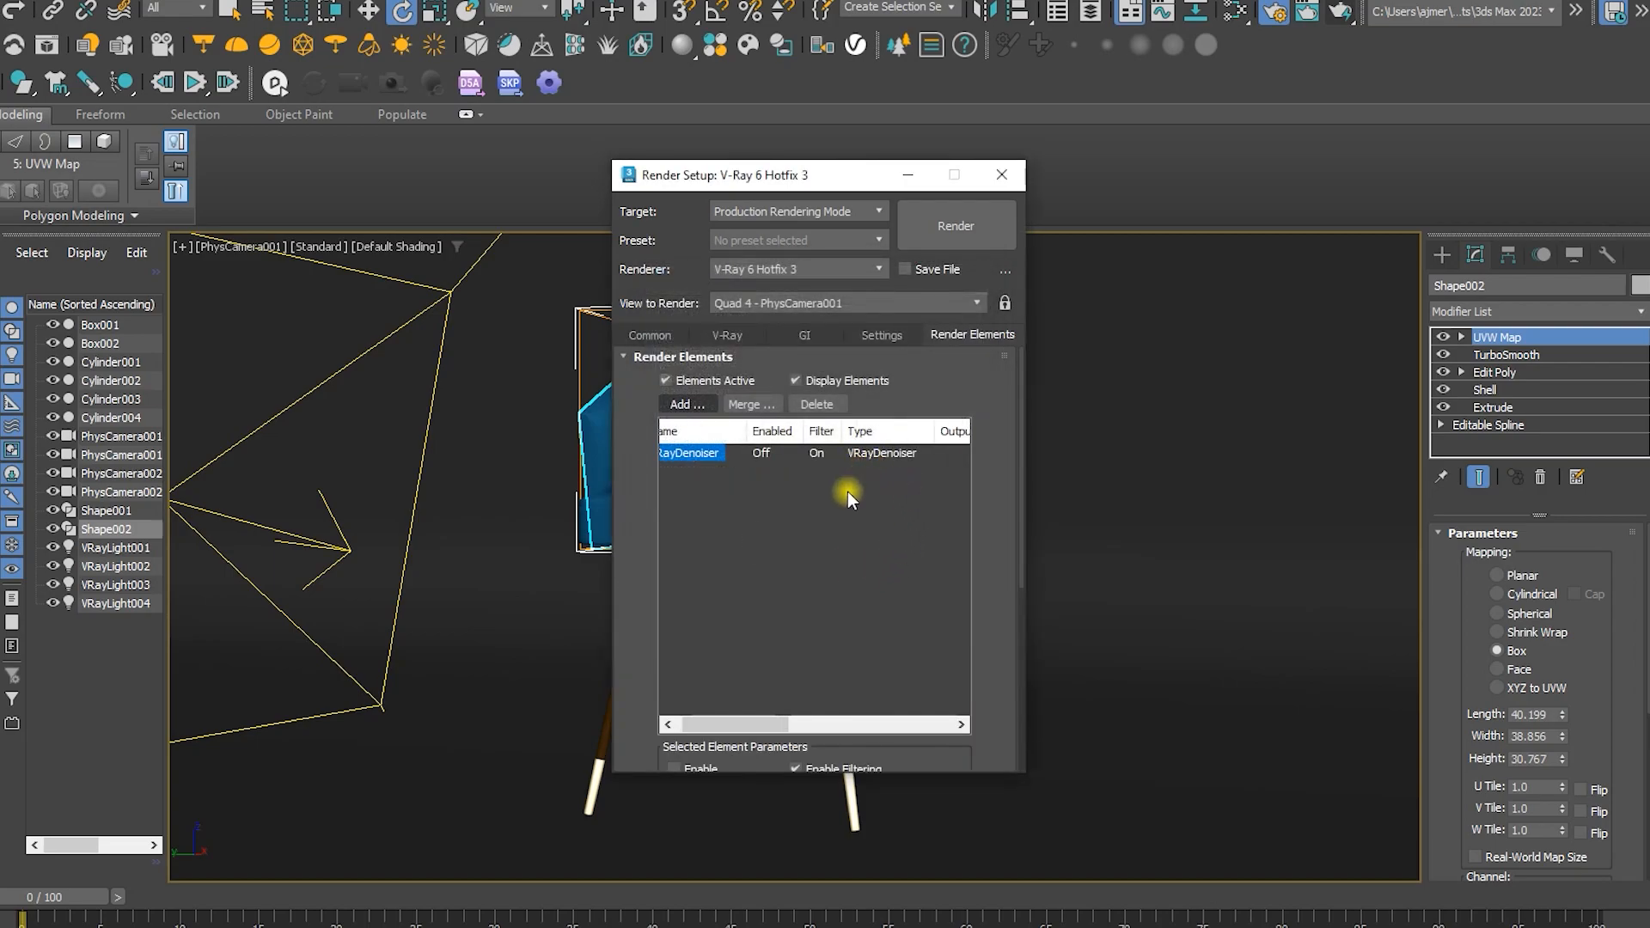
Enable the VRayDenoiser element and set its output file to a JPEG named "as" in the renderoutput folder
{"action": "scroll", "coordinate": [986, 605], "scroll_direction": "down", "scroll_amount": 3}
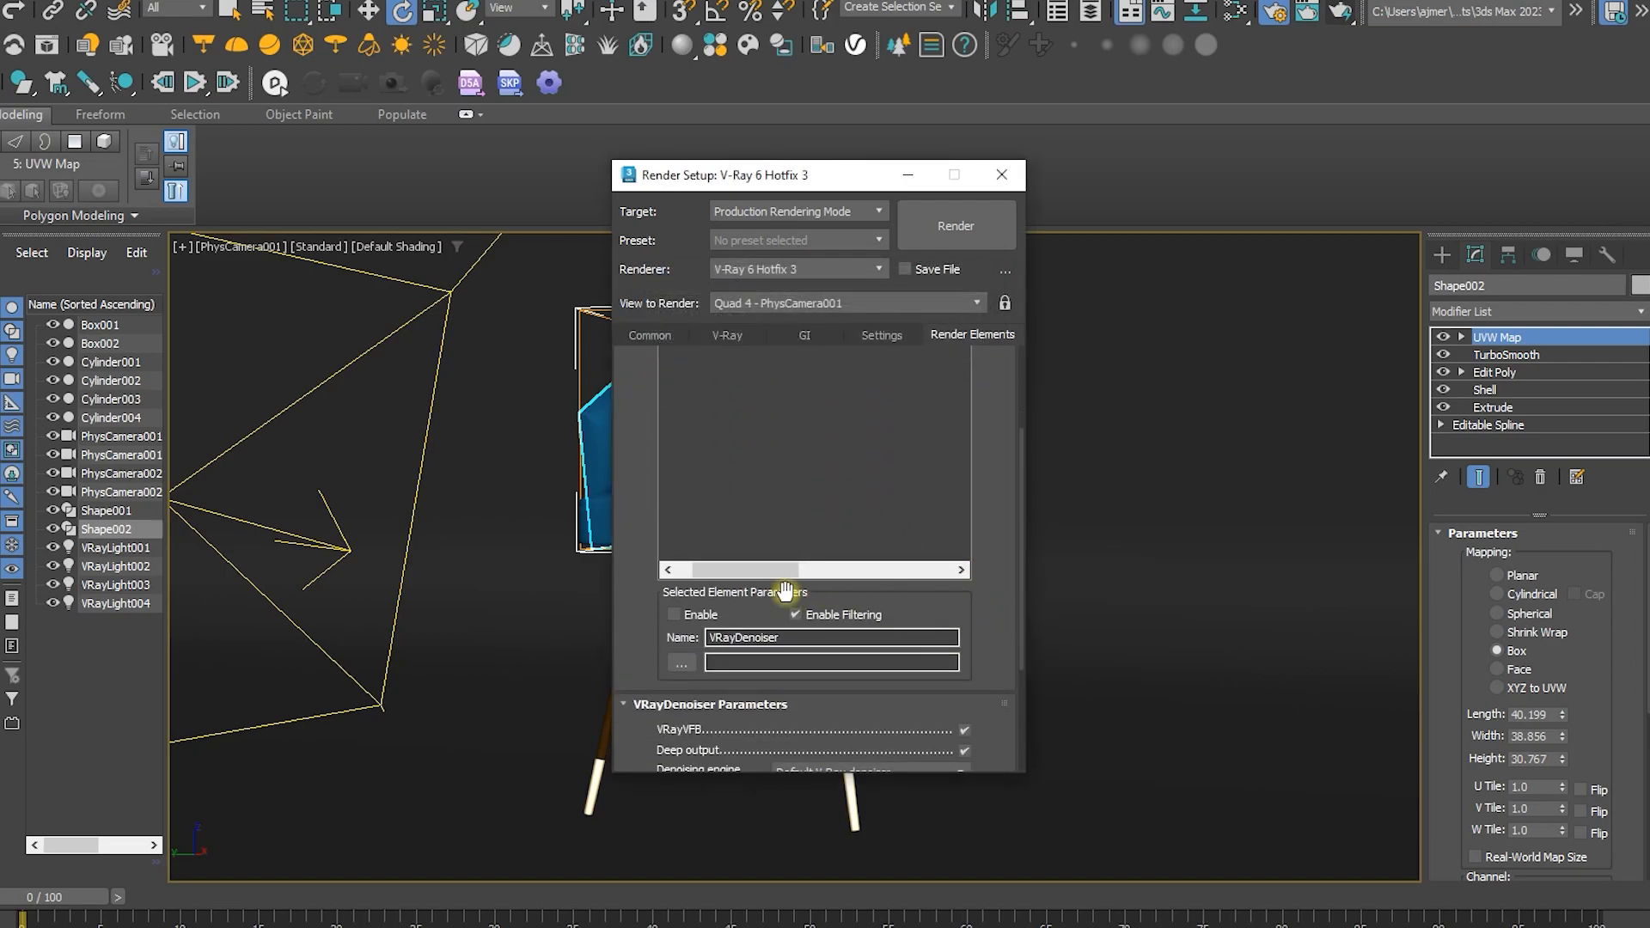
{"action": "left_click", "coordinate": [684, 662]}
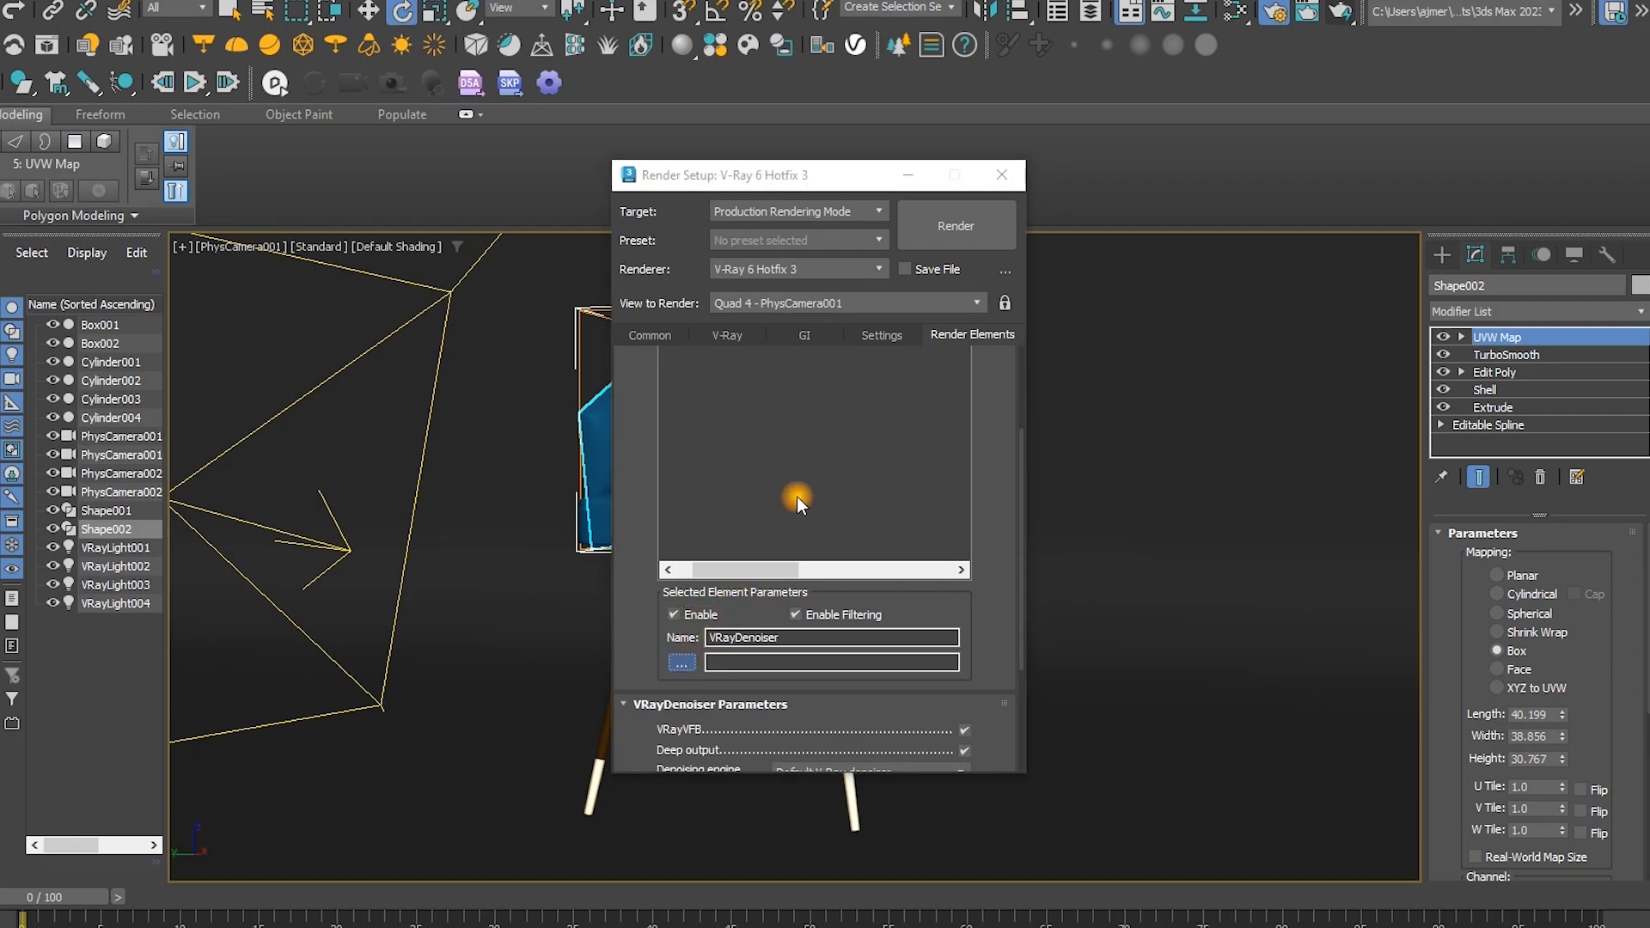
{"action": "type", "text": "as"}
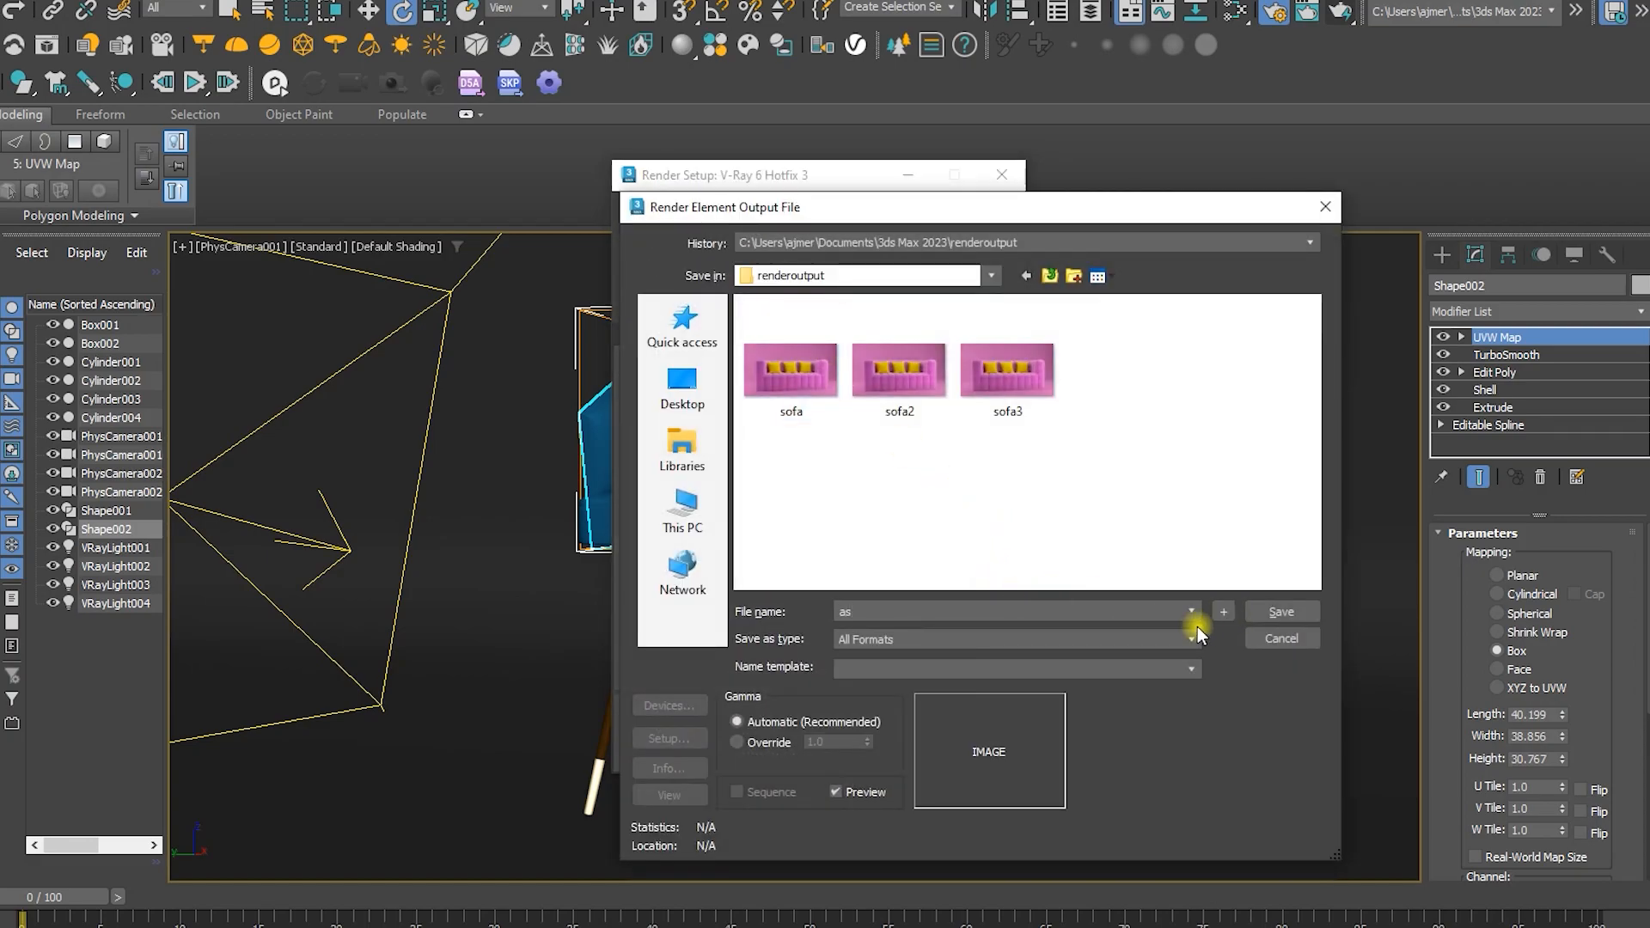
{"action": "key", "text": "Return"}
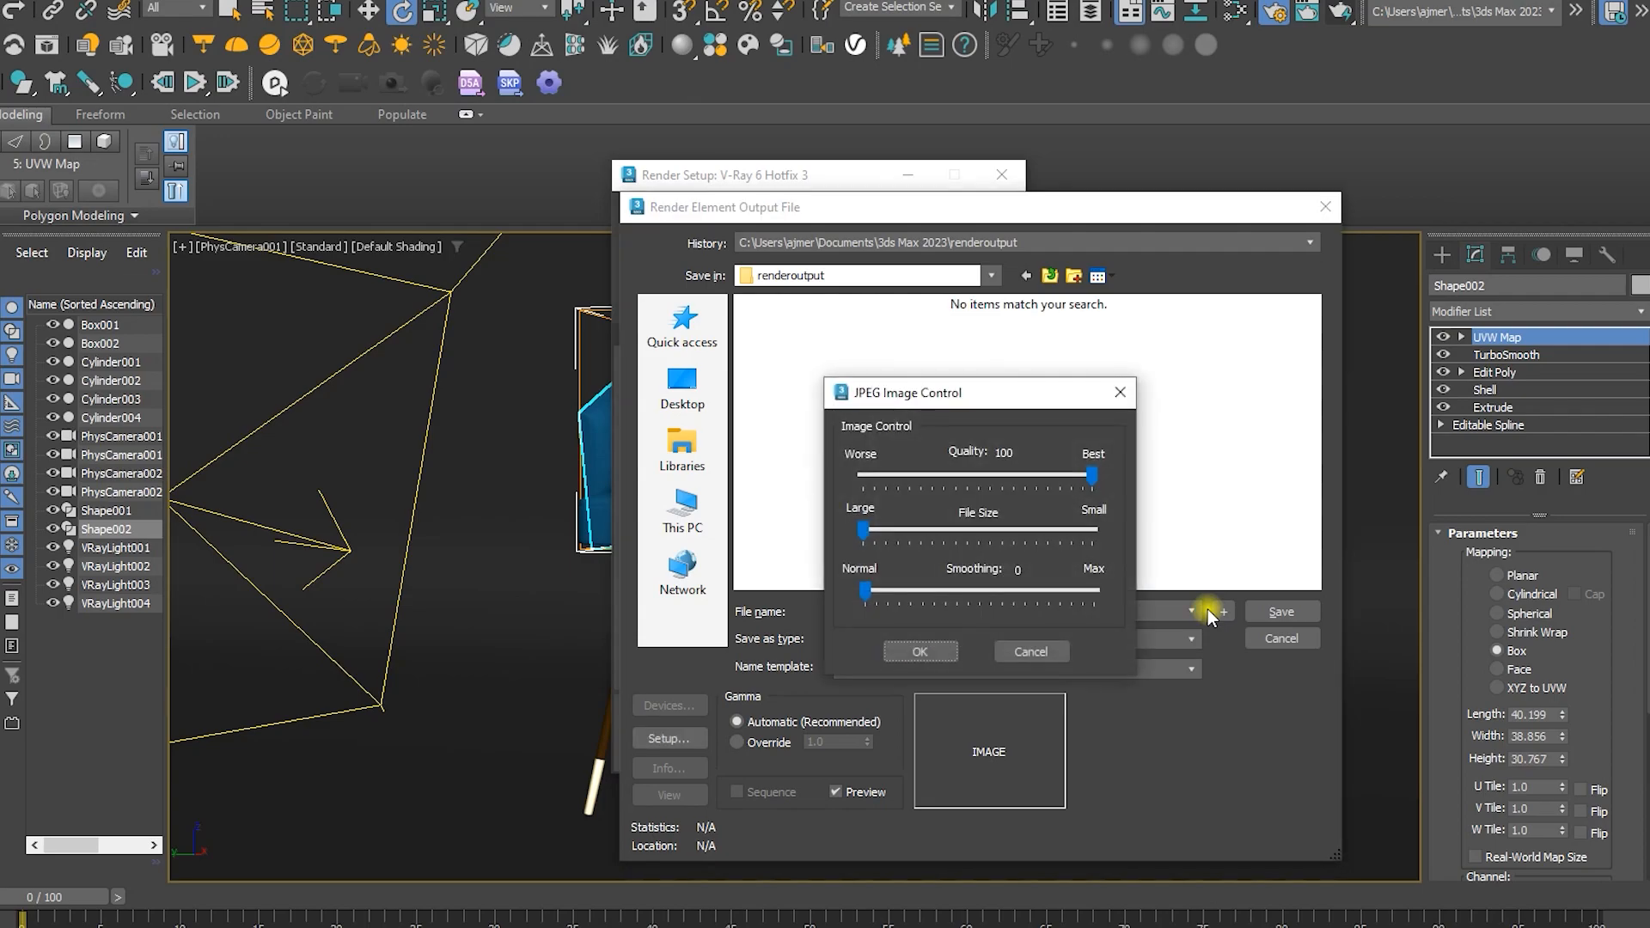
{"action": "left_click", "coordinate": [920, 651]}
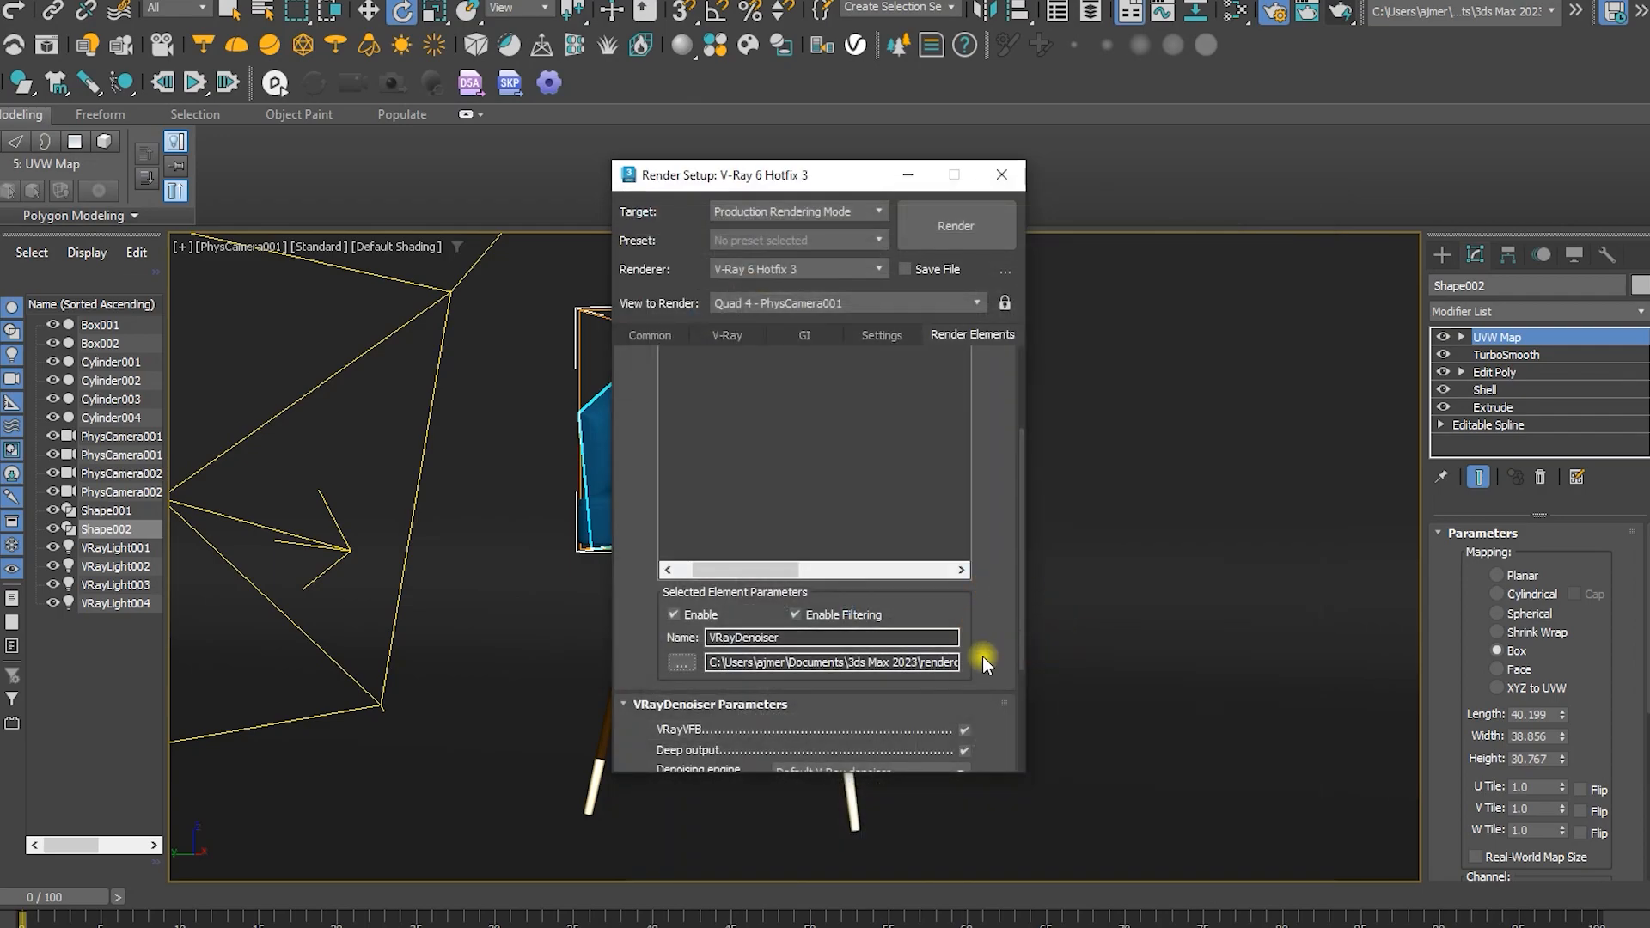
Set the render output size to 3840x2160 and render PhysCamera001, fitting the whole chair in the frame buffer
{"action": "scroll", "coordinate": [982, 660], "scroll_direction": "down", "scroll_amount": 3}
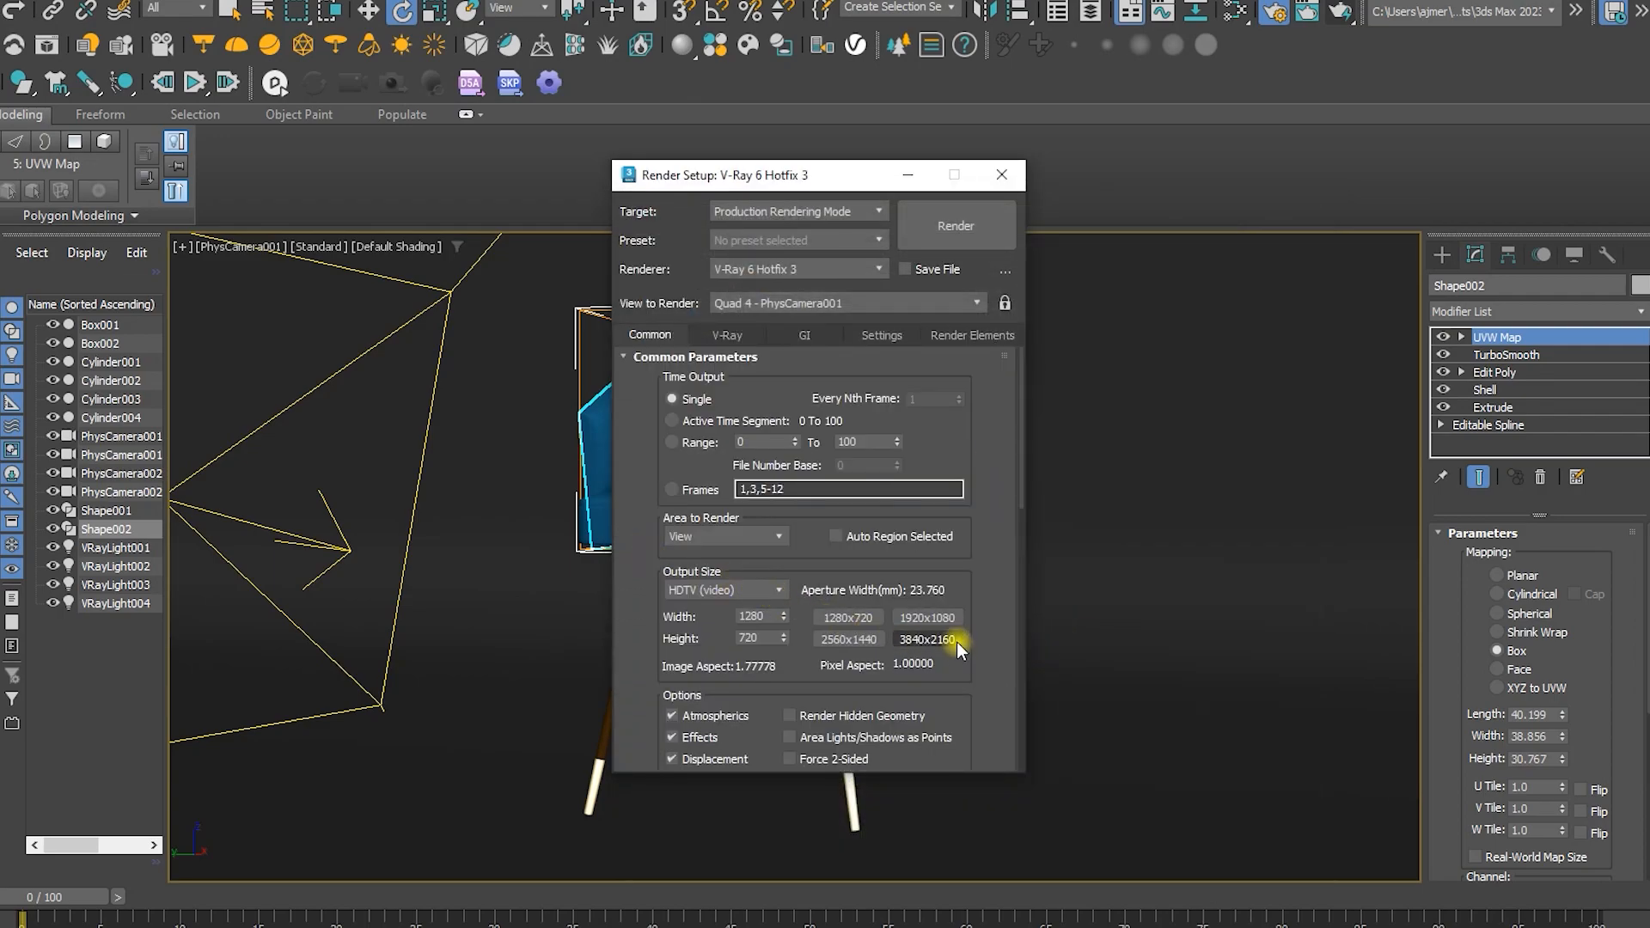
{"action": "left_click", "coordinate": [954, 641]}
{"action": "left_click", "coordinate": [949, 234]}
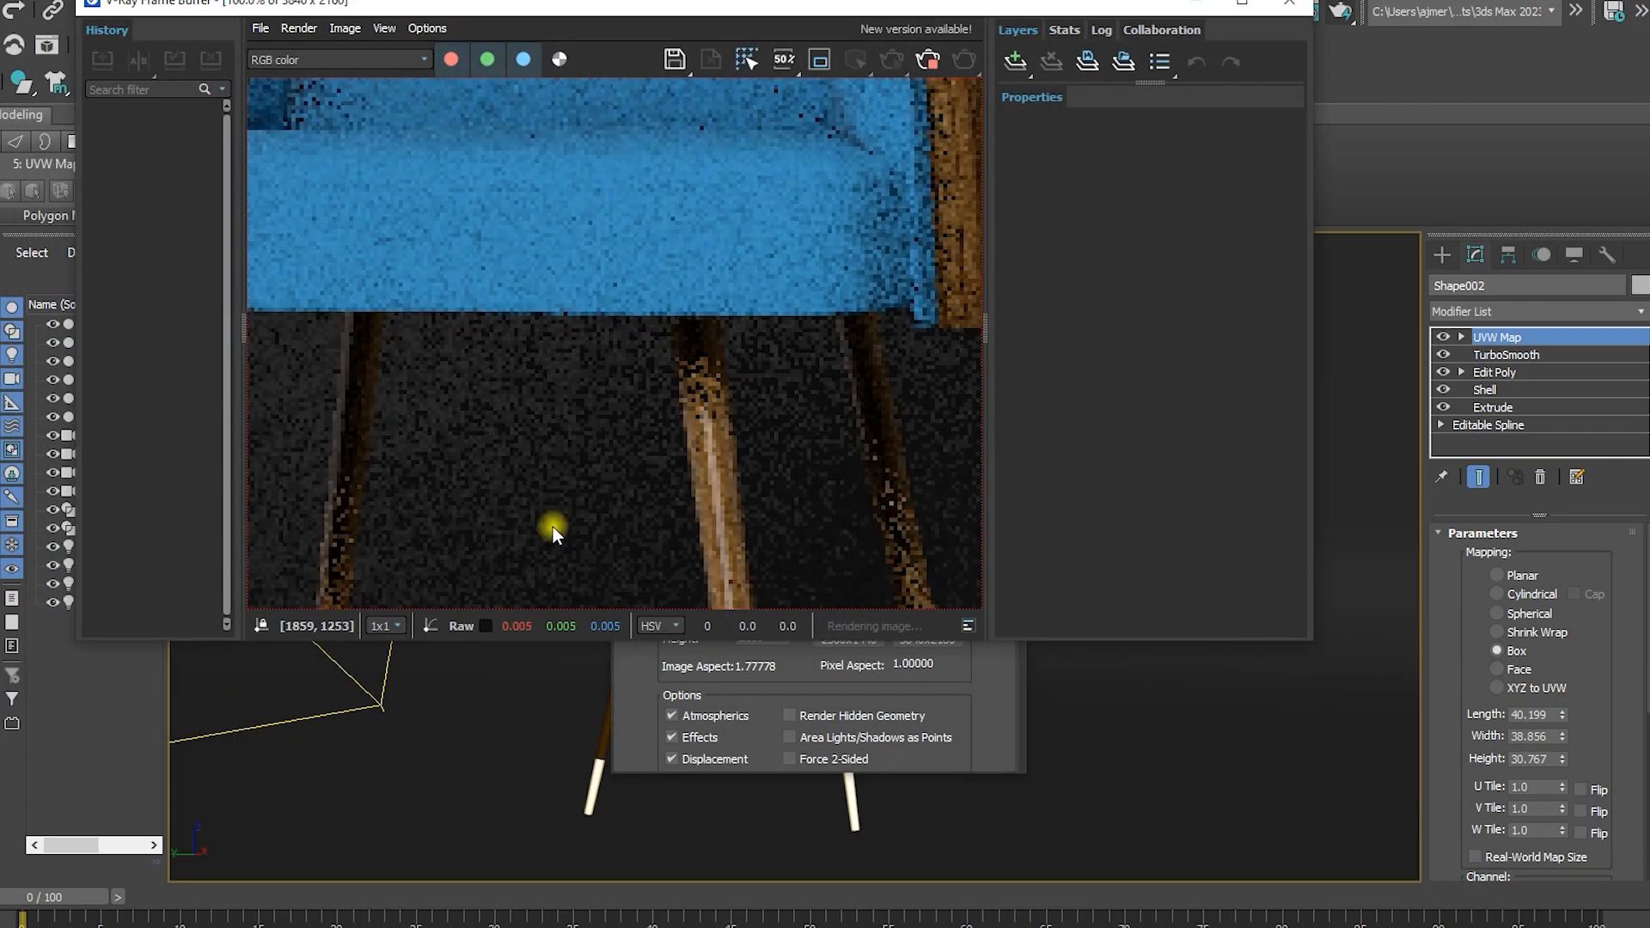
{"action": "scroll", "coordinate": [553, 525], "scroll_direction": "down", "scroll_amount": 1}
{"action": "scroll", "coordinate": [684, 418], "scroll_direction": "down", "scroll_amount": 1}
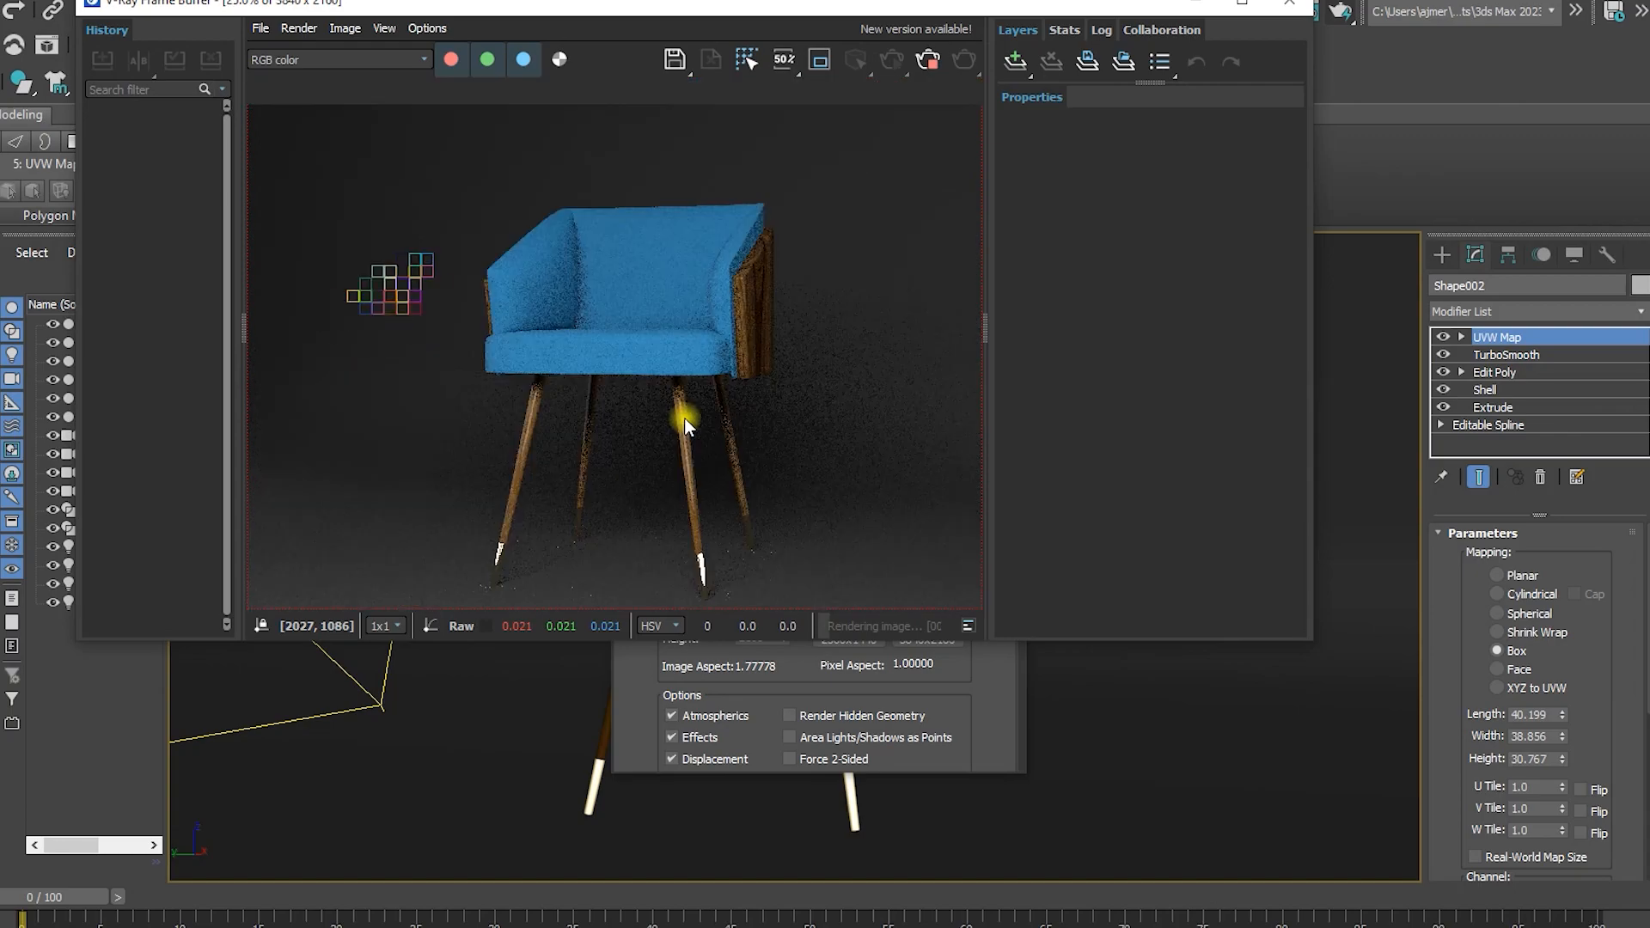